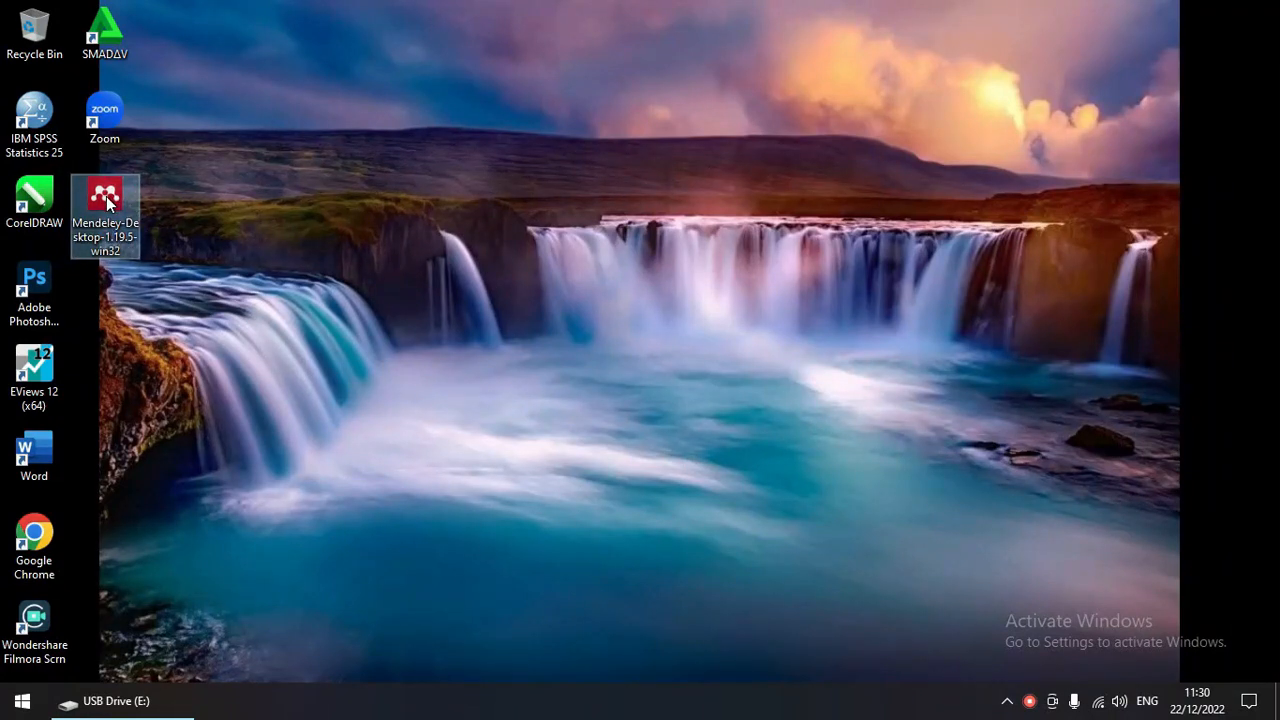
# Step: Install Mendeley Desktop, accepting the license and keeping the default location and Start Menu folder
pyautogui.moveTo(108, 204)
pyautogui.mouseDown()
pyautogui.moveTo(120, 246)
pyautogui.moveTo(123, 206)
pyautogui.mouseUp()
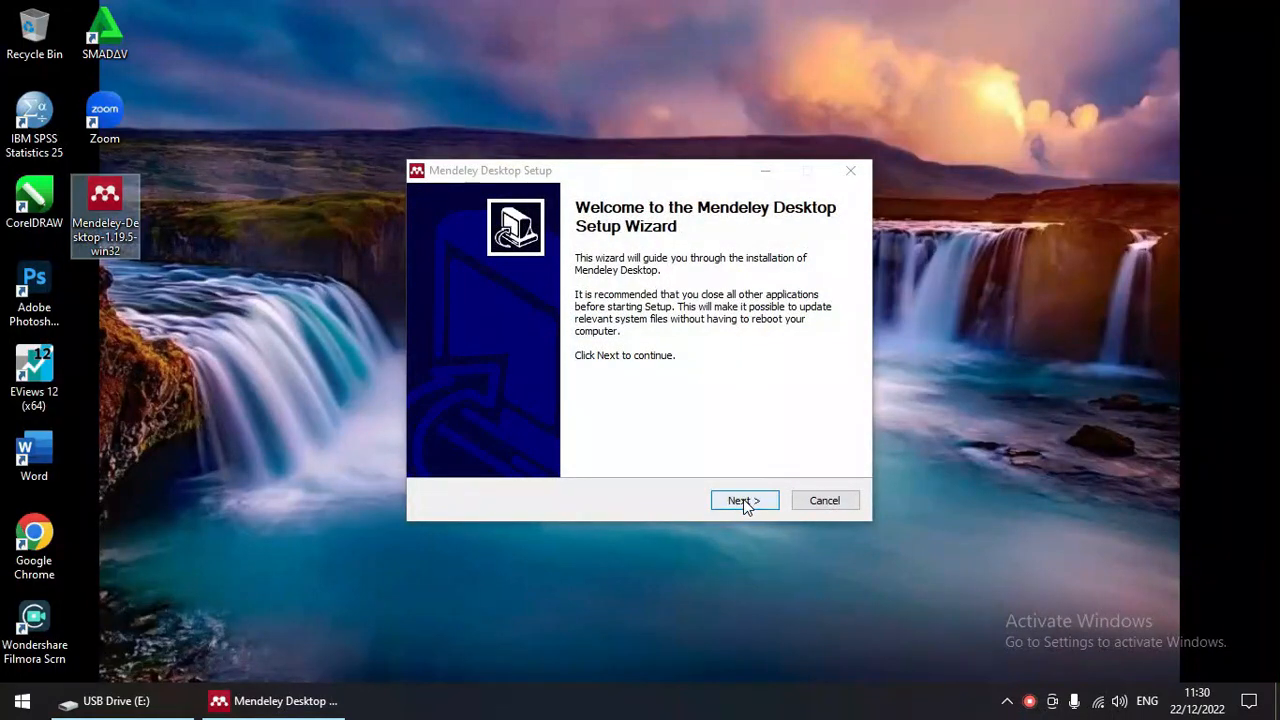
pyautogui.click(745, 503)
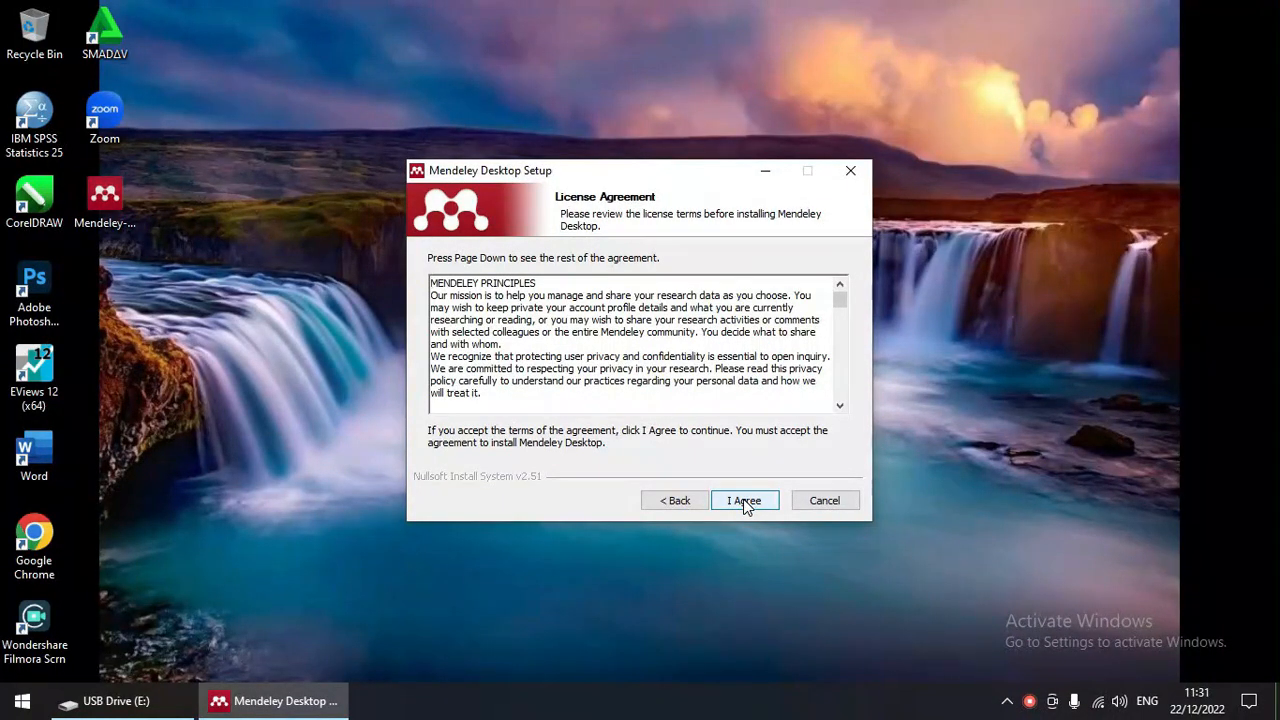
pyautogui.click(745, 501)
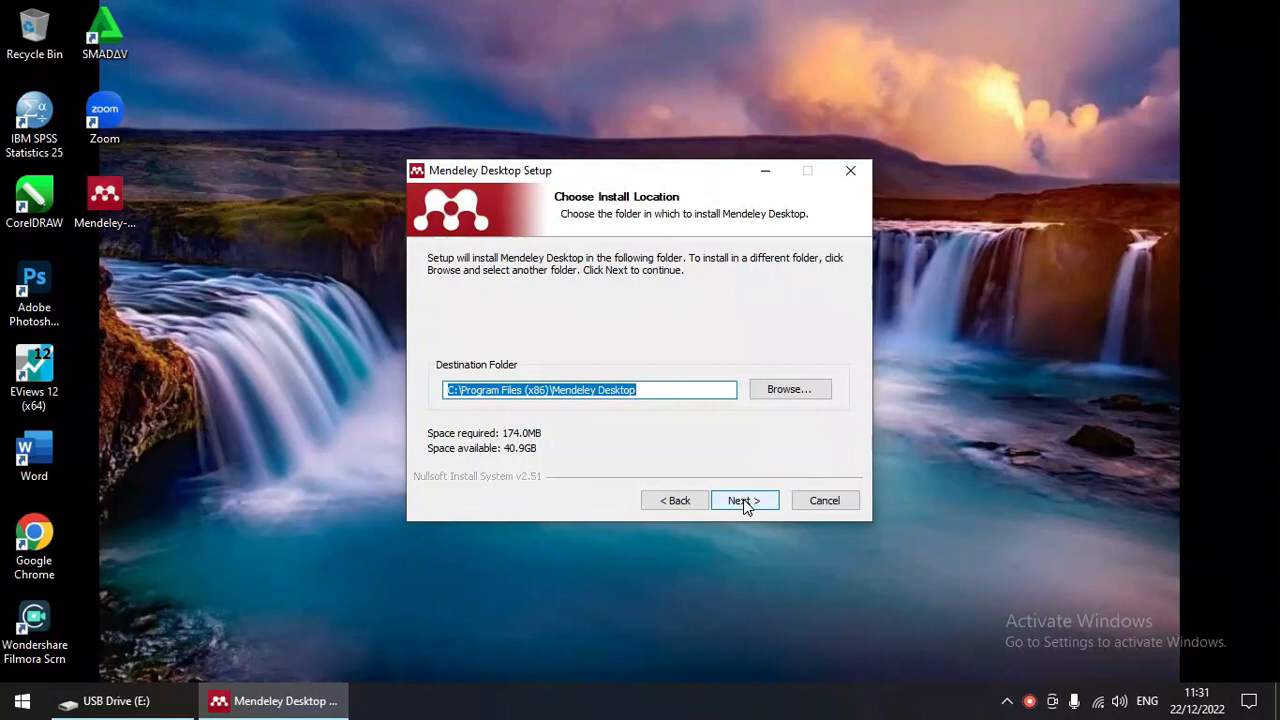
pyautogui.click(745, 501)
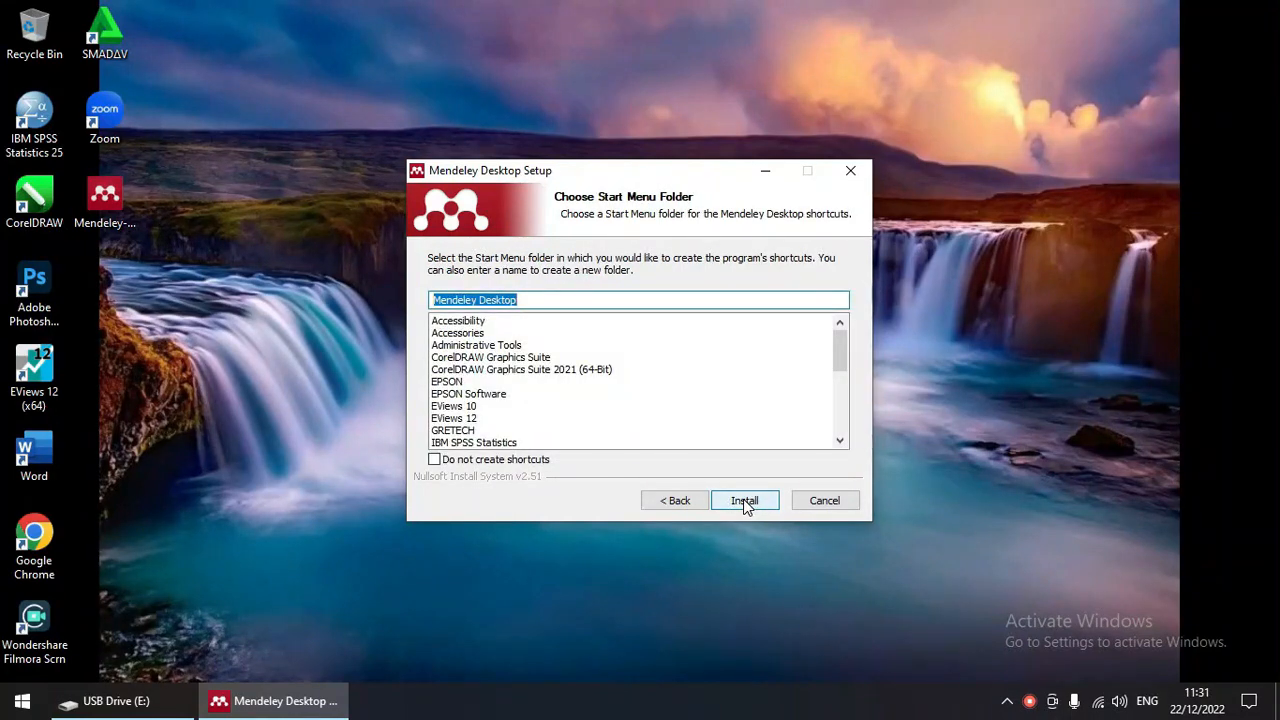
pyautogui.click(743, 500)
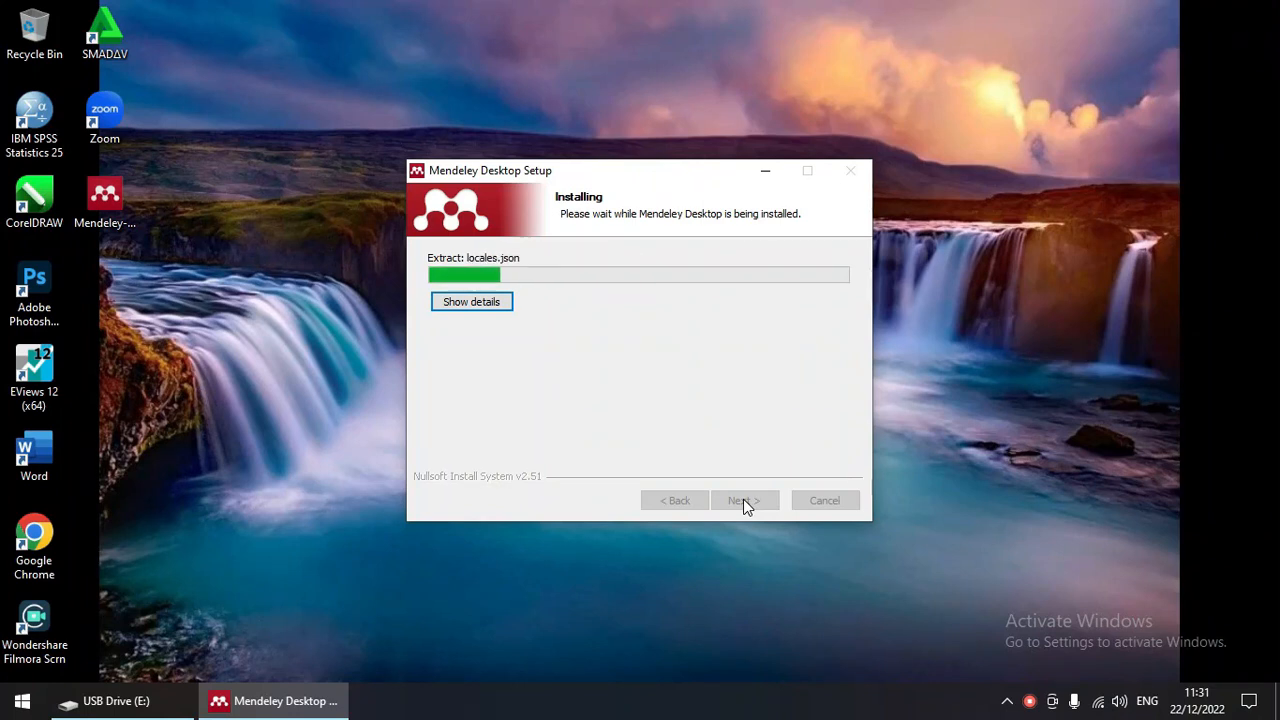
pyautogui.click(743, 500)
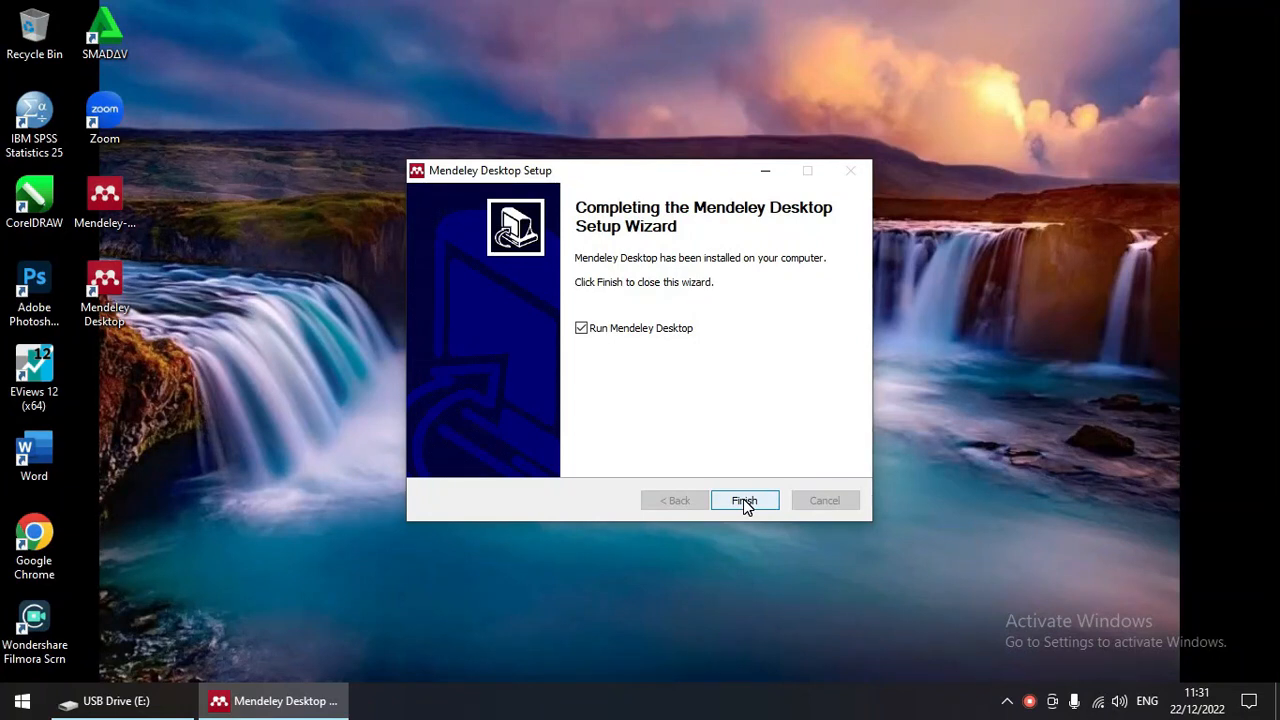
# Step: Finish setup to launch Mendeley Desktop, then choose Register to create a new account
pyautogui.click(745, 503)
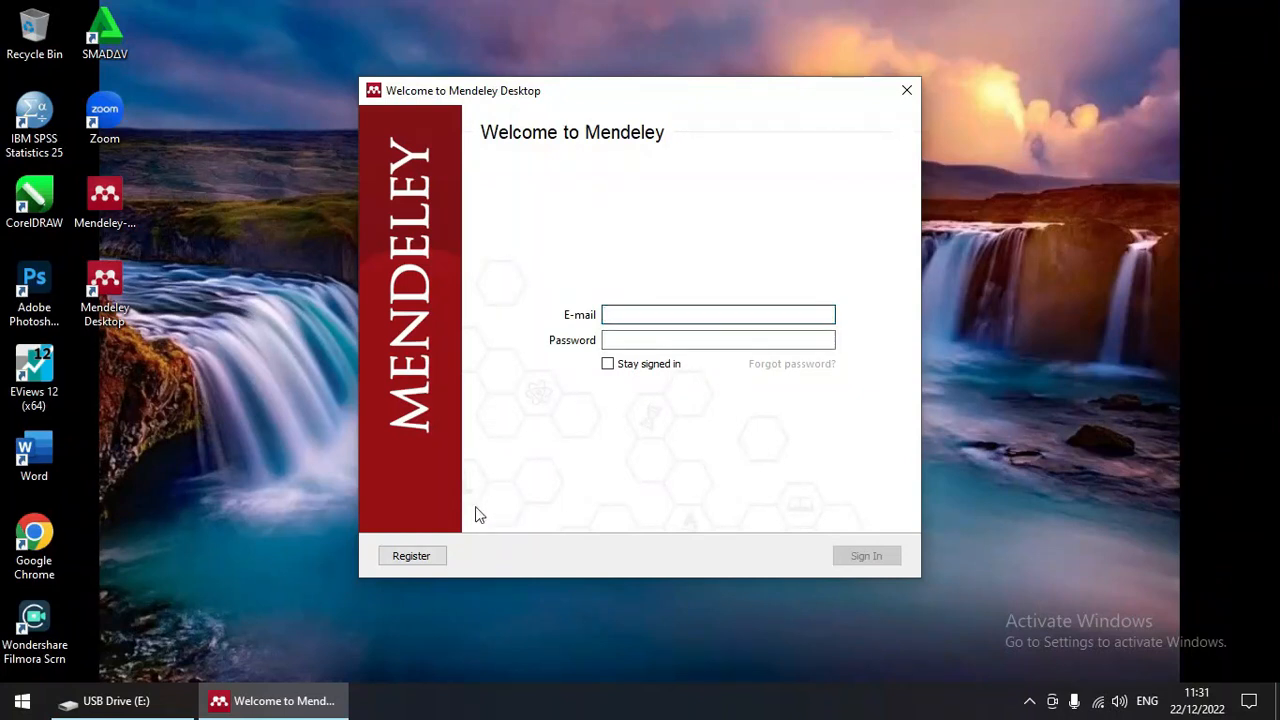
pyautogui.click(418, 556)
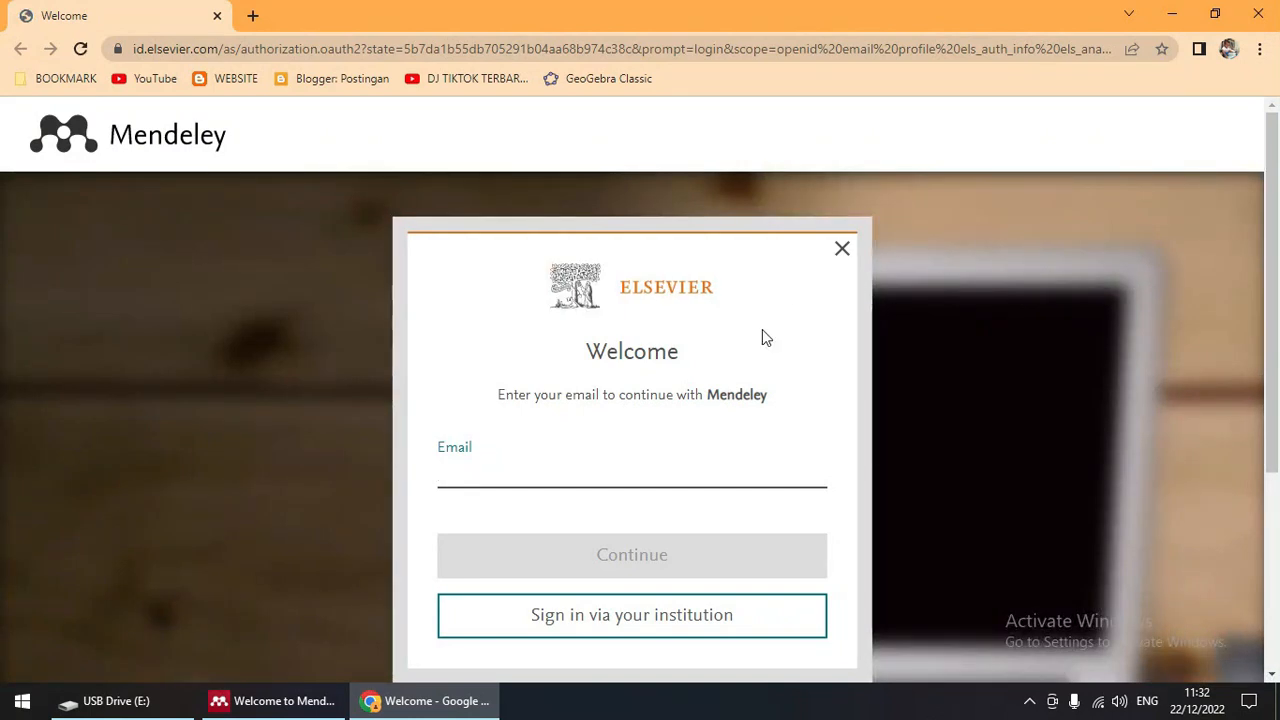
# Step: Enter the user's e-mail address on the Elsevier sign-up page and continue
pyautogui.scroll(-1, 728, 382)
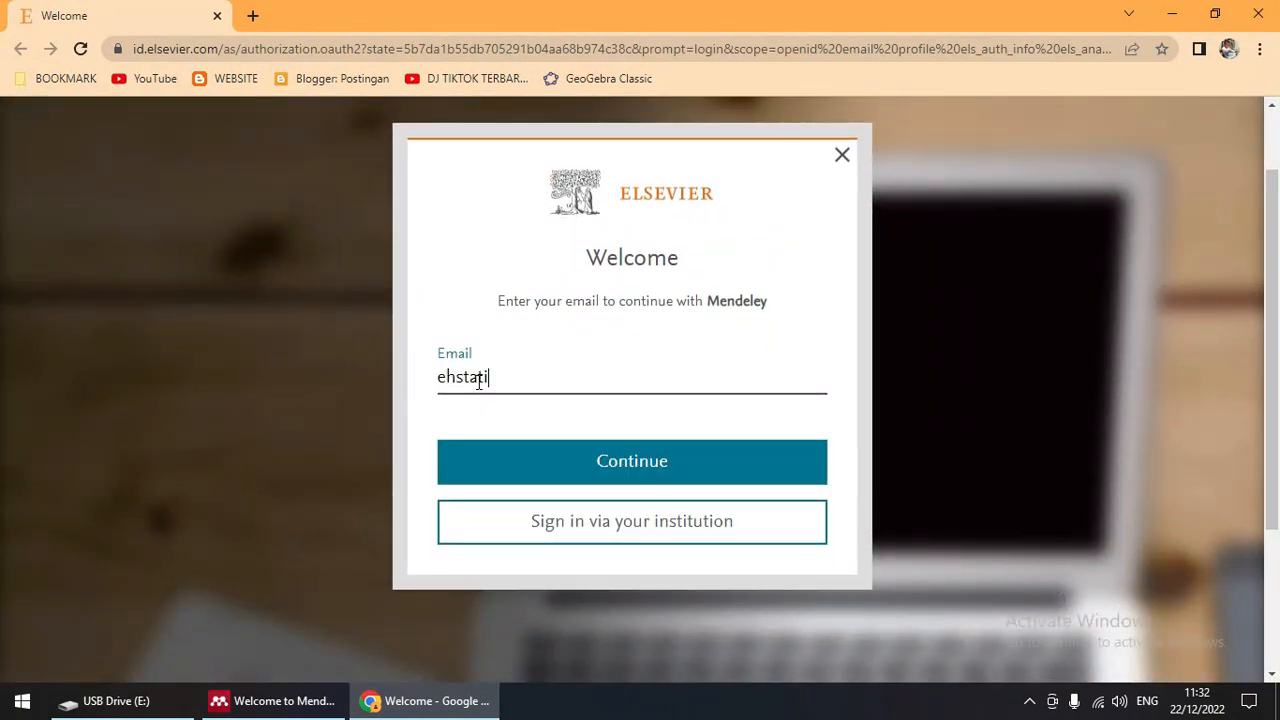
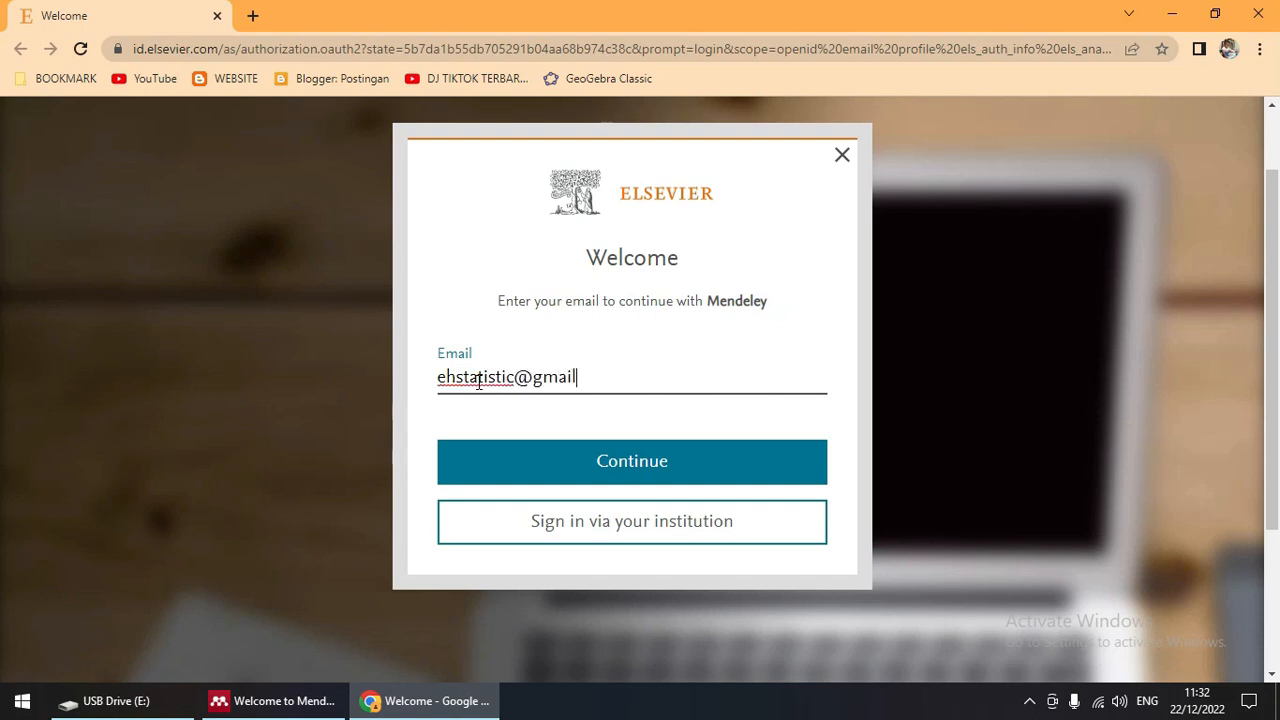
pyautogui.click(640, 478)
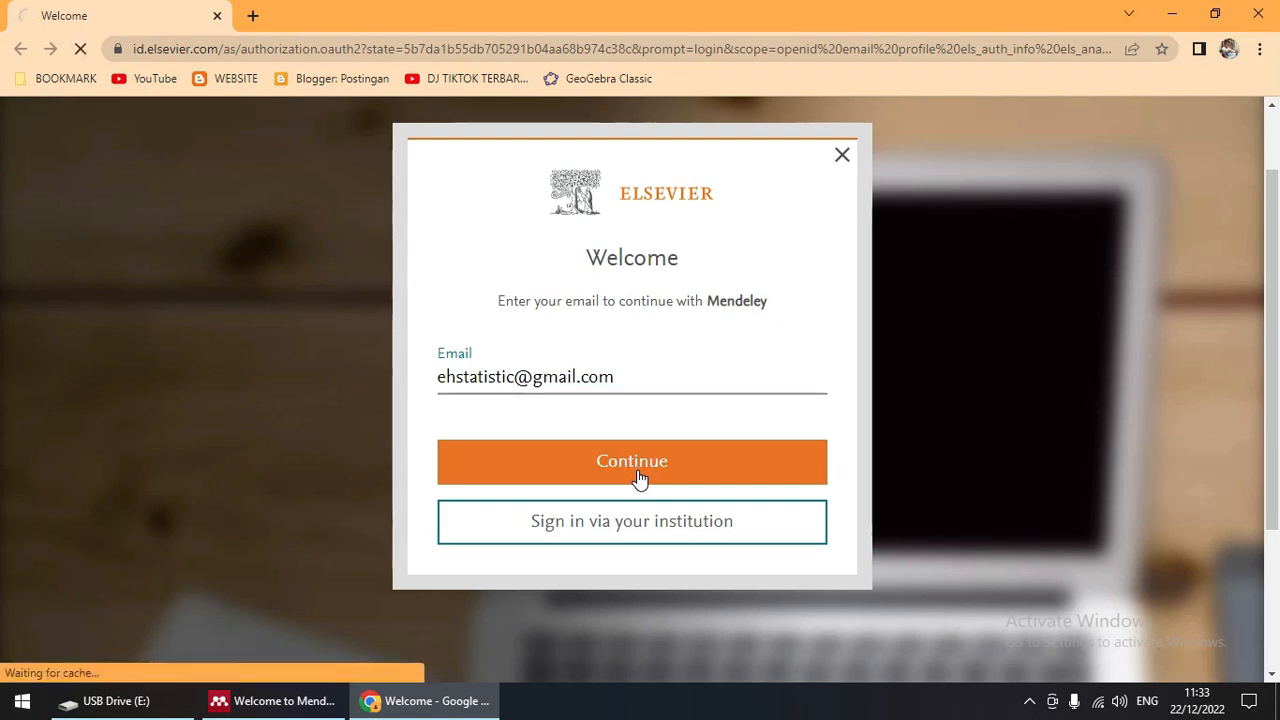
# Step: Fill in the given name, family name and account password, then submit the registration
pyautogui.scroll(-1, 640, 478)
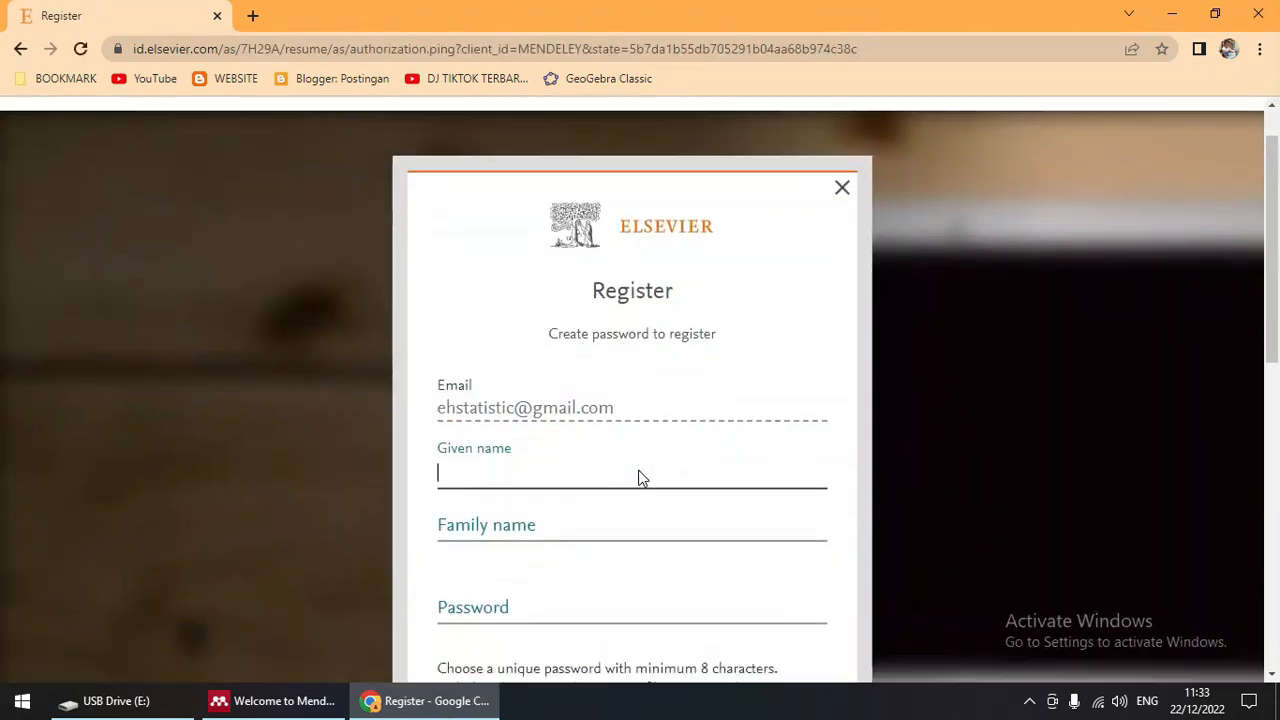
pyautogui.click(640, 480)
pyautogui.click(717, 436)
pyautogui.scroll(-1, 716, 436)
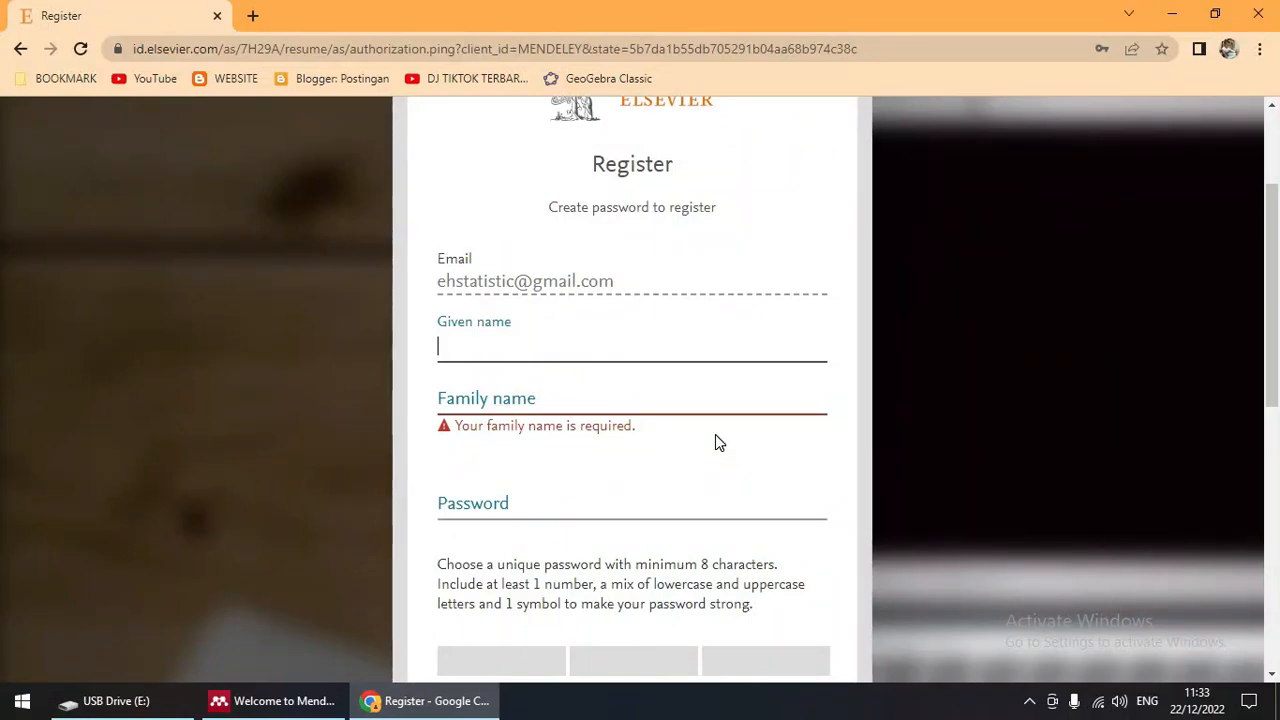
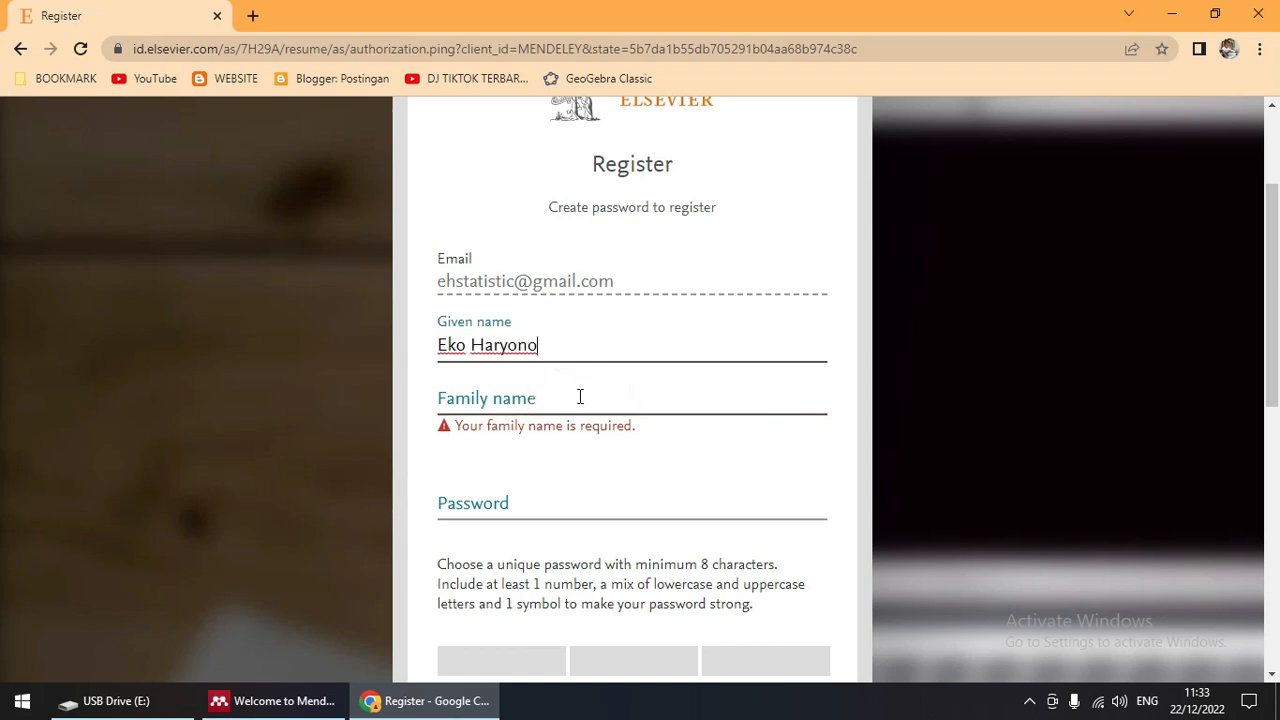
pyautogui.click(571, 399)
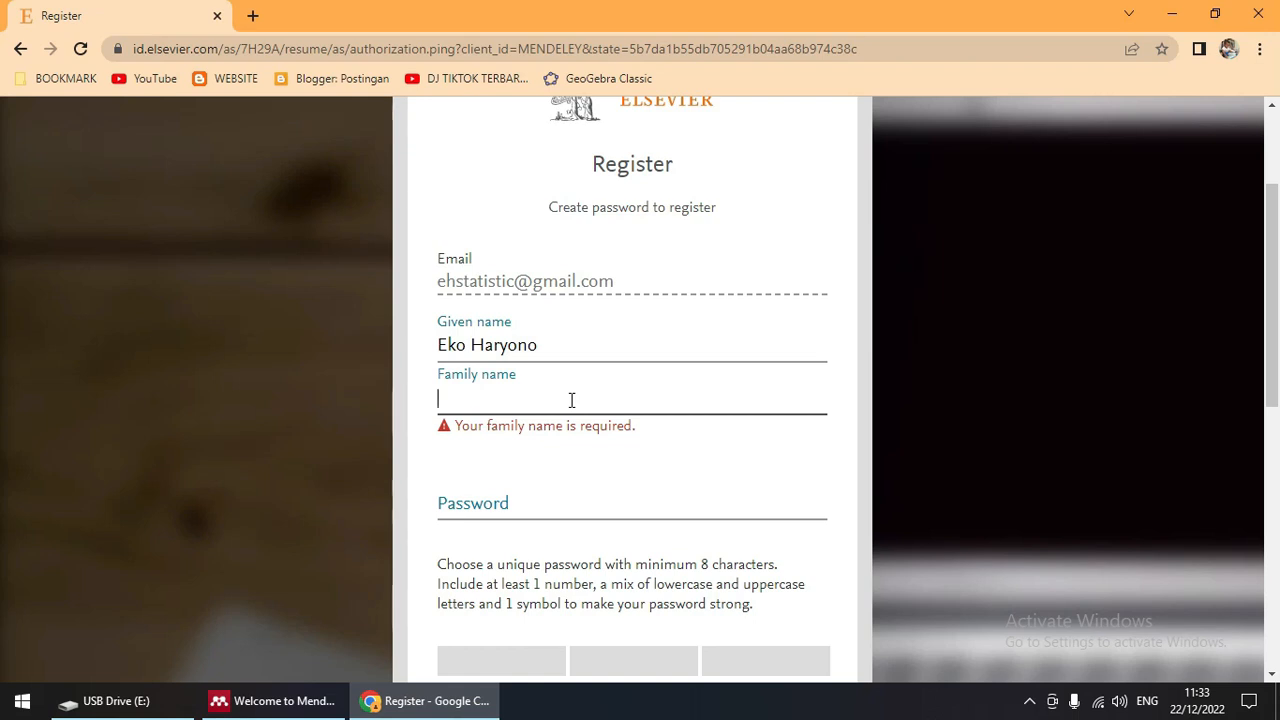
pyautogui.write('Statistic')
pyautogui.click(582, 495)
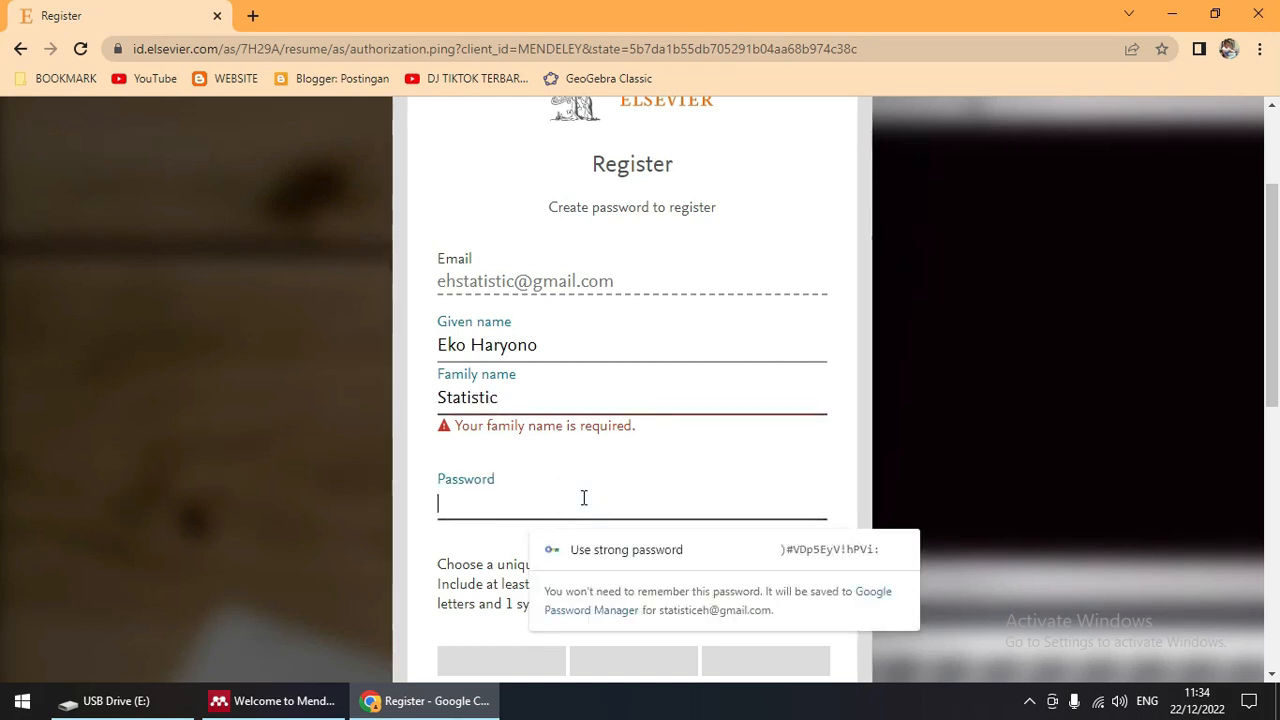
pyautogui.write('••••••')
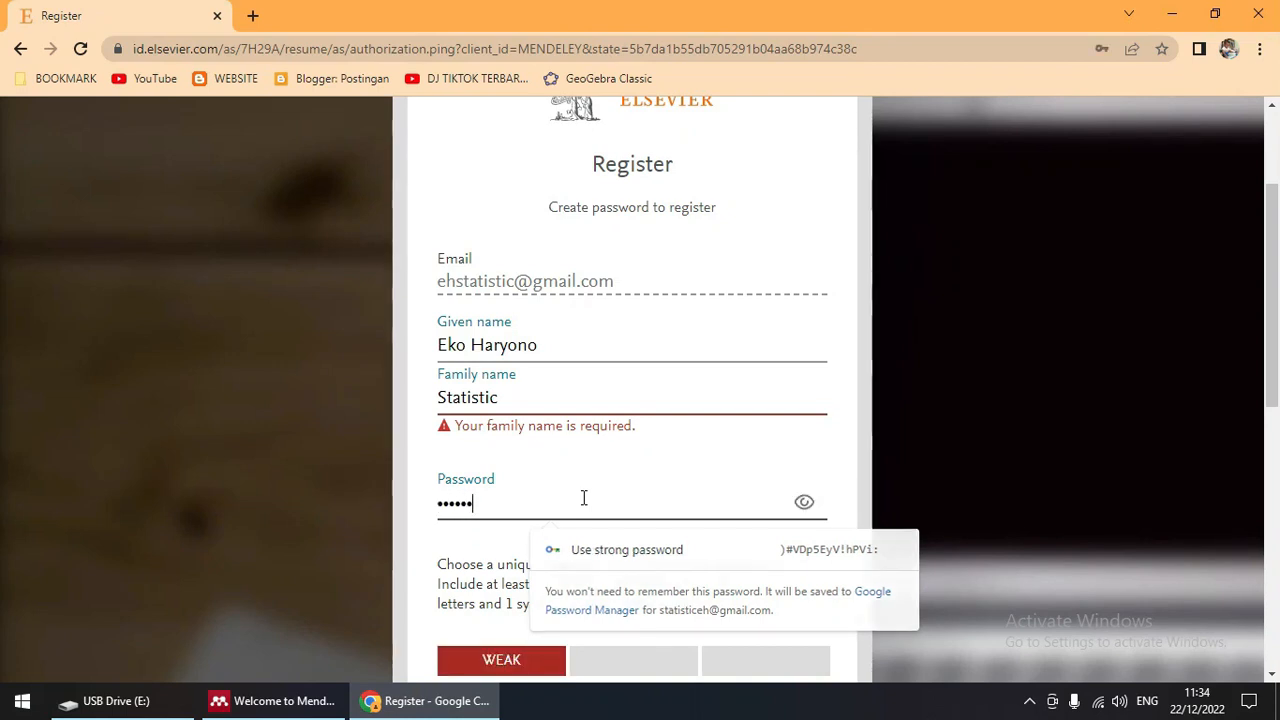
pyautogui.write('•••')
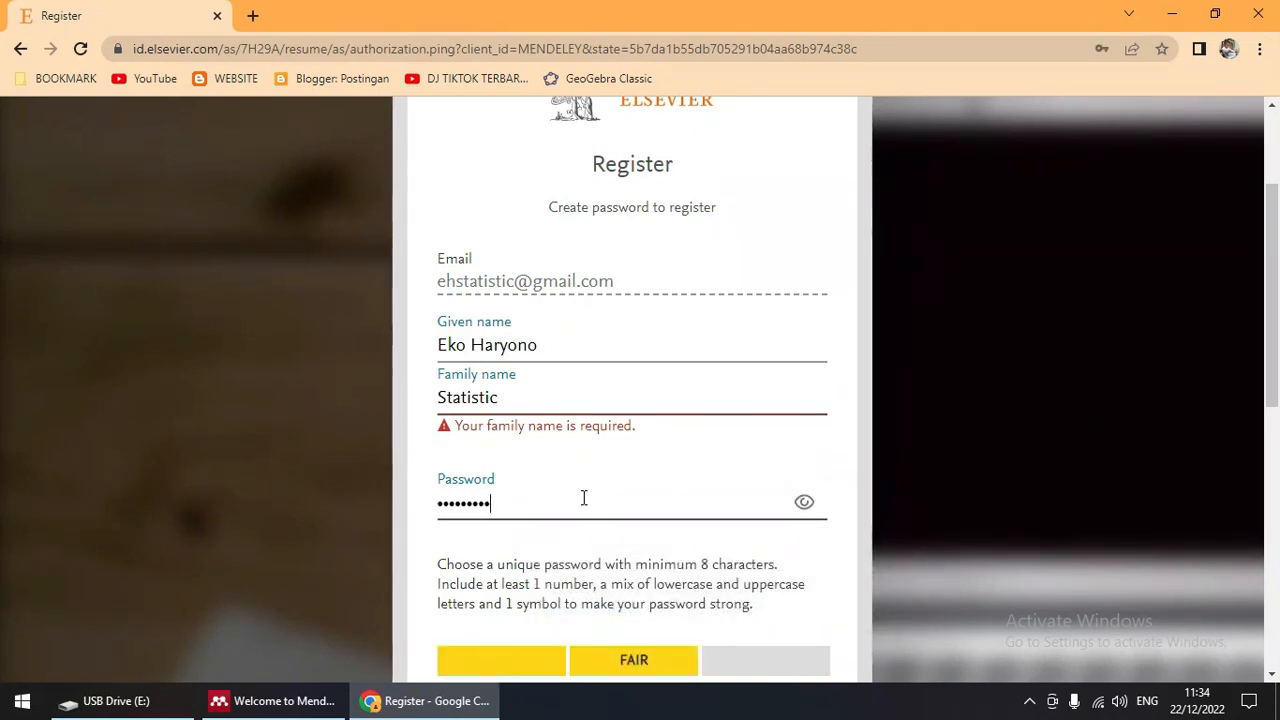
pyautogui.write('••••••')
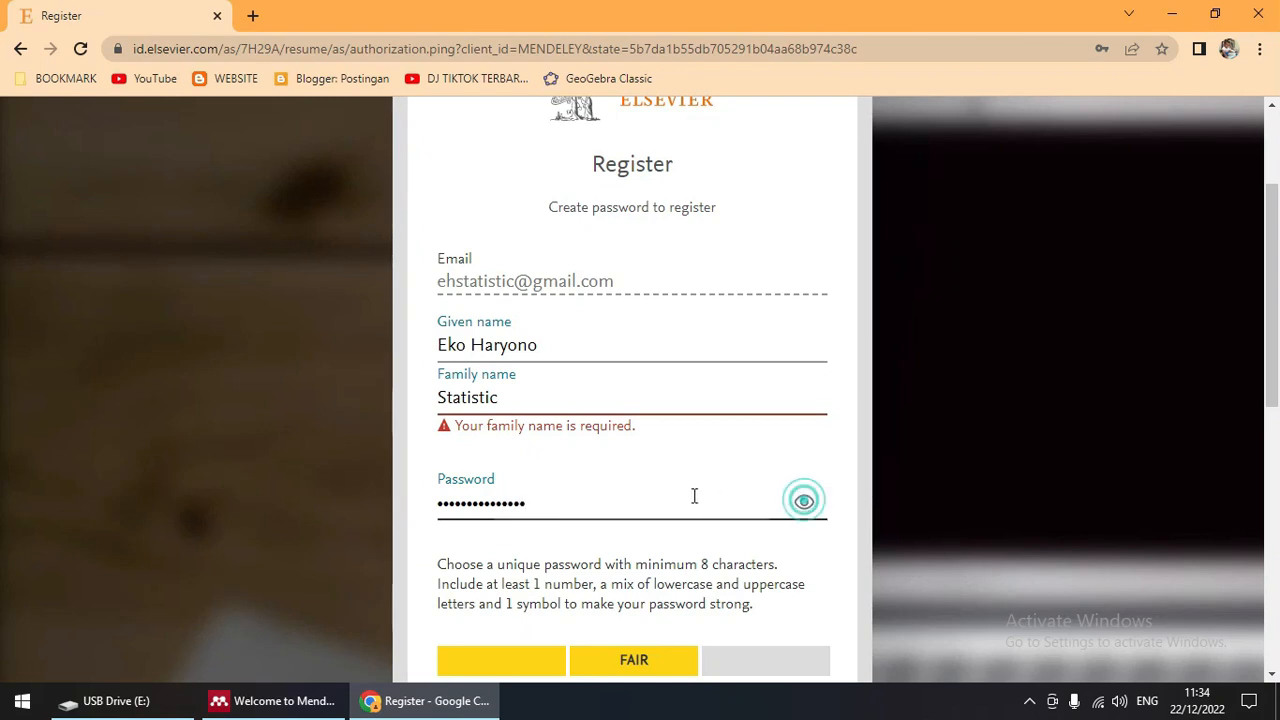
pyautogui.scroll(-3, 690, 500)
pyautogui.click(632, 546)
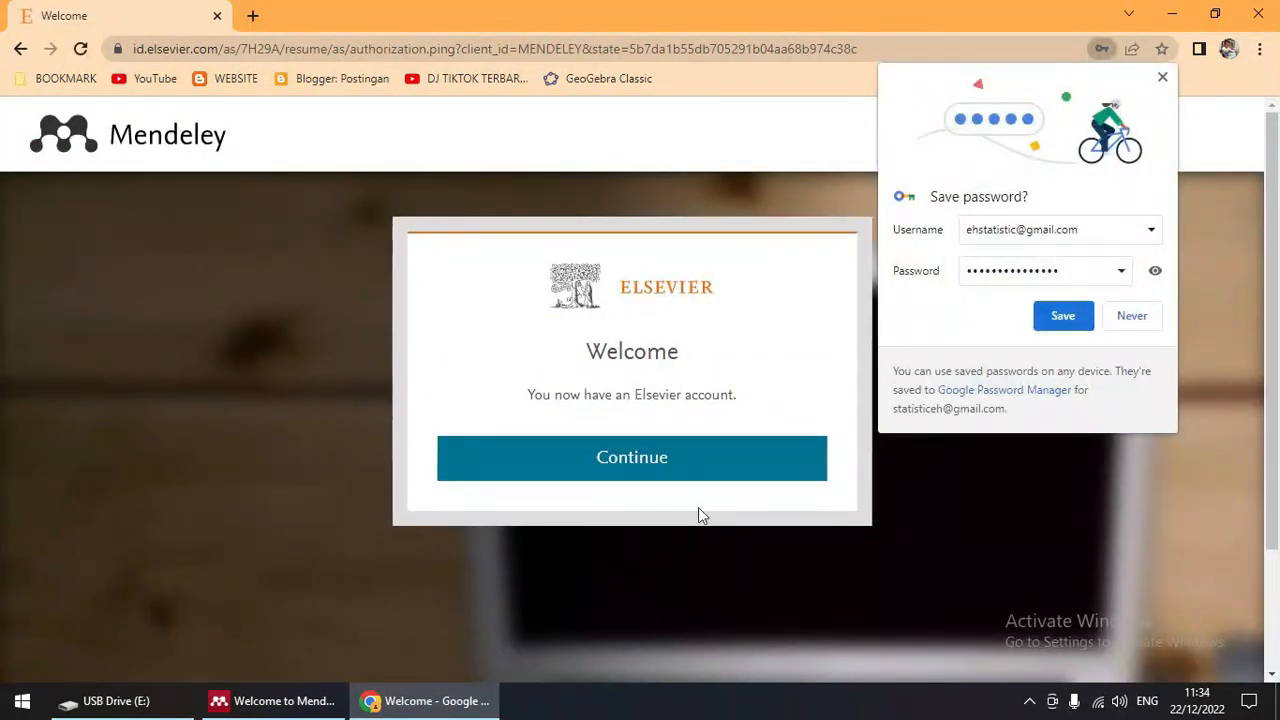
# Step: Save the login, continue into Mendeley web, accept all cookies, and close Chrome
pyautogui.click(1064, 318)
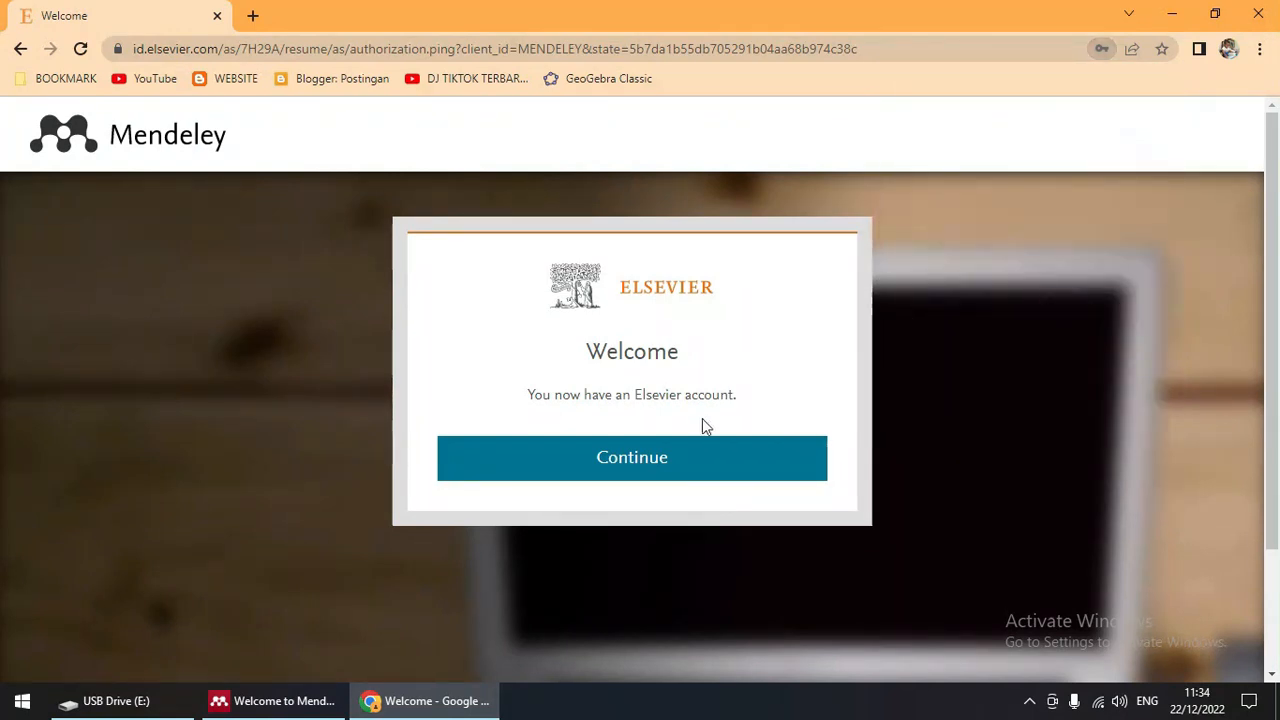
pyautogui.click(660, 462)
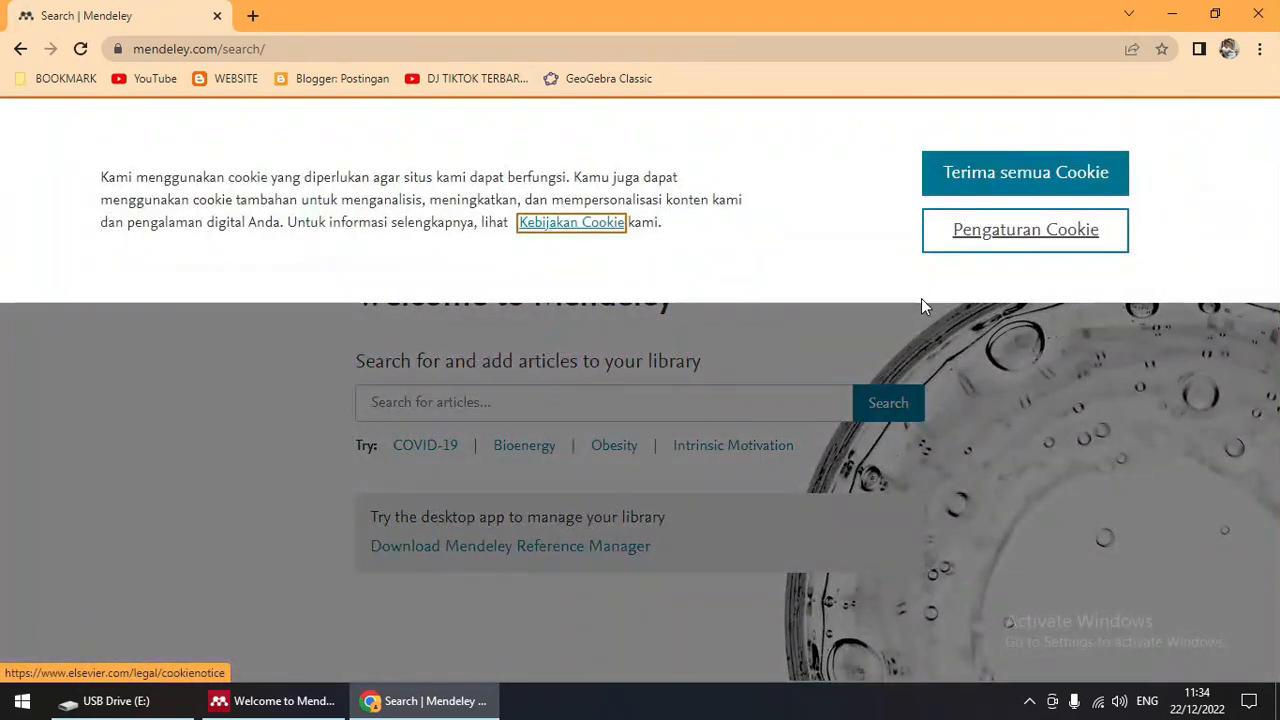
pyautogui.click(987, 185)
pyautogui.scroll(-2, 877, 412)
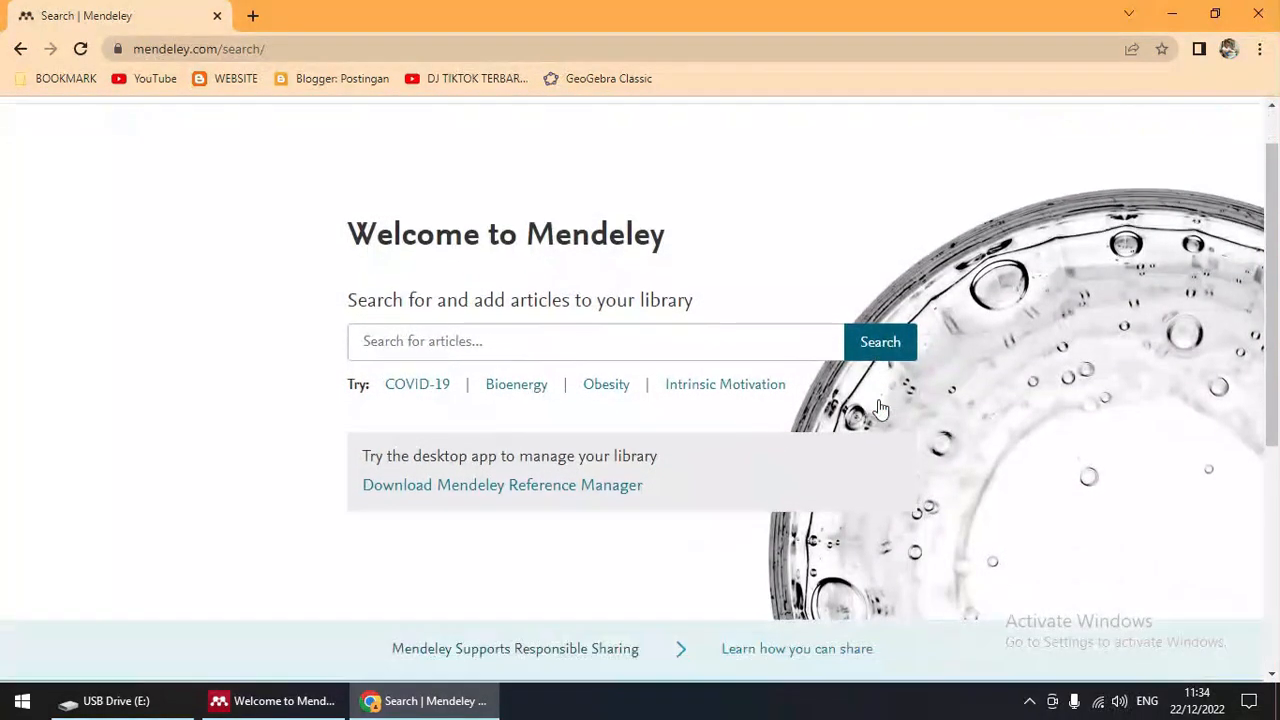
pyautogui.scroll(-2, 880, 407)
pyautogui.scroll(3, 880, 407)
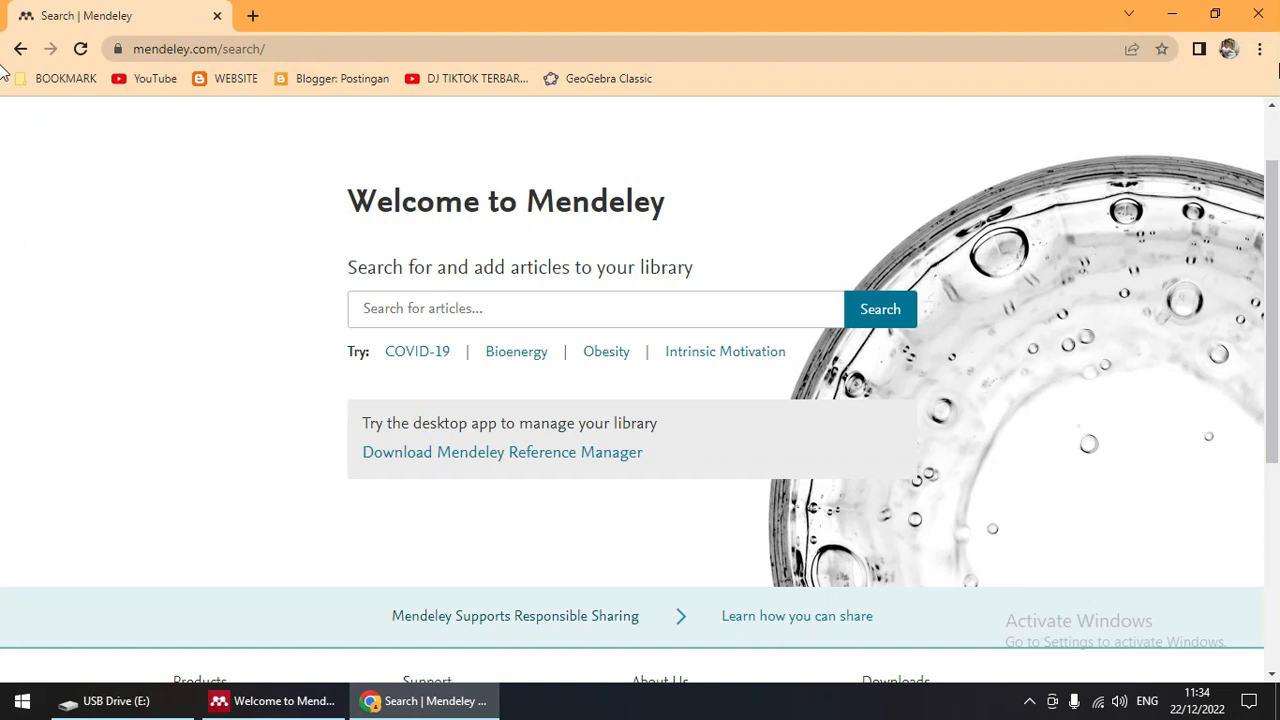
pyautogui.click(1263, 27)
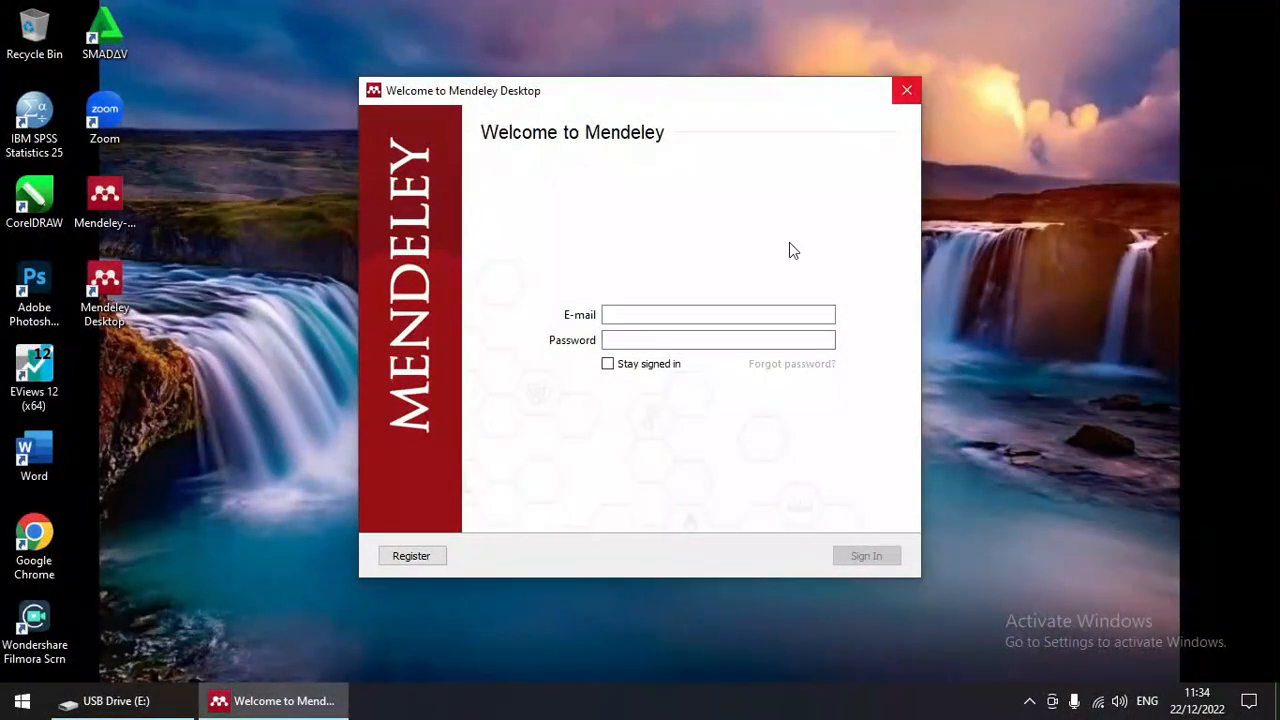
# Step: Enter the account e-mail and password in Mendeley Desktop, tick Stay signed in, and sign in
pyautogui.click(706, 306)
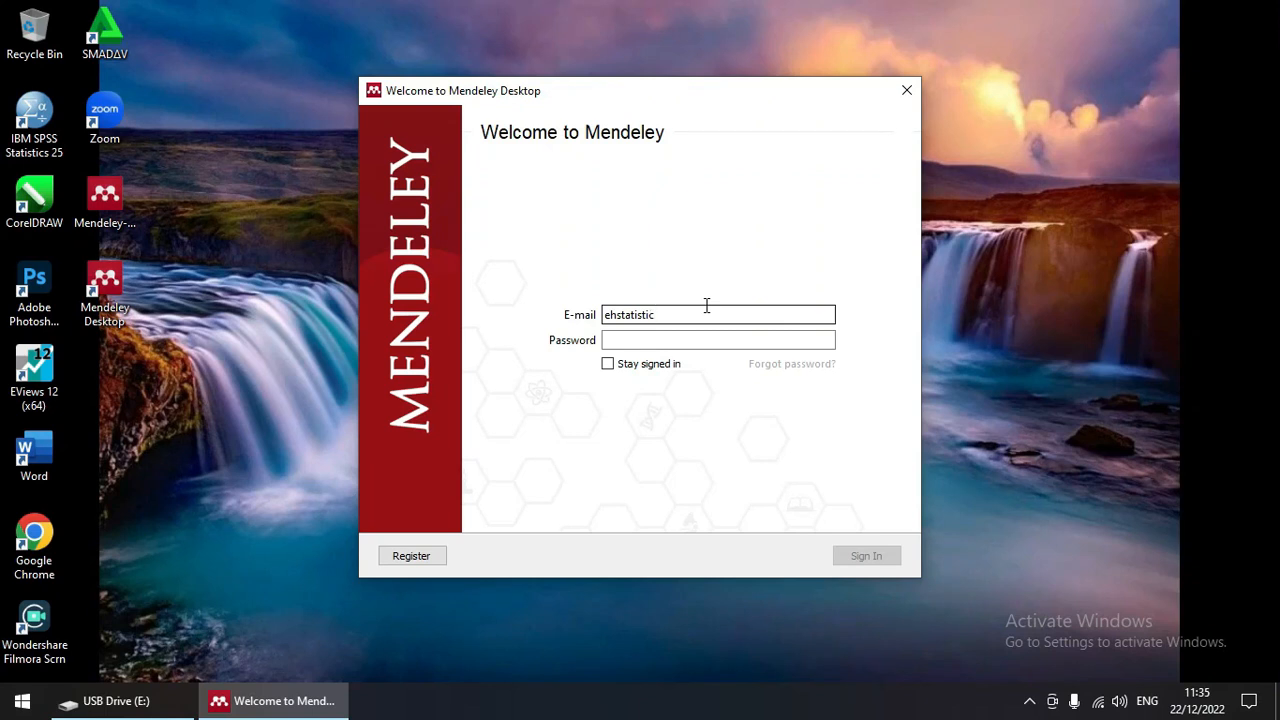
pyautogui.click(685, 346)
pyautogui.write('•')
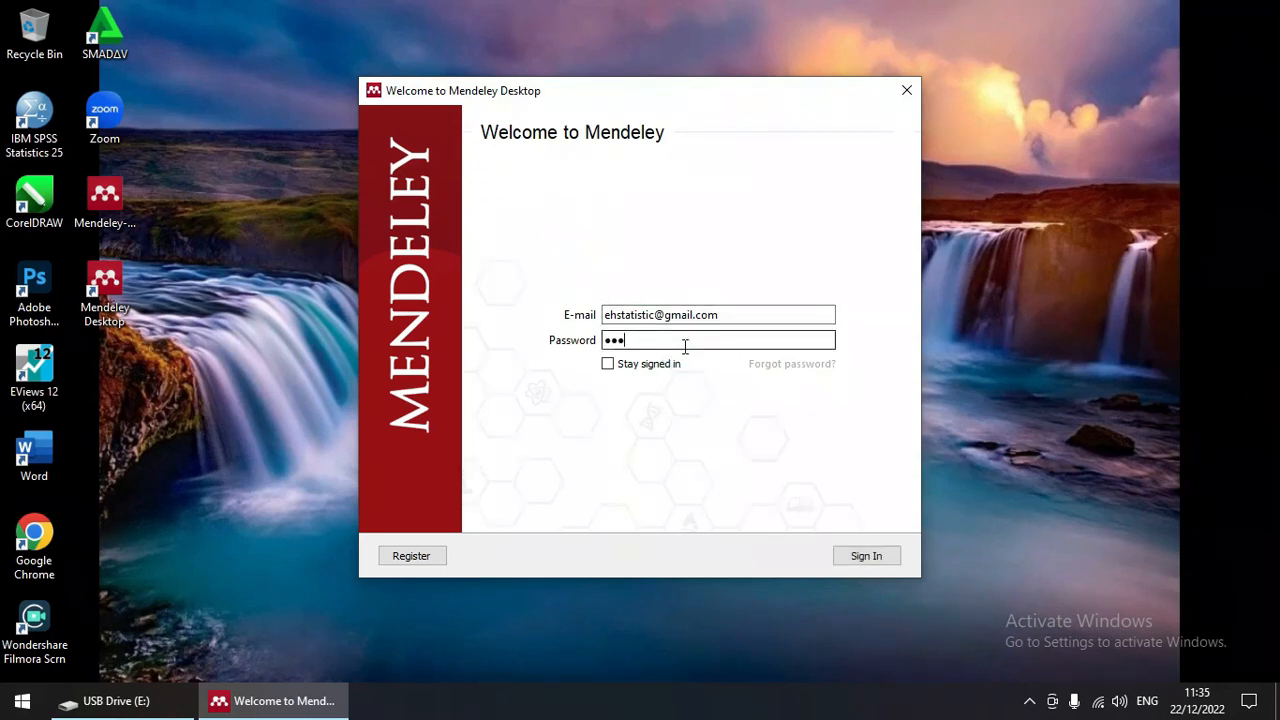
pyautogui.write('••••••••••')
pyautogui.click(608, 366)
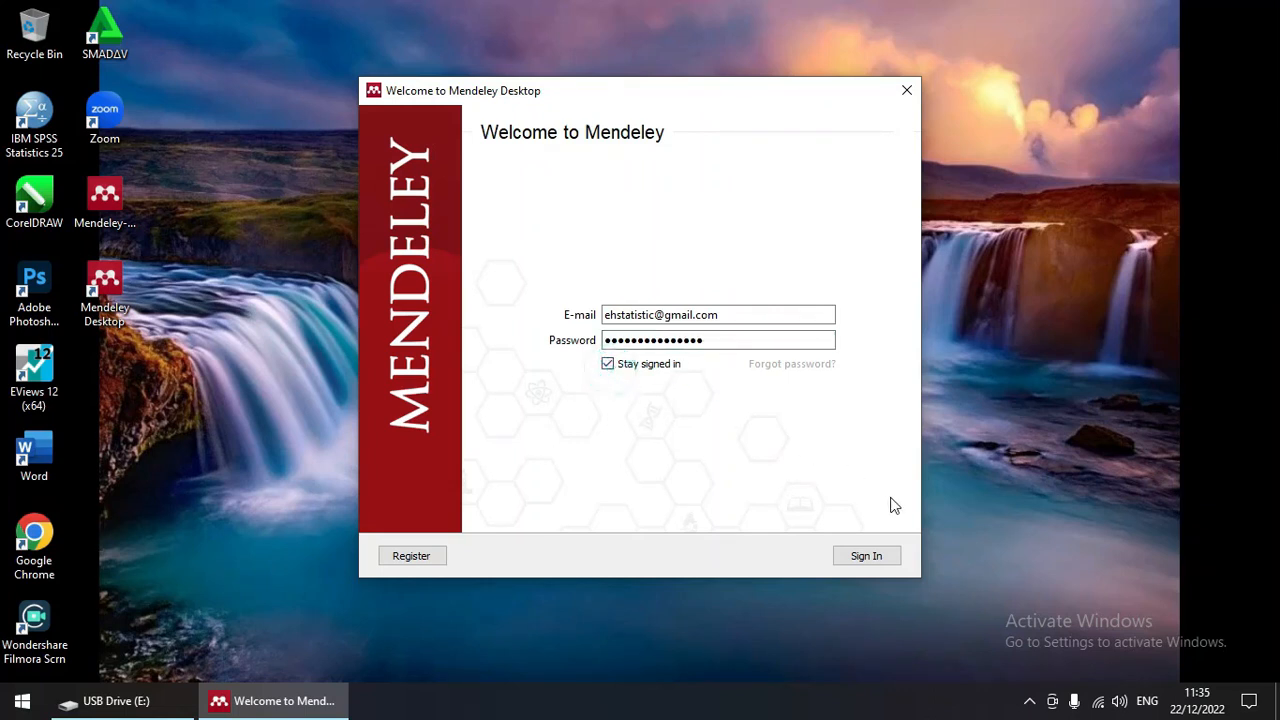
pyautogui.click(866, 556)
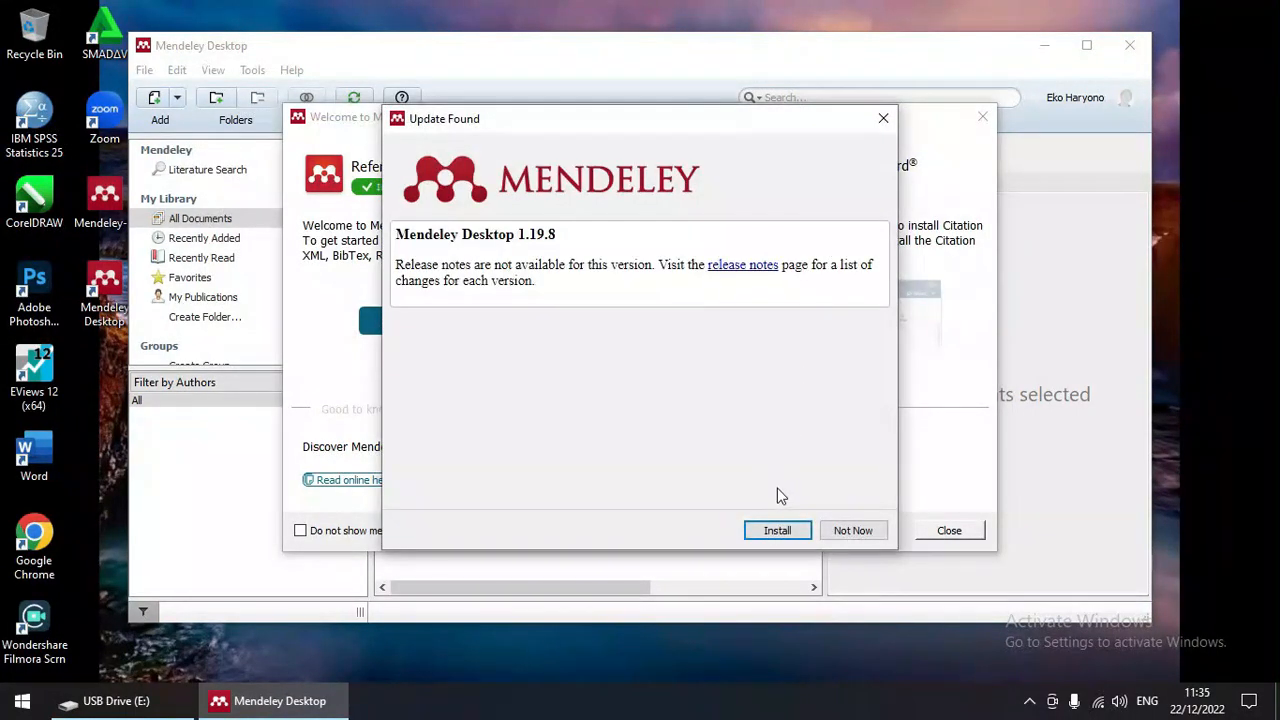
# Step: Start the Mendeley update, then dismiss the update error, Welcome window and Add and Create tip
pyautogui.click(767, 539)
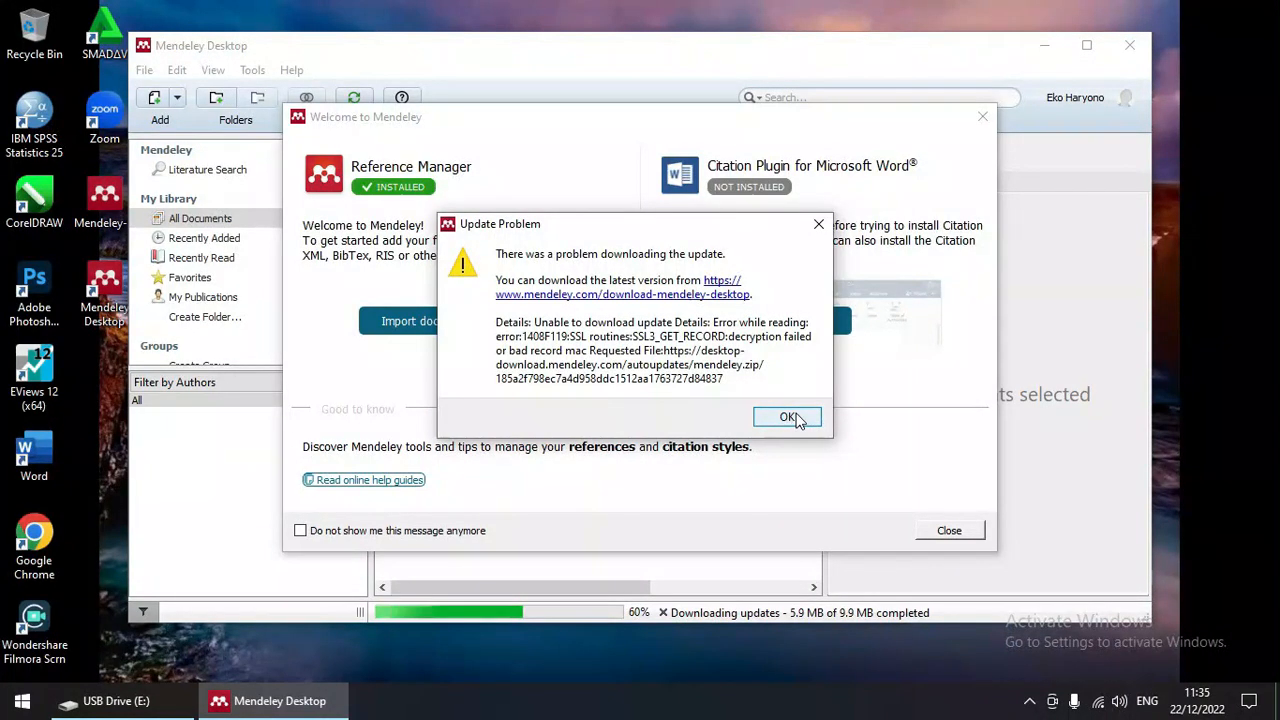
pyautogui.click(790, 418)
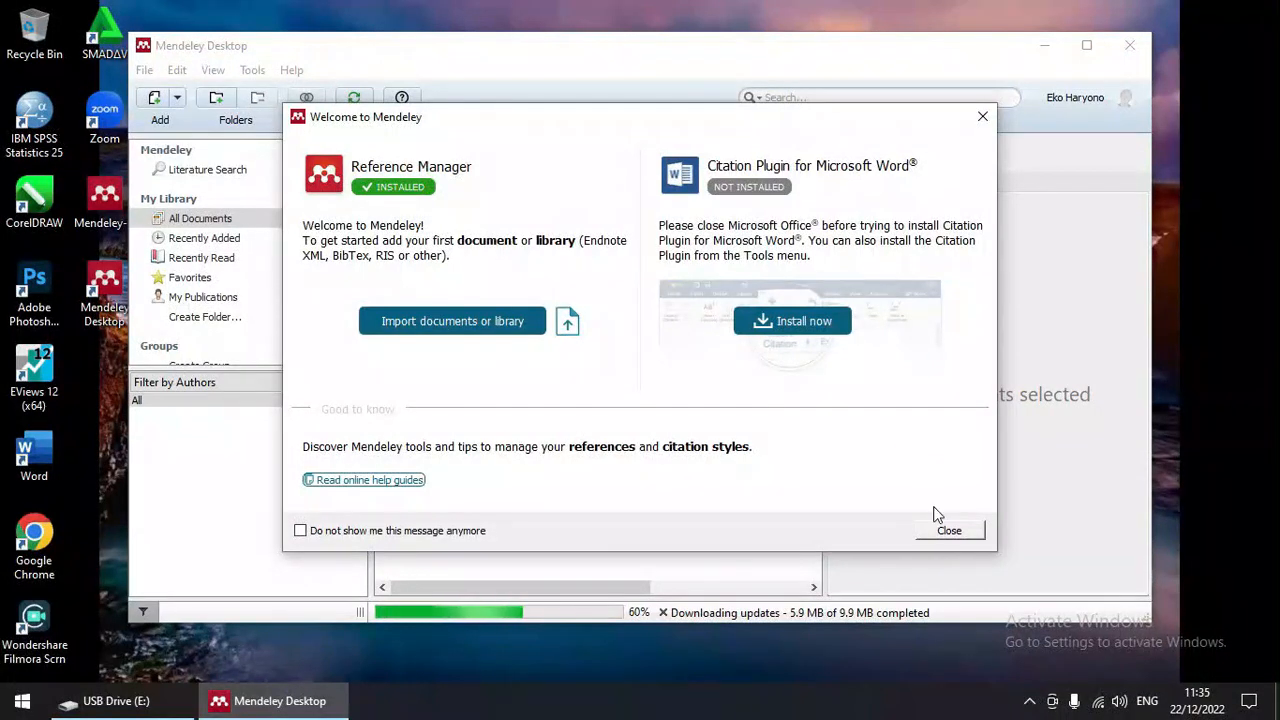
pyautogui.click(947, 530)
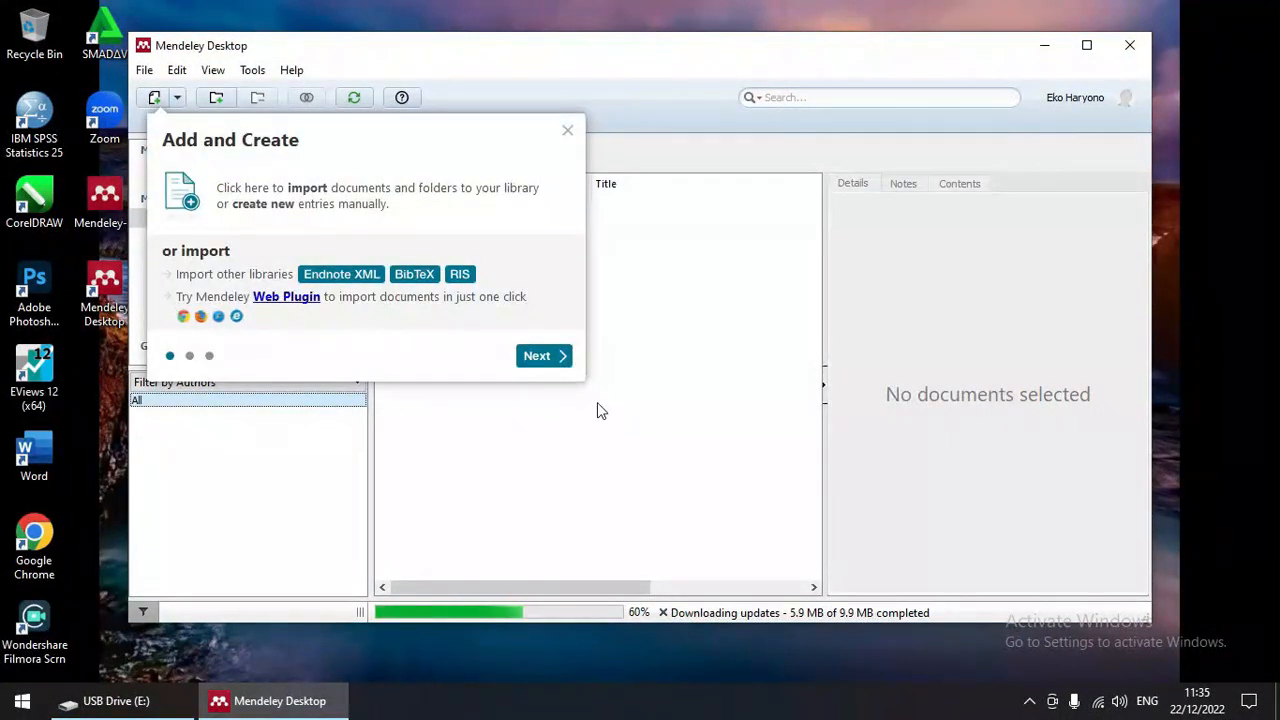
pyautogui.click(567, 130)
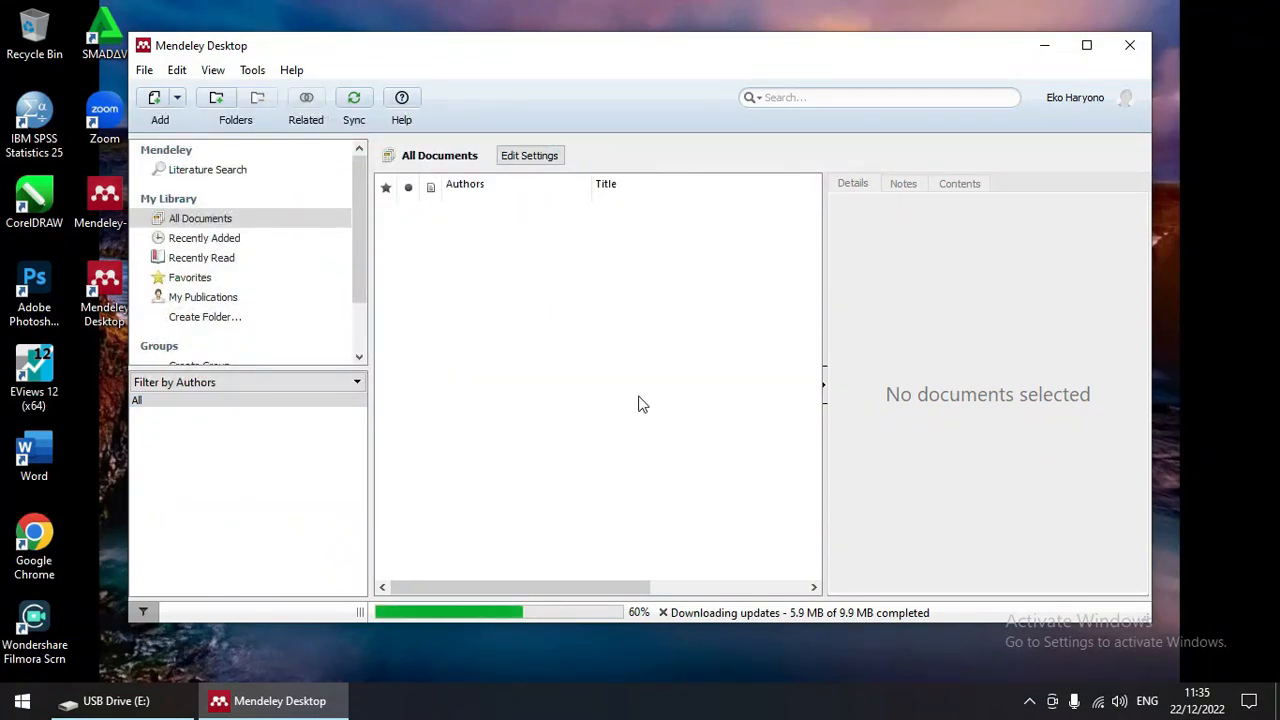
# Step: Install the MS Word citation plugin from the Tools menu and acknowledge the confirmation
pyautogui.click(251, 80)
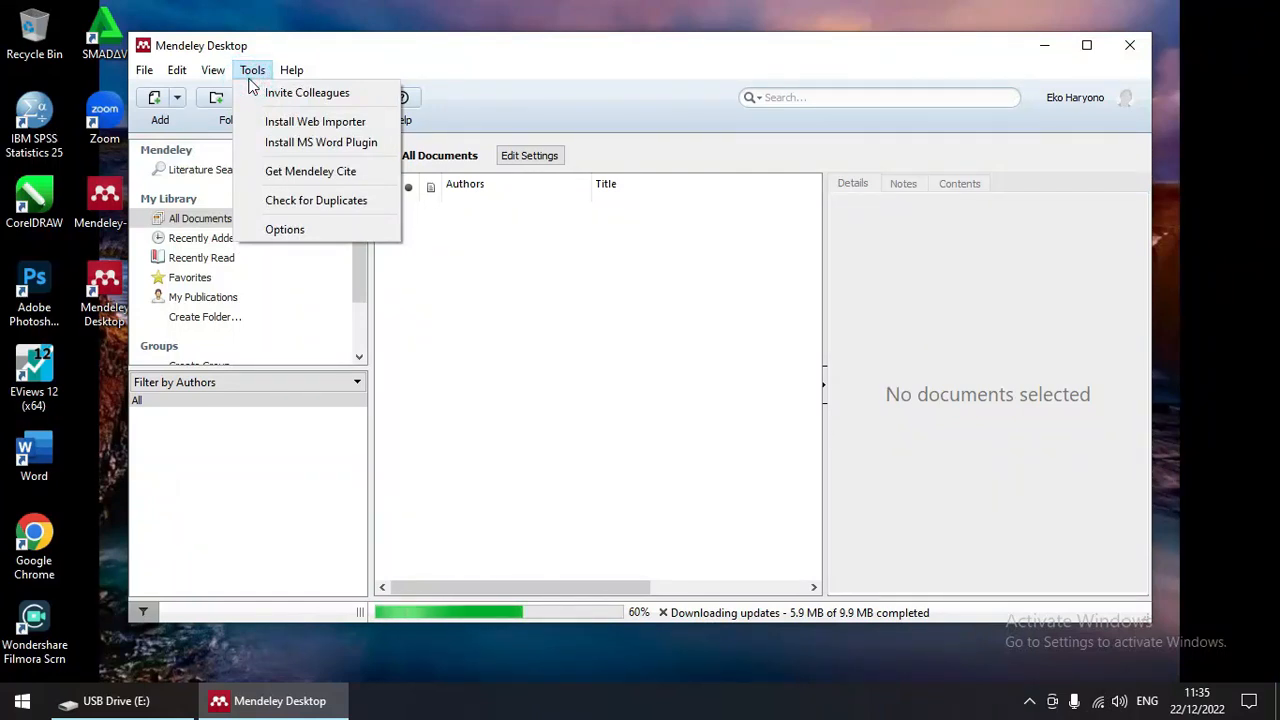
pyautogui.click(292, 146)
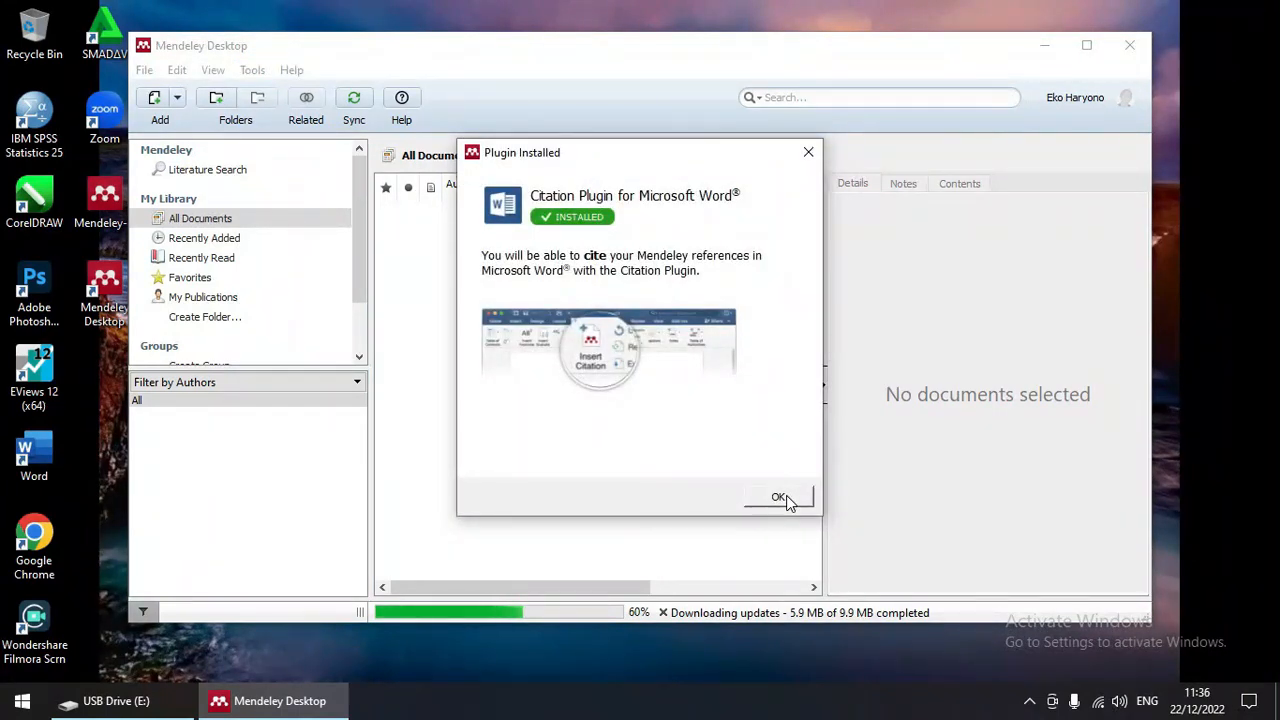
pyautogui.click(780, 498)
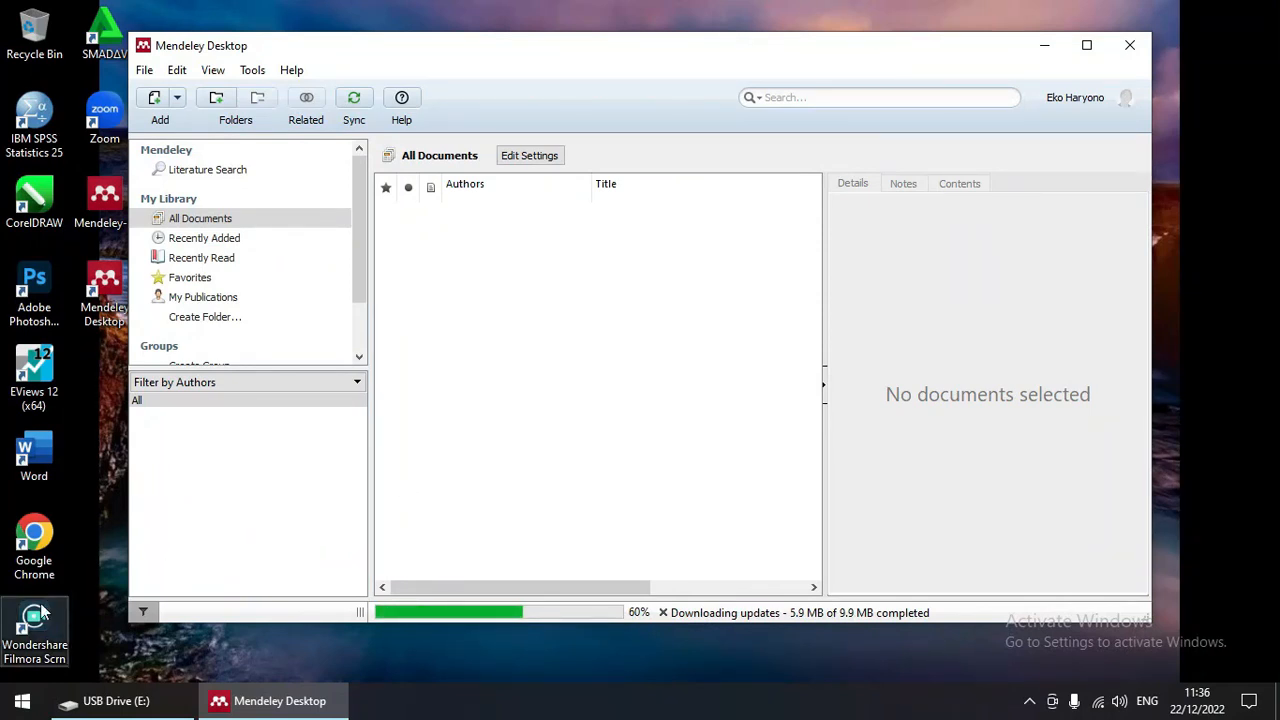
# Step: Launch Microsoft Word from the Start menu's app list under W
pyautogui.click(22, 700)
pyautogui.scroll(-10, 214, 416)
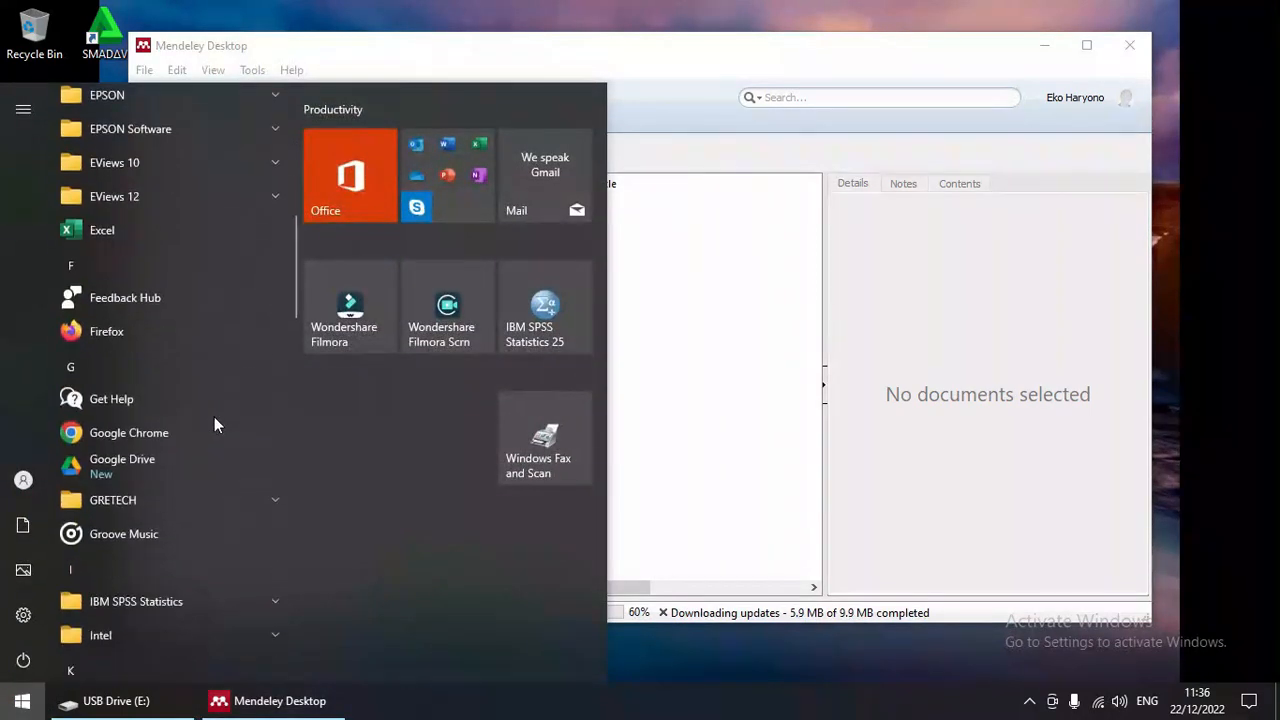
pyautogui.scroll(-10, 214, 420)
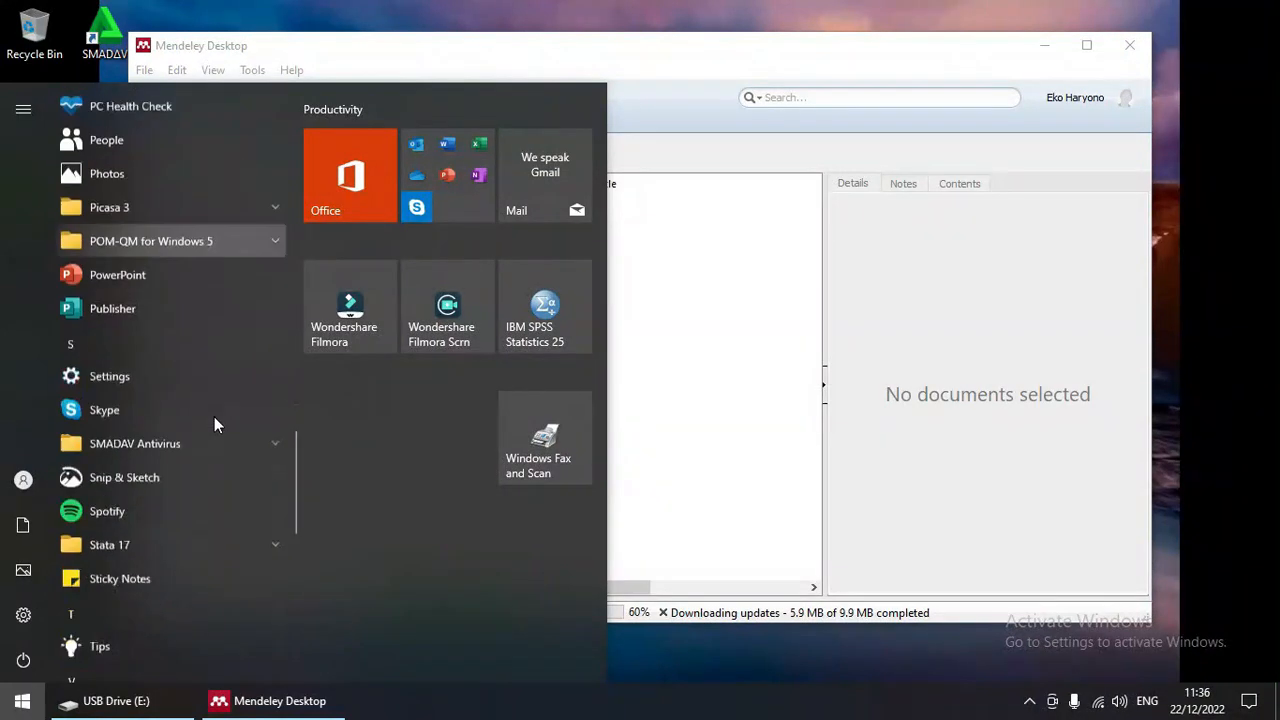
pyautogui.scroll(-5, 214, 416)
pyautogui.click(156, 478)
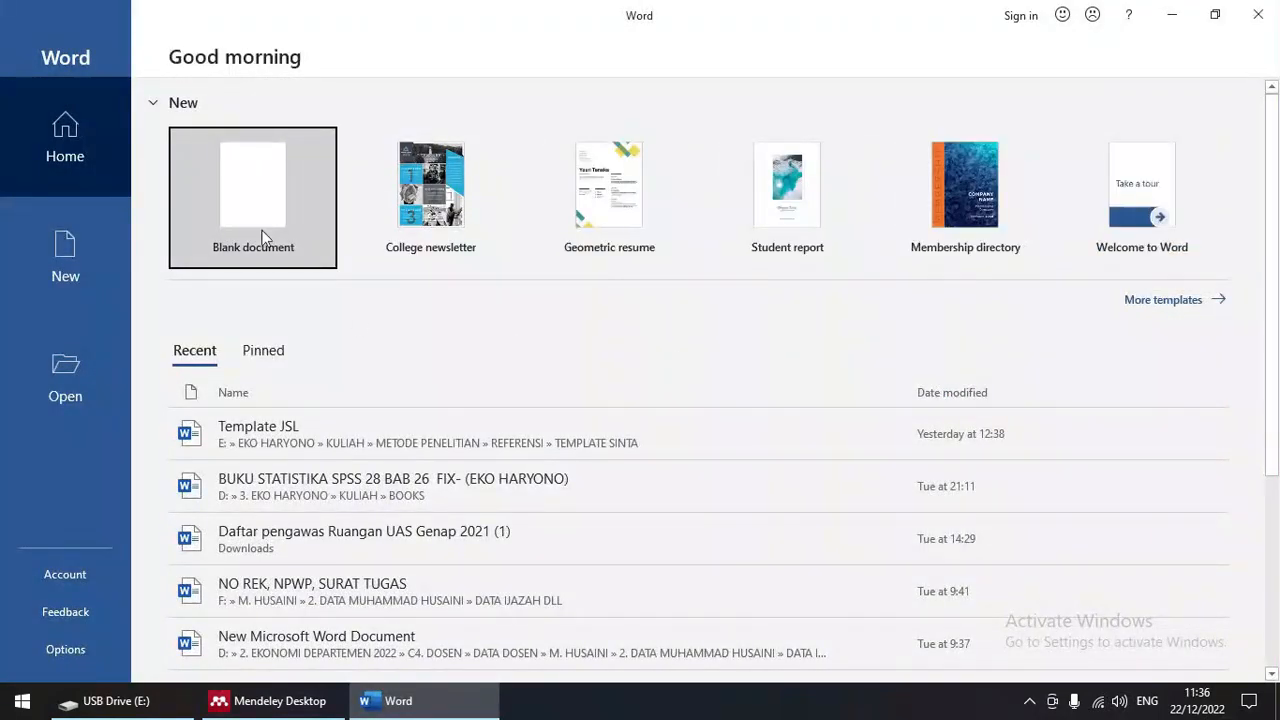
# Step: Create a blank document and confirm the Mendeley citation style is APA 7th edition
pyautogui.click(265, 237)
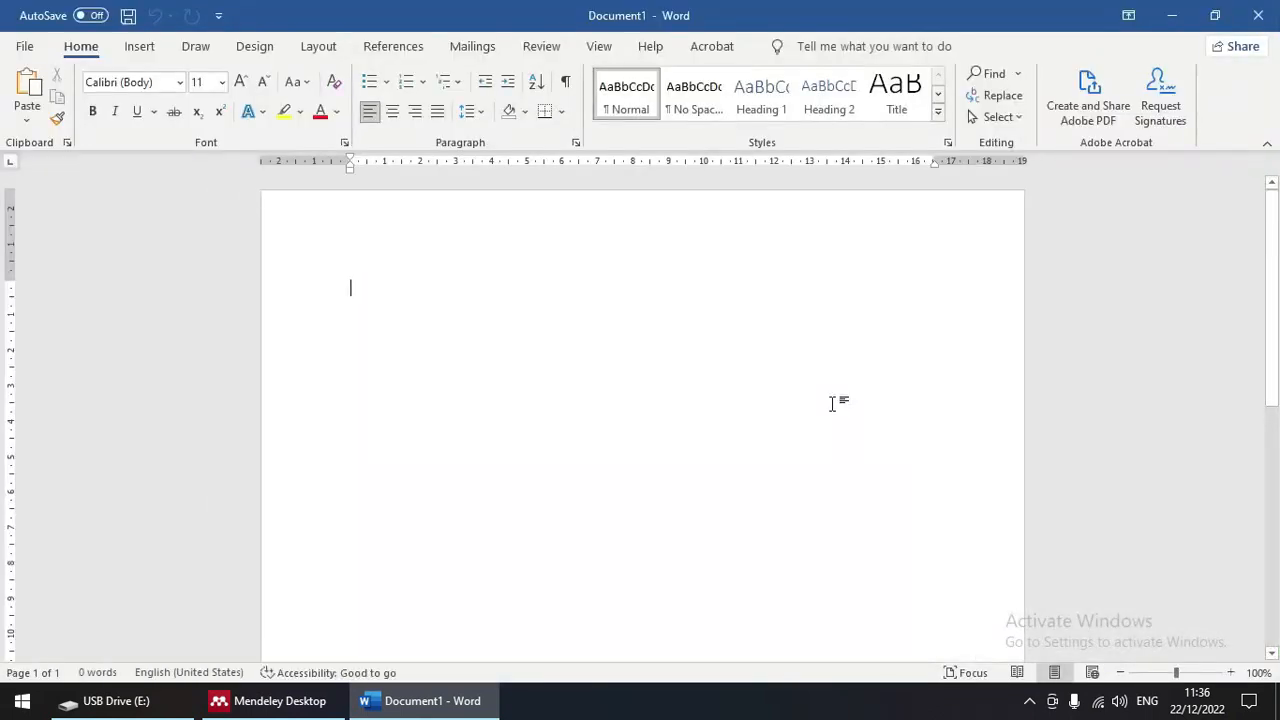
pyautogui.click(394, 47)
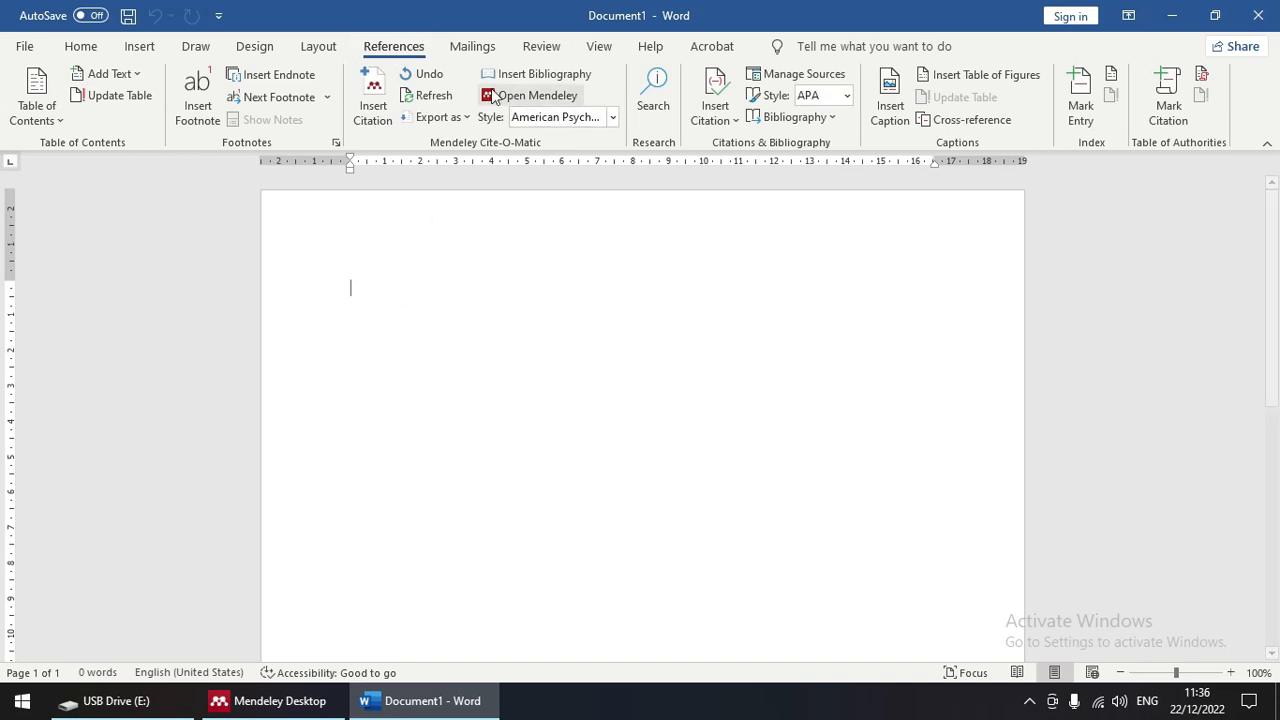
pyautogui.click(614, 118)
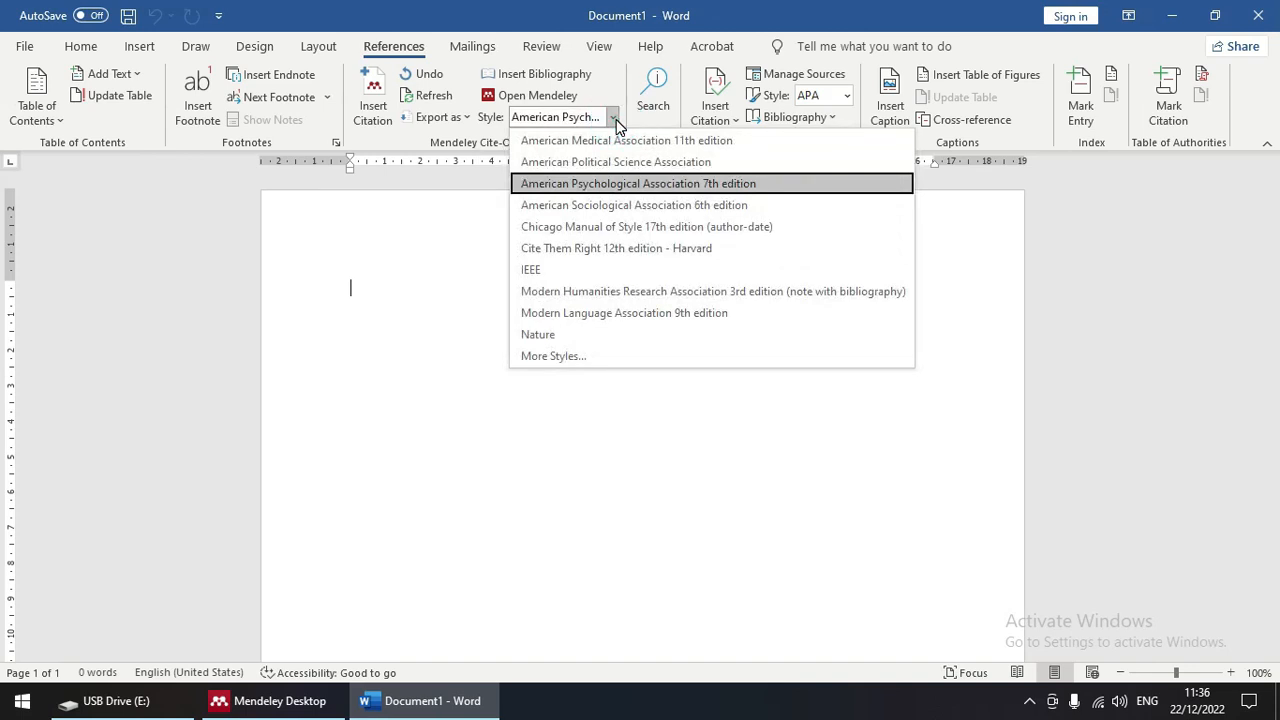
pyautogui.click(615, 118)
# Step: Place the cursor at the top of the page and minimise Word
pyautogui.click(376, 290)
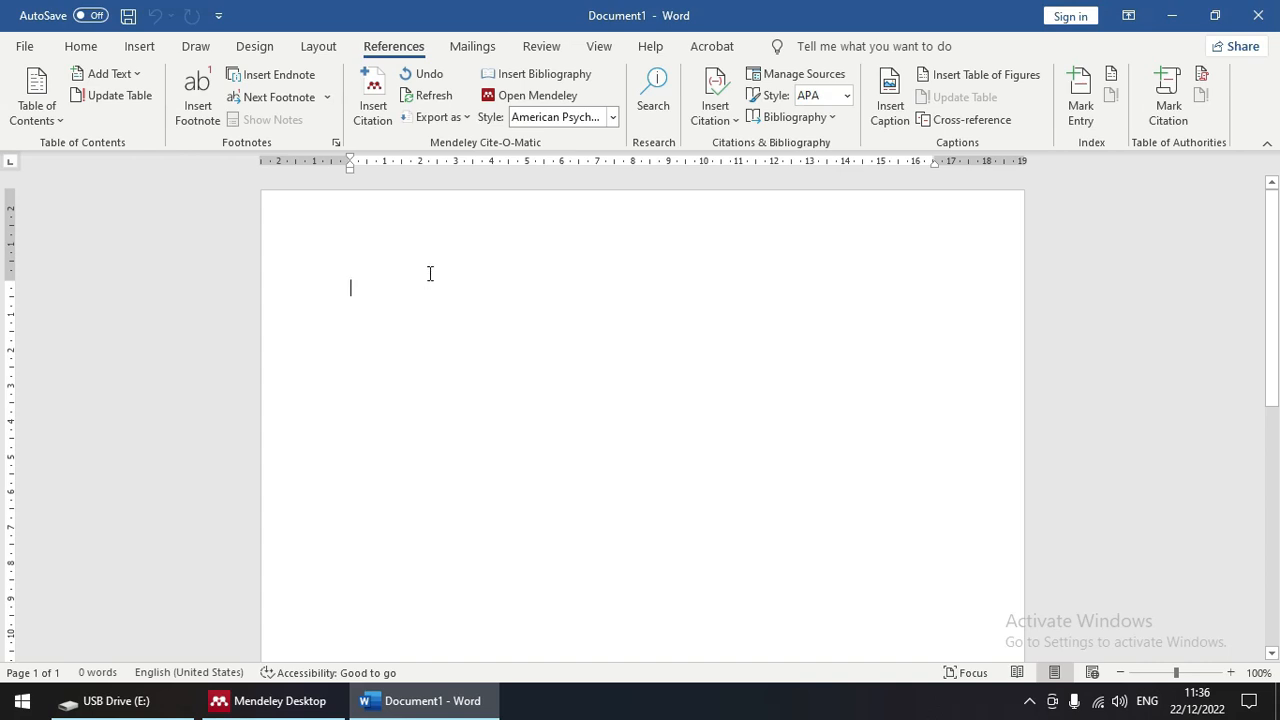
pyautogui.click(359, 291)
pyautogui.click(1172, 14)
# Step: Maximise the Mendeley Desktop window, reposition it, and maximise it again
pyautogui.click(1086, 45)
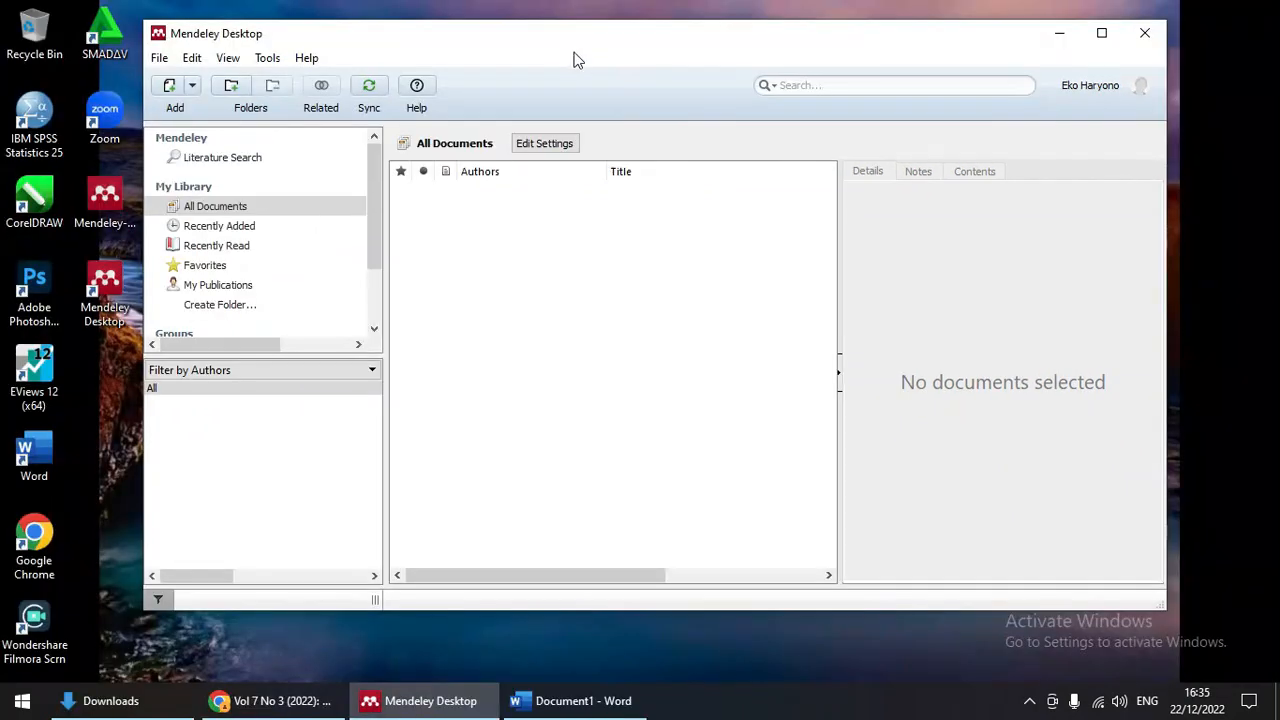
pyautogui.moveTo(569, 49); pyautogui.dragTo(539, 40)
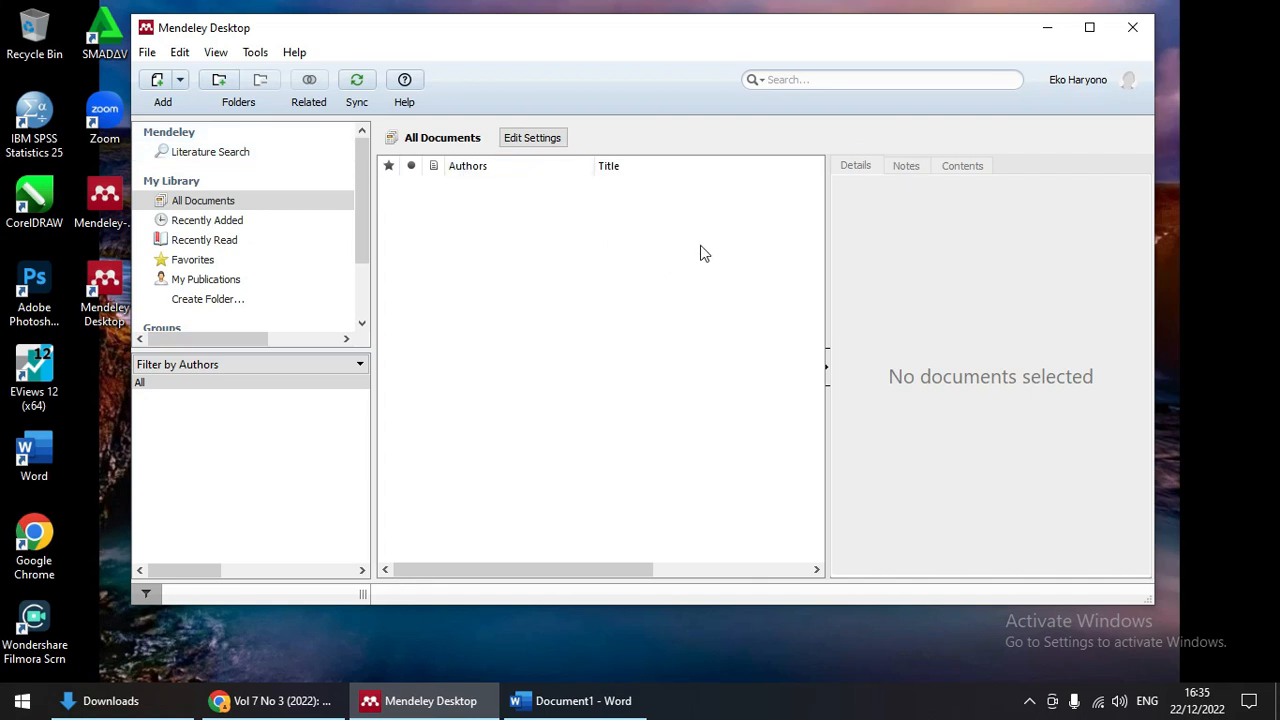
pyautogui.click(1089, 30)
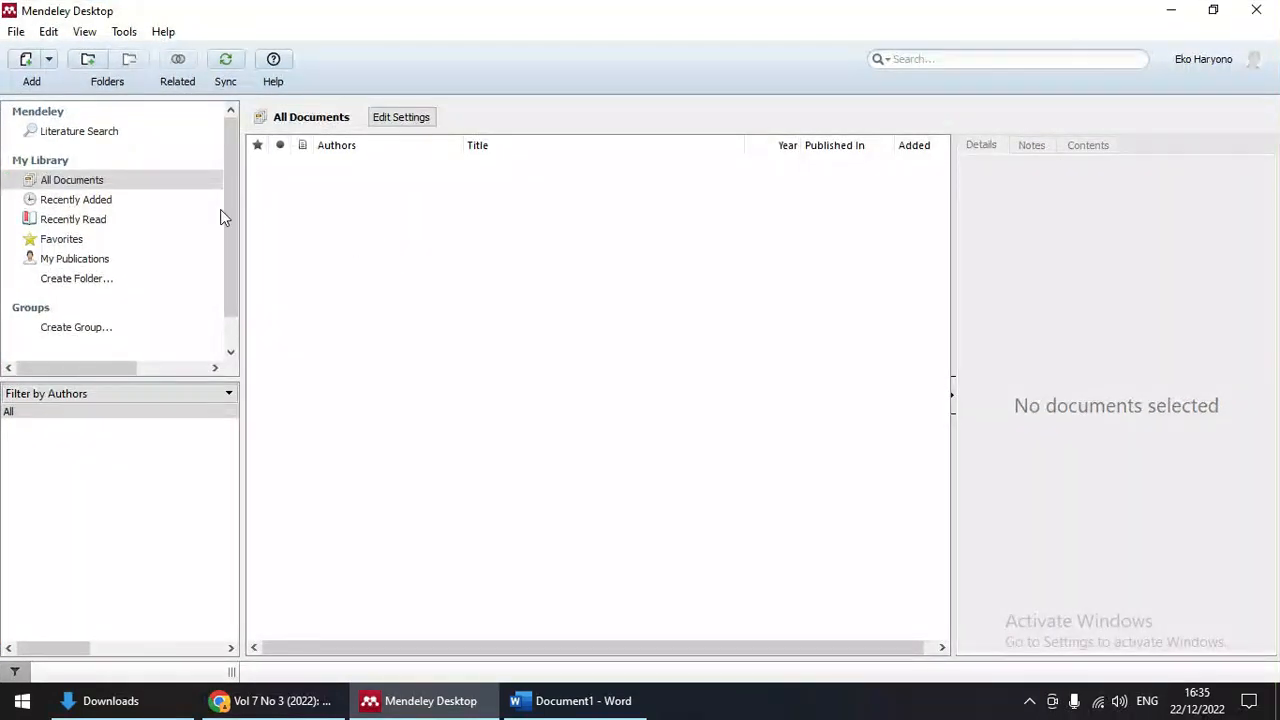
# Step: Create the library folders BUKU and JURNAL under My Library
pyautogui.click(94, 281)
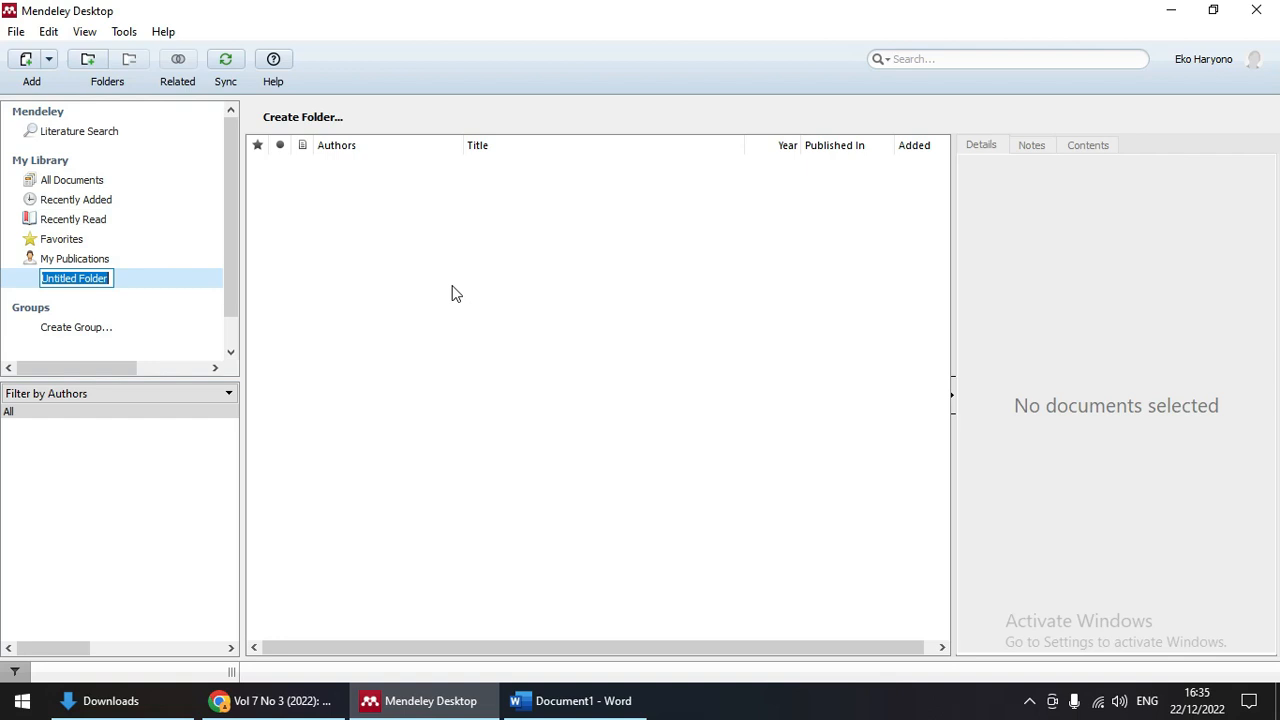
pyautogui.write('BUKU')
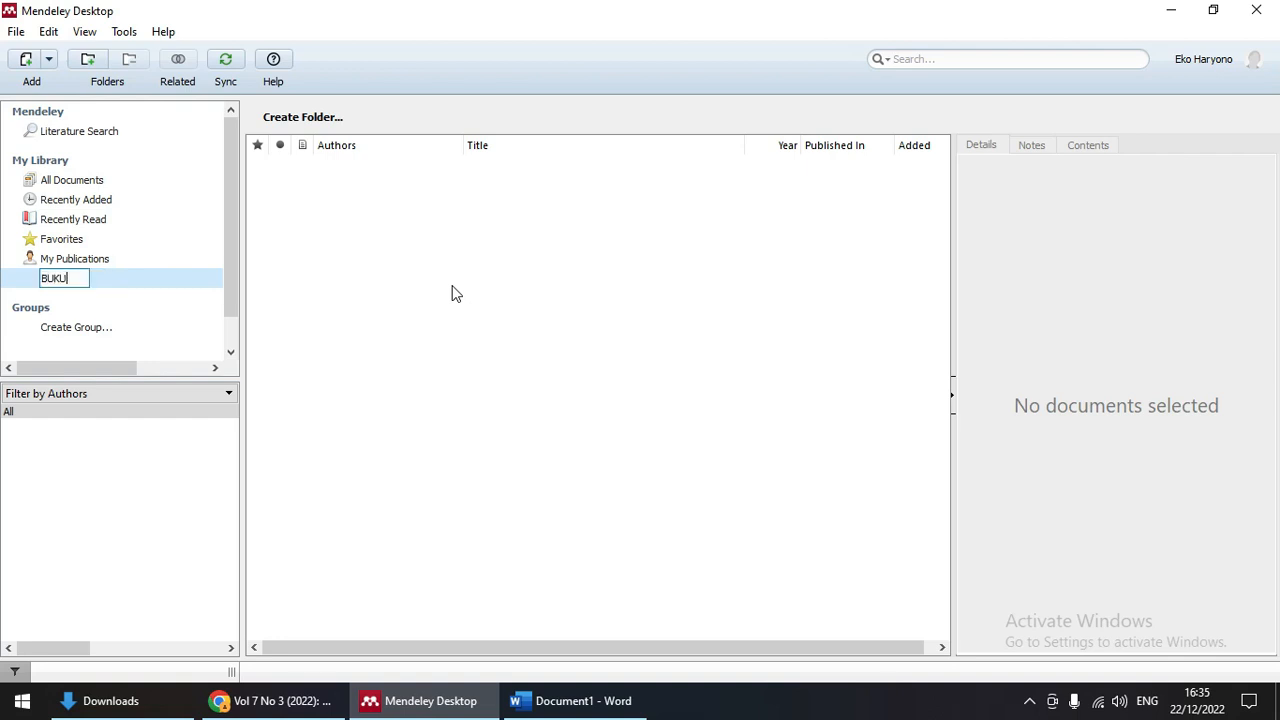
pyautogui.click(157, 287)
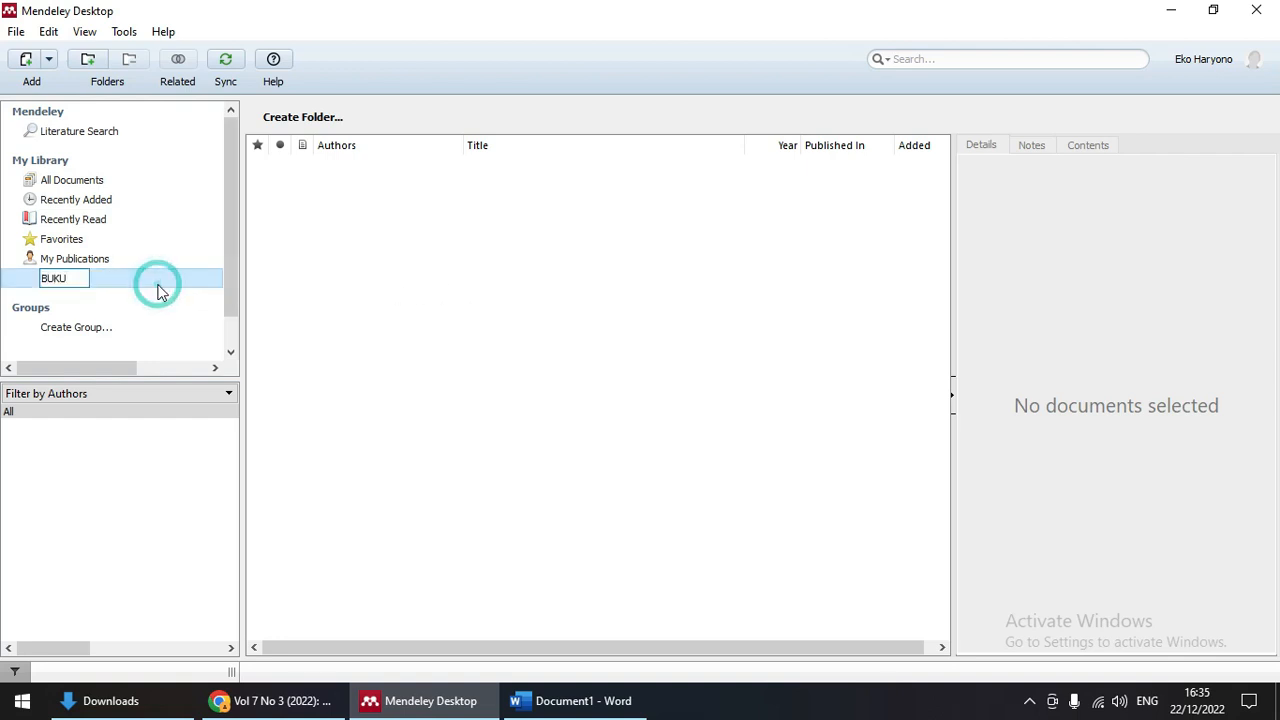
pyautogui.click(108, 300)
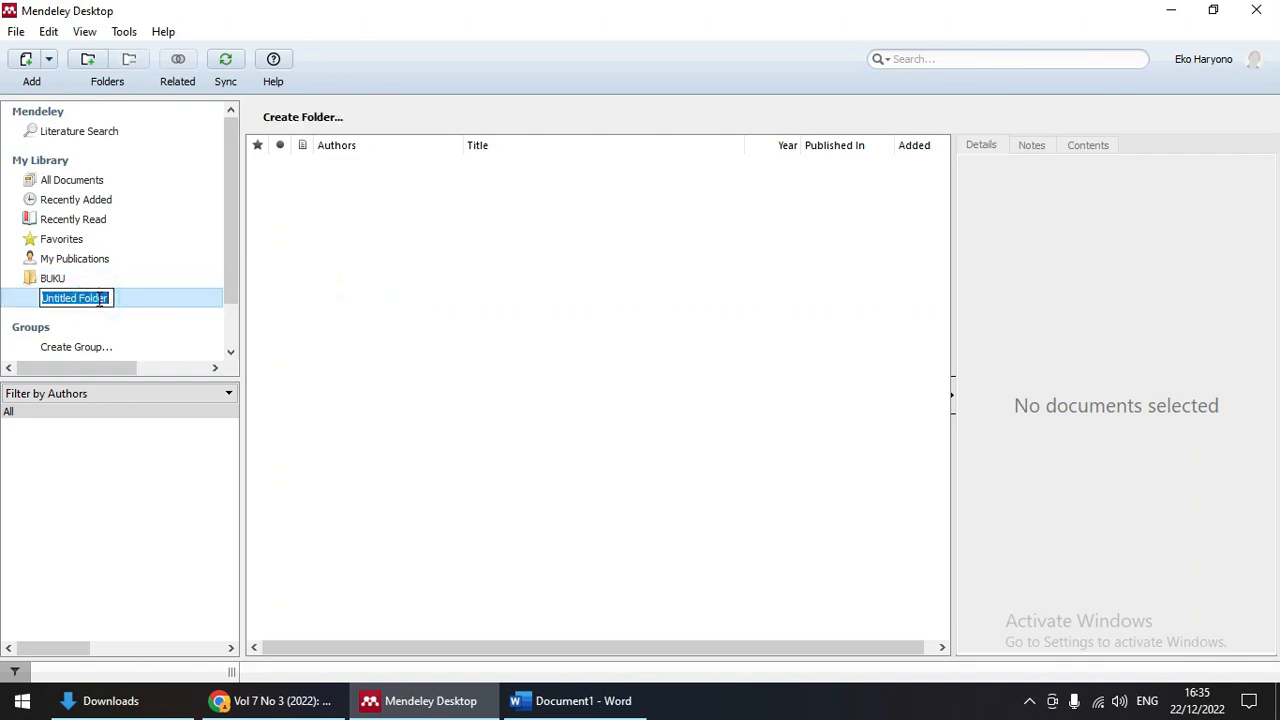
pyautogui.write('JURNAL')
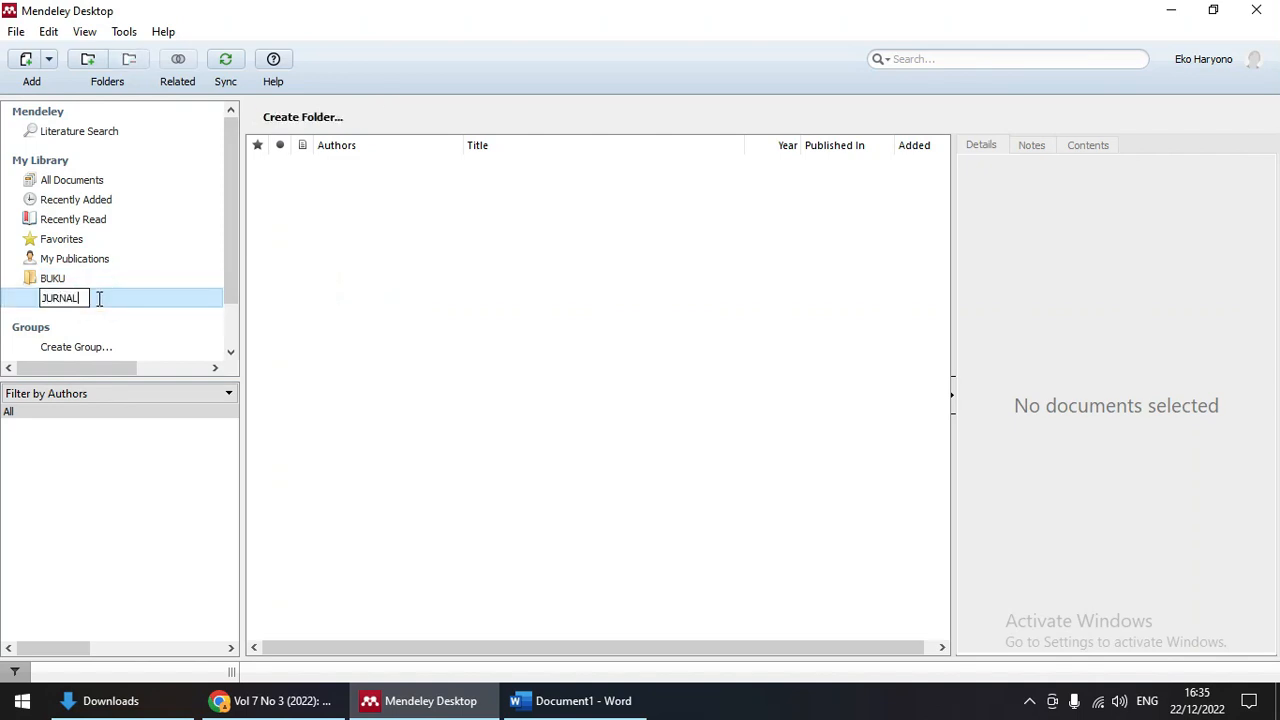
pyautogui.press('Return')
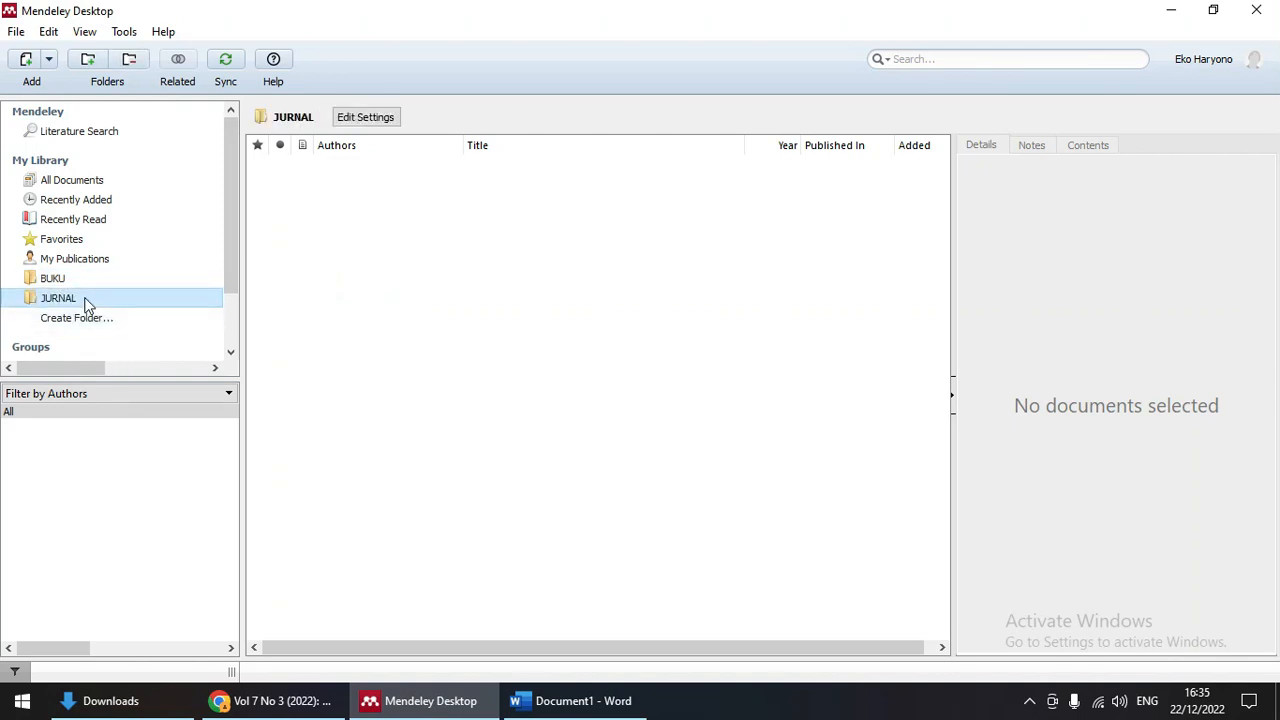
# Step: Add two more library folders named ARTIKEL and MAKALAH
pyautogui.rightClick(86, 319)
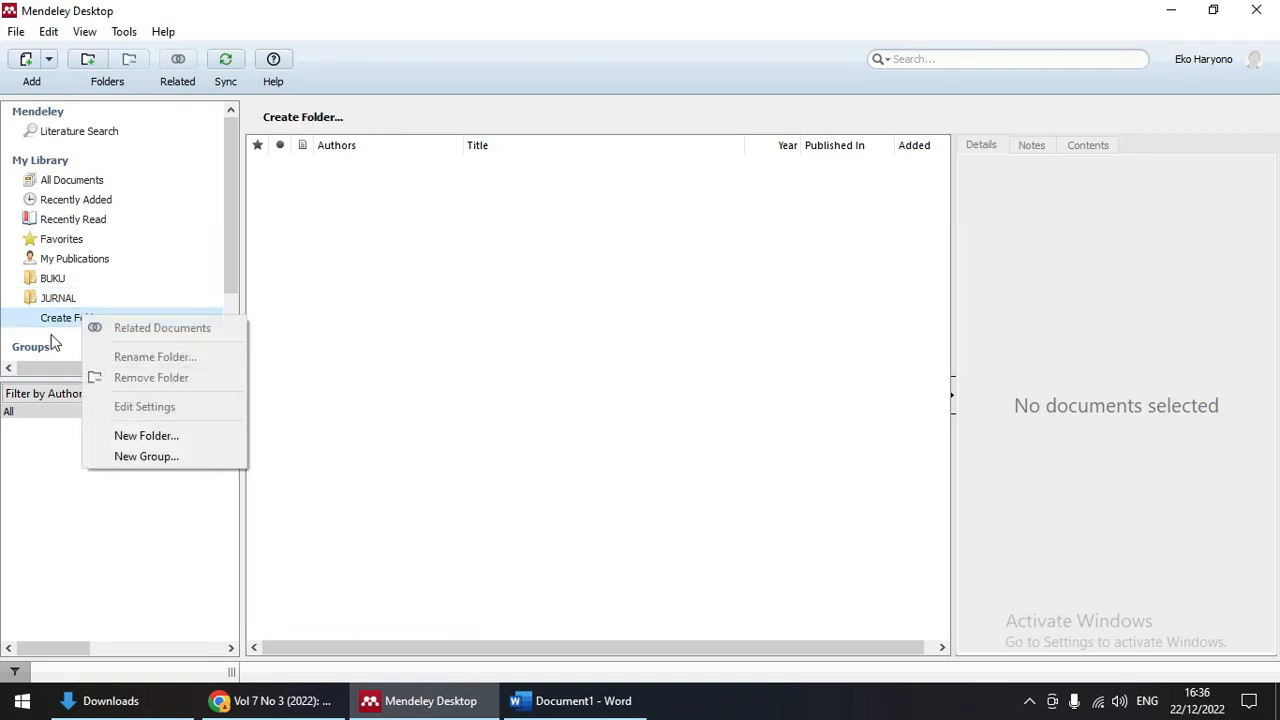
pyautogui.click(57, 330)
pyautogui.click(66, 322)
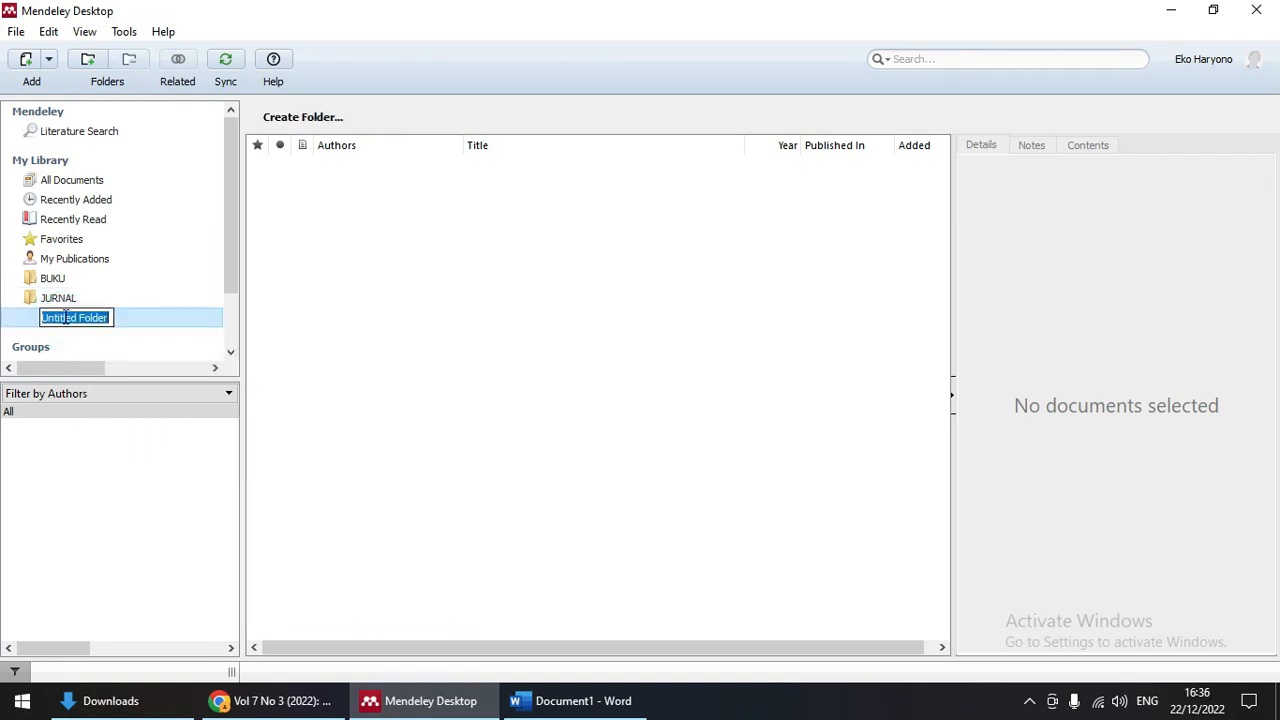
pyautogui.write('ARTIKEL')
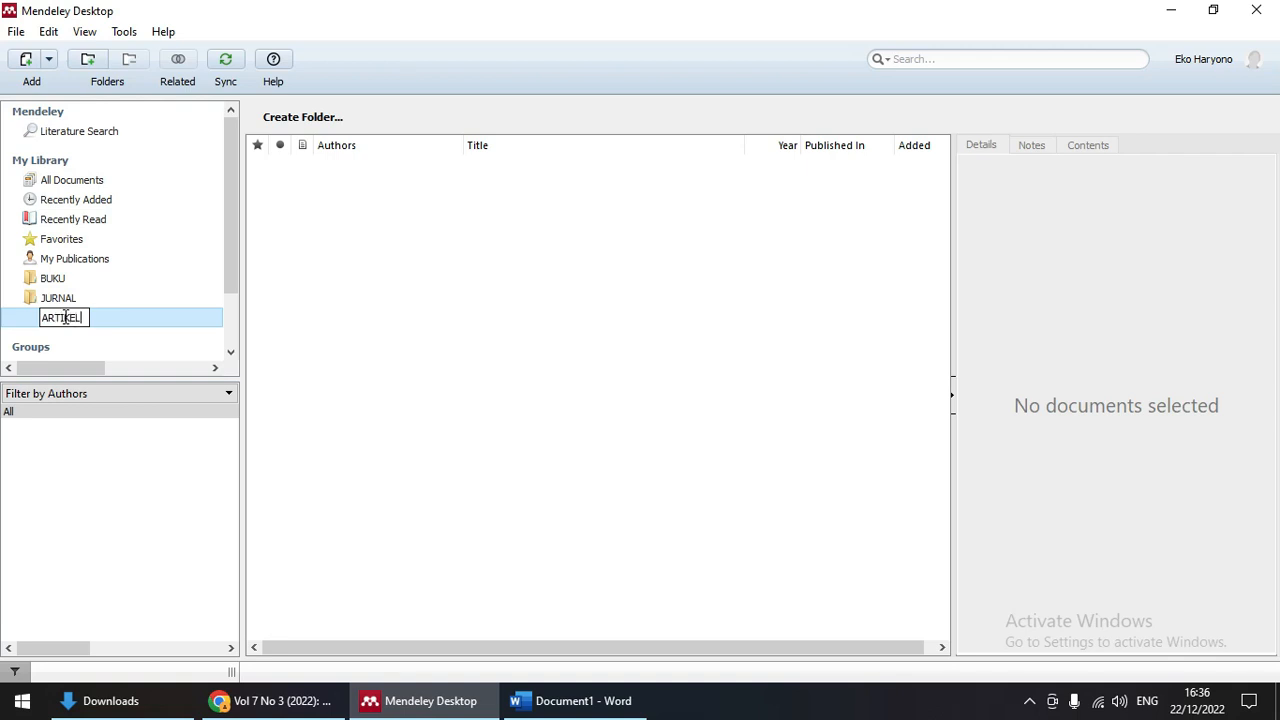
pyautogui.press('Return')
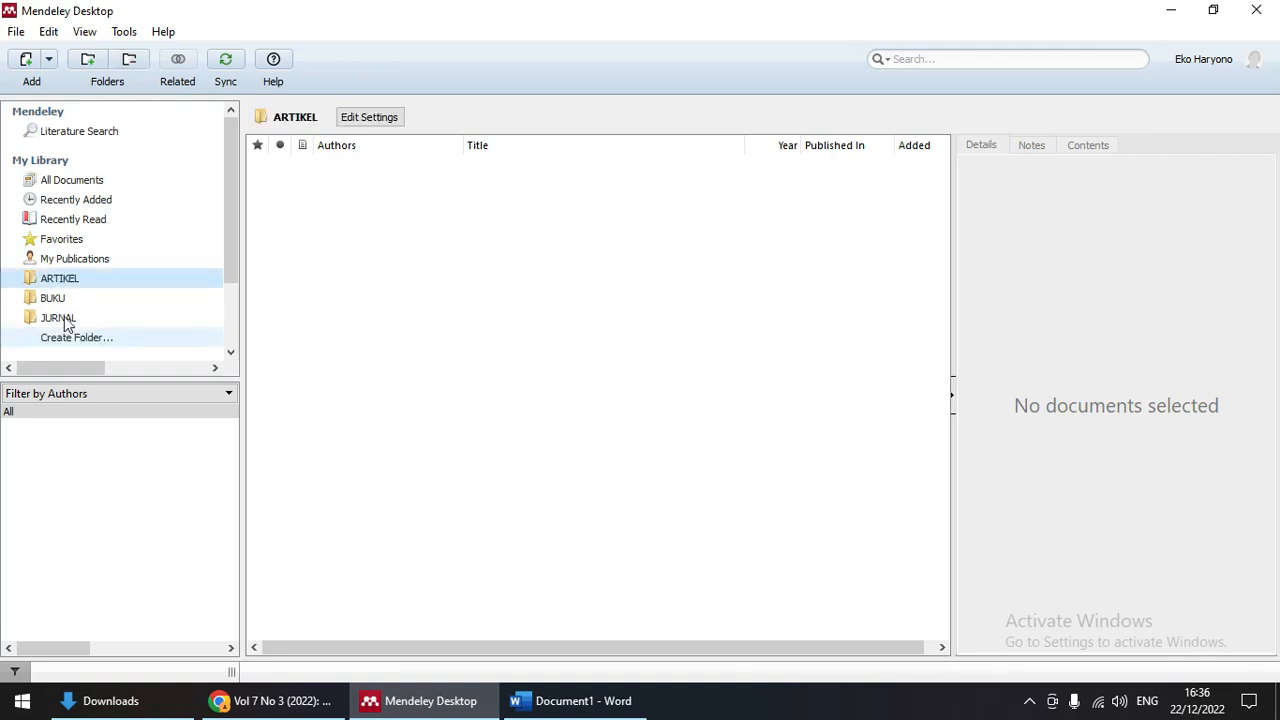
pyautogui.click(67, 345)
pyautogui.rightClick(67, 345)
pyautogui.press('Escape')
pyautogui.click(80, 336)
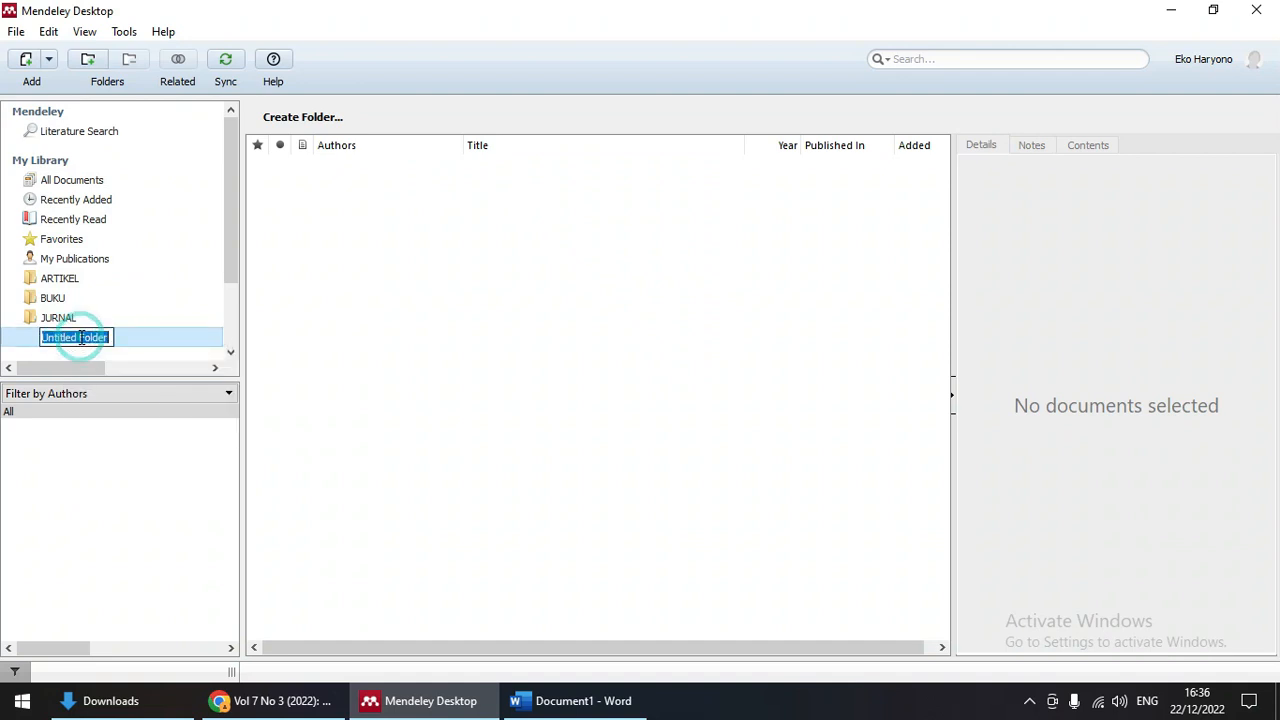
pyautogui.write('MAKALA')
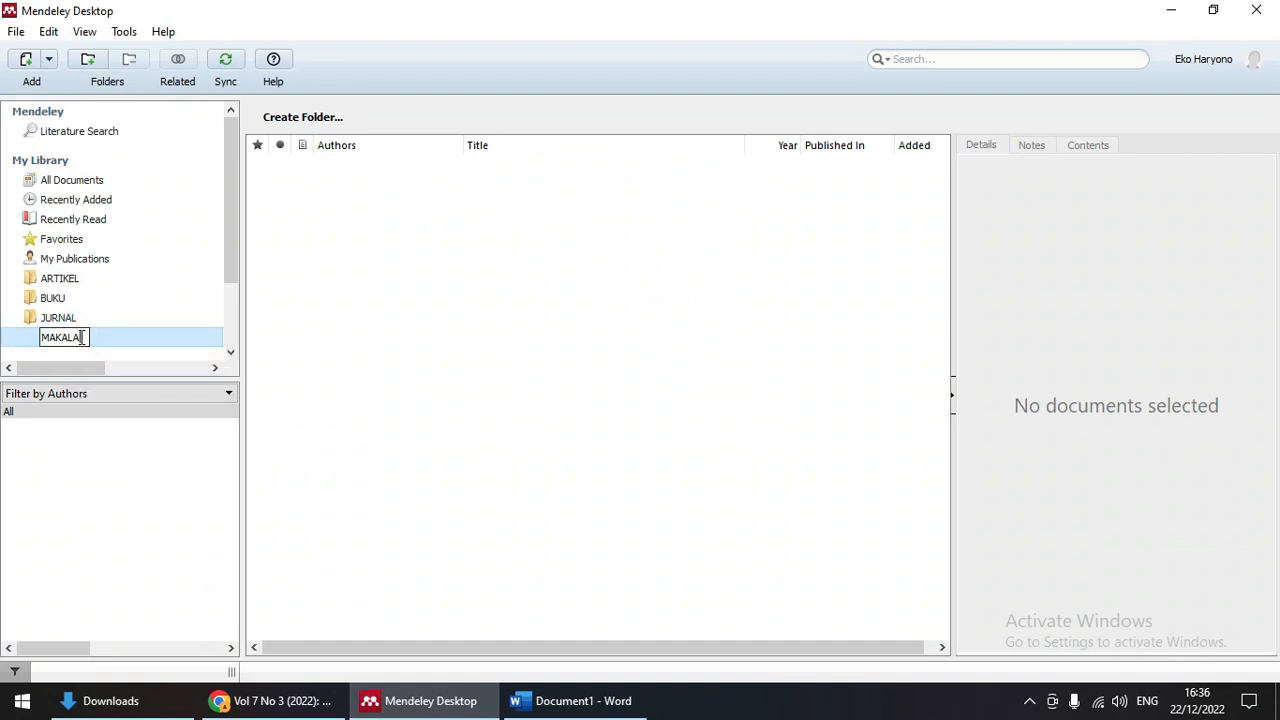
pyautogui.write('H')
pyautogui.press('Return')
# Step: Add a fifth library folder named SITUS WEB
pyautogui.scroll(-2, 80, 336)
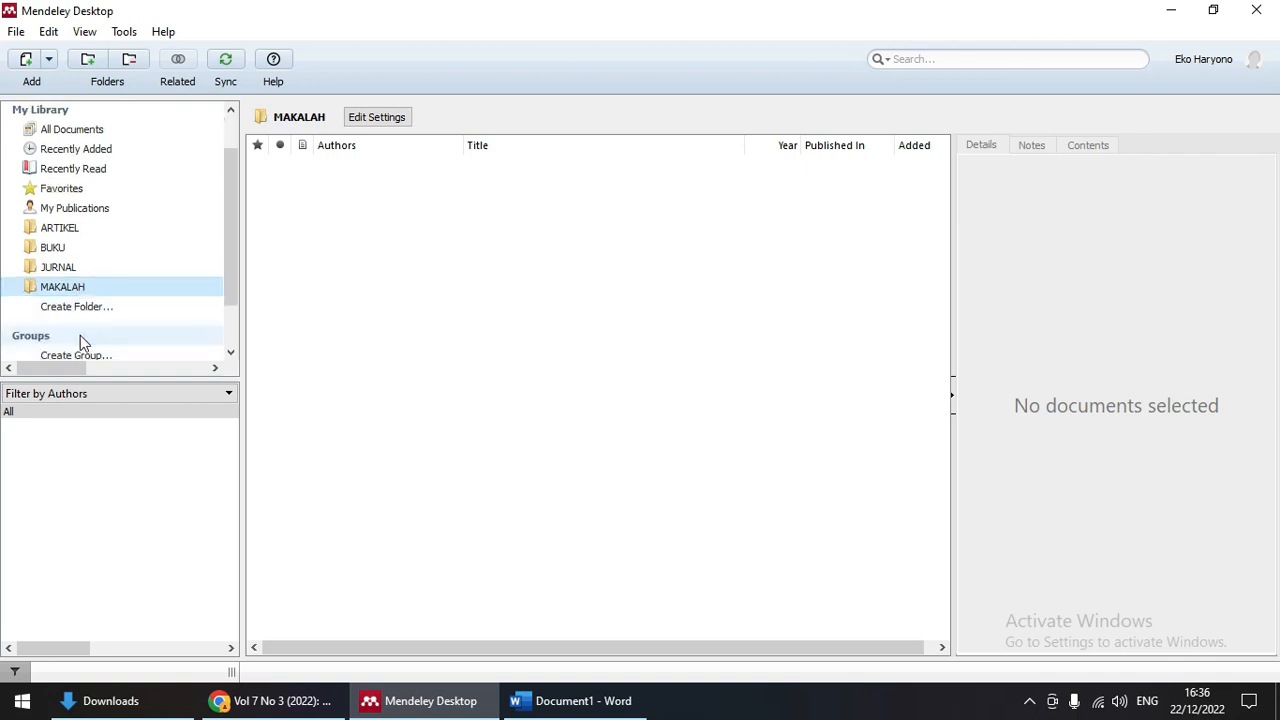
pyautogui.click(66, 256)
pyautogui.write('SITUS W')
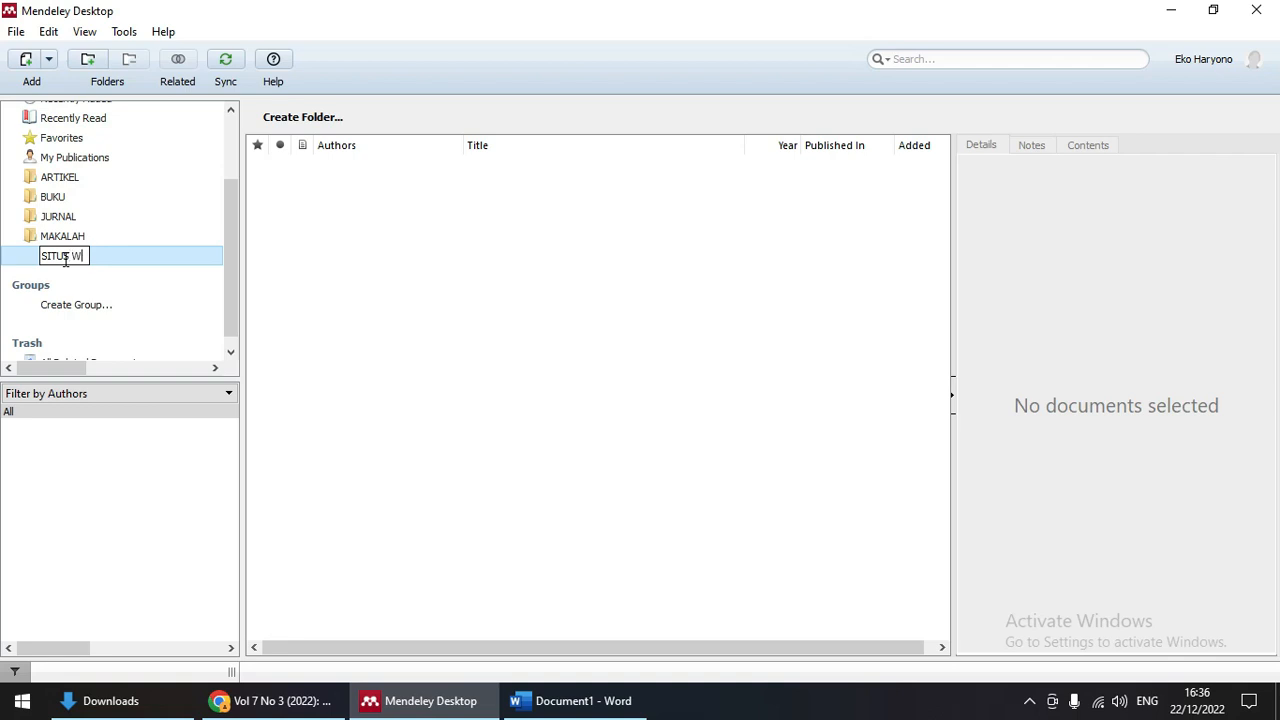
pyautogui.press('Return')
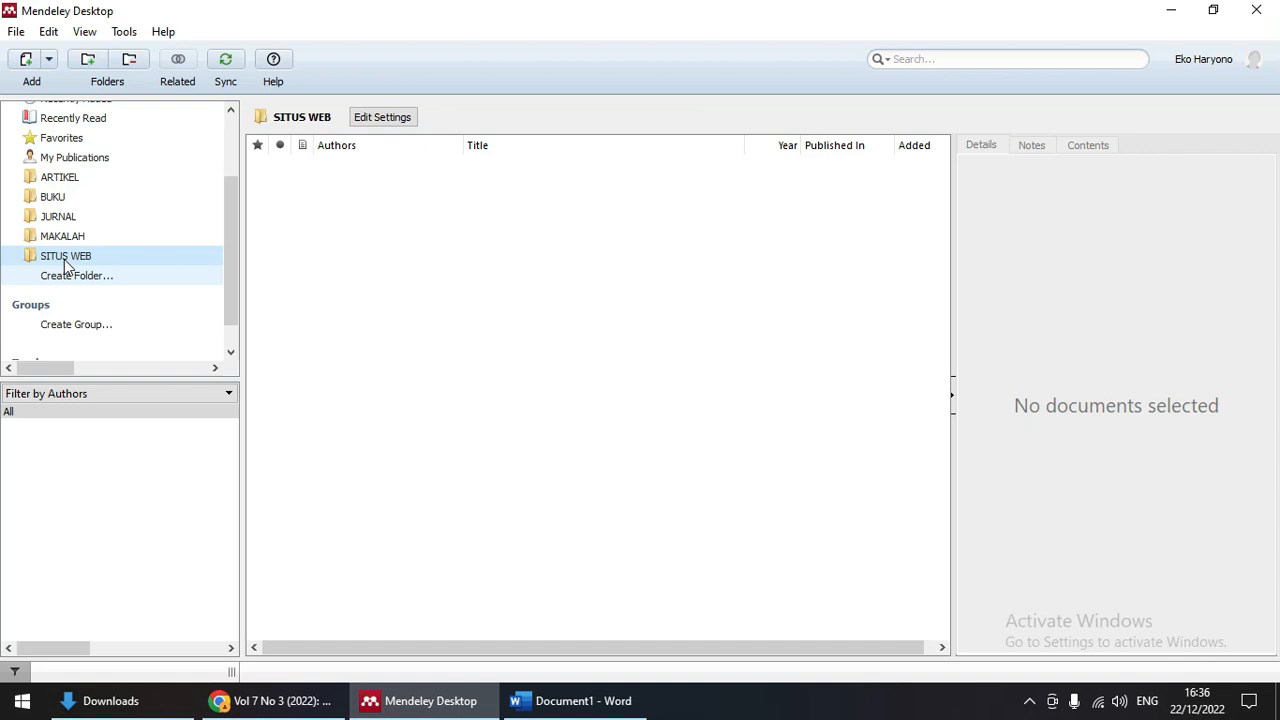
# Step: Open the empty BUKU folder in the library
pyautogui.scroll(1, 65, 263)
pyautogui.scroll(1, 65, 263)
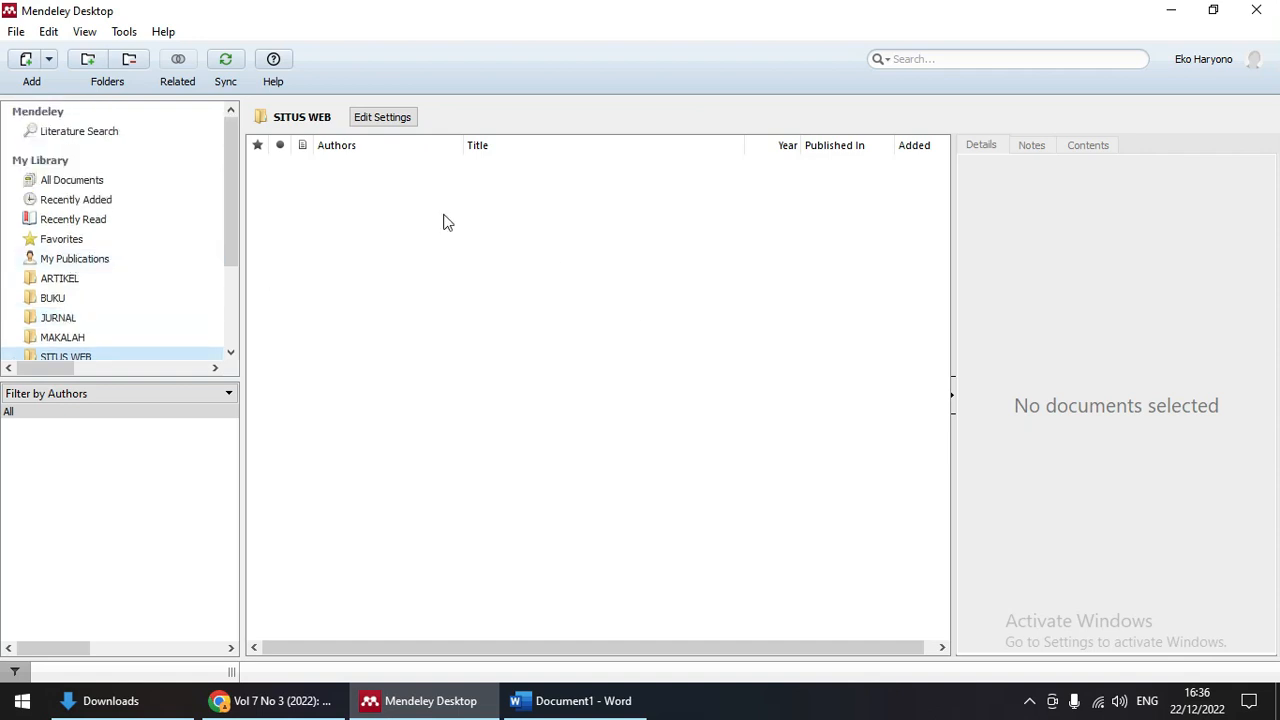
pyautogui.moveTo(234, 190)
pyautogui.mouseDown()
pyautogui.moveTo(229, 234)
pyautogui.moveTo(237, 205)
pyautogui.mouseUp()
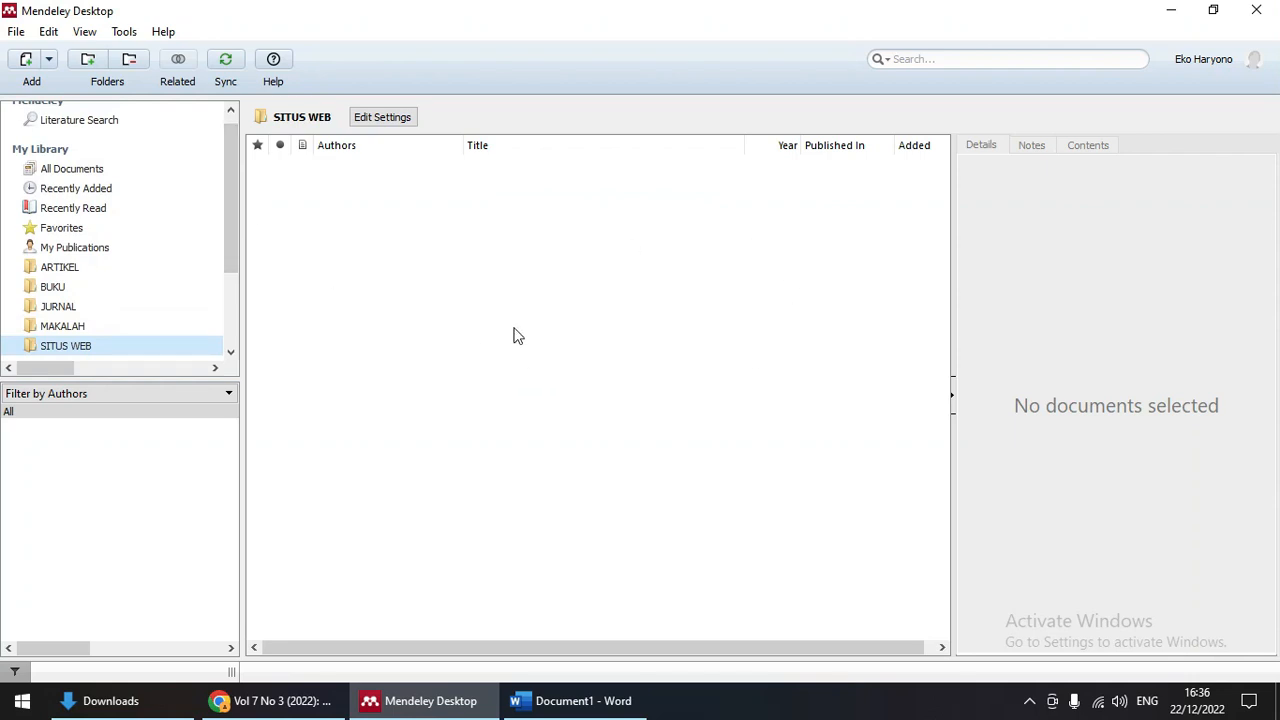
pyautogui.click(52, 289)
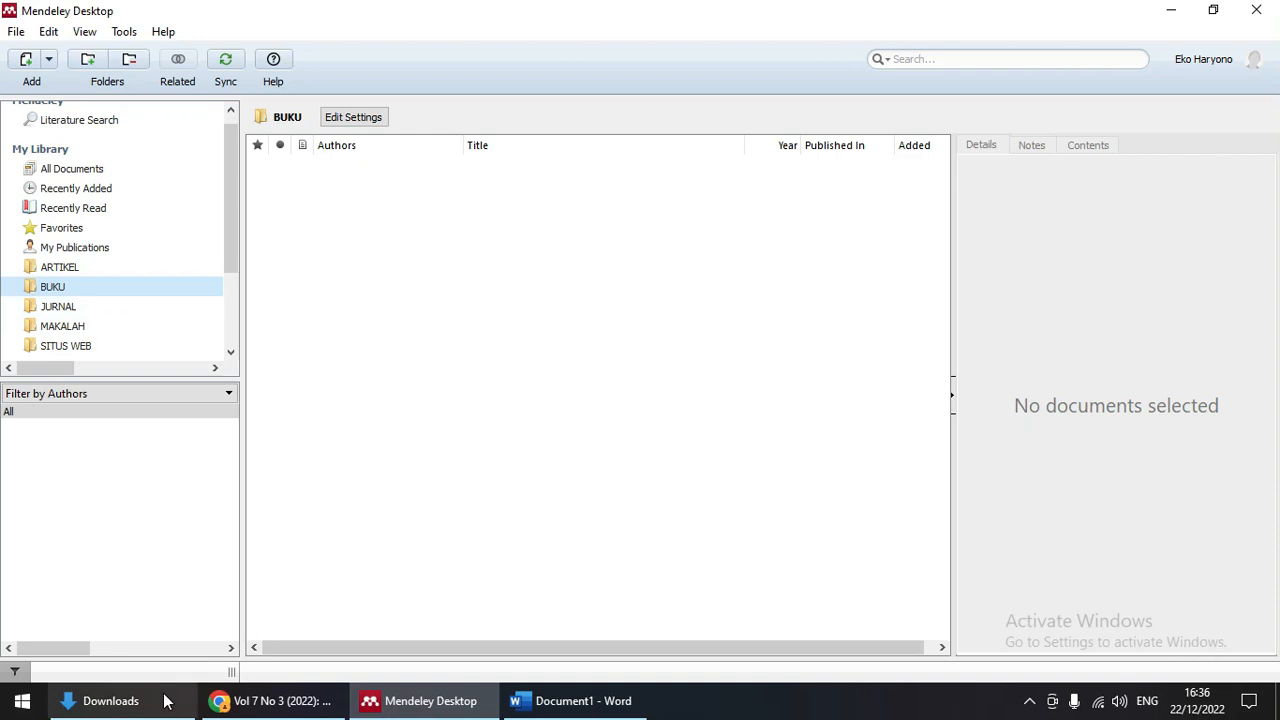
# Step: Resize the Downloads and Mendeley windows and move the NASKAH folder to the desktop
pyautogui.click(155, 699)
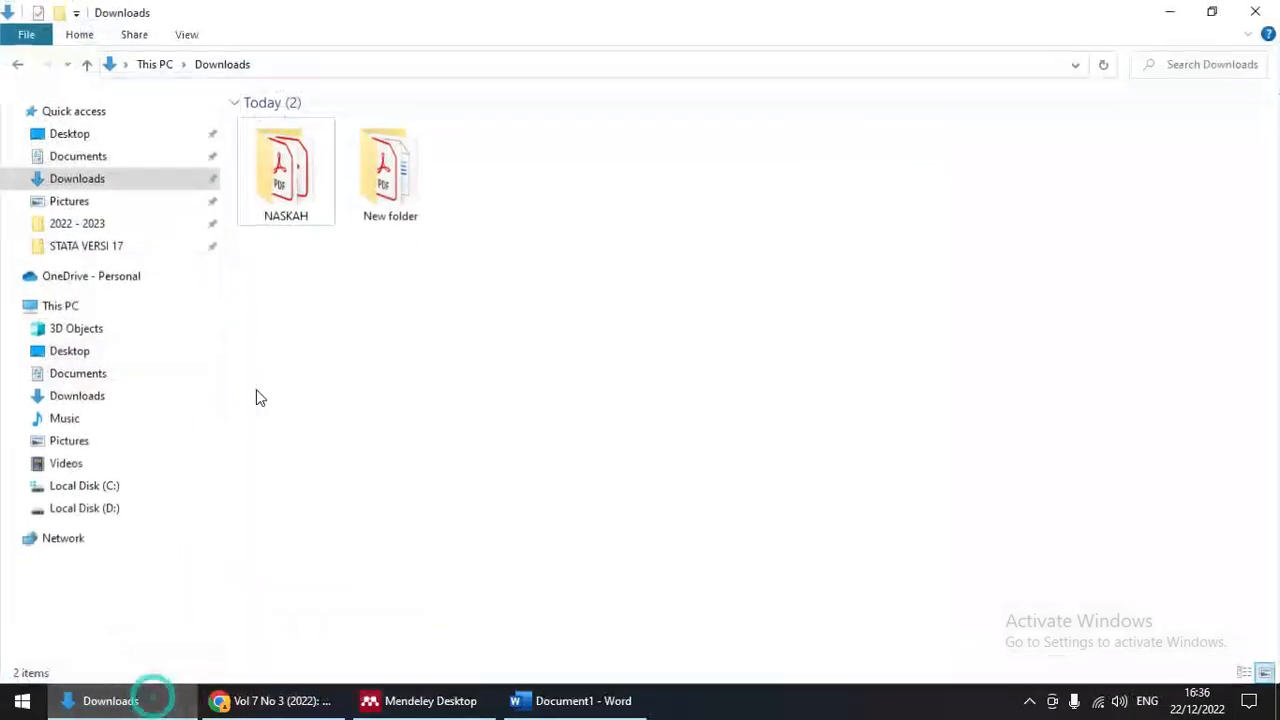
pyautogui.click(1213, 10)
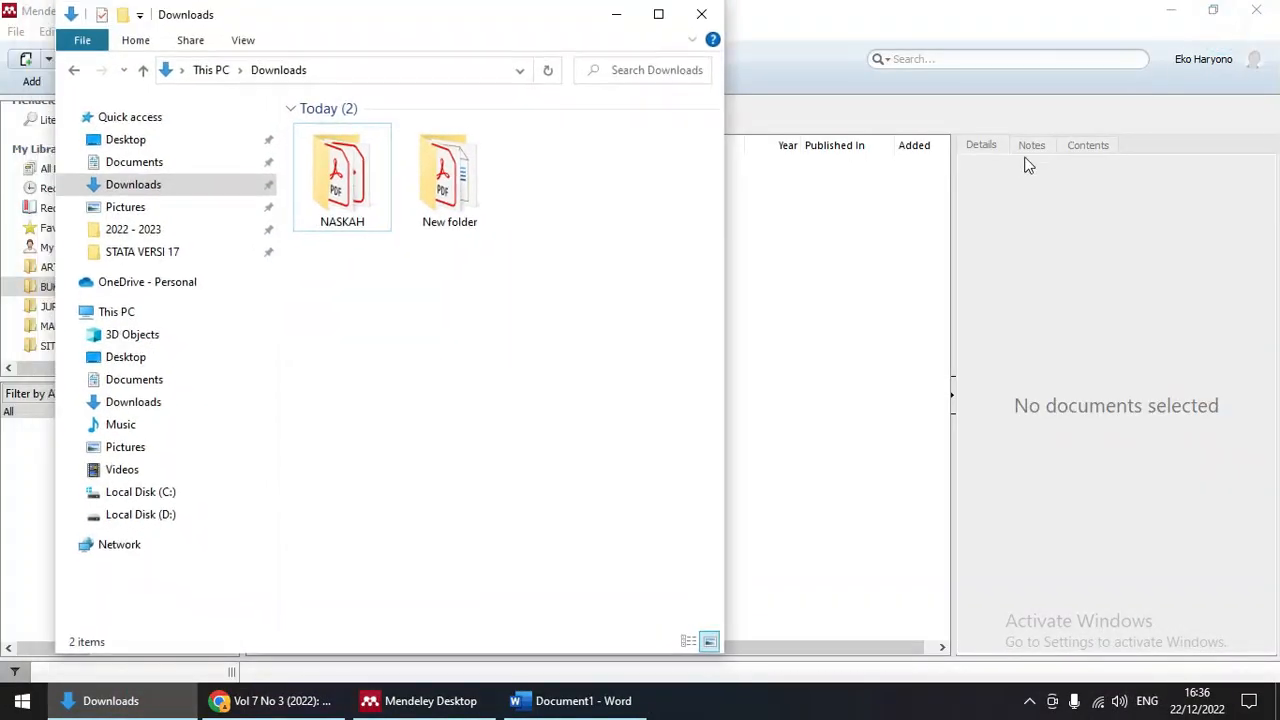
pyautogui.click(1213, 10)
pyautogui.moveTo(752, 40); pyautogui.dragTo(834, 40)
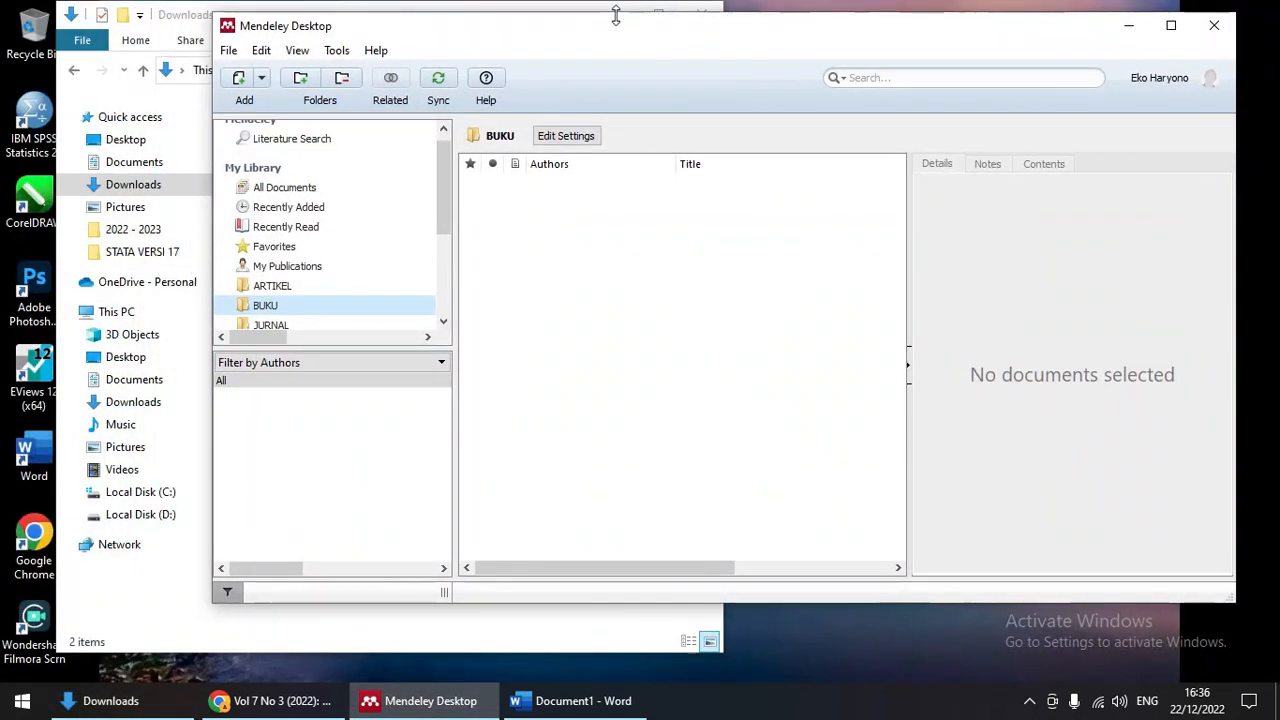
pyautogui.moveTo(525, 10); pyautogui.dragTo(837, 14)
pyautogui.click(663, 175)
pyautogui.moveTo(663, 175); pyautogui.dragTo(130, 440)
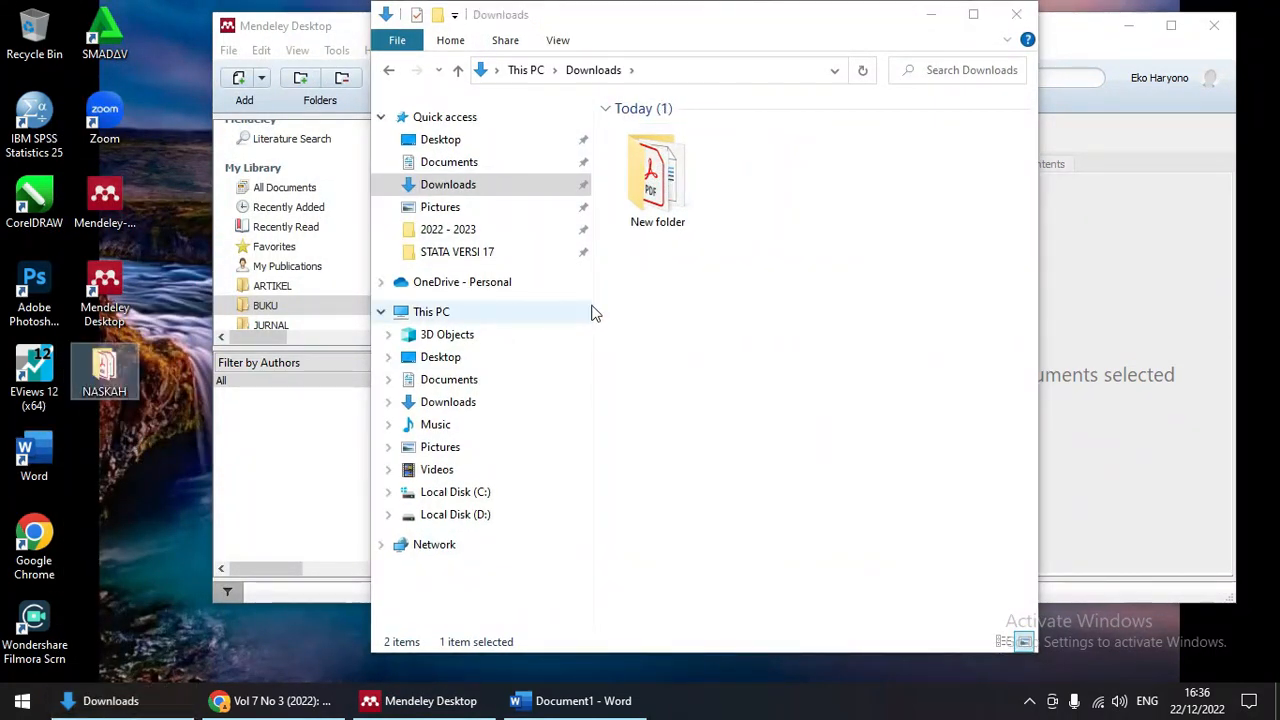
pyautogui.click(1016, 14)
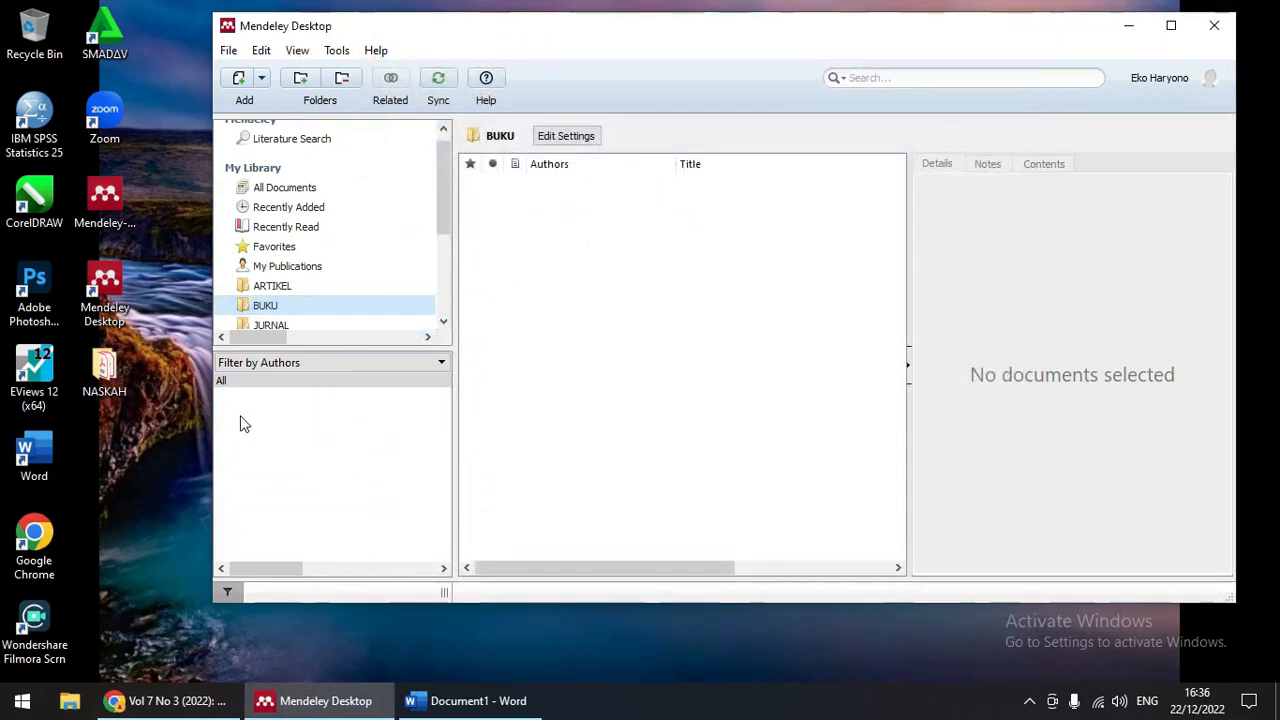
# Step: Open the NASKAH folder from the desktop and position its window beside Mendeley
pyautogui.click(136, 426)
pyautogui.doubleClick(110, 385)
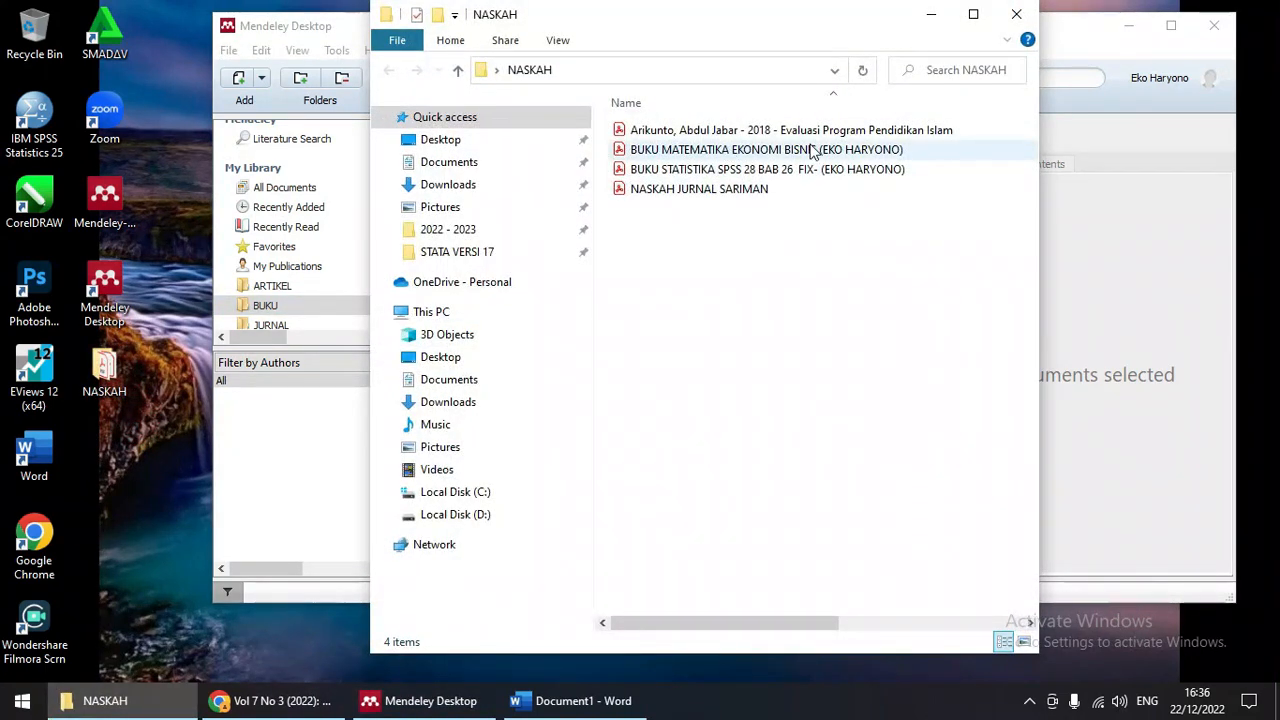
pyautogui.click(752, 131)
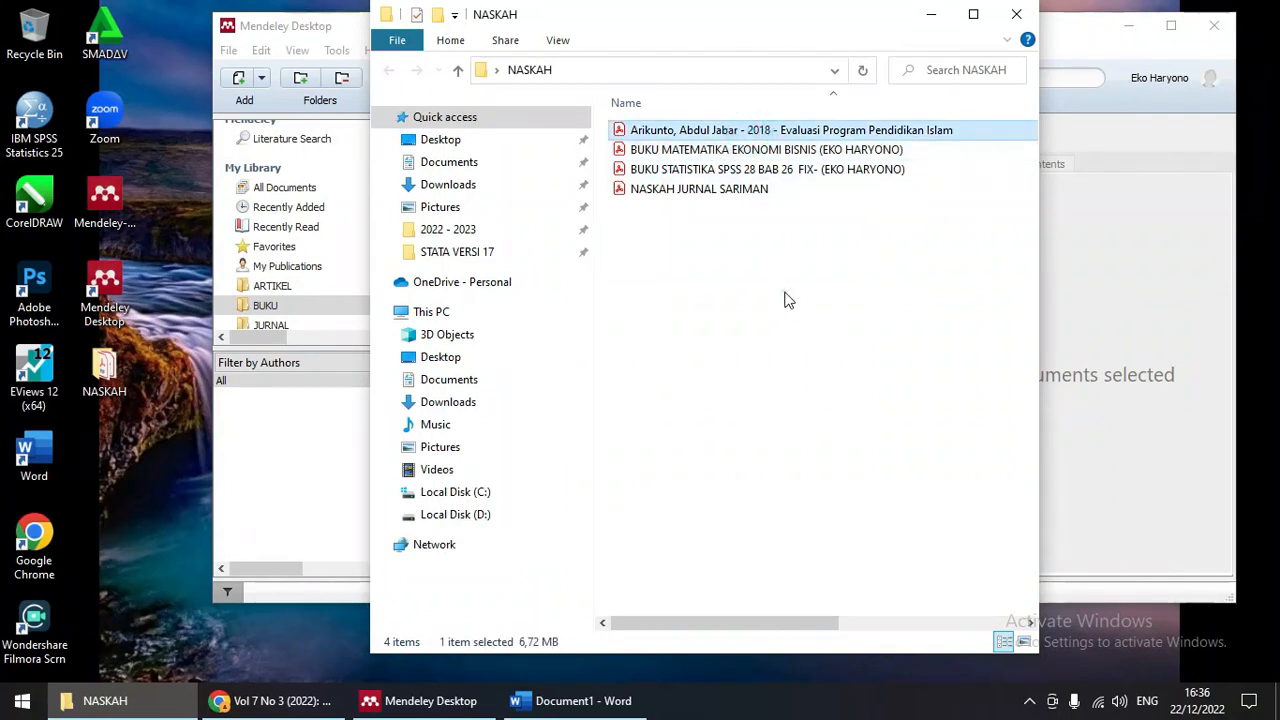
pyautogui.click(785, 290)
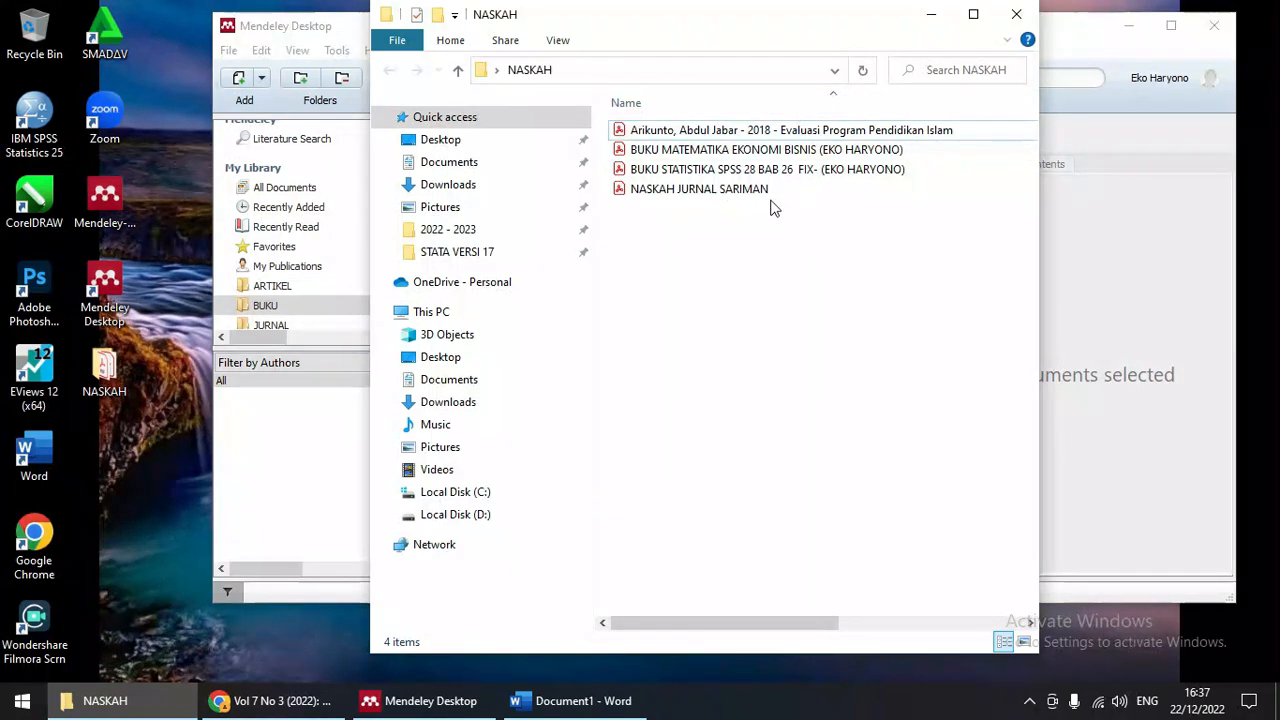
pyautogui.moveTo(712, 21); pyautogui.dragTo(361, 40)
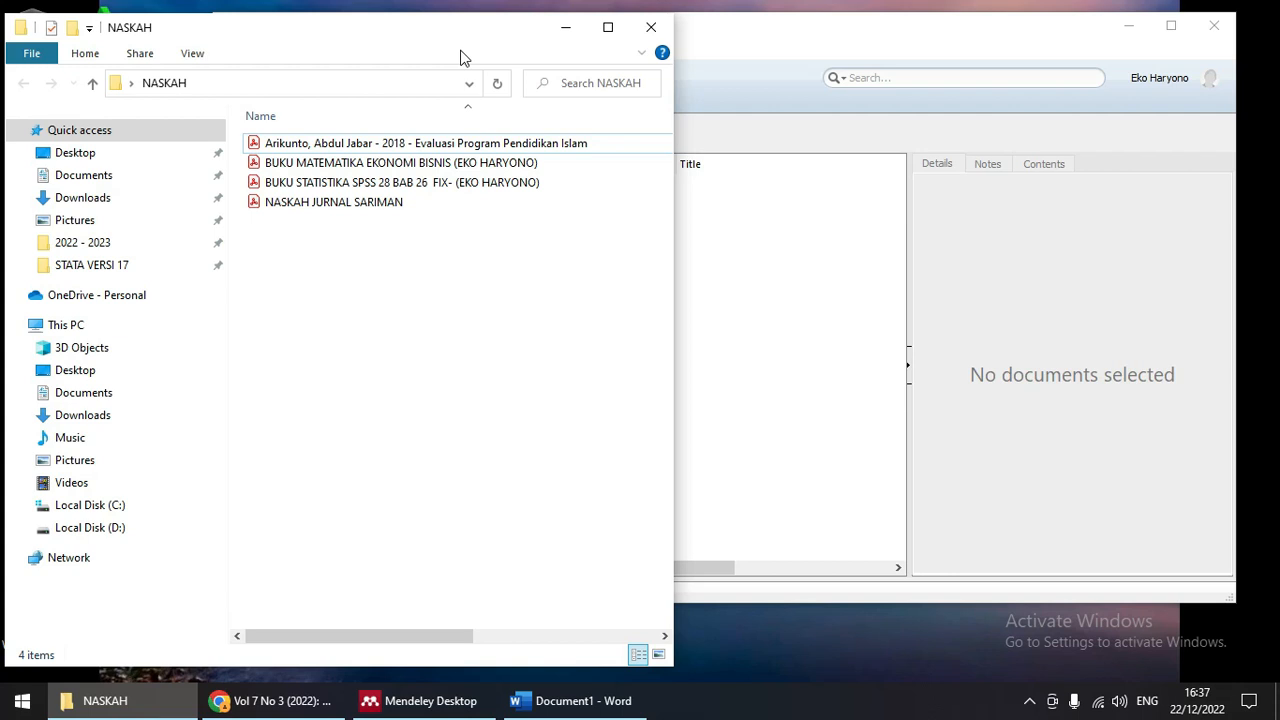
# Step: Switch between NASKAH and Mendeley, leaving Mendeley's BUKU folder in front
pyautogui.click(899, 32)
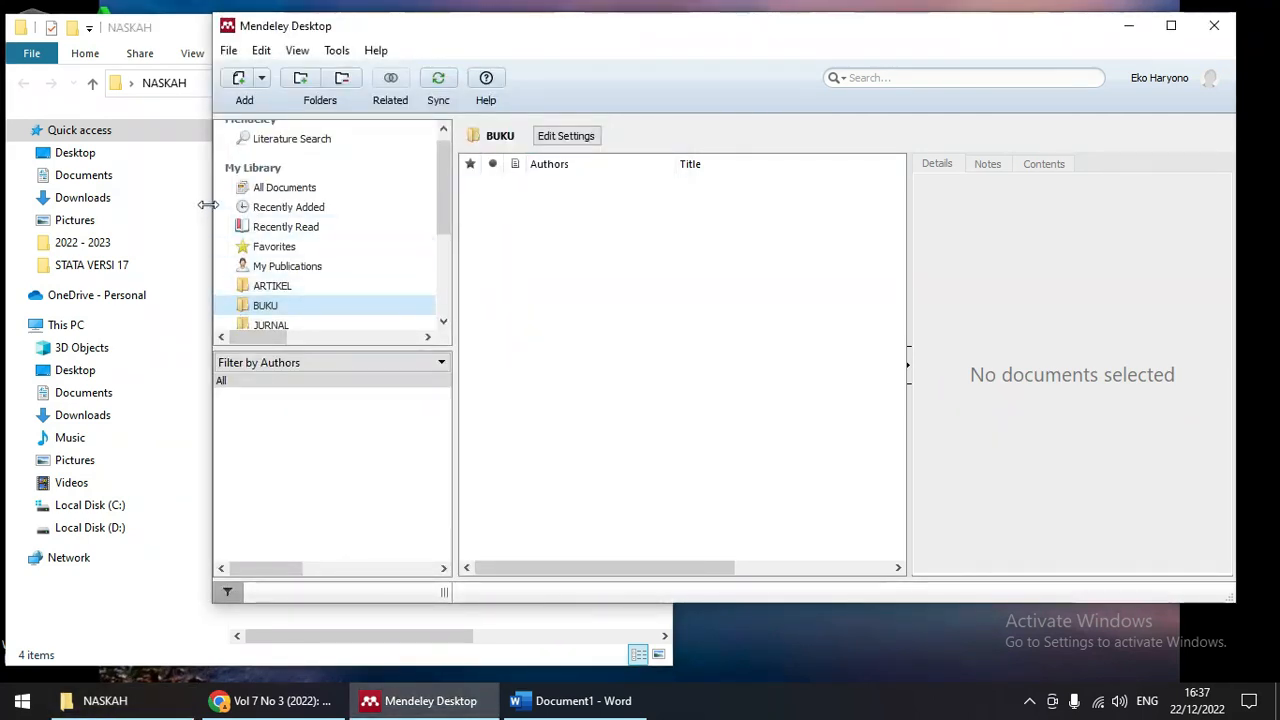
pyautogui.click(636, 38)
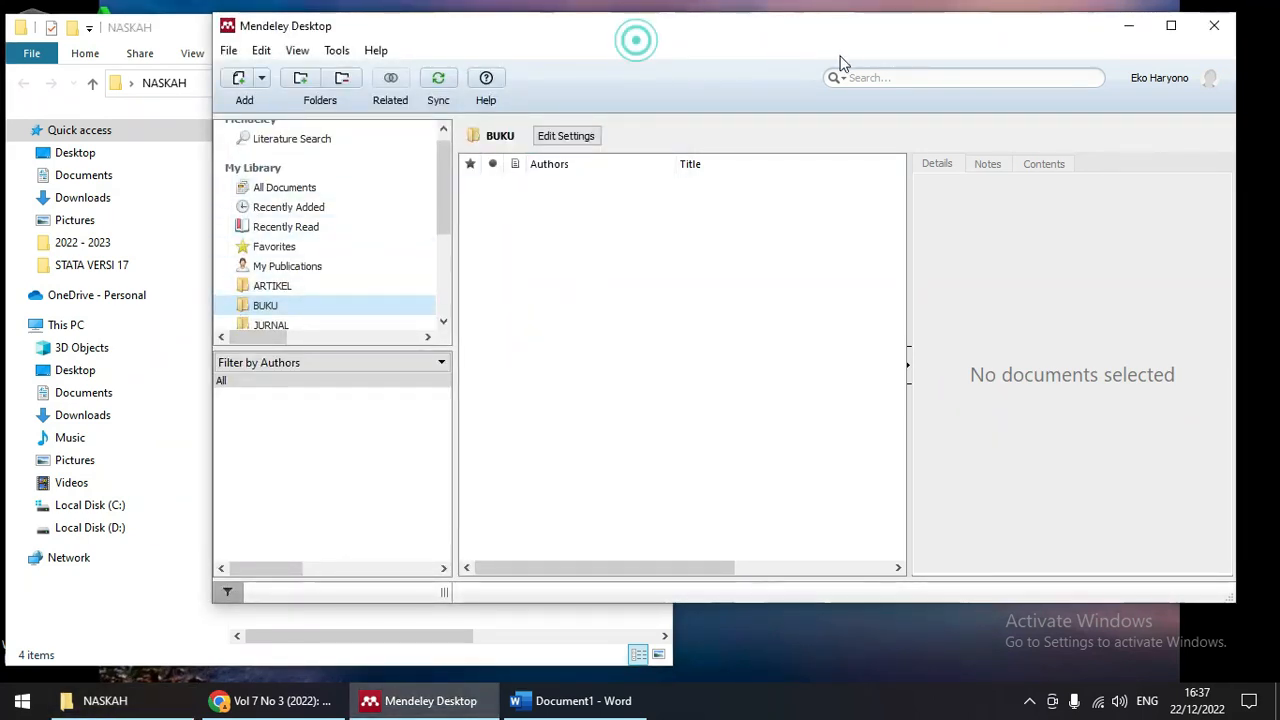
pyautogui.click(180, 31)
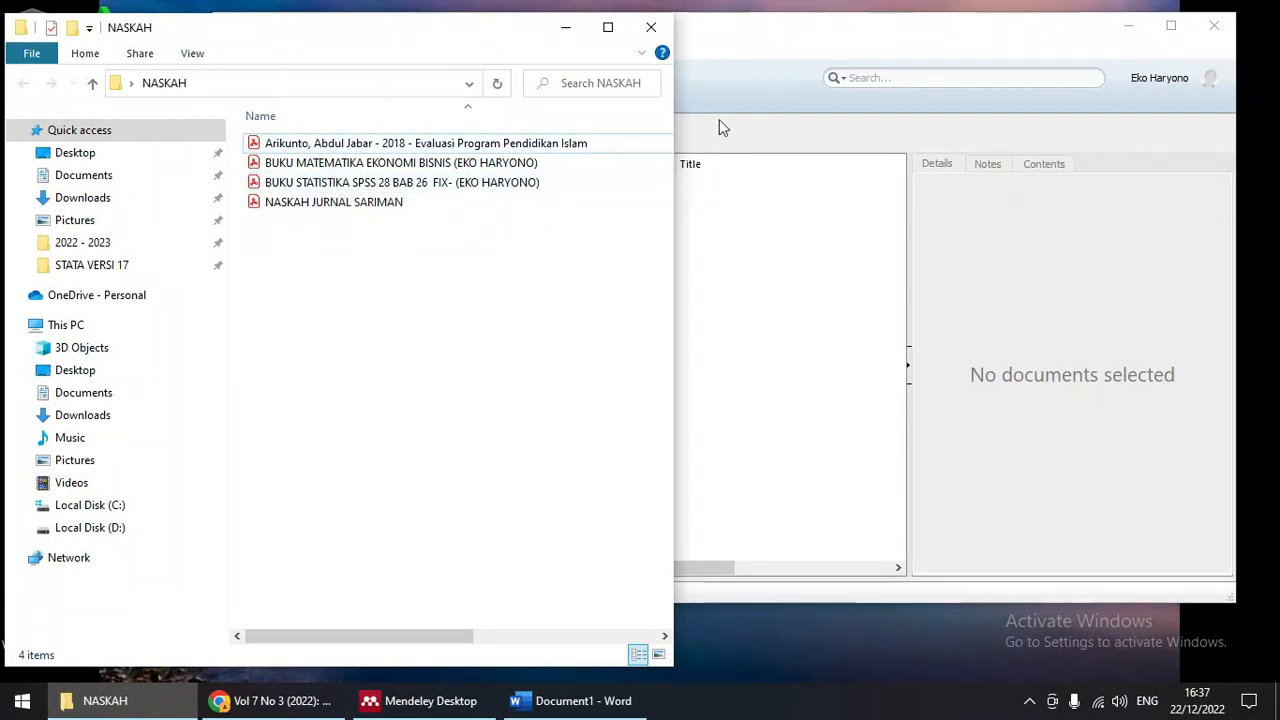
pyautogui.click(784, 50)
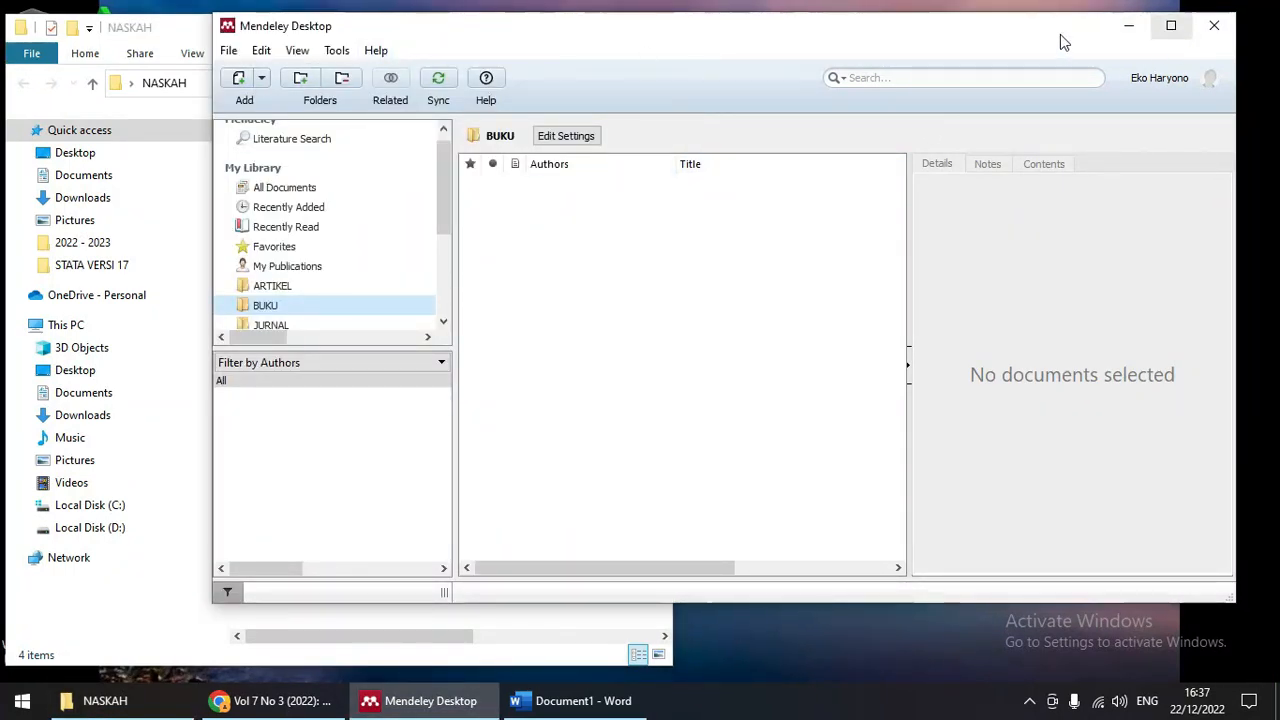
pyautogui.click(228, 51)
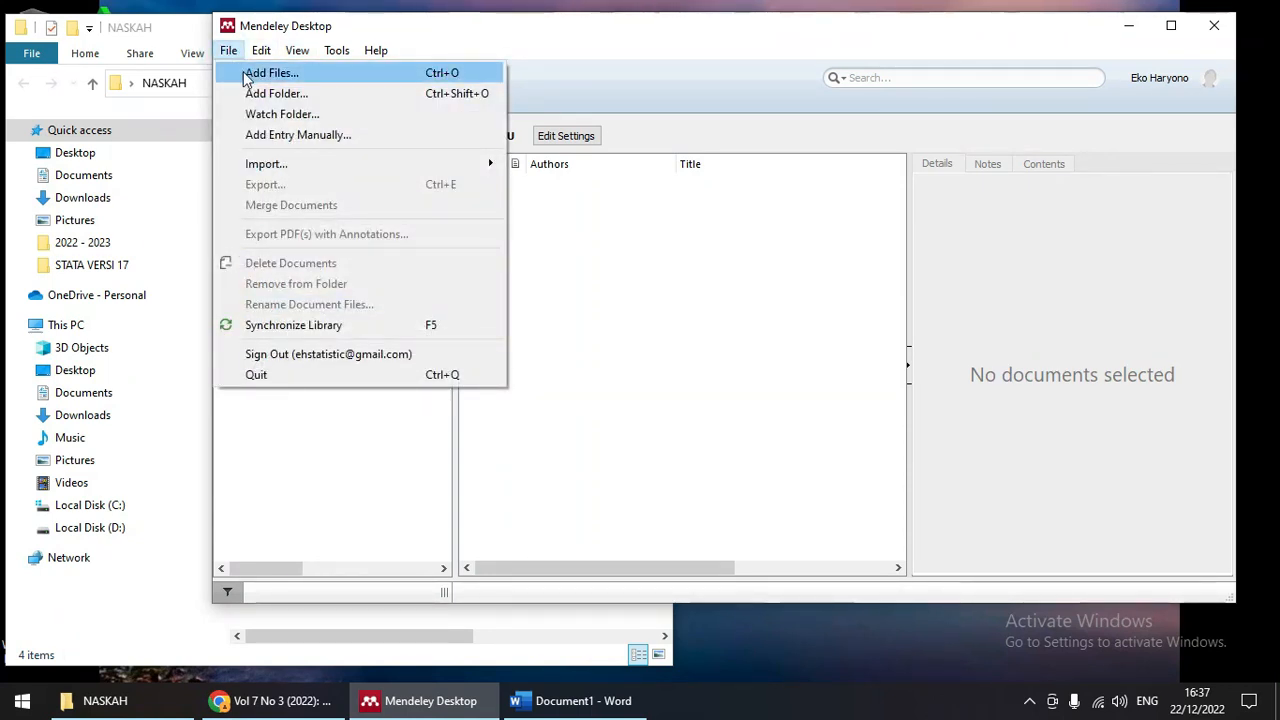
# Step: Add the BUKU MATEMATIKA EKONOMI BISNIS PDF from Desktop > NASKAH via Add Files
pyautogui.click(245, 75)
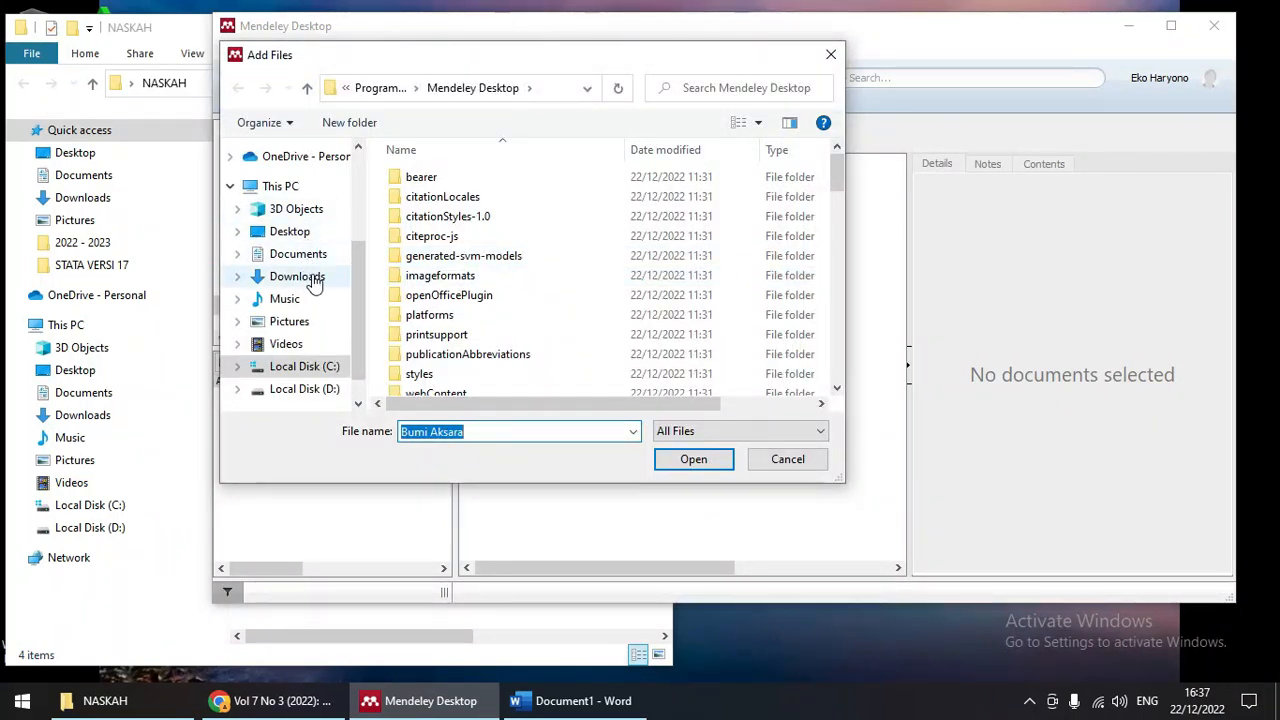
pyautogui.scroll(-1, 310, 275)
pyautogui.scroll(3, 313, 280)
pyautogui.scroll(2, 295, 245)
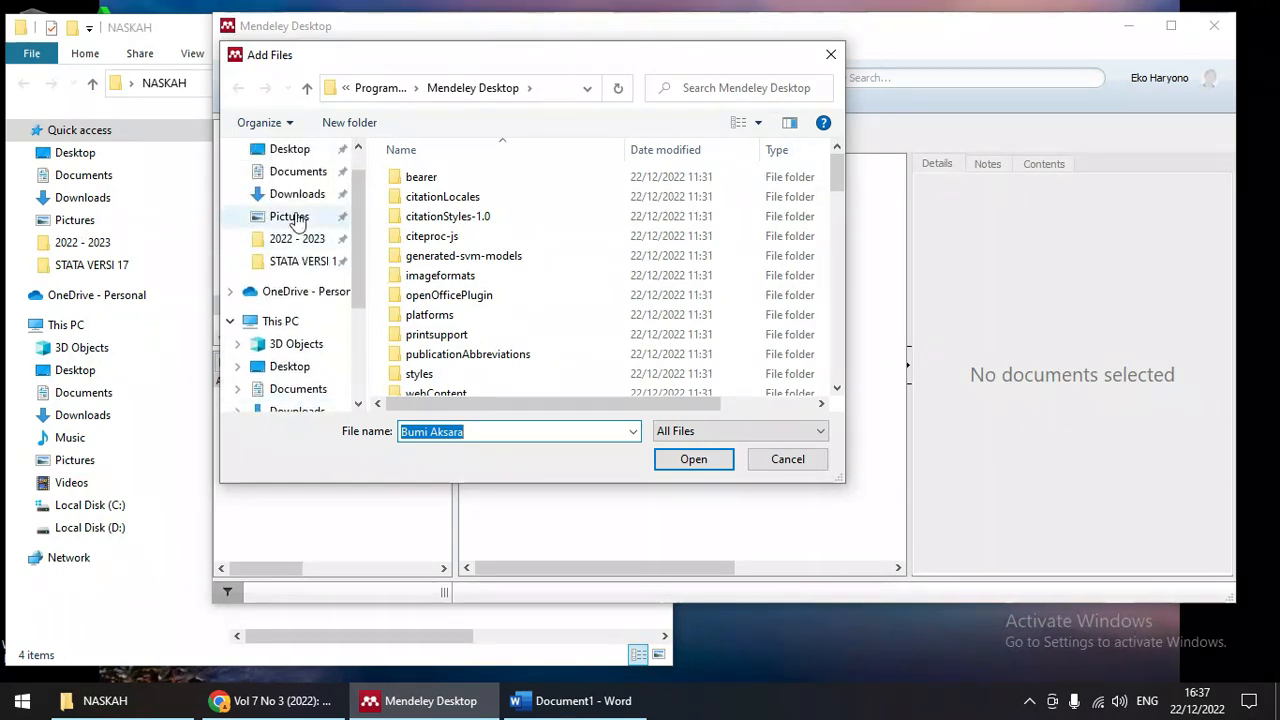
pyautogui.click(295, 188)
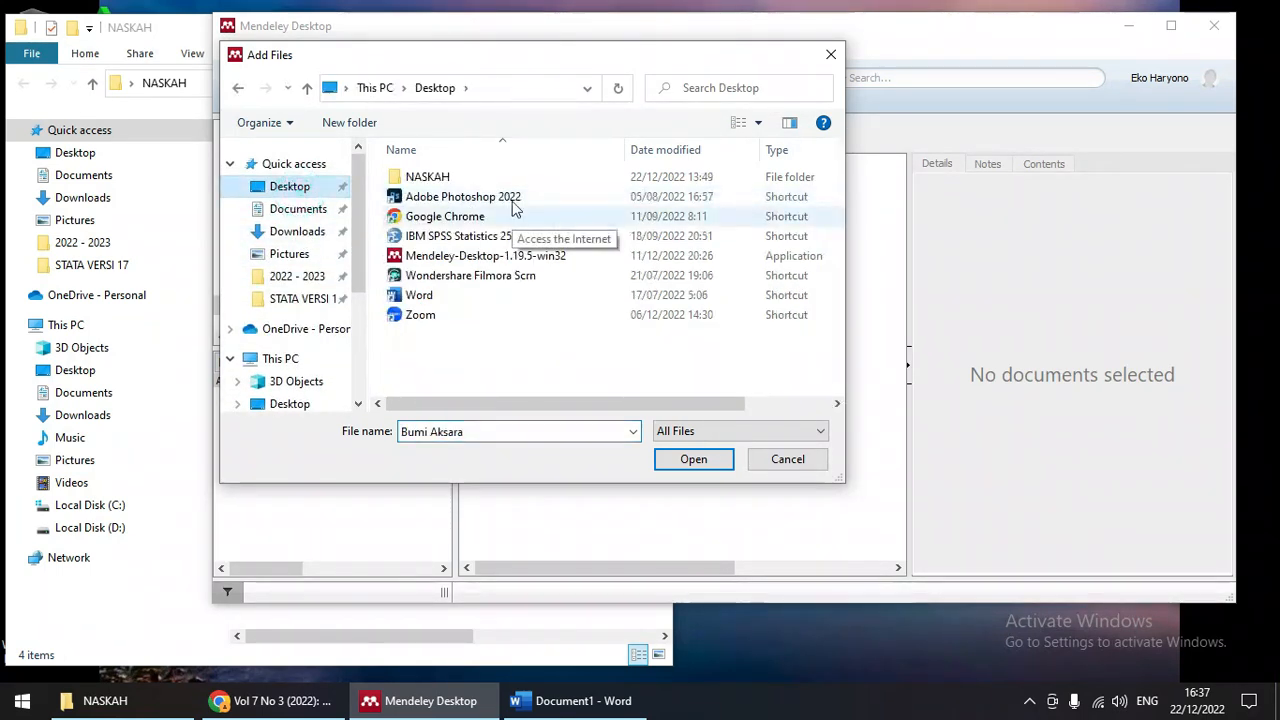
pyautogui.doubleClick(448, 178)
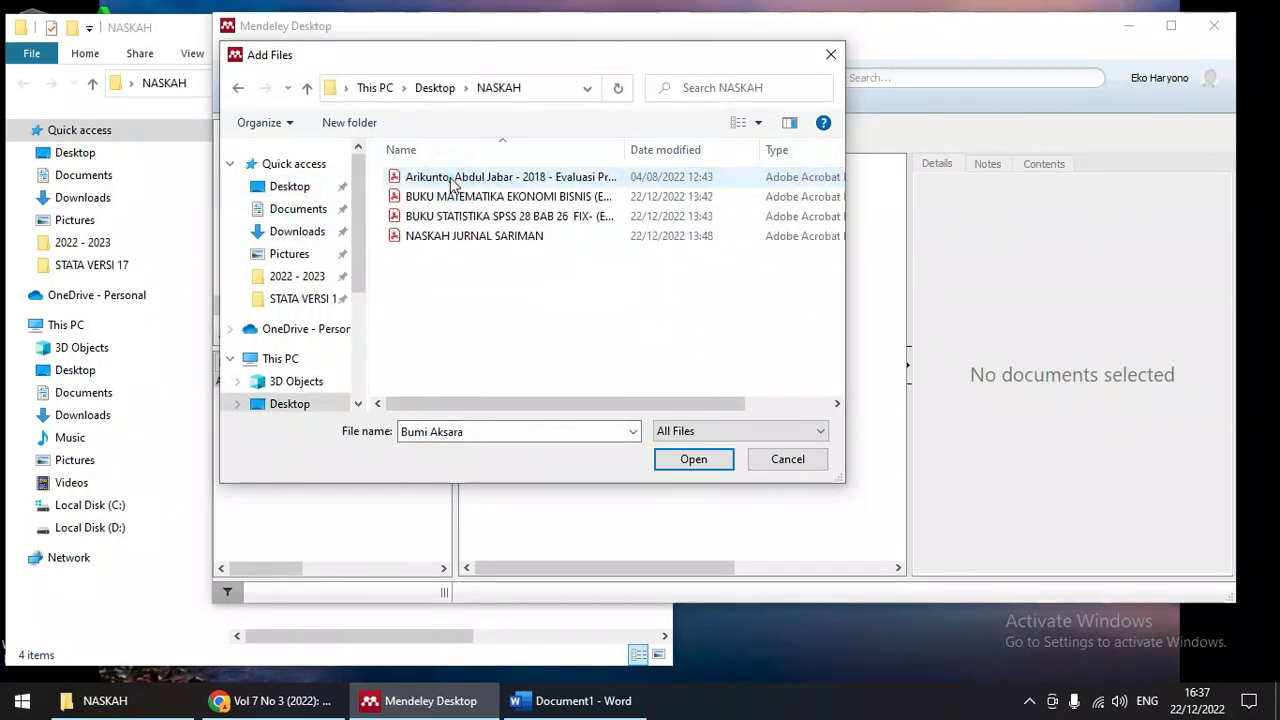
pyautogui.doubleClick(625, 150)
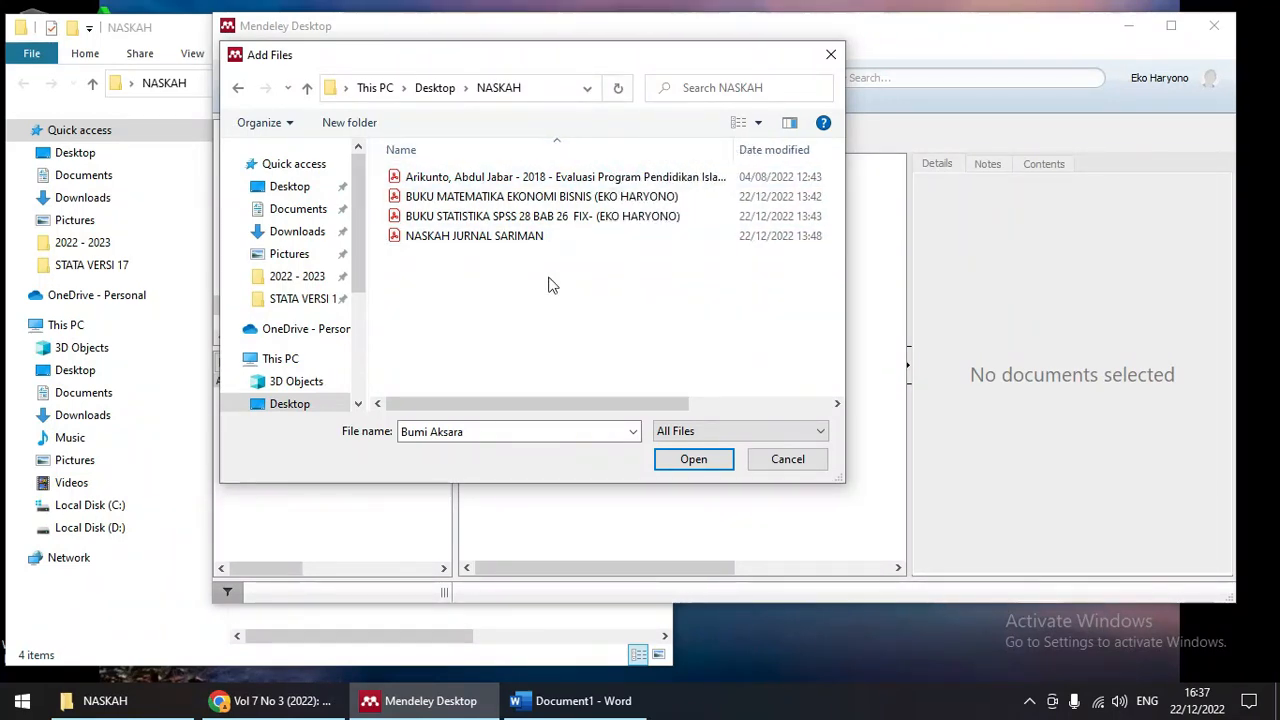
pyautogui.click(505, 198)
pyautogui.click(700, 461)
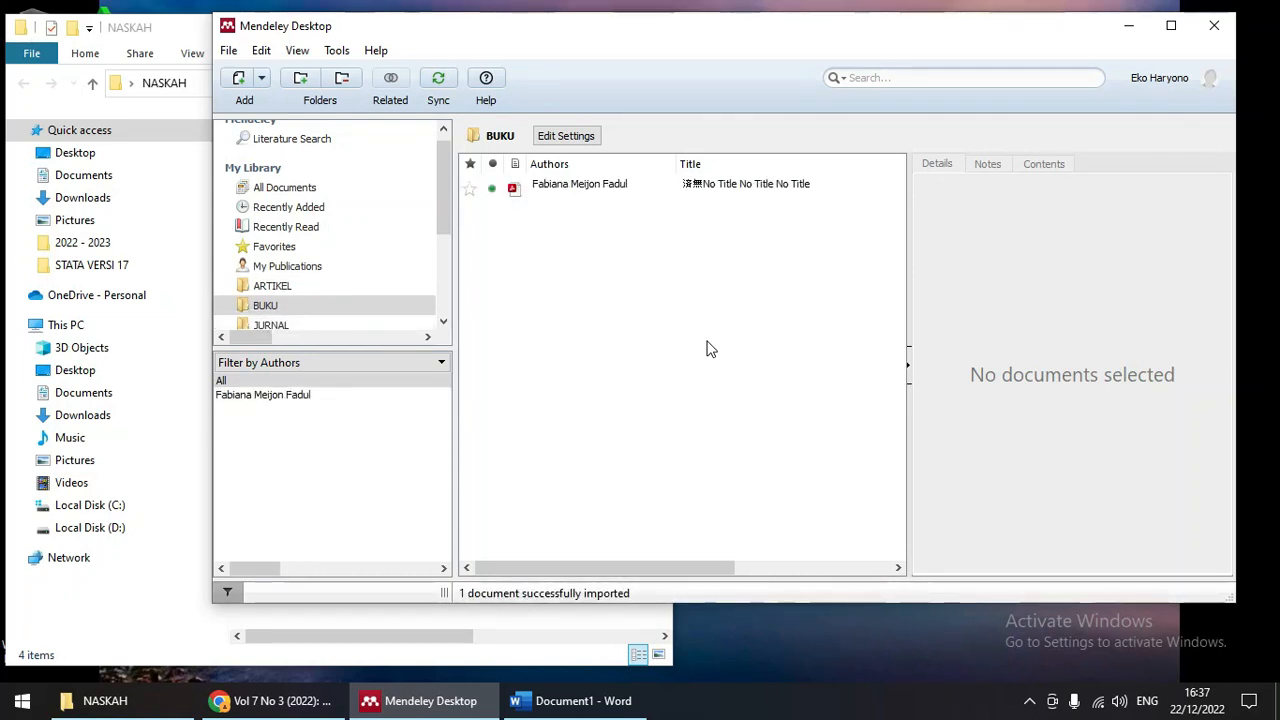
# Step: Maximize Mendeley and open the imported book's PDF for reading
pyautogui.click(572, 188)
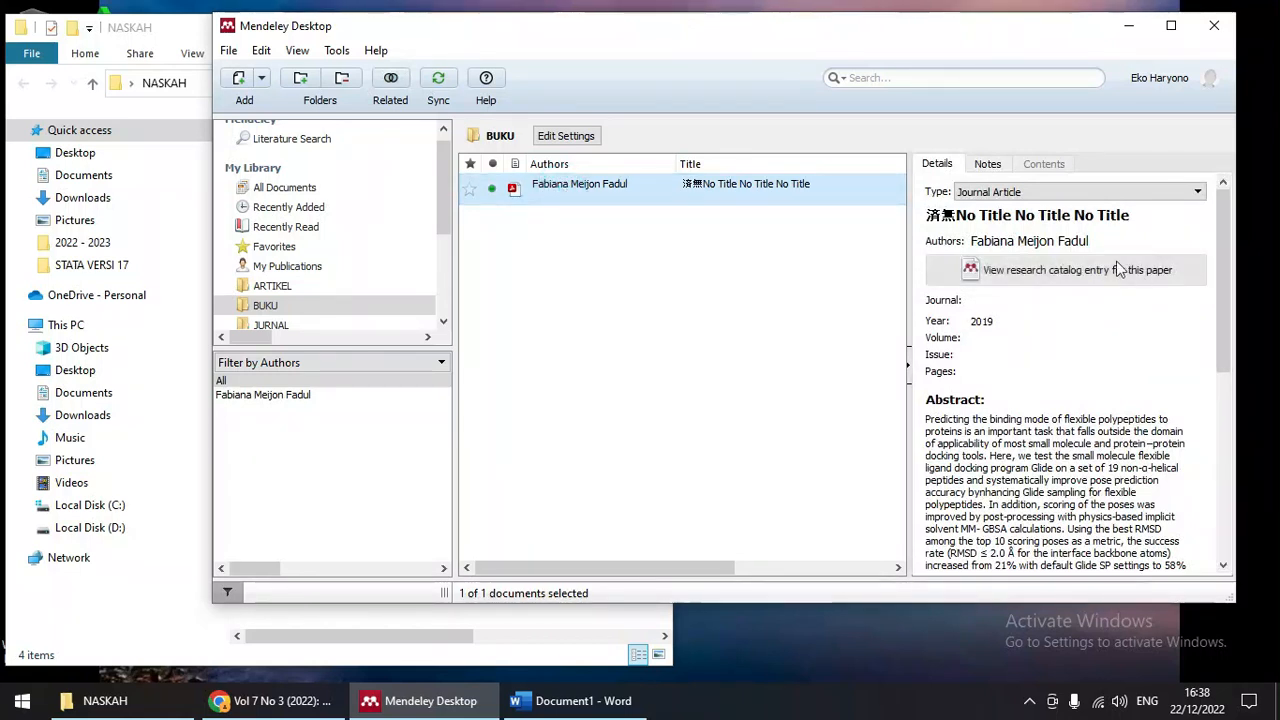
pyautogui.click(1077, 215)
pyautogui.moveTo(1152, 215); pyautogui.dragTo(926, 215)
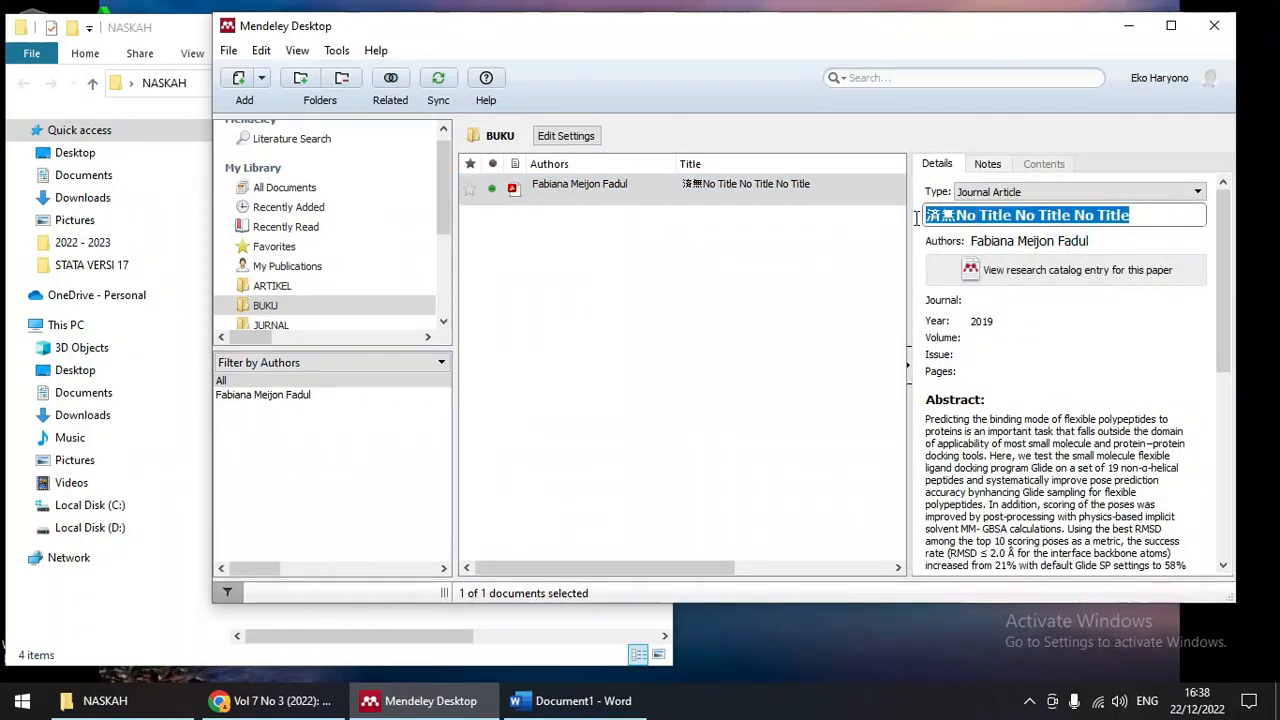
pyautogui.click(1171, 25)
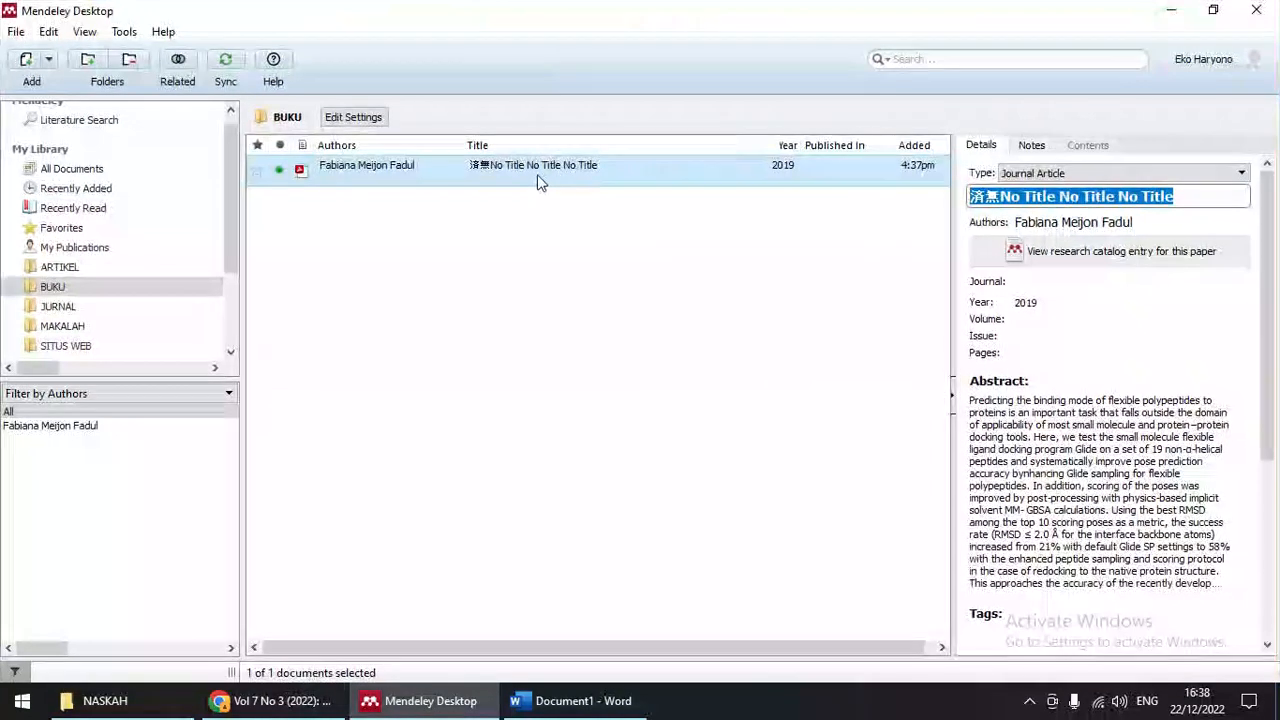
pyautogui.doubleClick(460, 168)
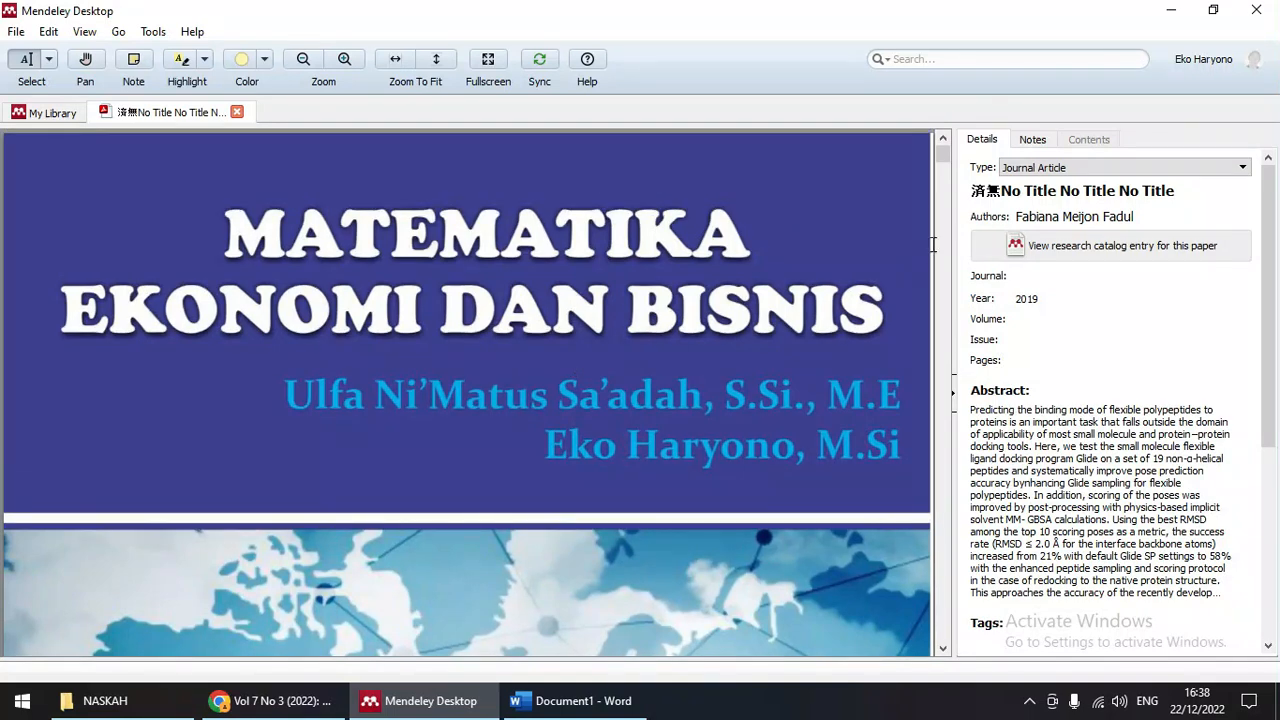
# Step: Retitle the book MATEMATIKA EKONOMI and replace the wrong author with the real author's name
pyautogui.click(968, 188)
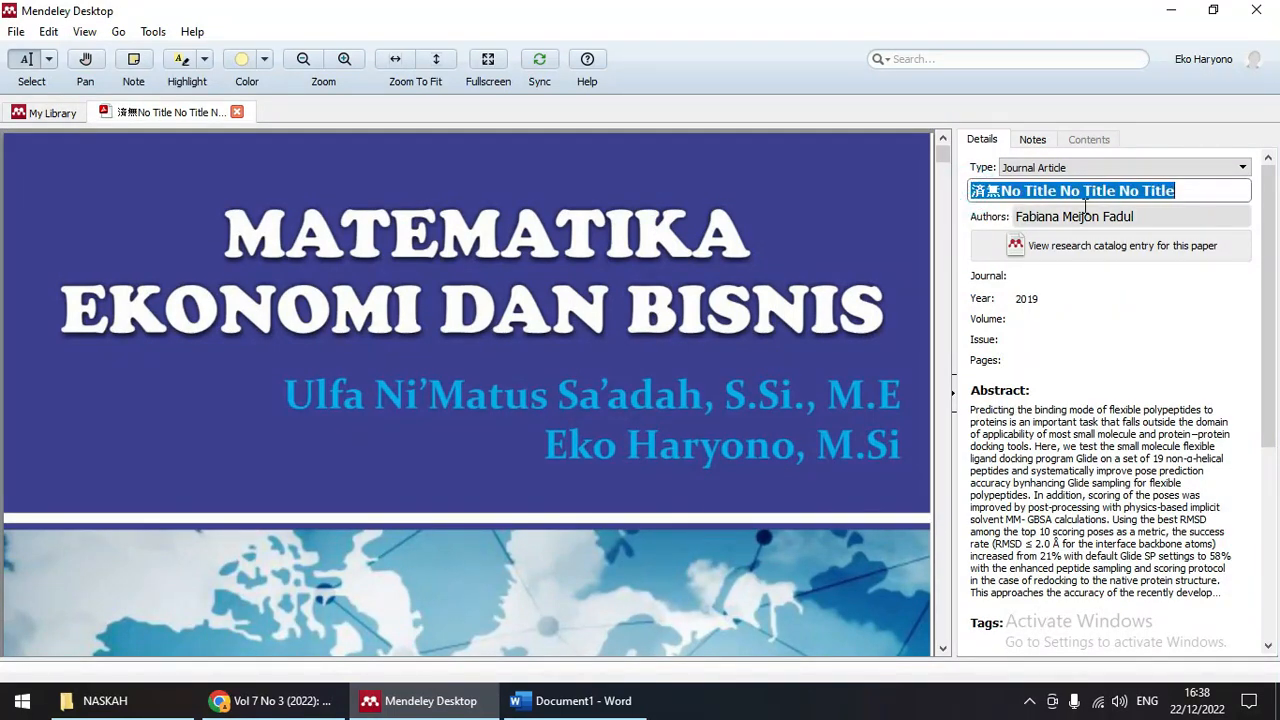
pyautogui.write('MATEMATIKA EKONOMI DAN BISNIS')
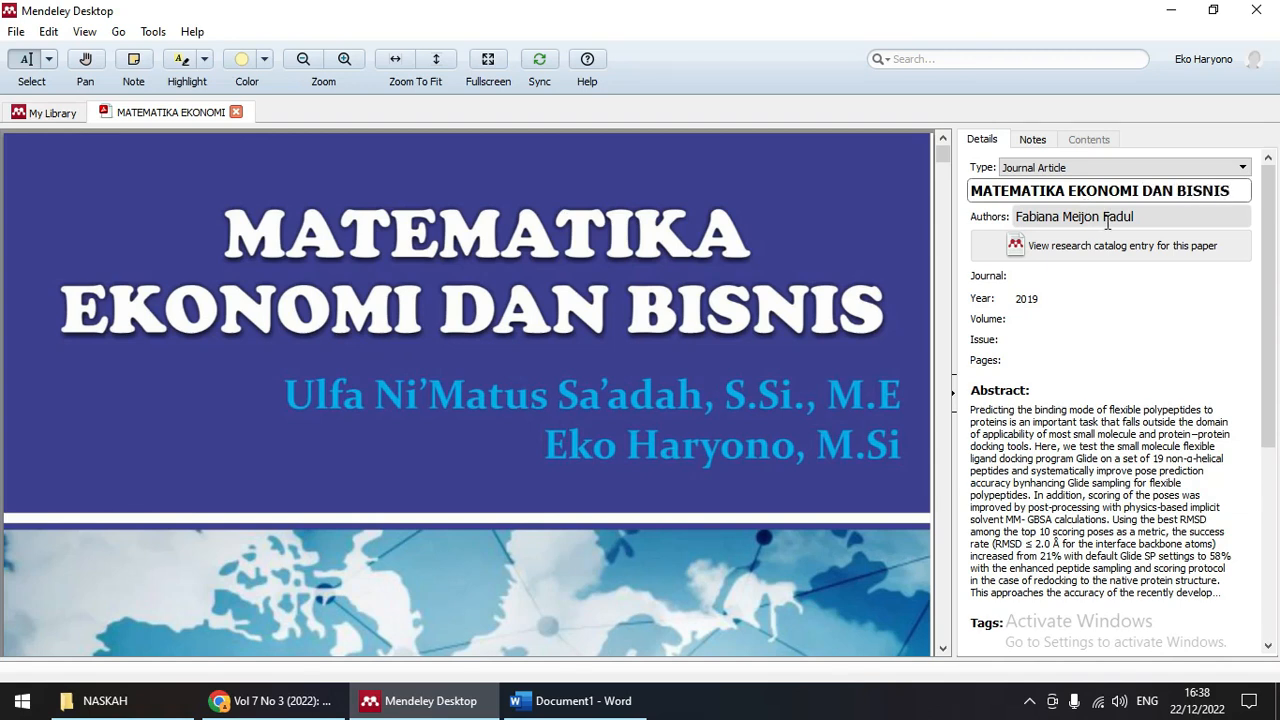
pyautogui.click(1107, 222)
pyautogui.moveTo(1138, 218); pyautogui.dragTo(1029, 217)
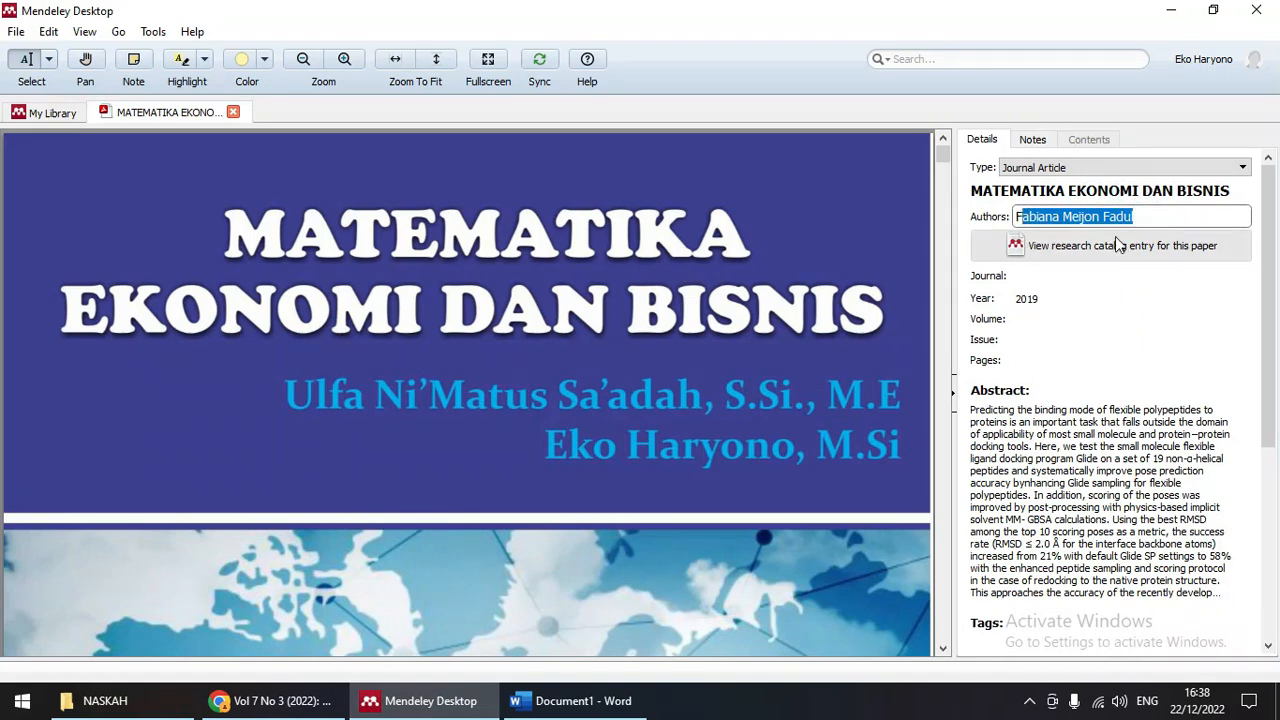
pyautogui.press('BackSpace')
pyautogui.write("Sa'")
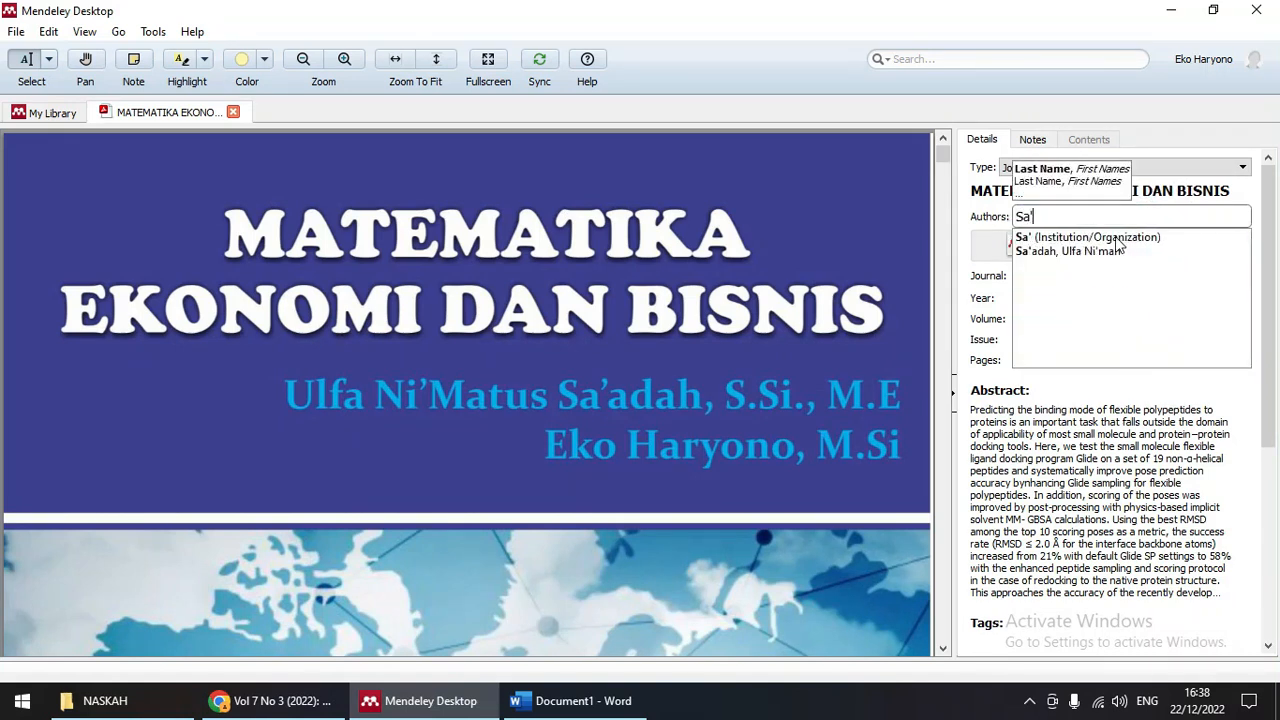
pyautogui.write('adah, Unfa')
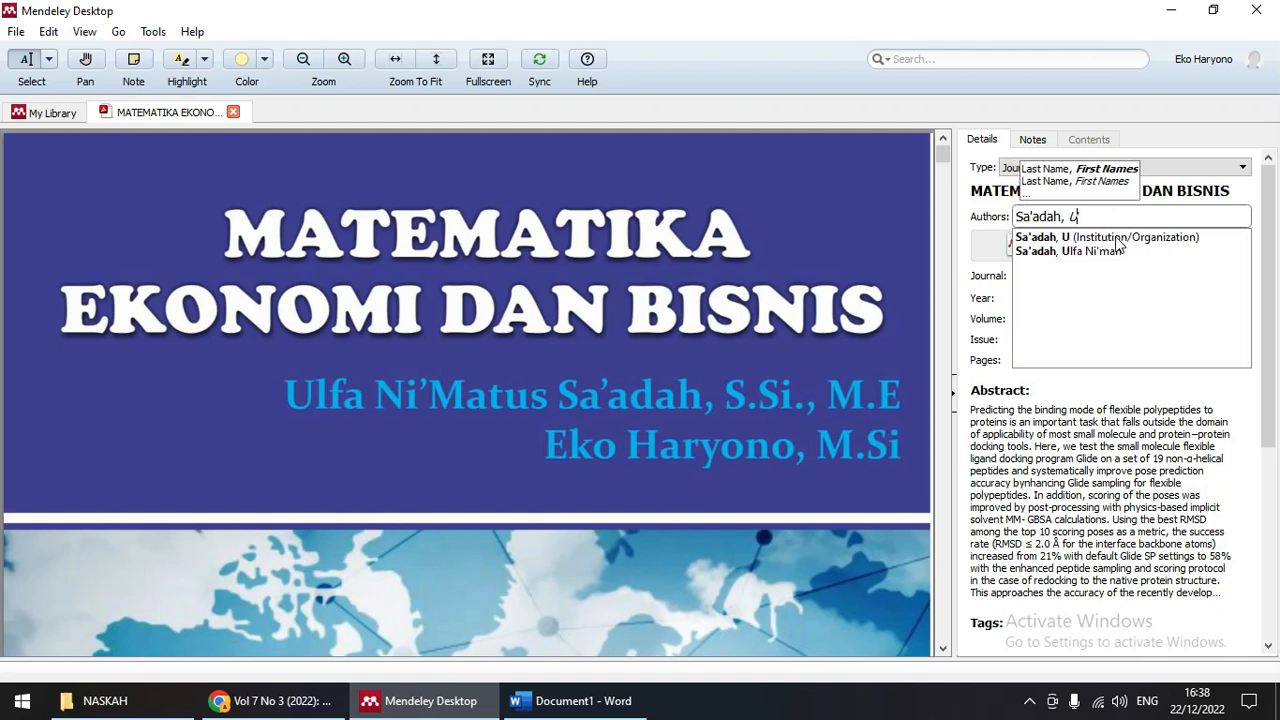
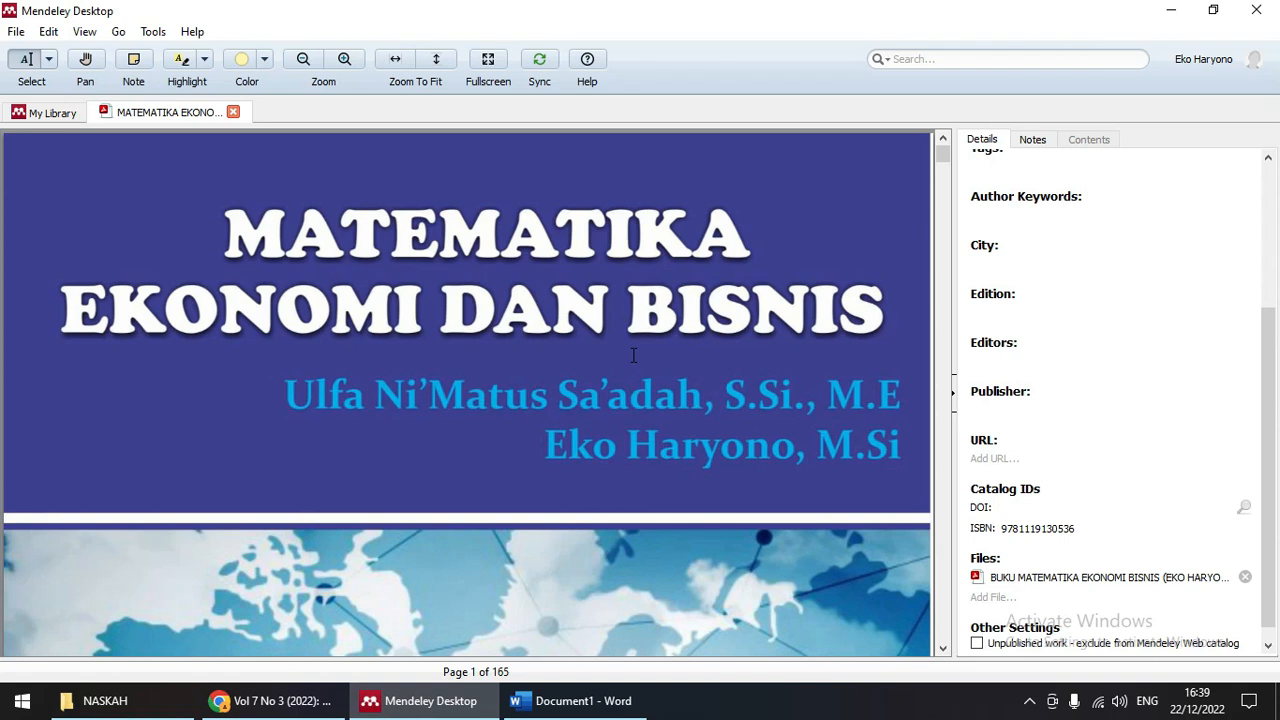
# Step: Set the book's city to Blora and its edition to 1
pyautogui.scroll(3, 1023, 346)
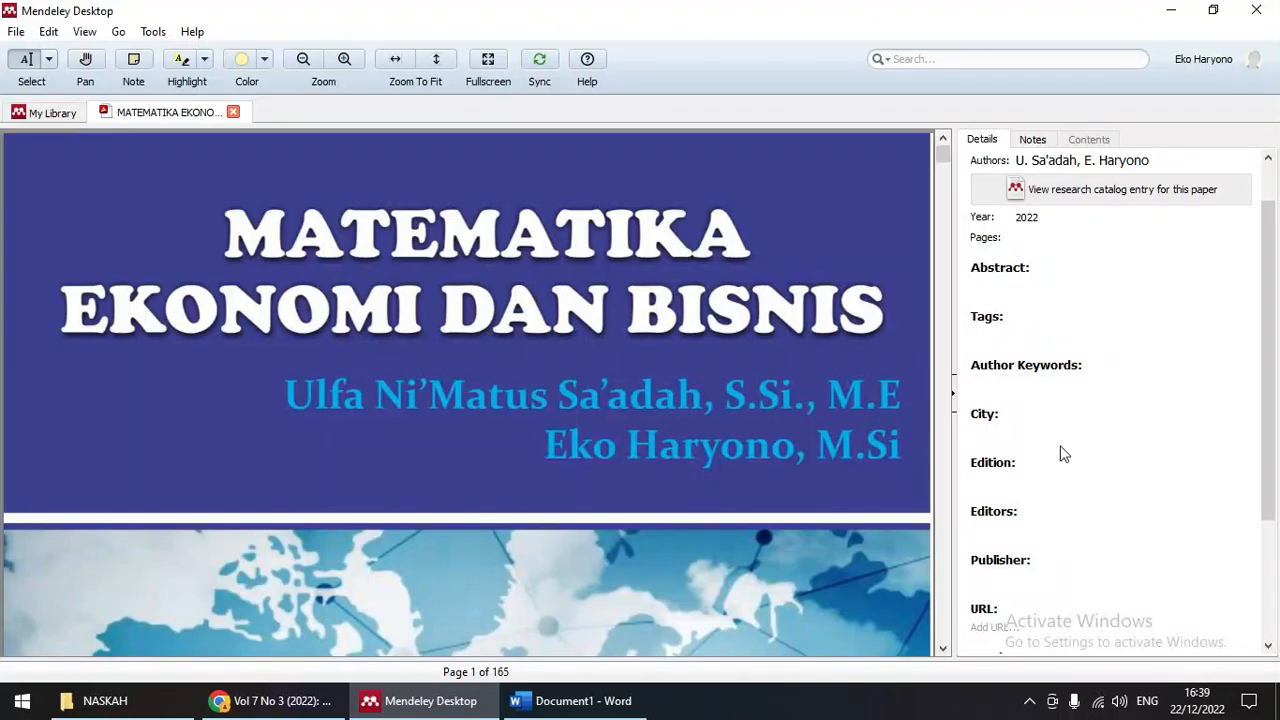
pyautogui.scroll(-1, 1063, 453)
pyautogui.click(997, 425)
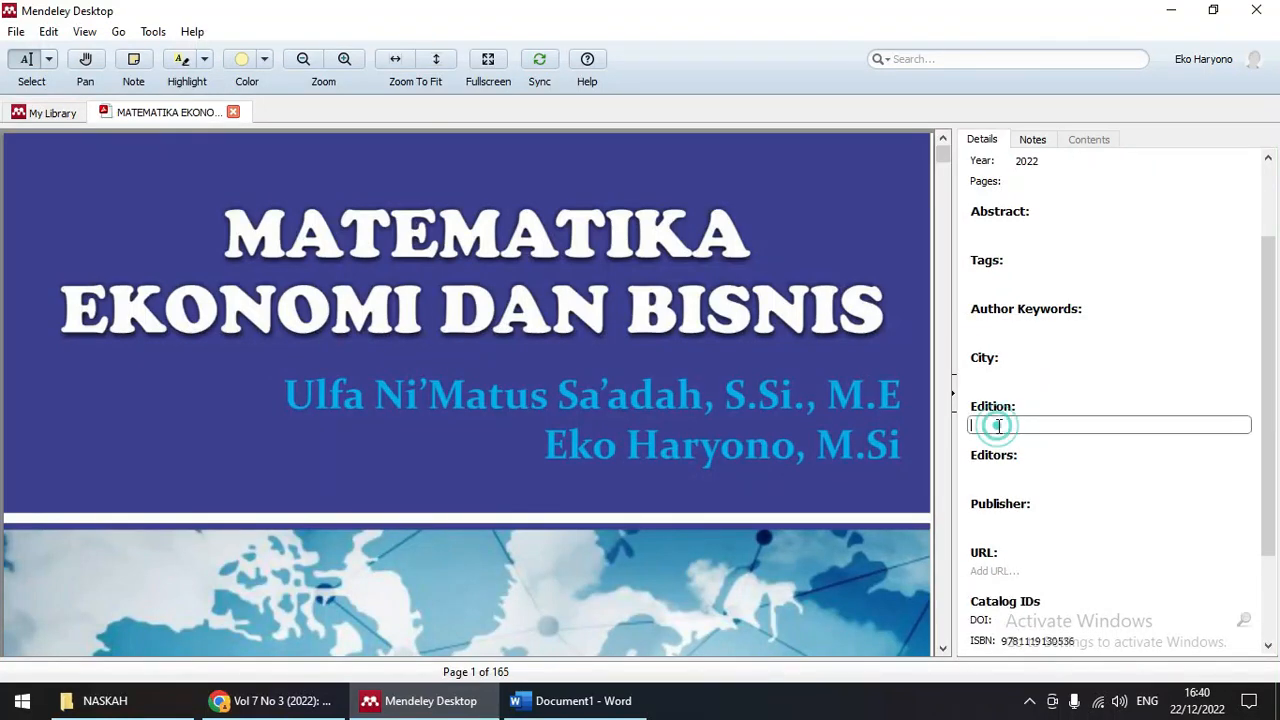
pyautogui.click(1000, 376)
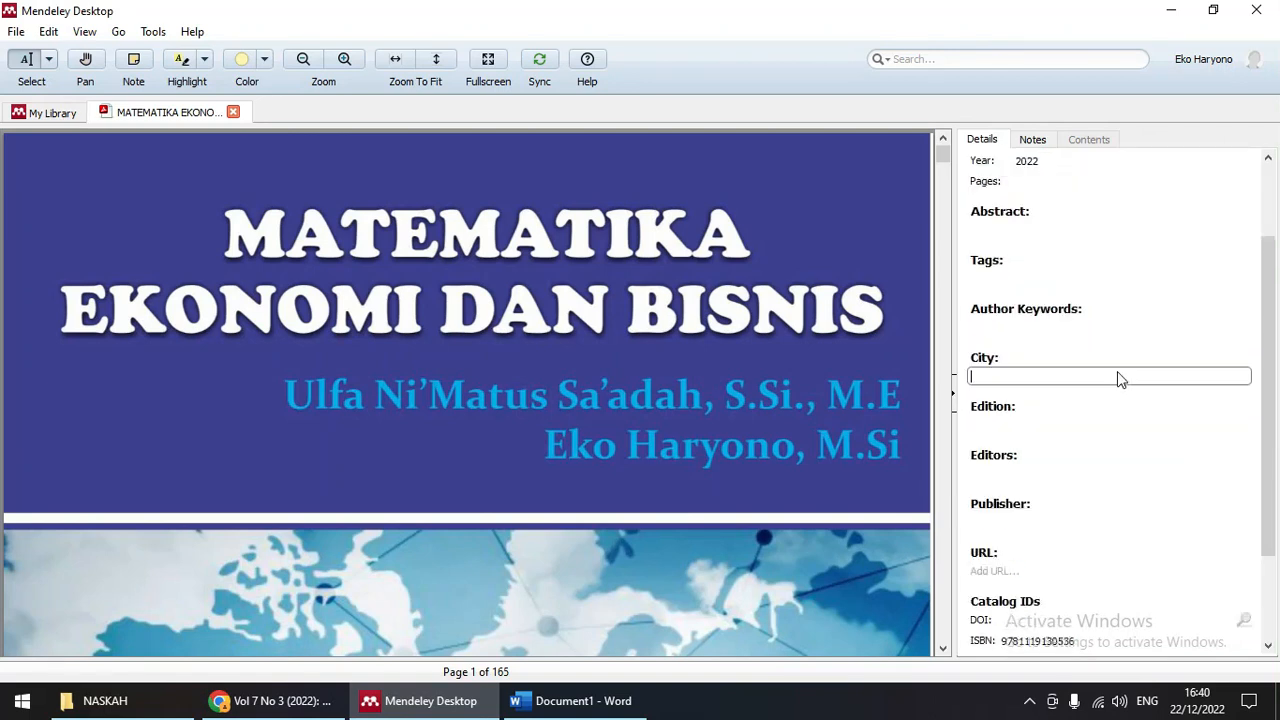
pyautogui.write('Blora')
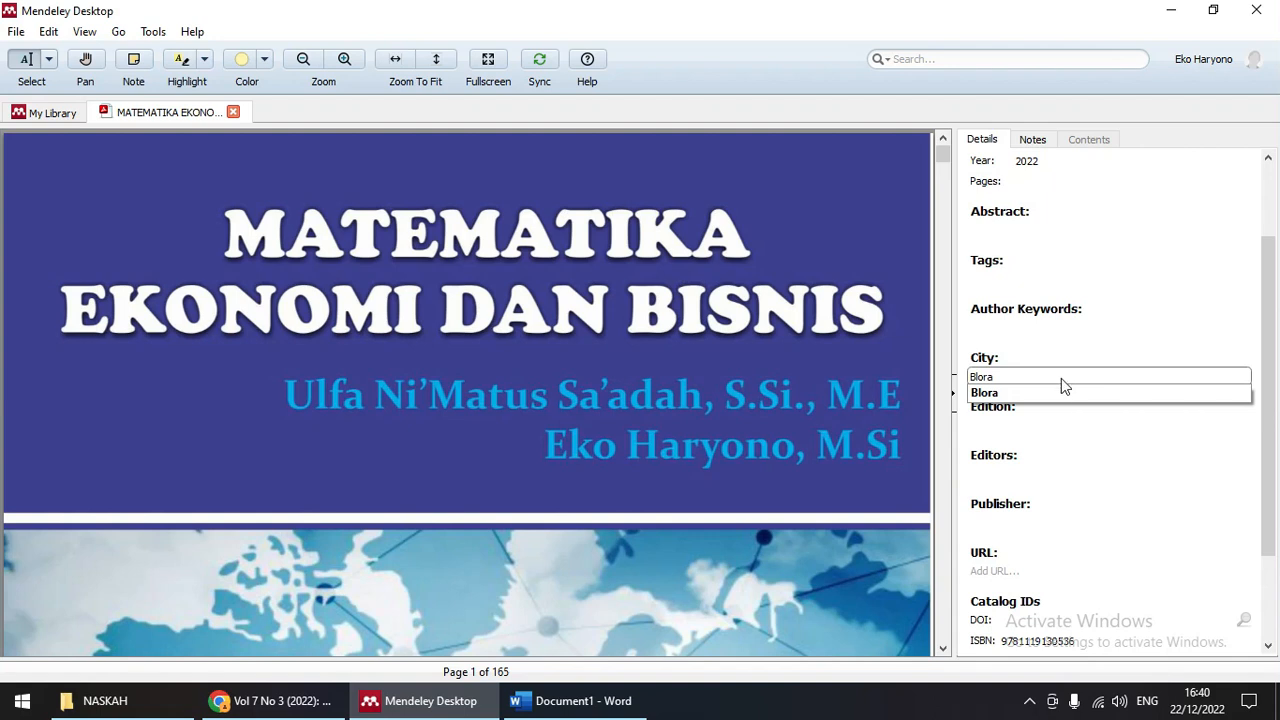
pyautogui.click(1058, 392)
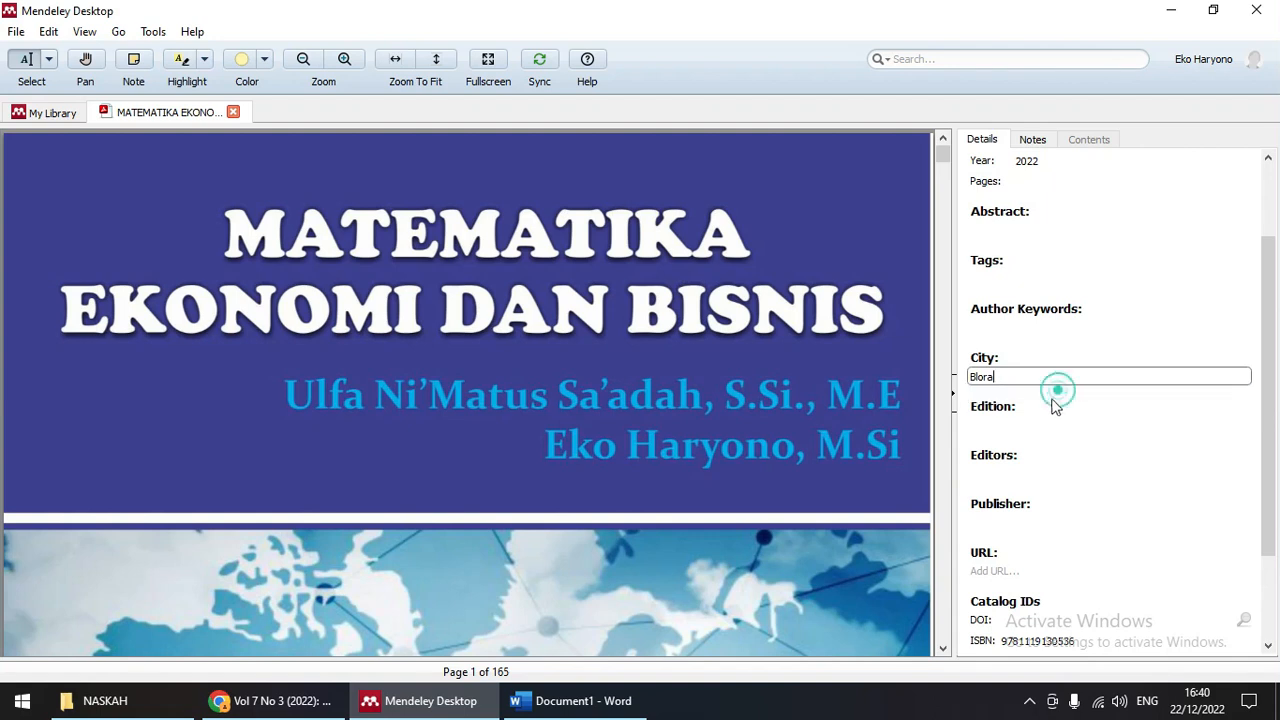
pyautogui.click(1007, 424)
pyautogui.write('1')
# Step: Enter the book's two editors from its credits in the Editors field
pyautogui.click(1013, 466)
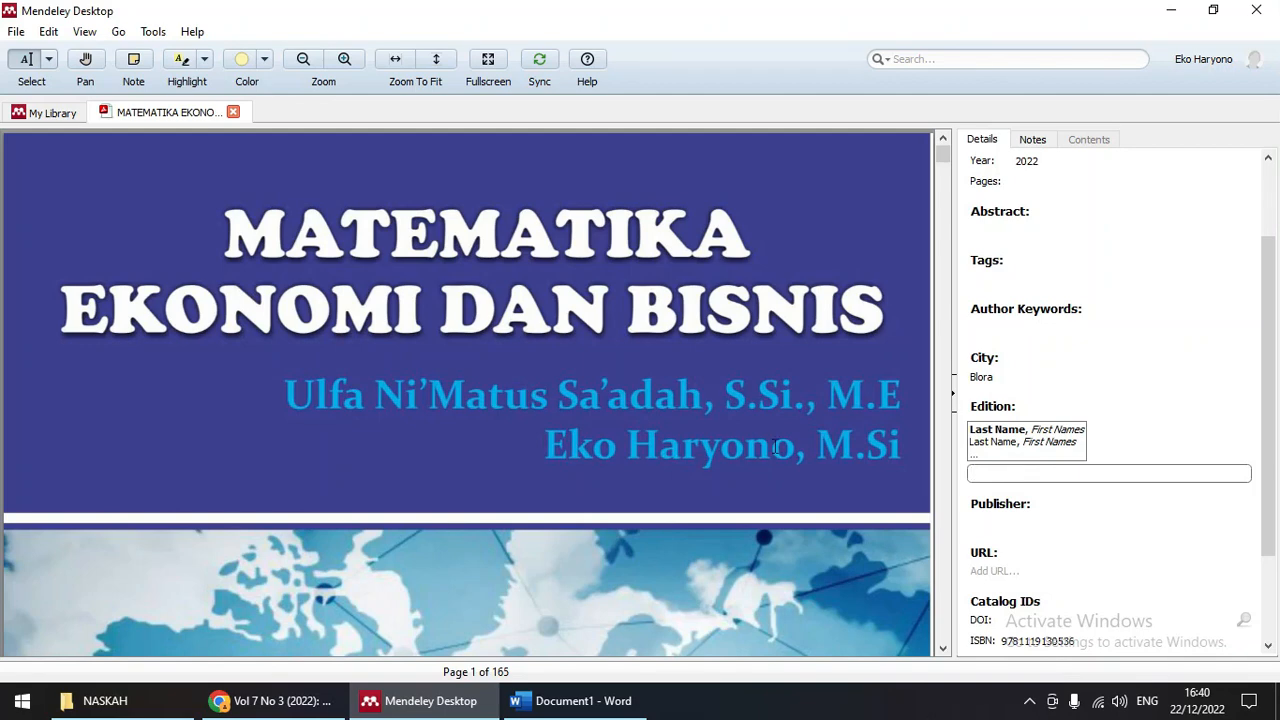
pyautogui.scroll(-10, 714, 463)
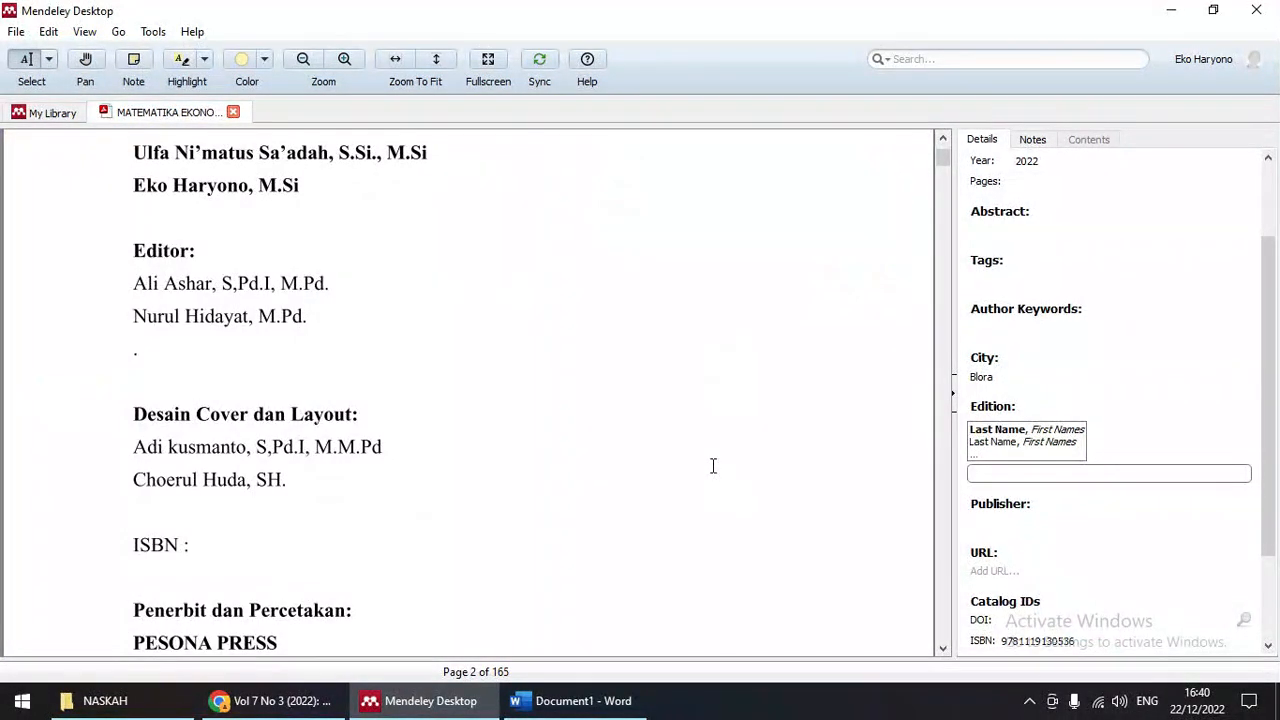
pyautogui.scroll(3, 713, 466)
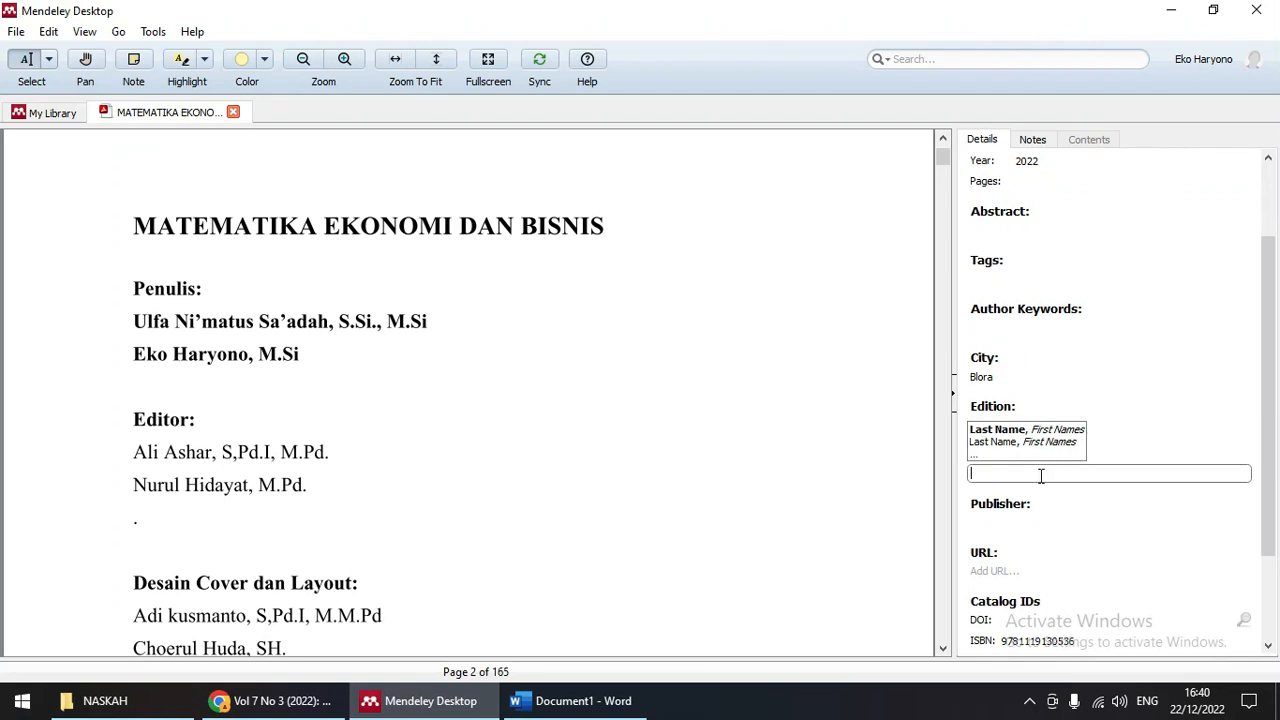
pyautogui.write('Ali Ashar')
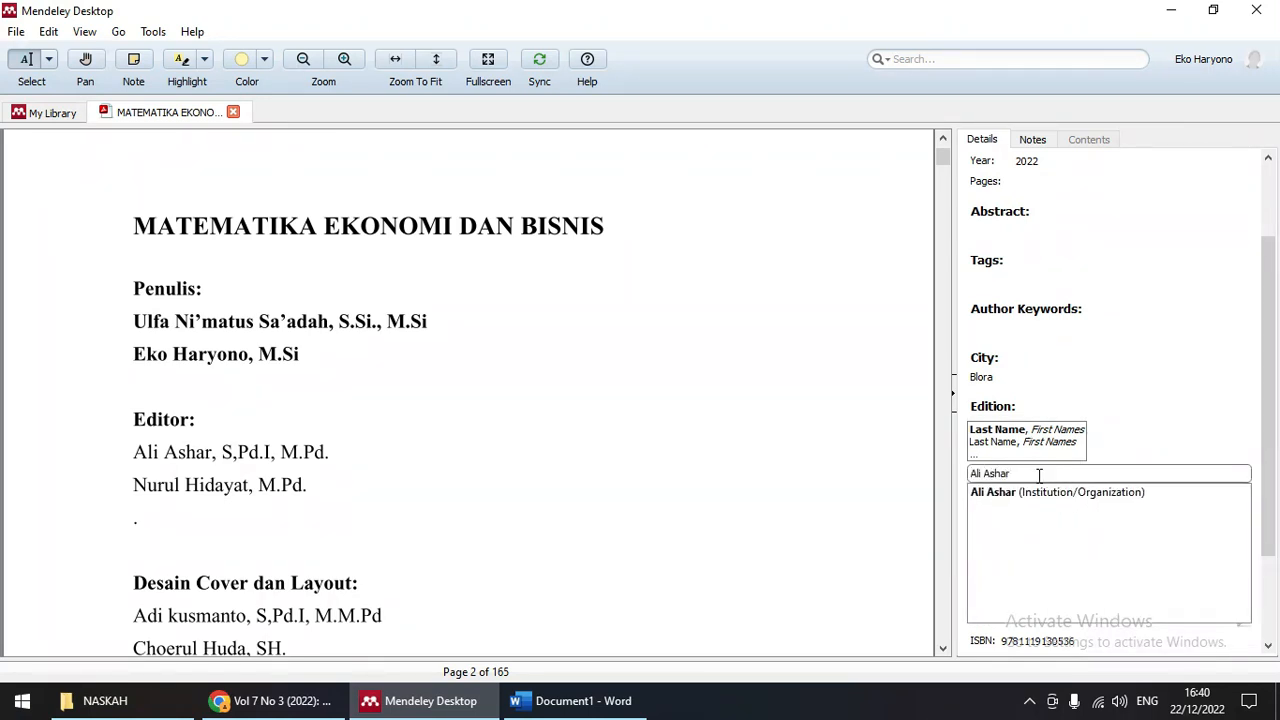
pyautogui.press('Return')
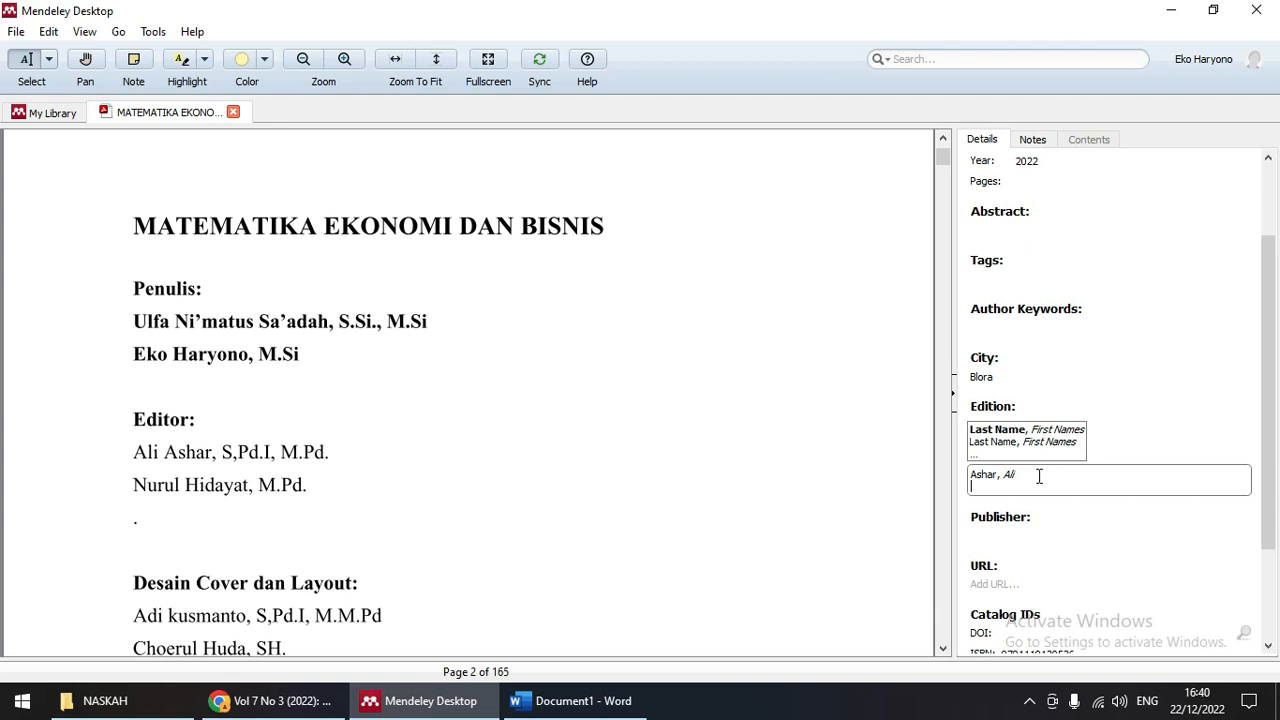
pyautogui.write('Nurul Hid')
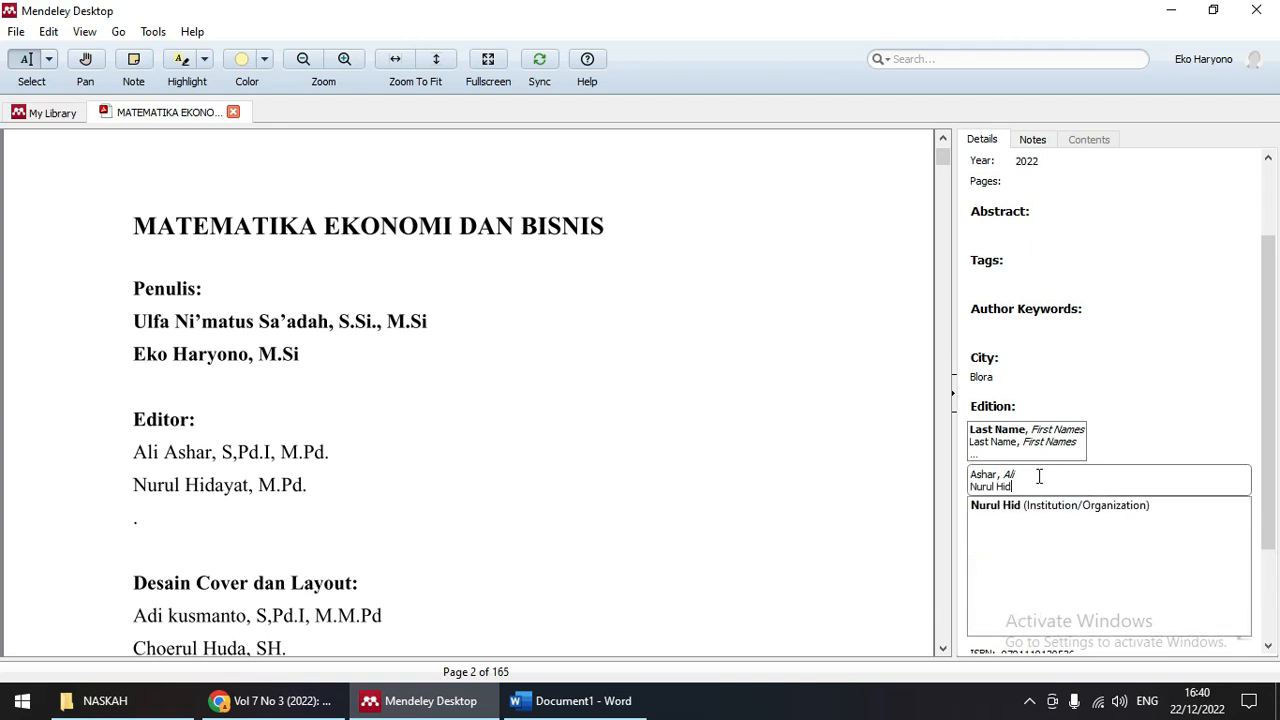
pyautogui.write('ayat')
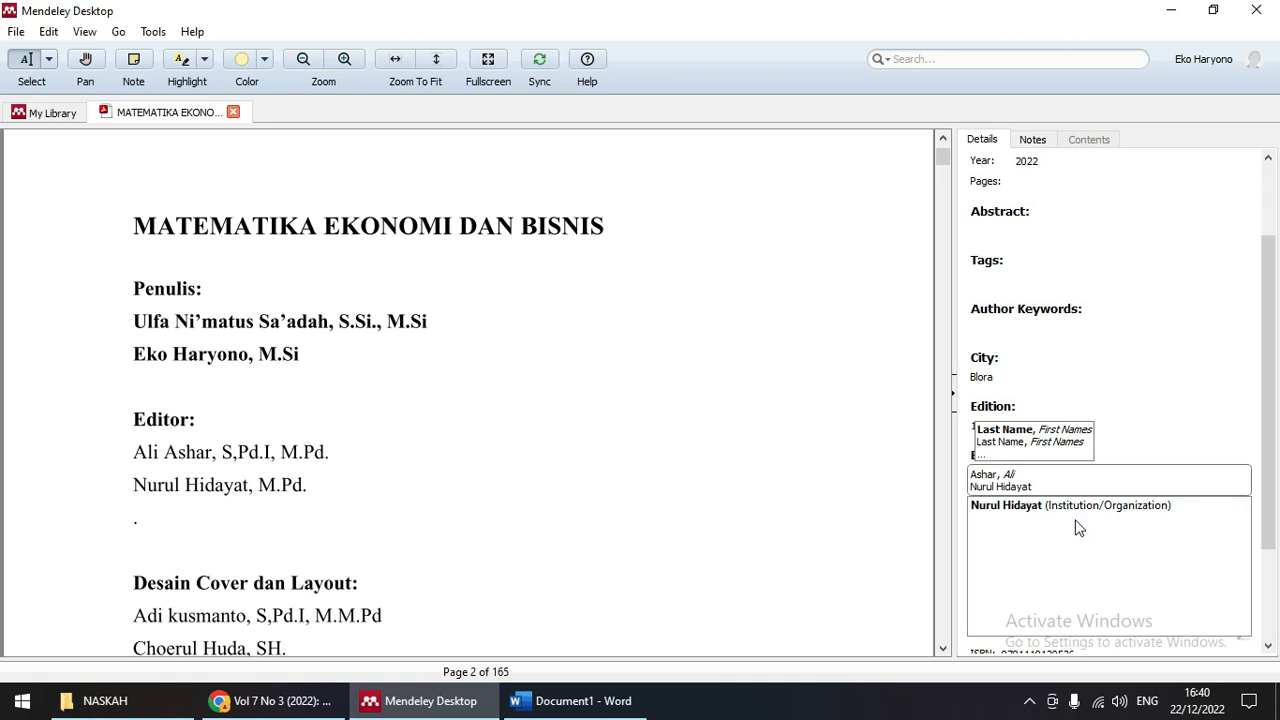
pyautogui.click(1272, 367)
pyautogui.scroll(-1, 1050, 482)
pyautogui.click(1023, 468)
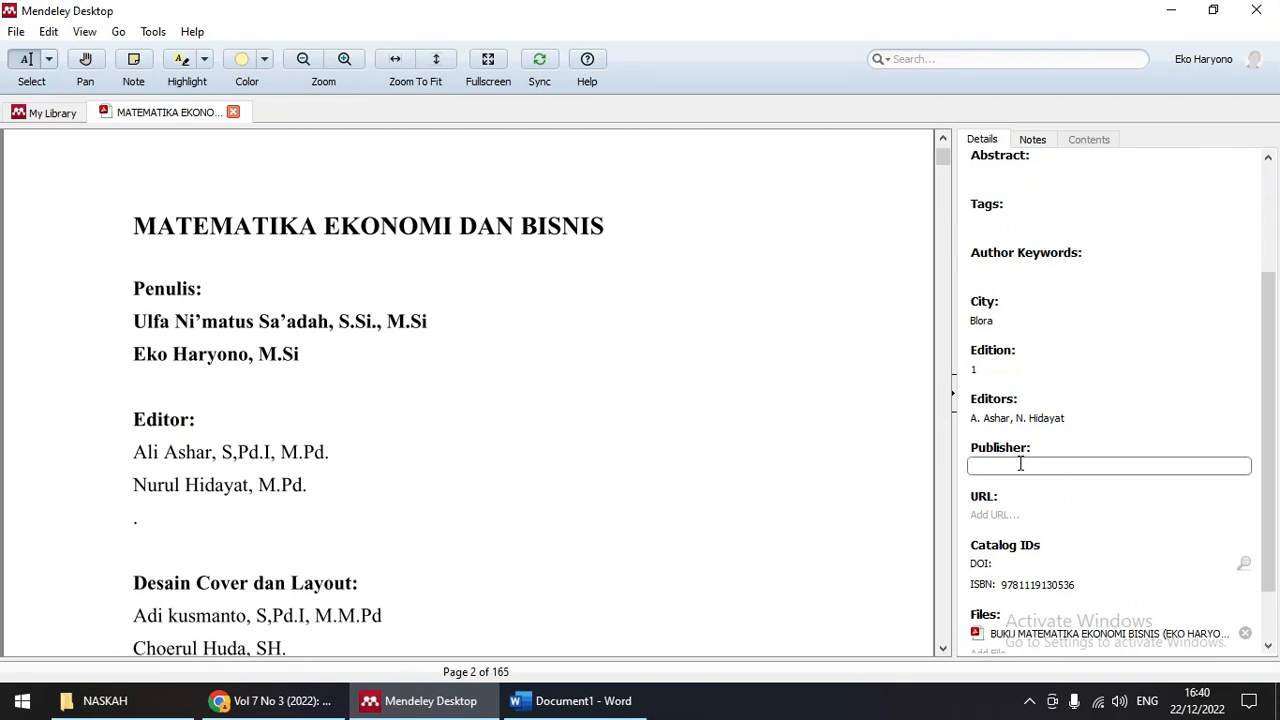
# Step: Set the book's publisher to PESONA PRESS
pyautogui.scroll(-3, 880, 478)
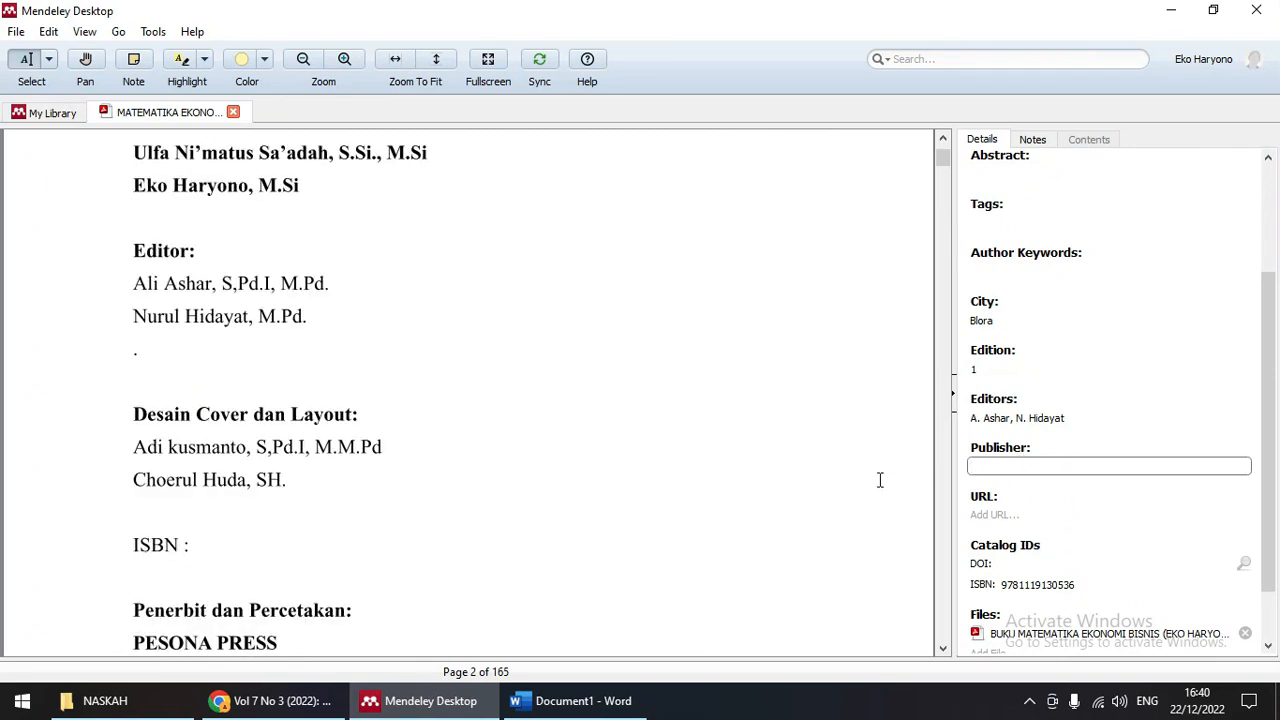
pyautogui.scroll(-3, 880, 480)
pyautogui.scroll(10, 880, 483)
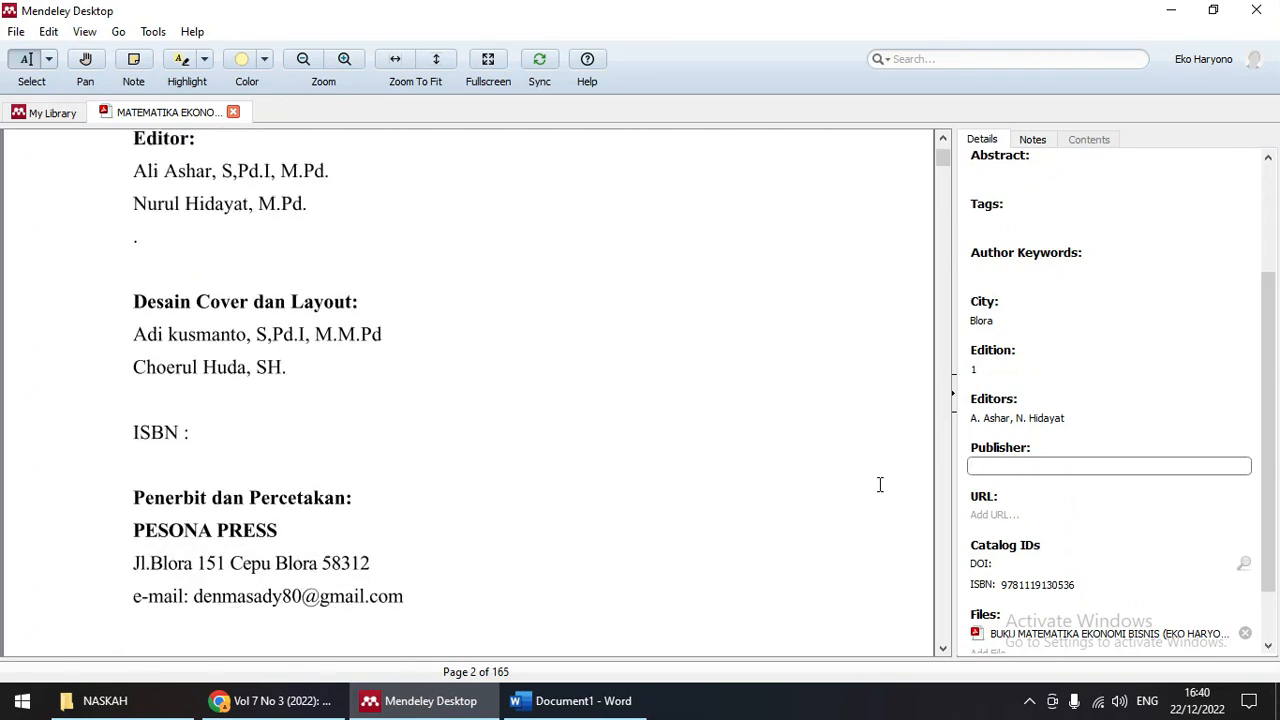
pyautogui.write('PESONA')
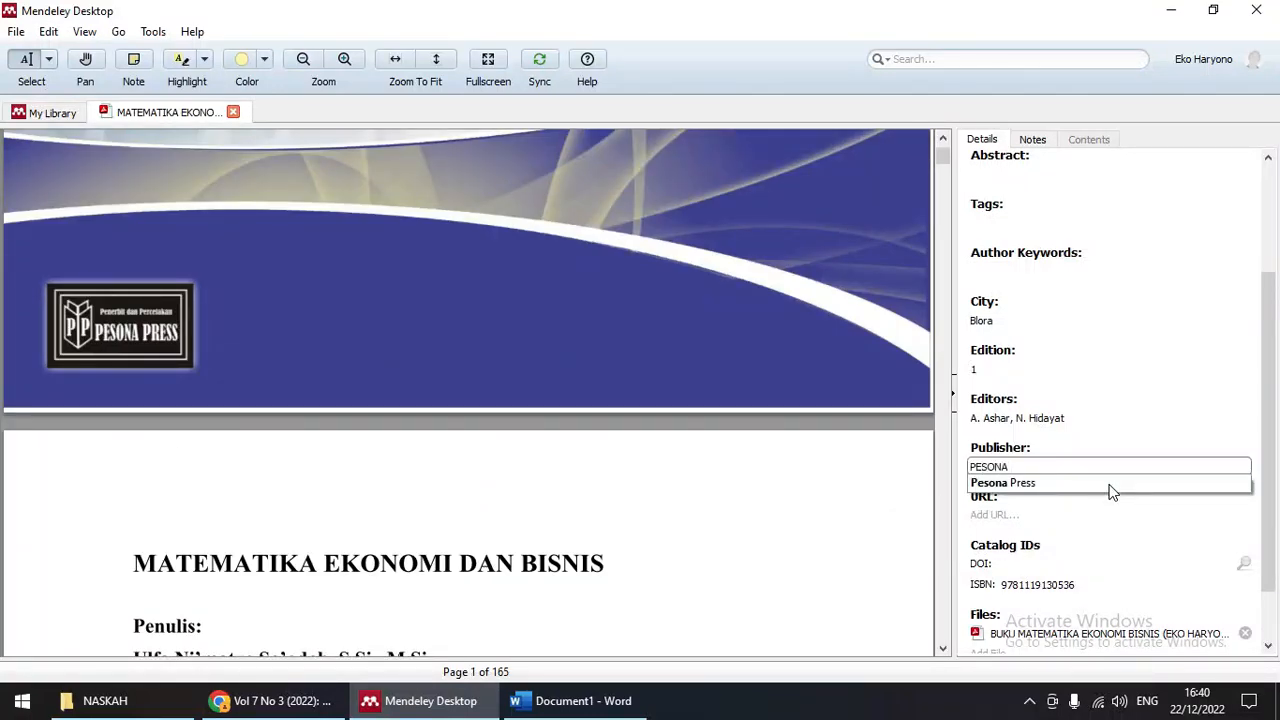
pyautogui.write(' PRESS')
pyautogui.click(1143, 466)
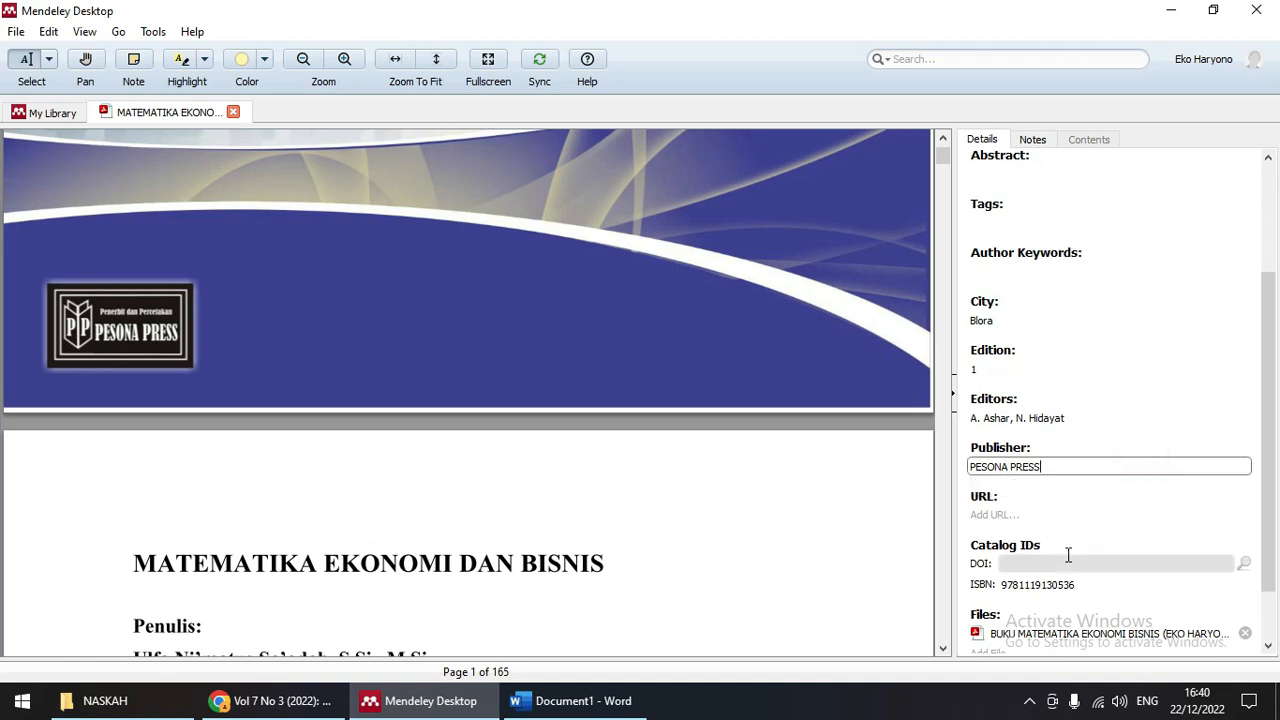
pyautogui.scroll(-1, 1068, 555)
pyautogui.click(1086, 528)
pyautogui.moveTo(1084, 529); pyautogui.dragTo(1001, 533)
pyautogui.press('BackSpace')
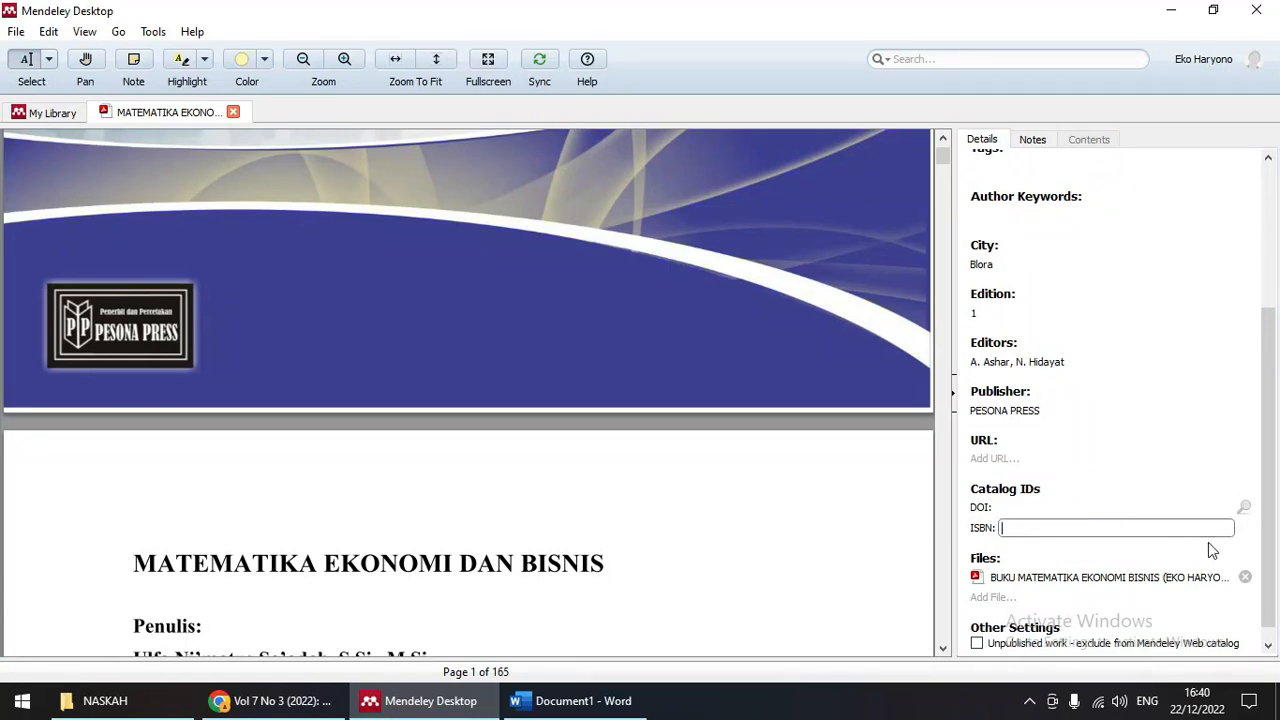
pyautogui.write('97862399666522')
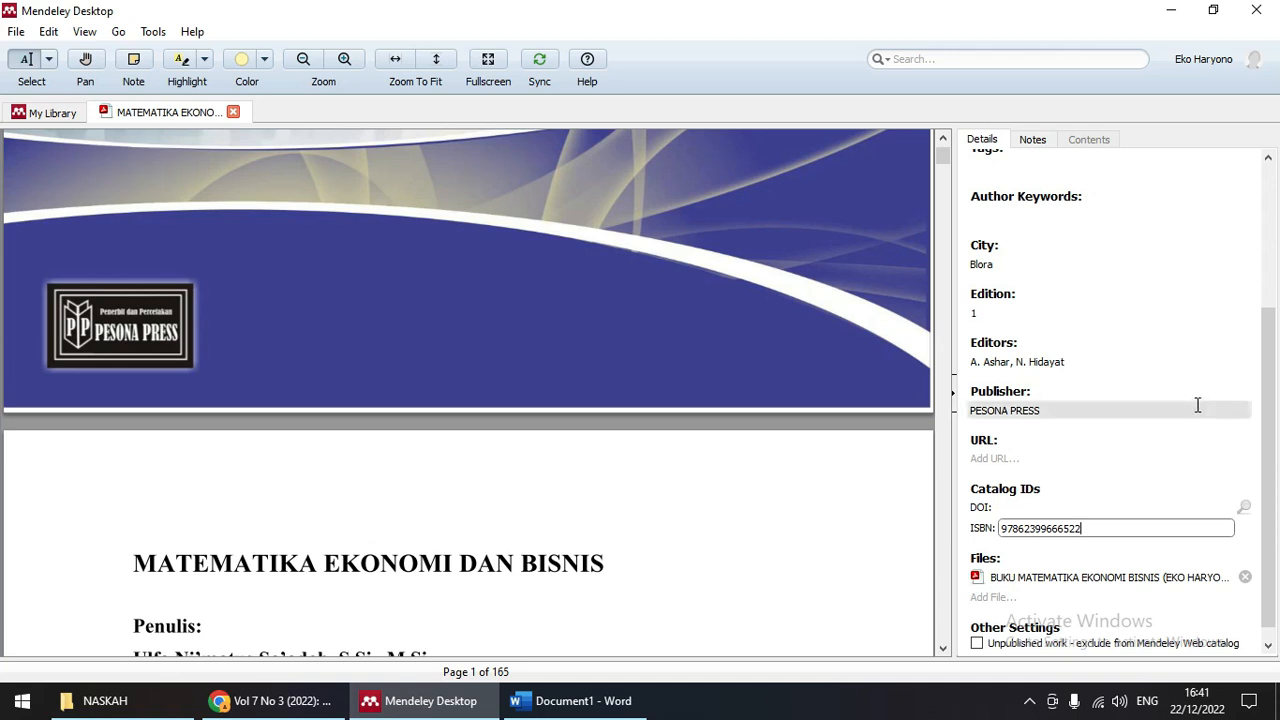
pyautogui.scroll(5, 1071, 449)
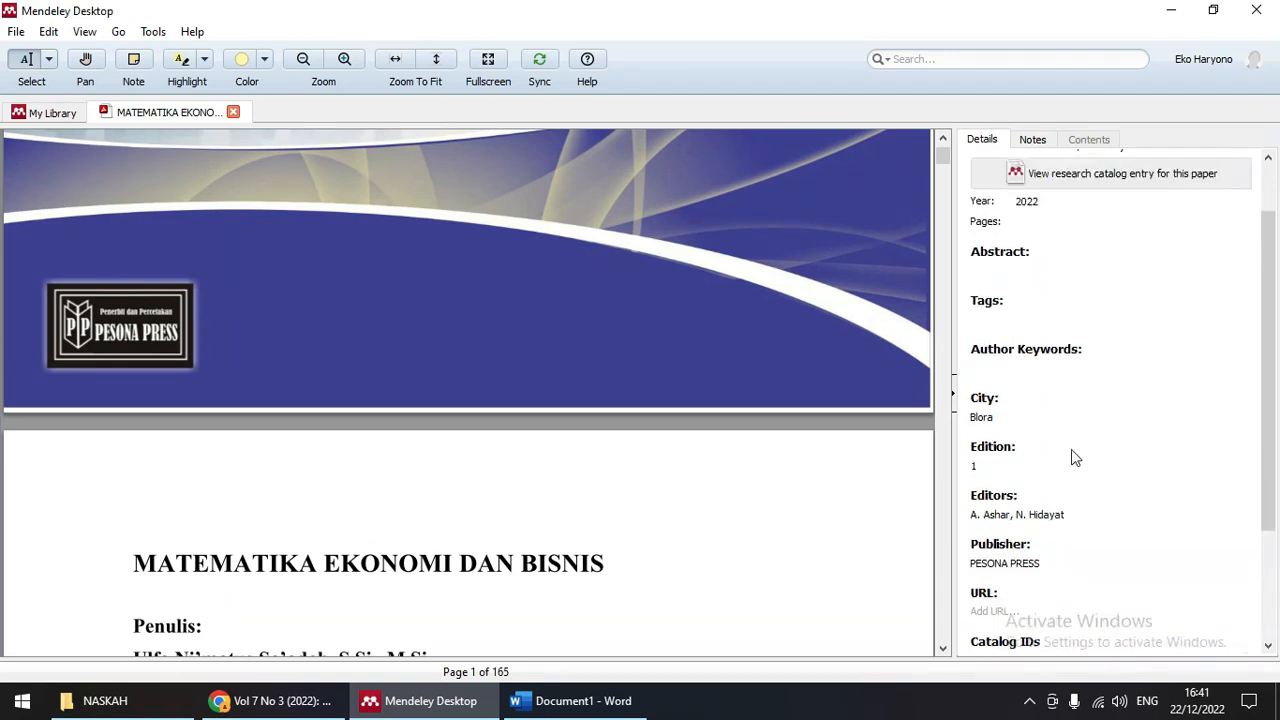
# Step: Sync the library, then close the MATEMATIKA EKONOMI reader with Ctrl+W to return to BUKU
pyautogui.click(541, 62)
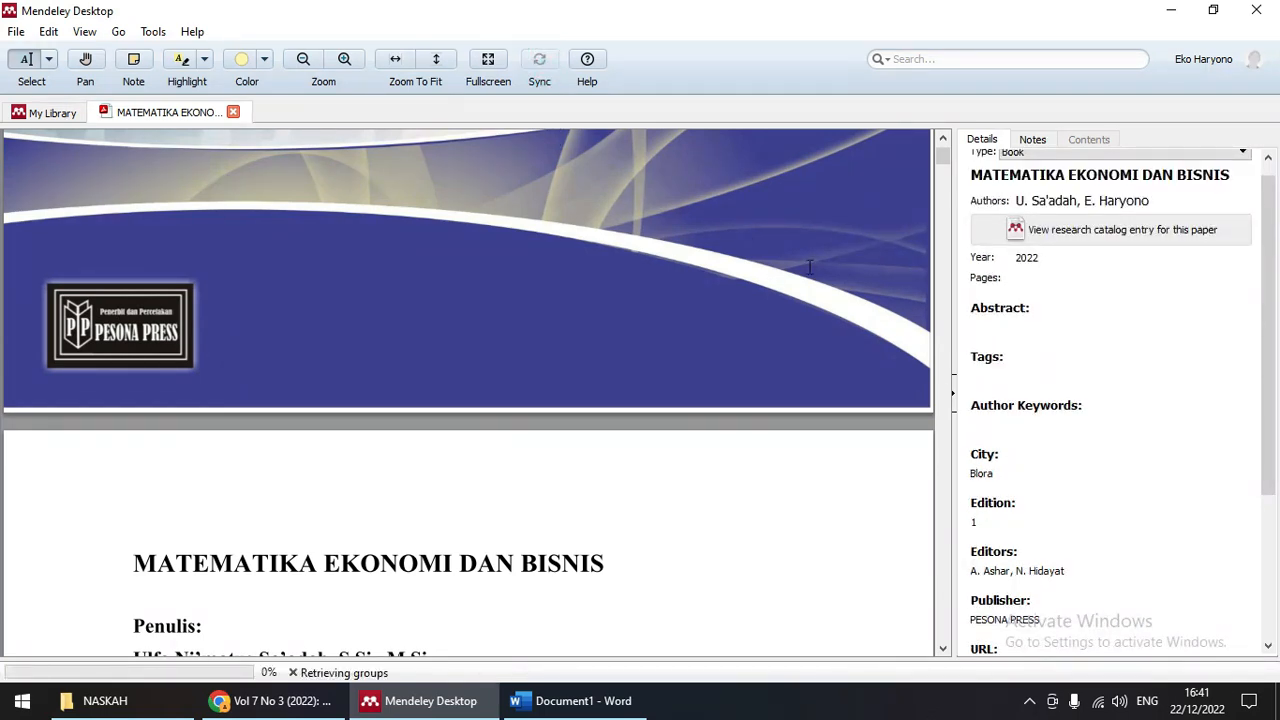
pyautogui.scroll(10, 474, 297)
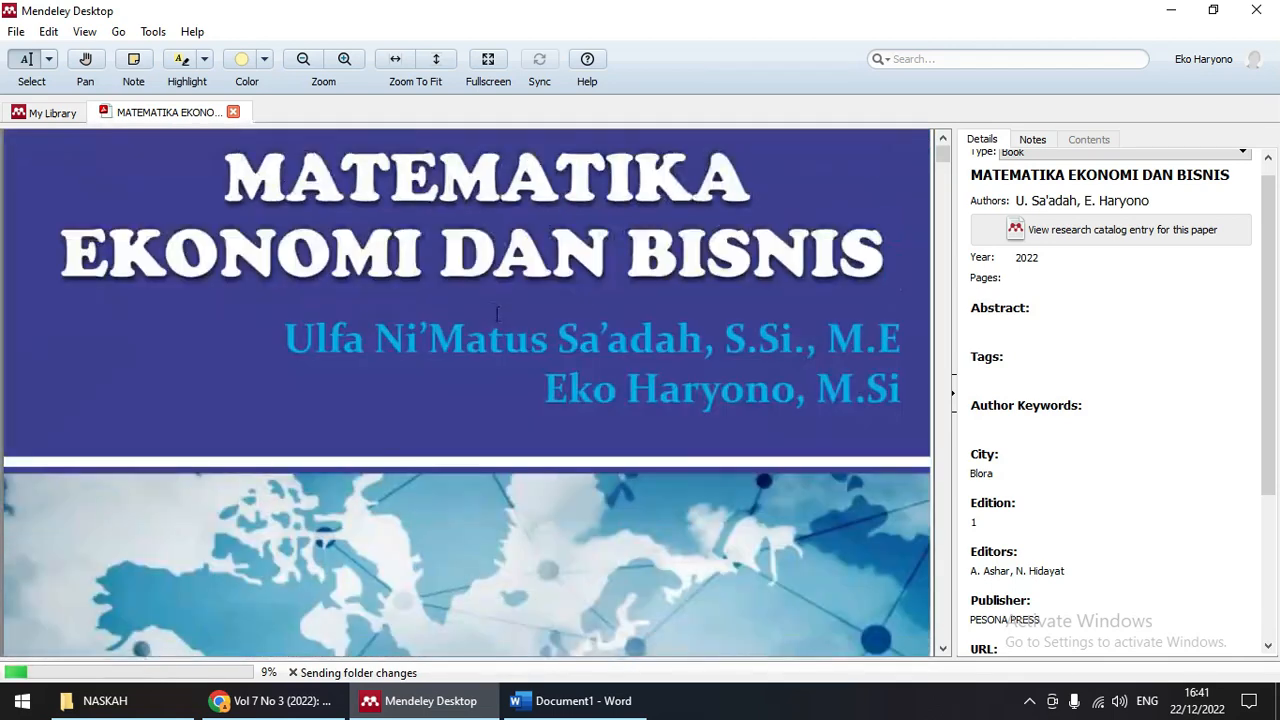
pyautogui.scroll(1, 497, 314)
pyautogui.scroll(-11, 488, 312)
pyautogui.scroll(7, 591, 337)
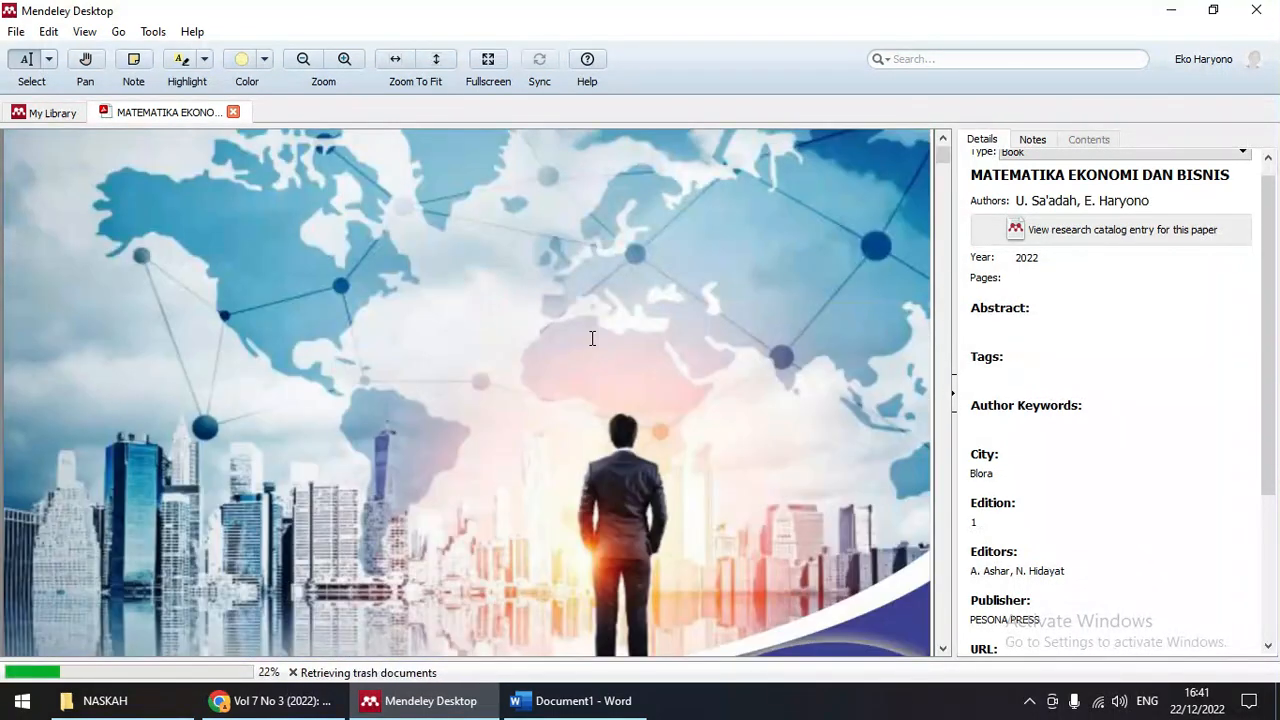
pyautogui.scroll(2, 635, 281)
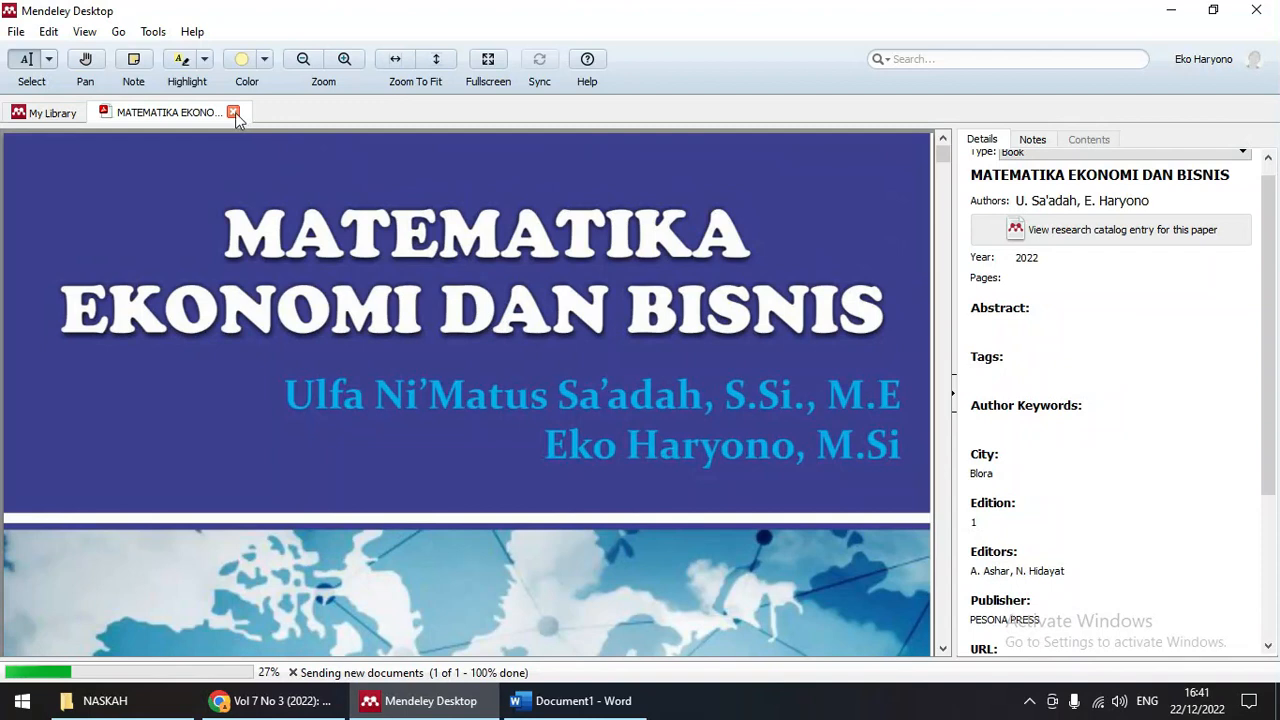
pyautogui.hotkey('ctrl', 'w')
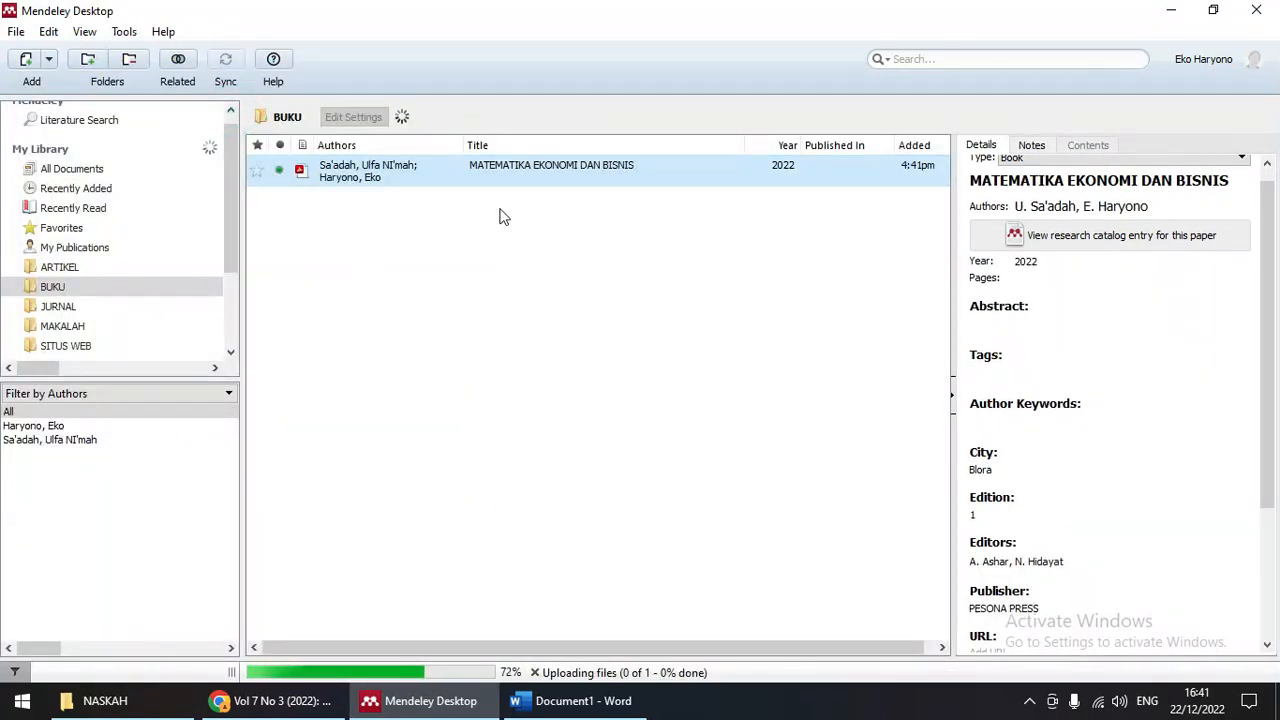
pyautogui.scroll(-3, 1205, 388)
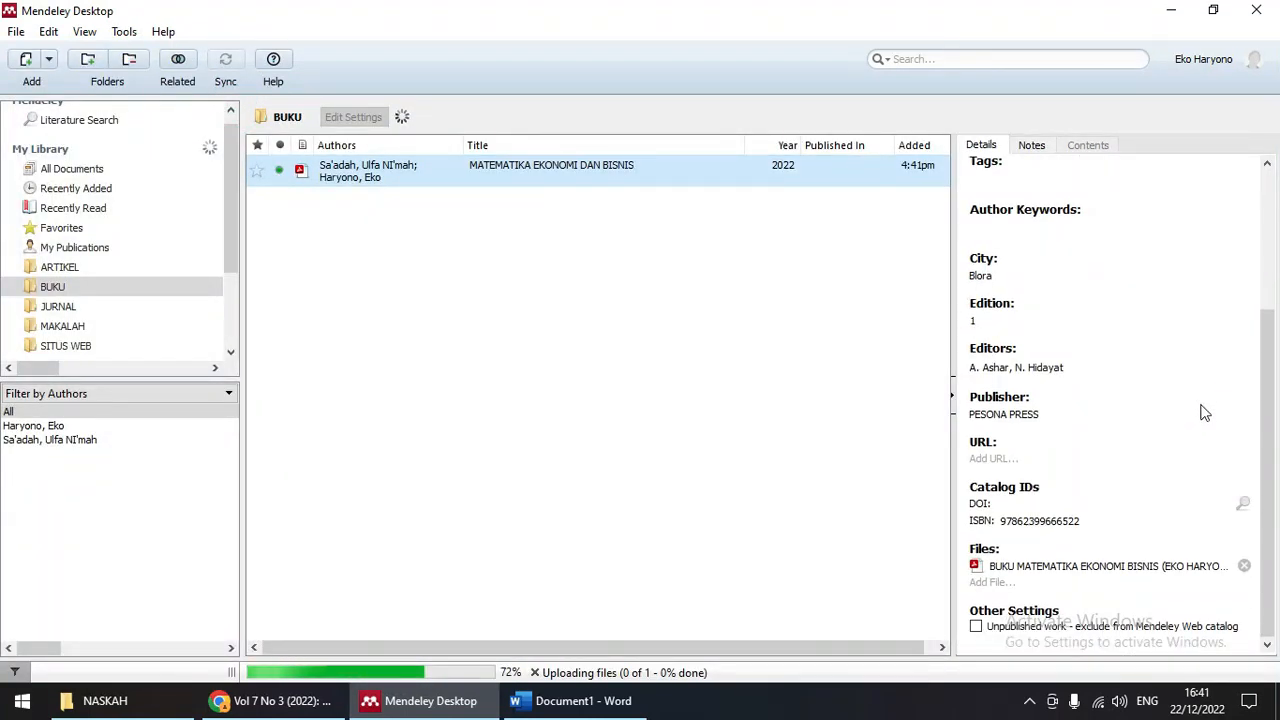
pyautogui.scroll(3, 1200, 402)
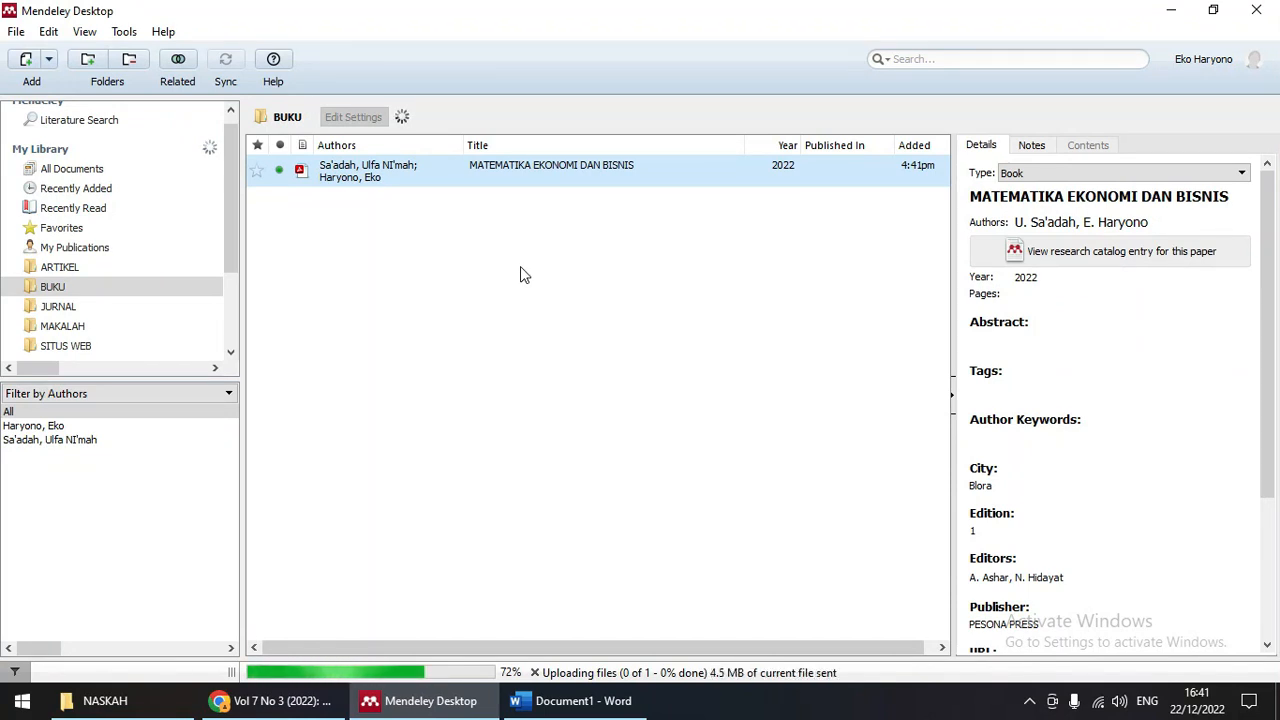
# Step: Import the Evaluasi Program Pendidikan Islam PDF into the BUKU folder
pyautogui.click(27, 62)
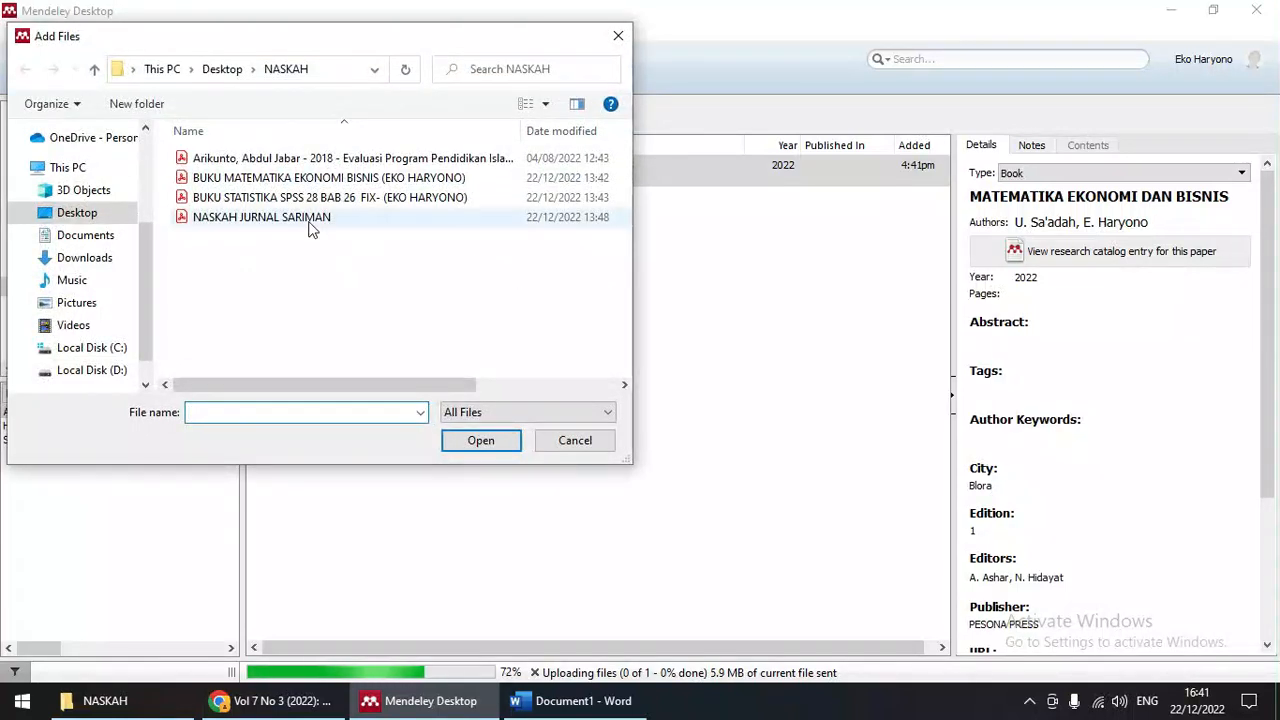
pyautogui.click(245, 160)
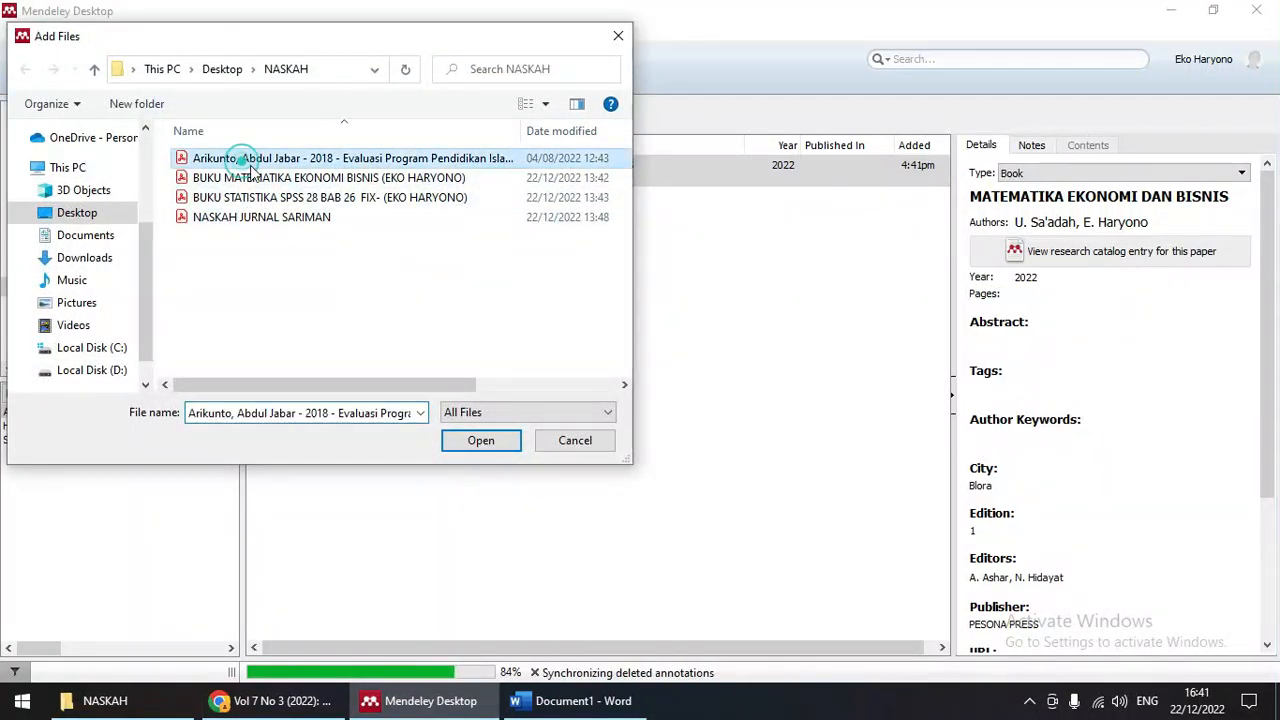
pyautogui.click(483, 445)
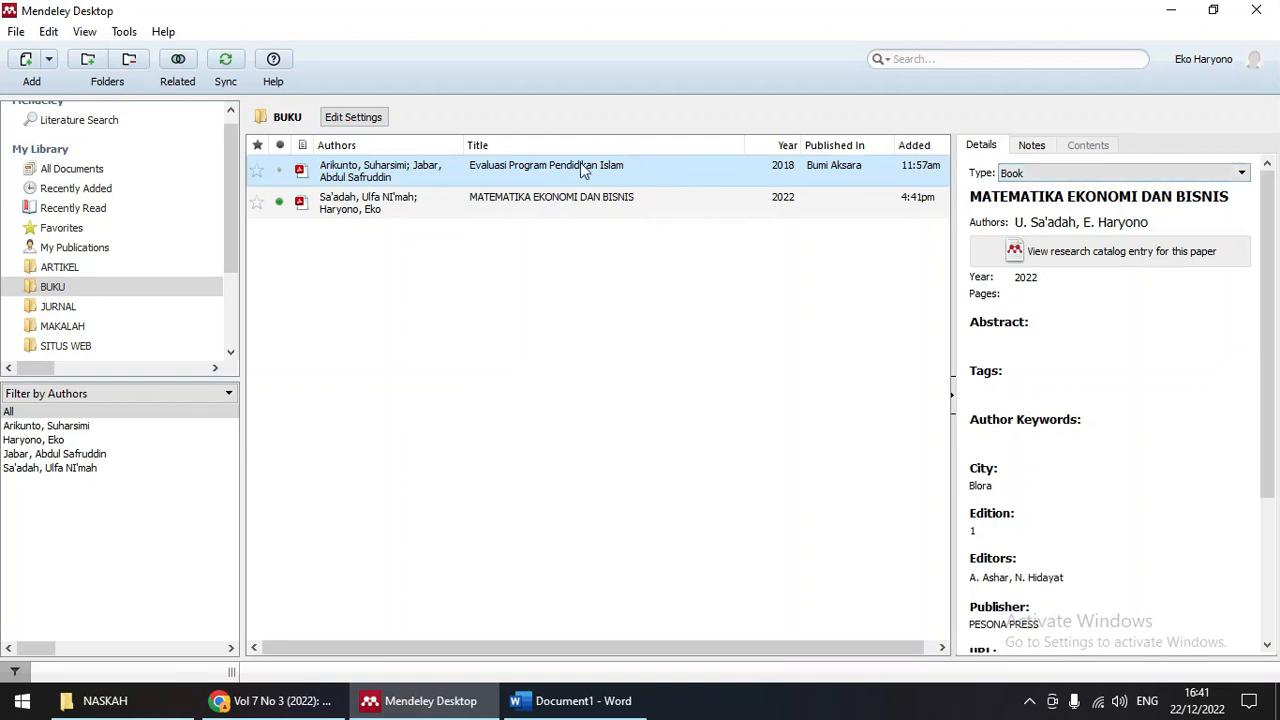
# Step: Open the Evaluasi PDF, close it again, and select its entry in the BUKU list
pyautogui.doubleClick(395, 177)
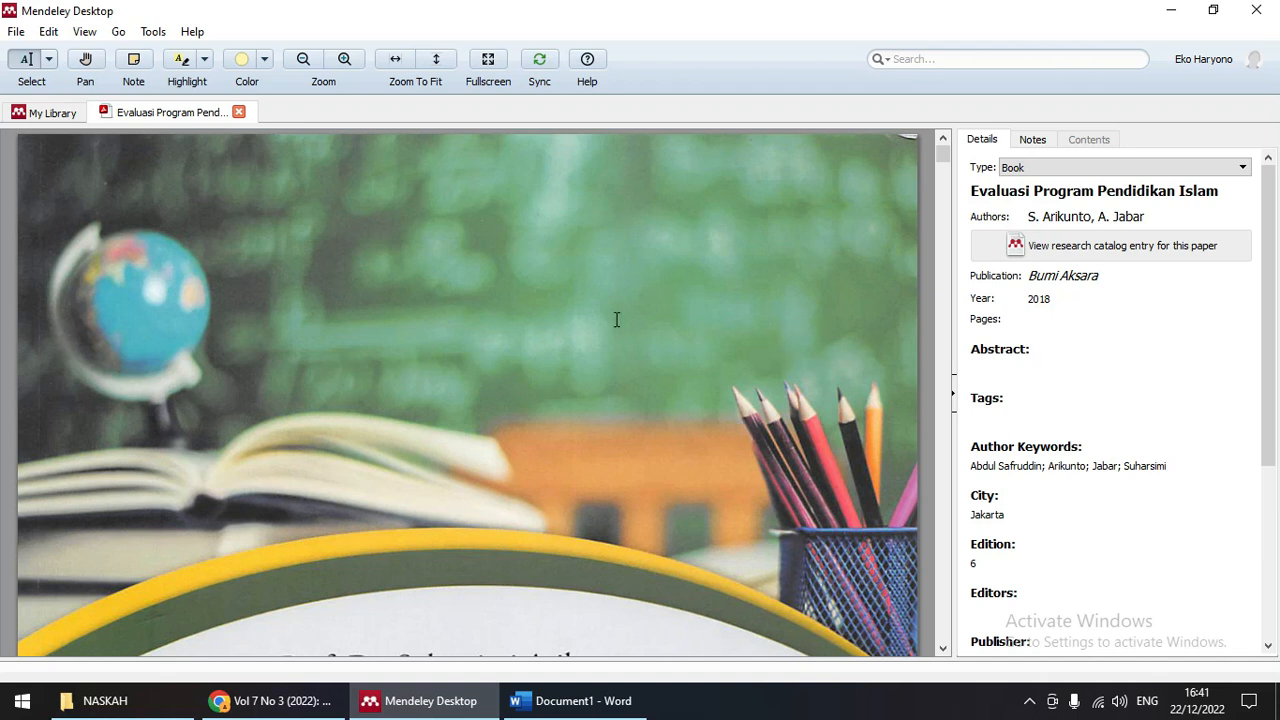
pyautogui.click(239, 112)
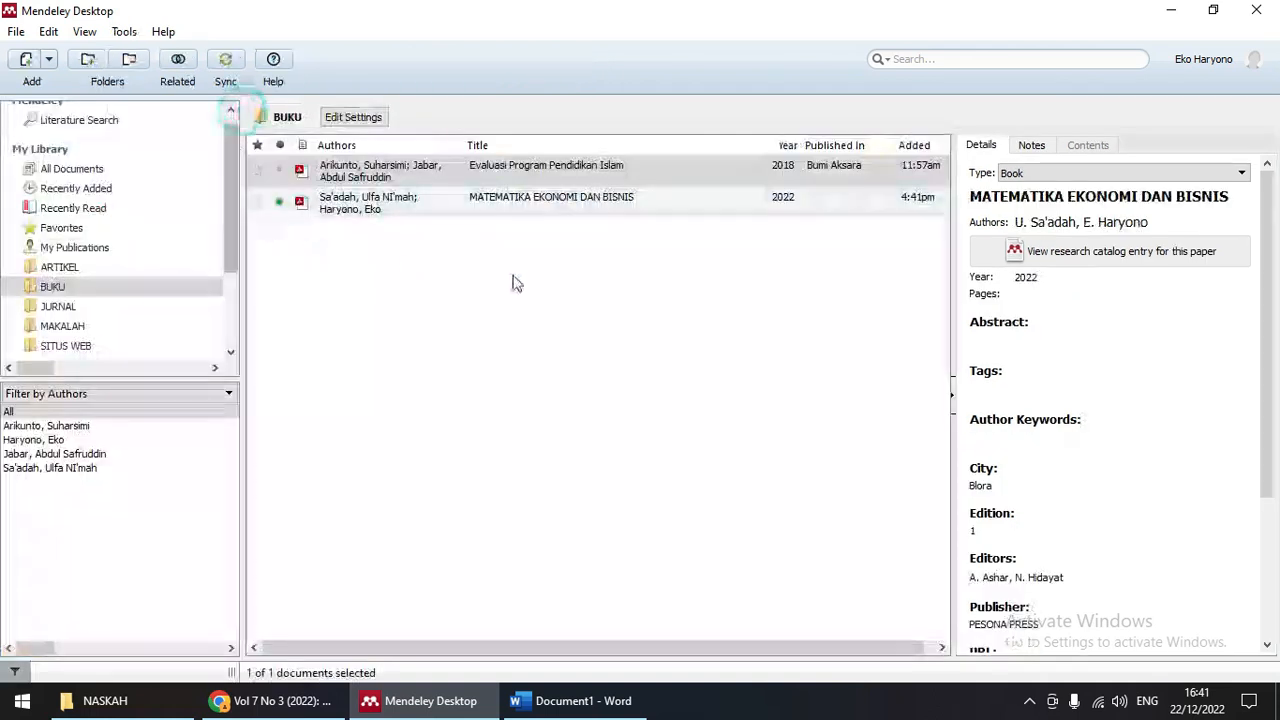
pyautogui.click(397, 172)
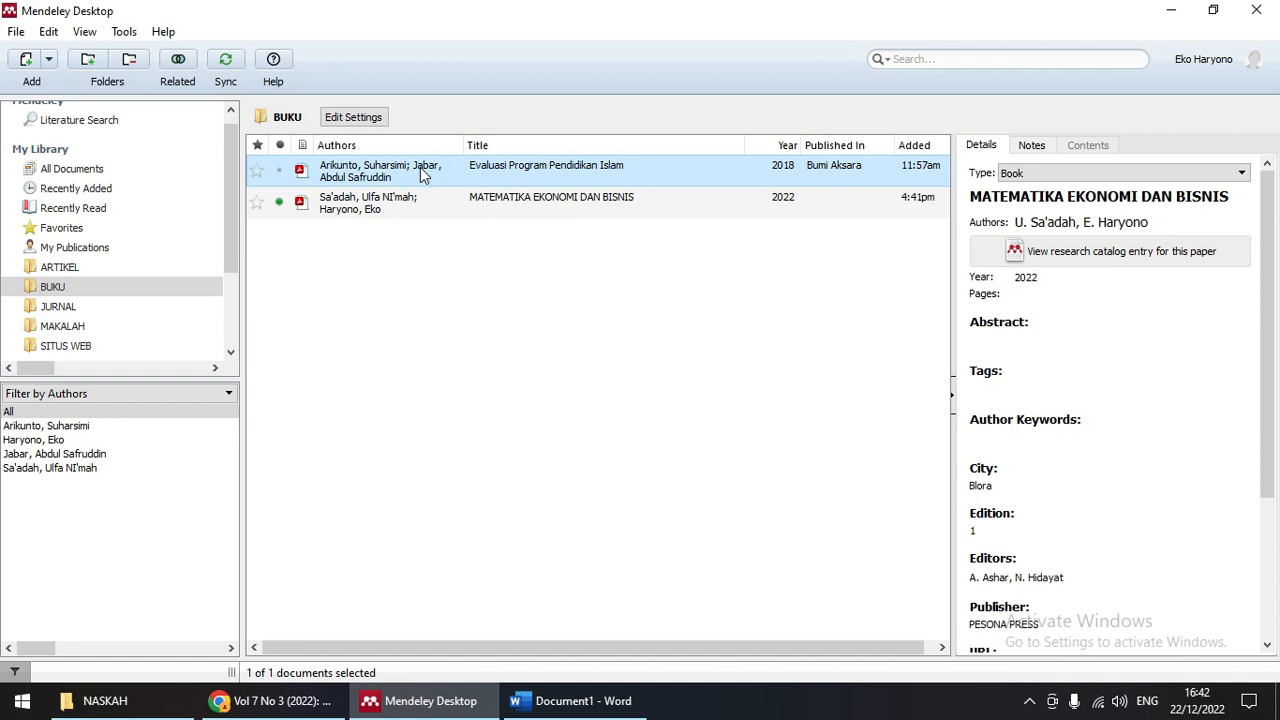
pyautogui.click(380, 208)
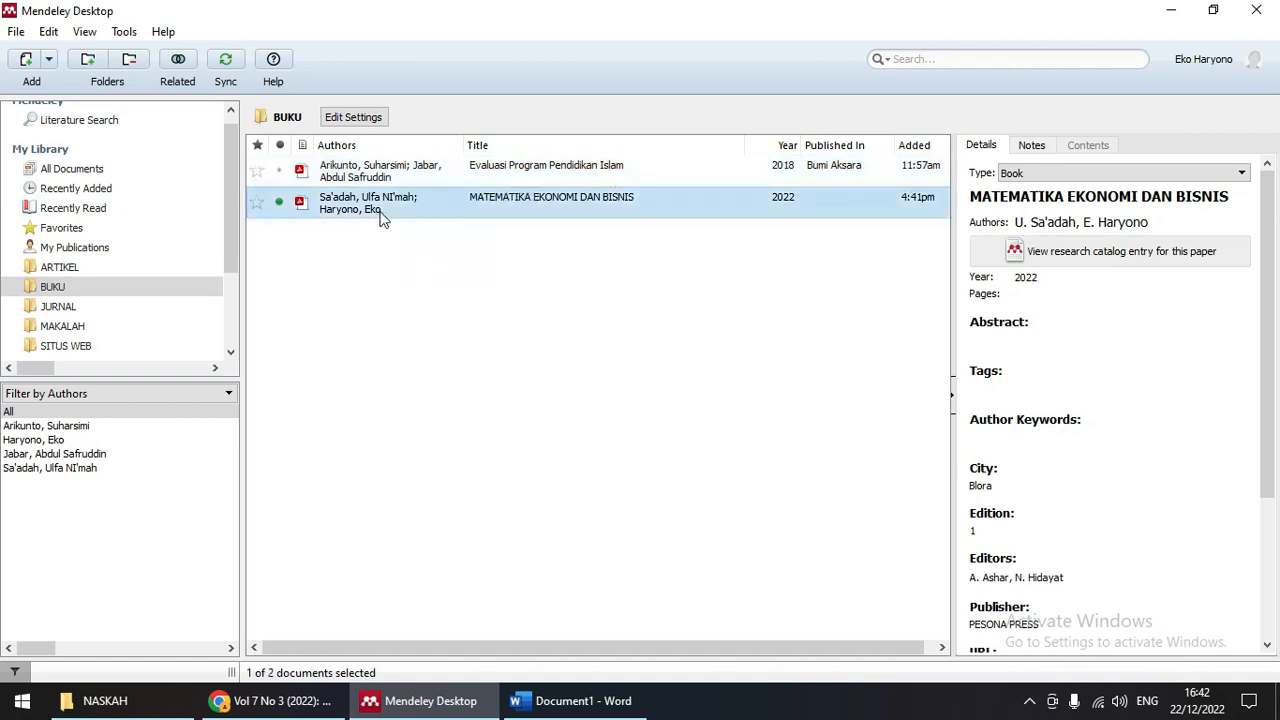
# Step: Open the Evaluasi book's PDF and remove 'Islam' from its title
pyautogui.doubleClick(387, 178)
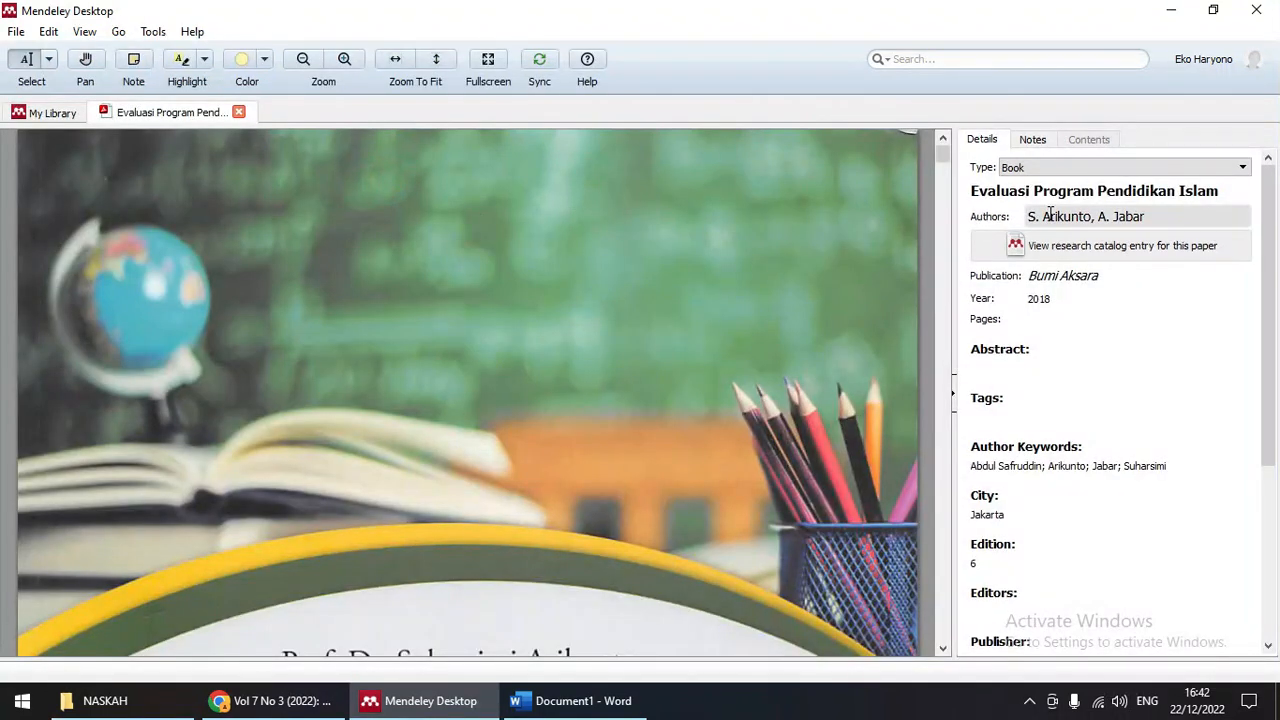
pyautogui.scroll(-5, 350, 370)
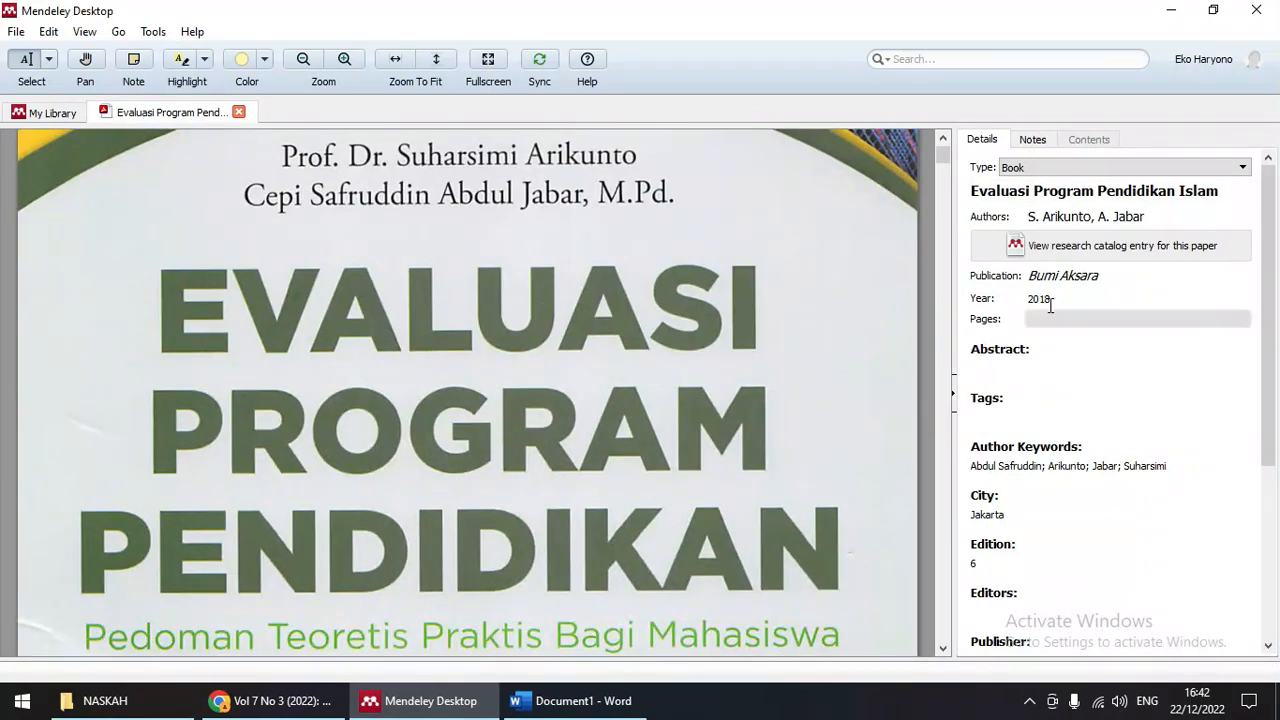
pyautogui.scroll(-3, 623, 423)
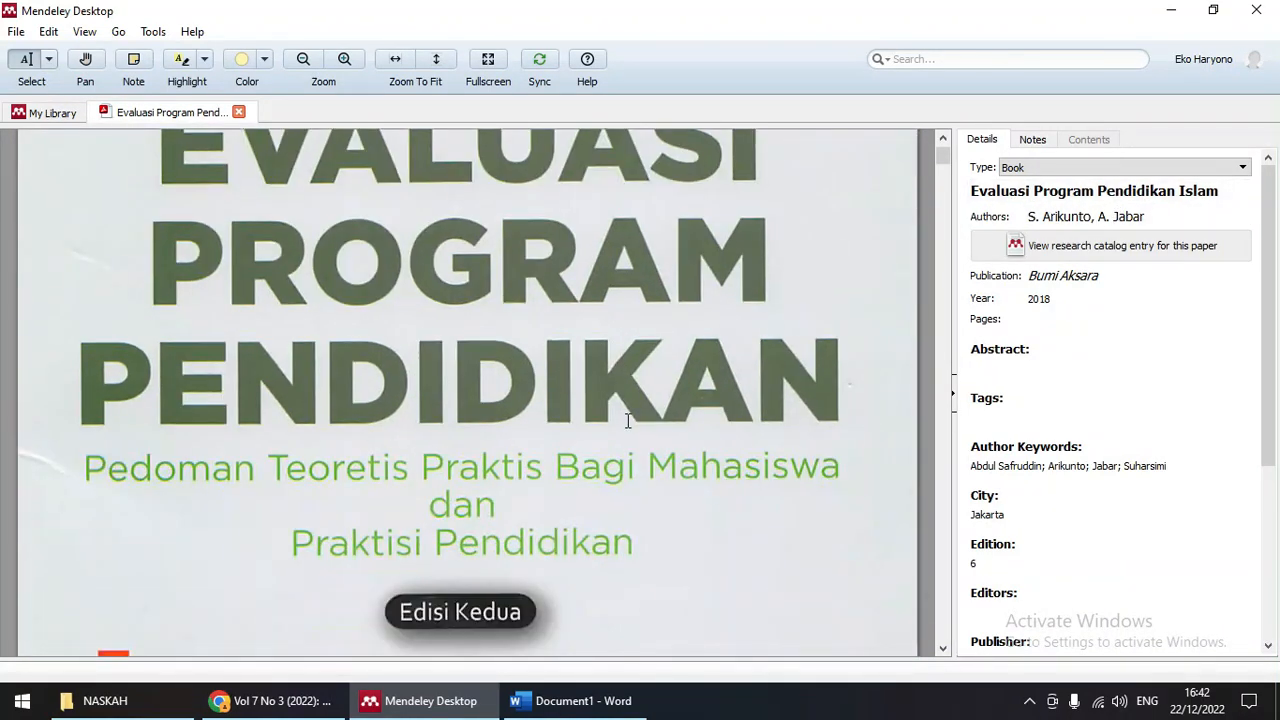
pyautogui.scroll(1, 663, 423)
pyautogui.click(1170, 193)
pyautogui.moveTo(1177, 191); pyautogui.dragTo(1222, 192)
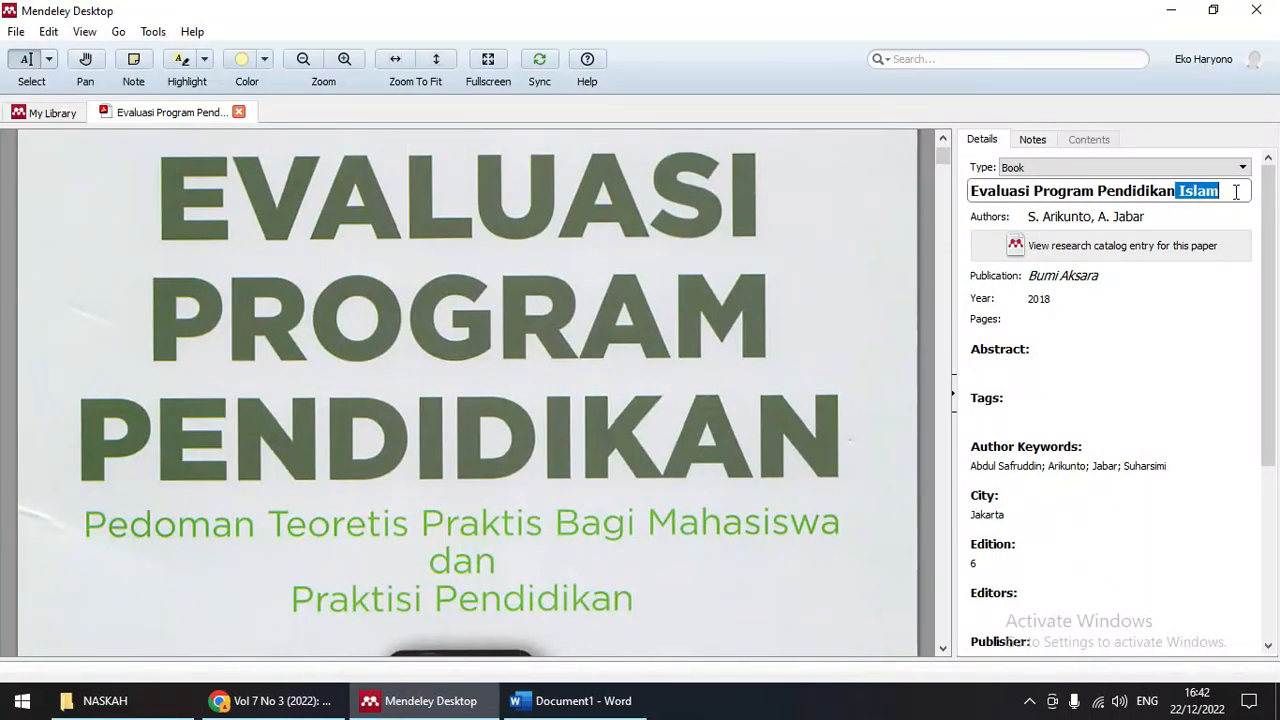
pyautogui.press('BackSpace')
# Step: Correct the order of the second author's given names in the Authors field
pyautogui.scroll(-1, 593, 306)
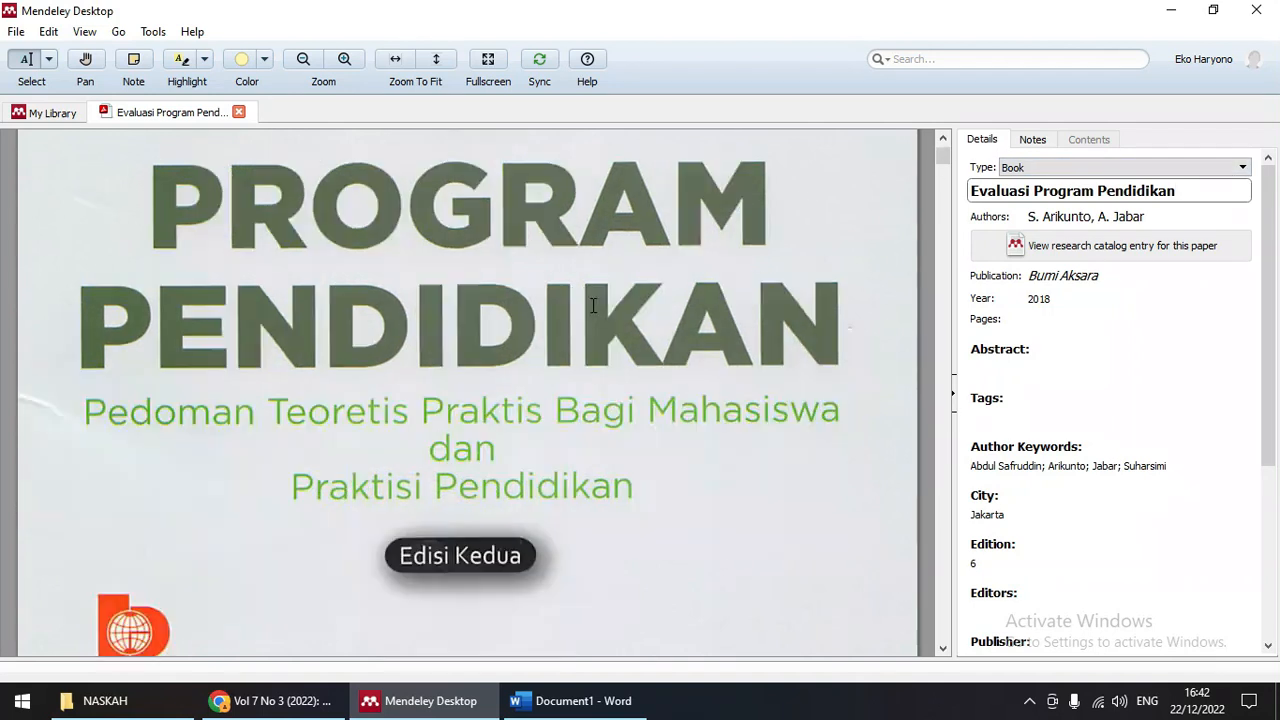
pyautogui.scroll(-5, 593, 306)
pyautogui.scroll(-3, 595, 309)
pyautogui.scroll(7, 597, 300)
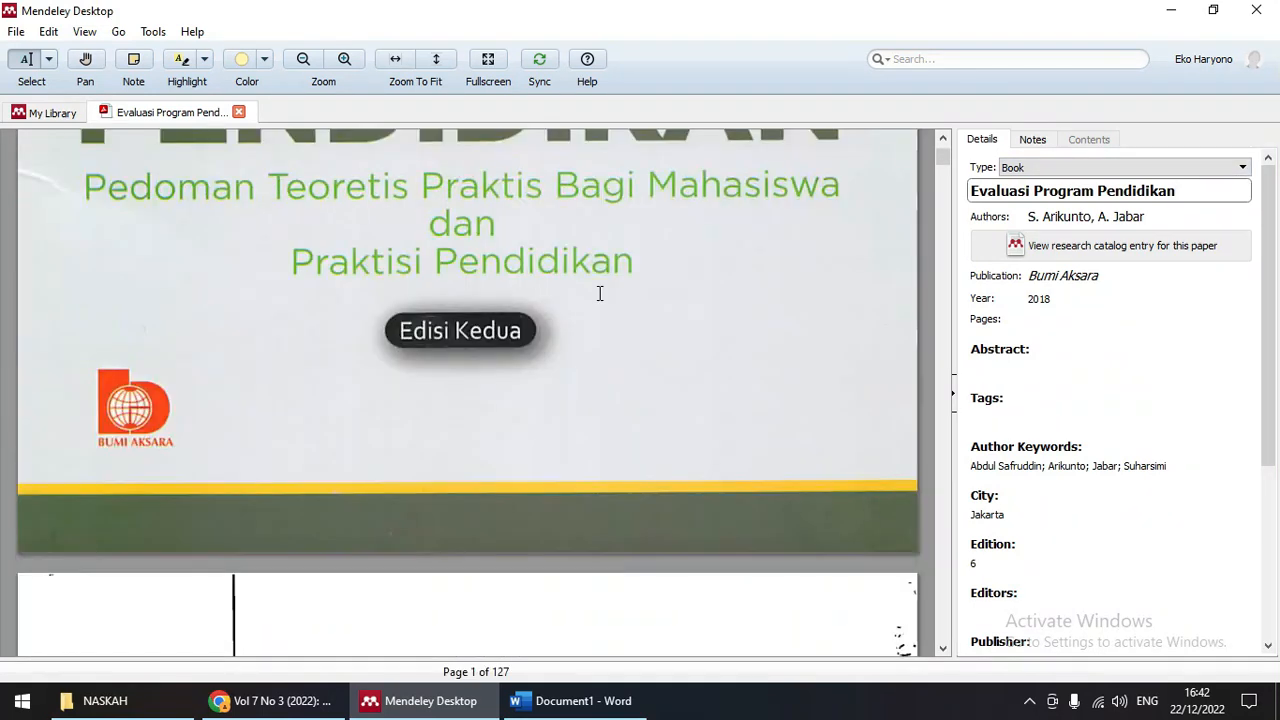
pyautogui.scroll(8, 600, 293)
pyautogui.scroll(-2, 600, 293)
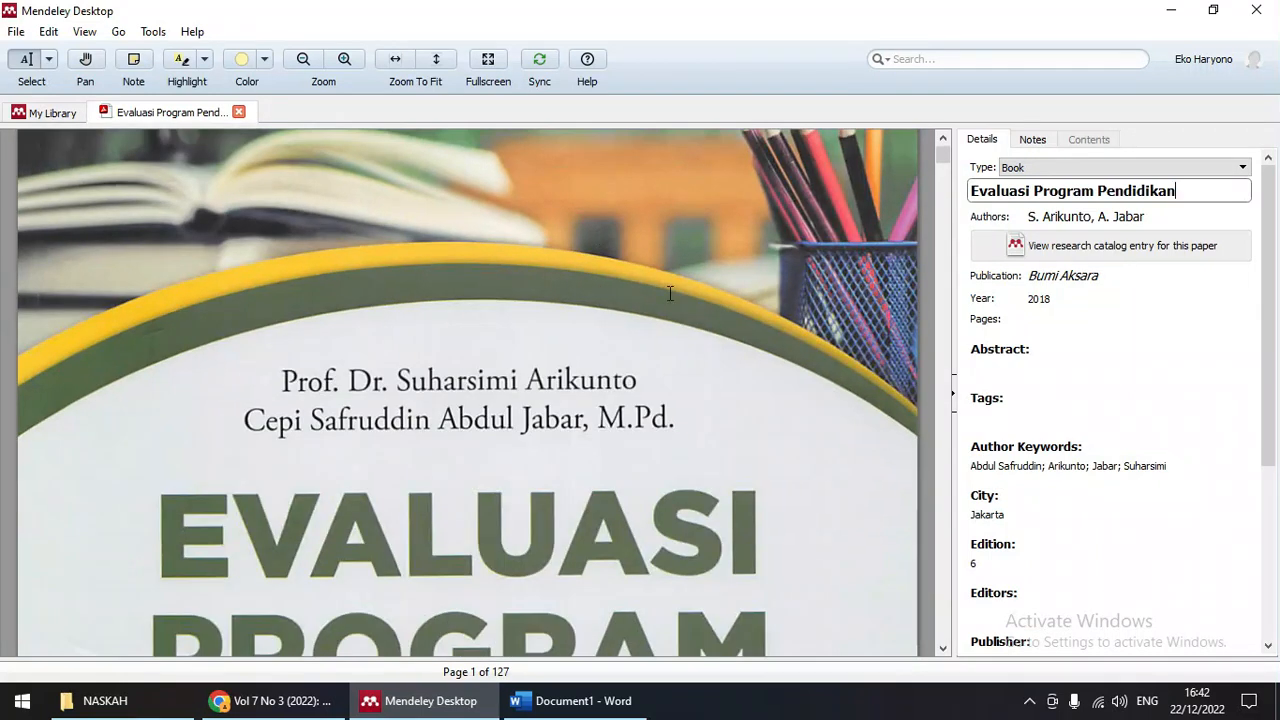
pyautogui.click(1100, 216)
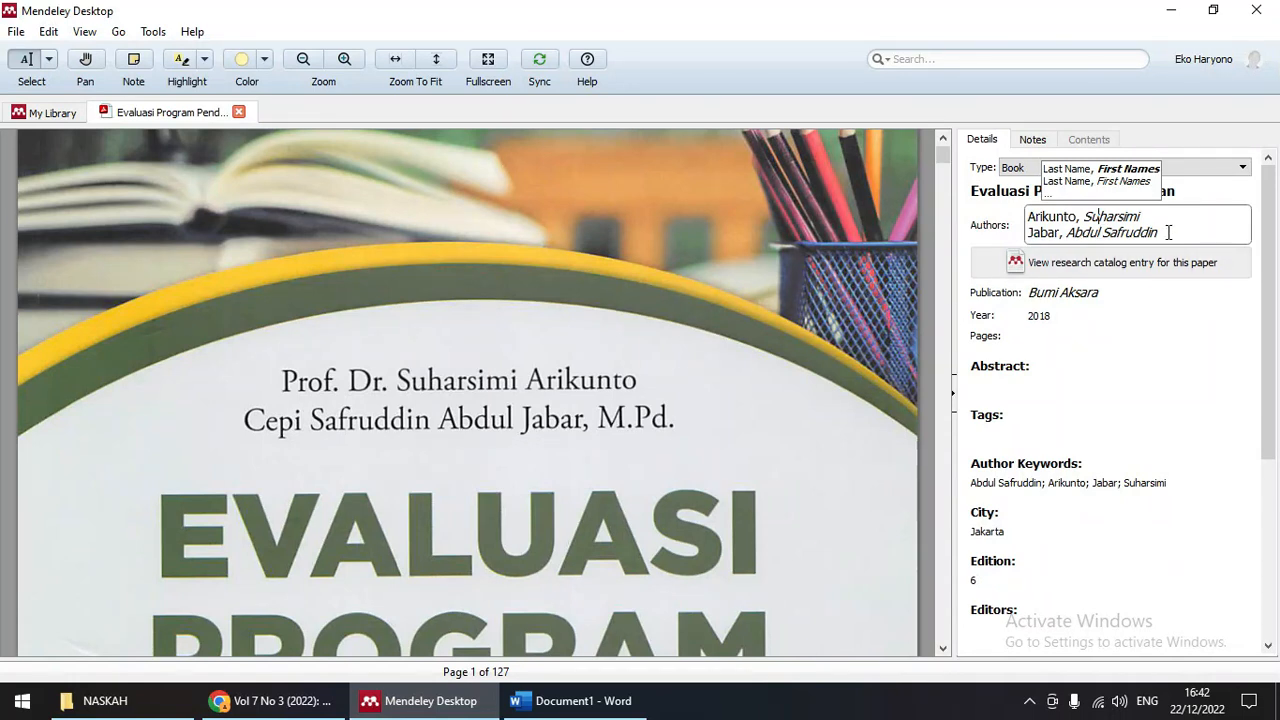
pyautogui.moveTo(1103, 232); pyautogui.dragTo(1159, 234)
pyautogui.hotkey('ctrl', 'c')
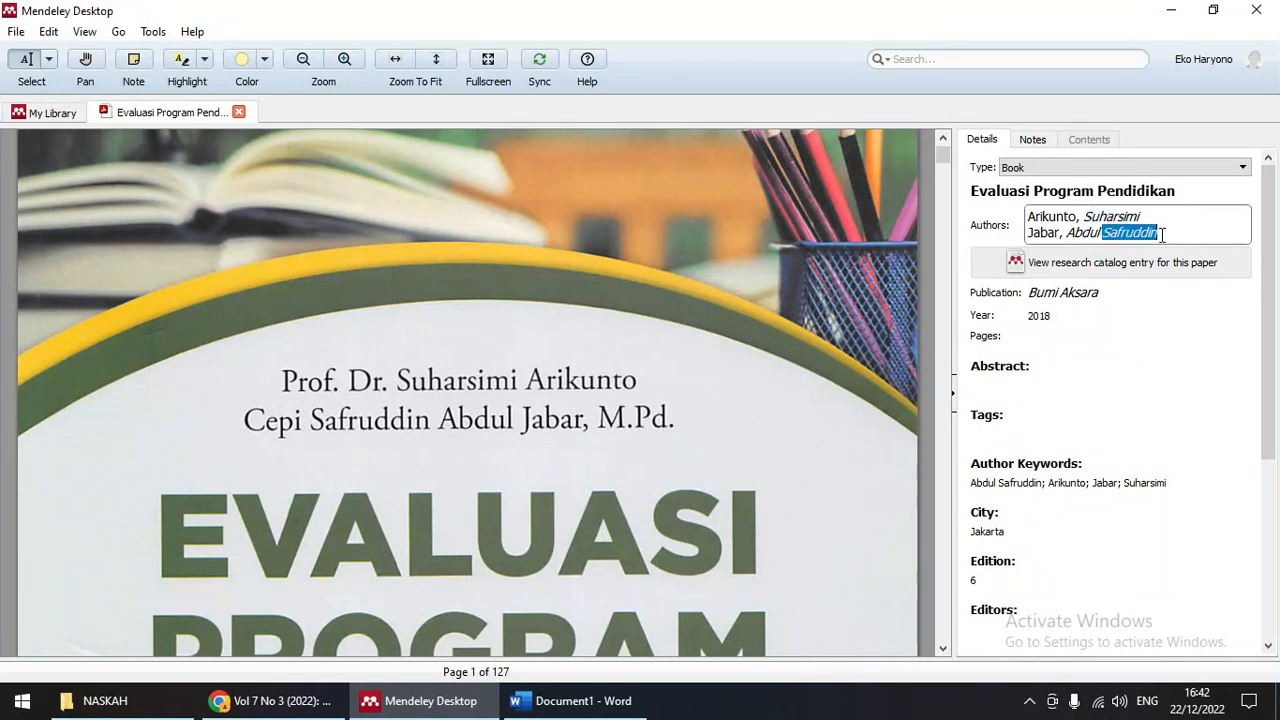
pyautogui.press('BackSpace')
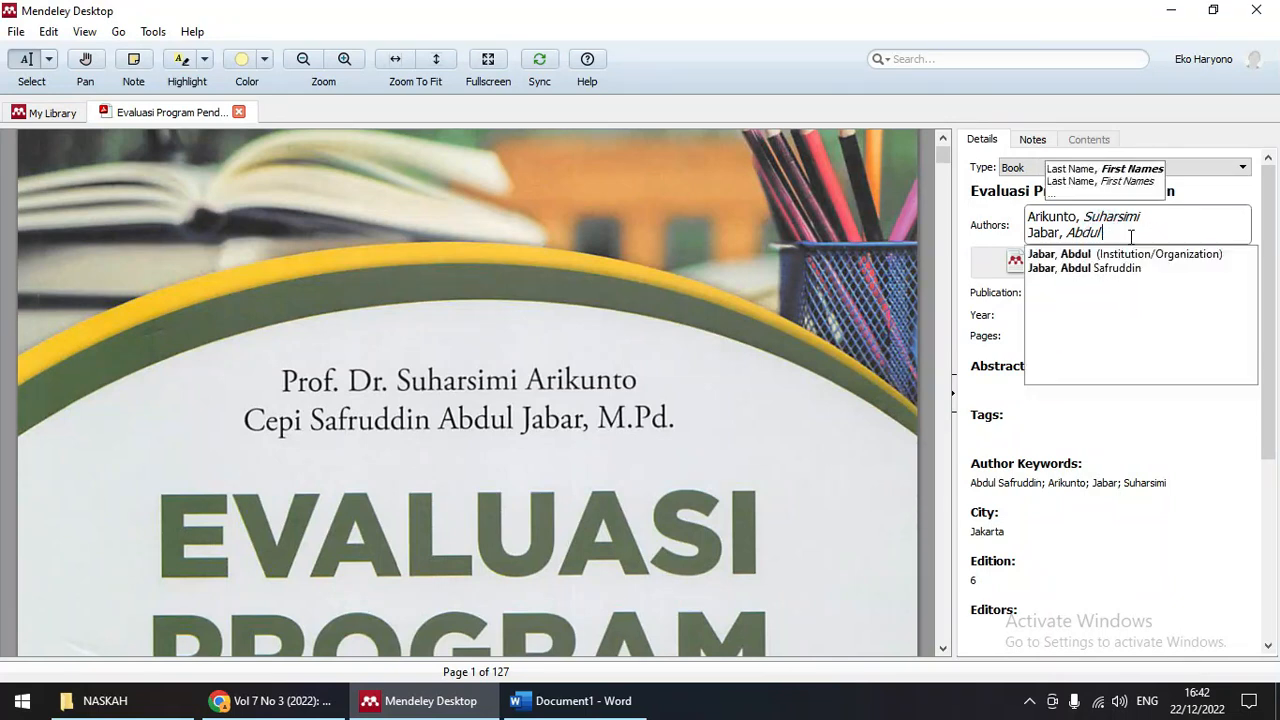
pyautogui.click(1071, 232)
pyautogui.hotkey('ctrl', 'v')
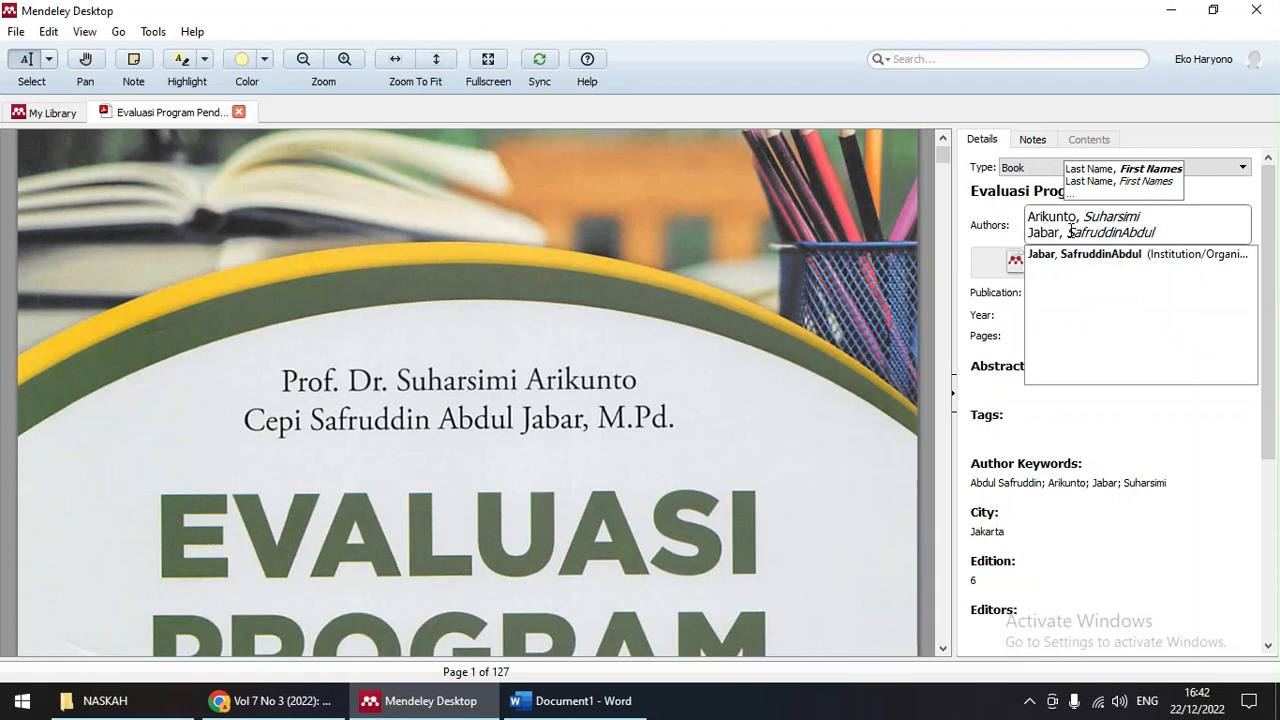
pyautogui.click(961, 219)
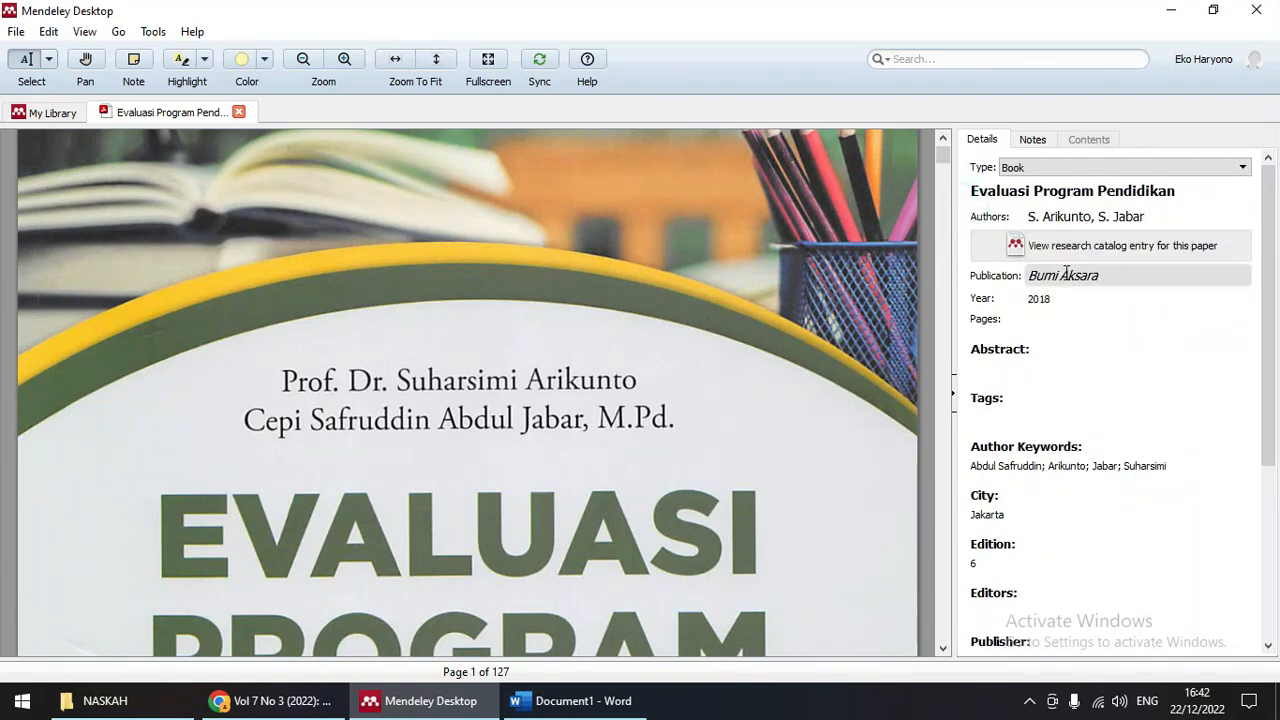
# Step: Scroll through the PDF to the credits page showing Edisi Kedua
pyautogui.scroll(-8, 623, 357)
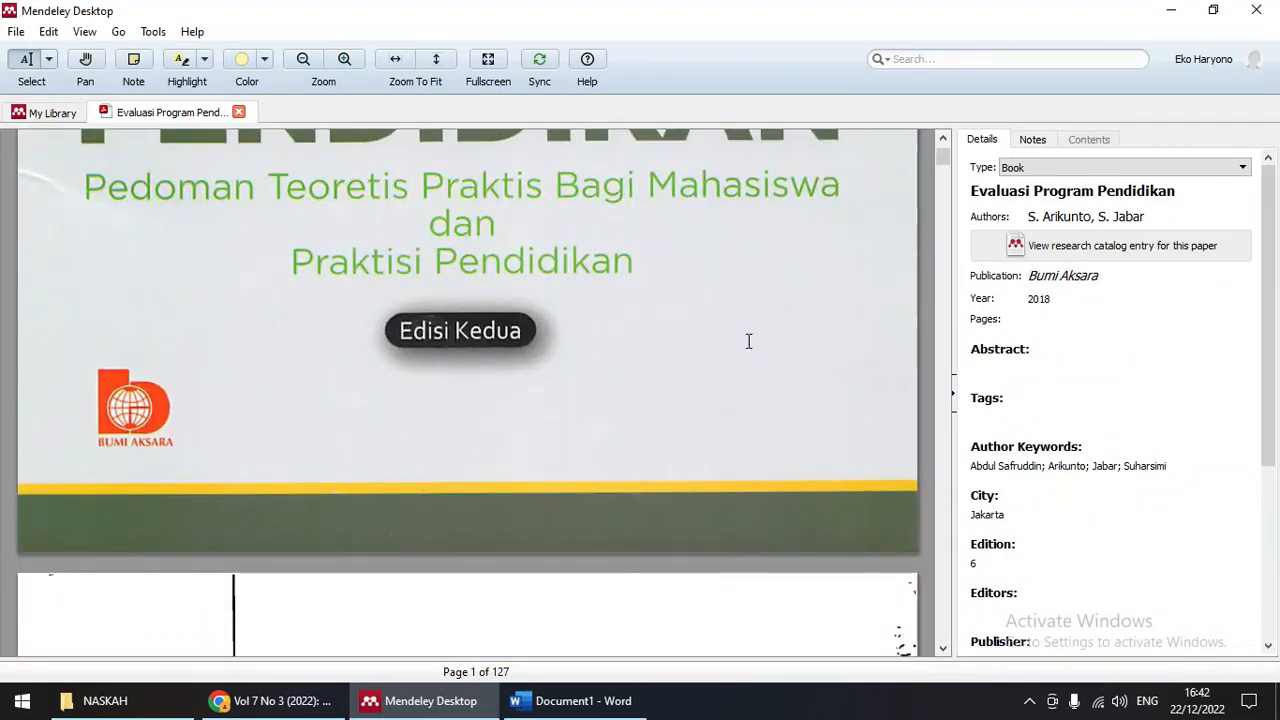
pyautogui.scroll(10, 757, 343)
pyautogui.scroll(-15, 766, 340)
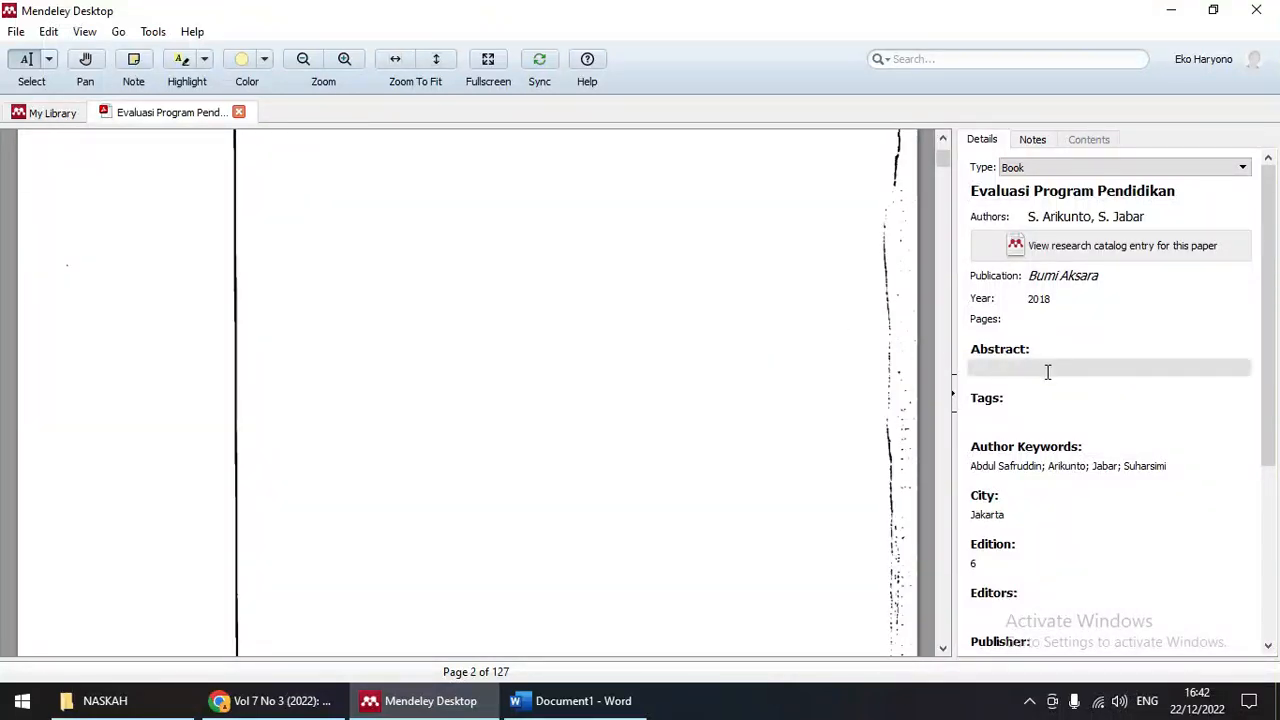
pyautogui.scroll(-10, 586, 314)
pyautogui.scroll(-8, 591, 314)
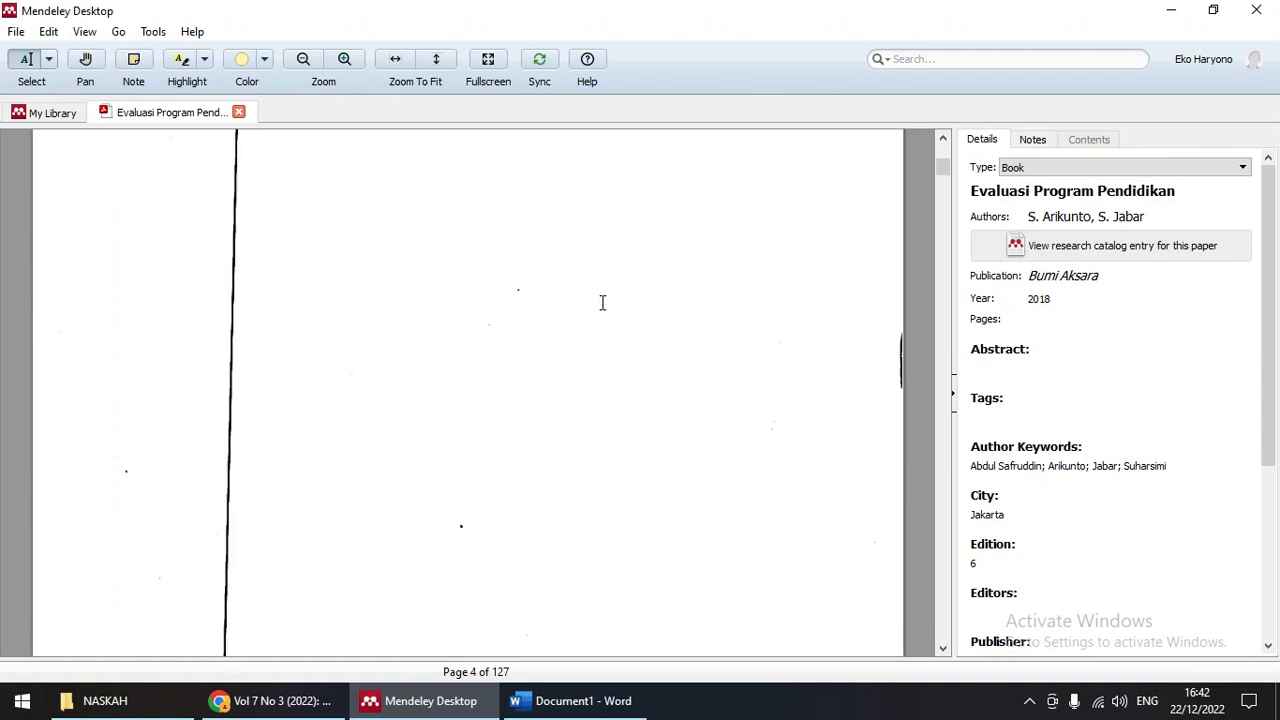
pyautogui.scroll(-10, 601, 306)
pyautogui.scroll(-8, 605, 295)
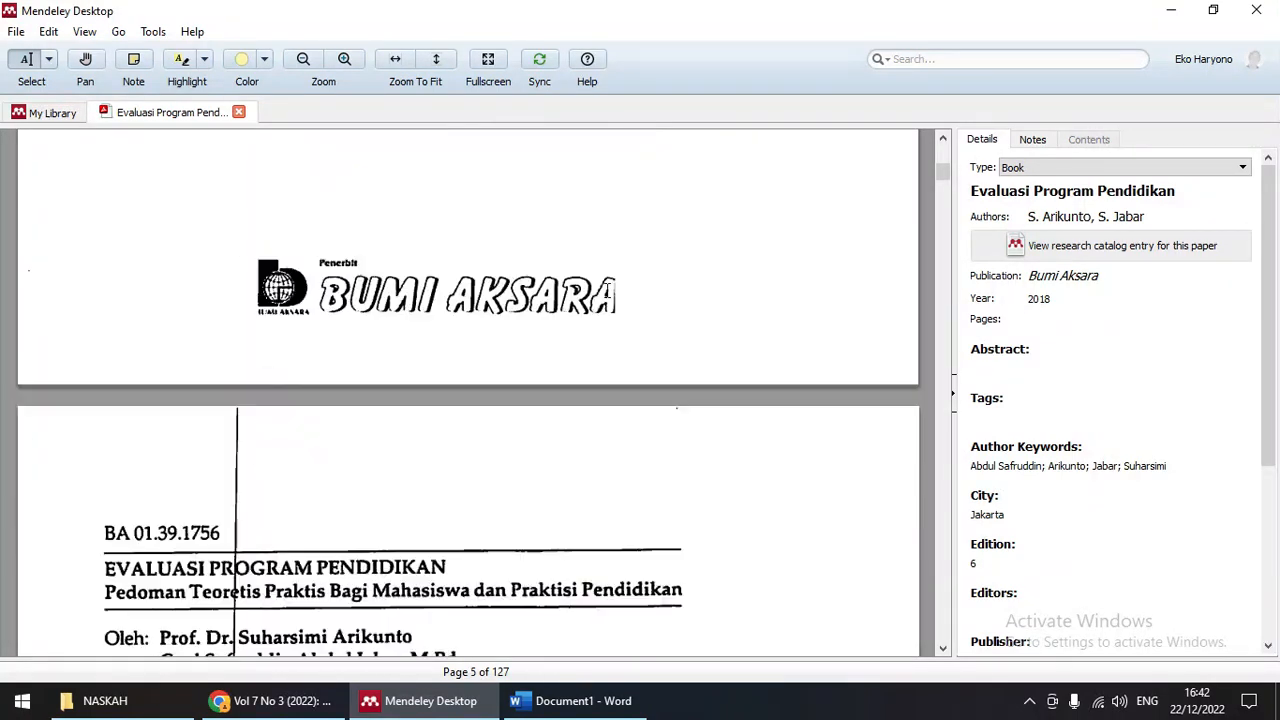
pyautogui.scroll(-3, 611, 288)
pyautogui.scroll(-9, 611, 288)
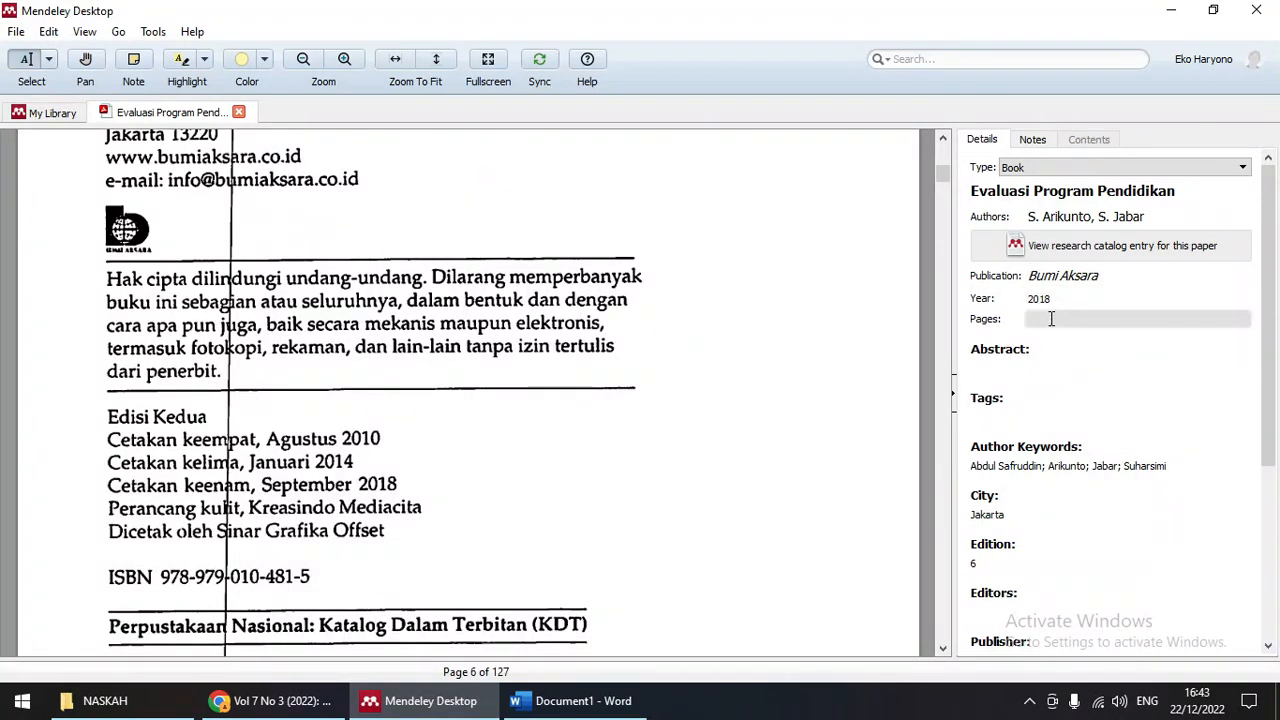
pyautogui.scroll(-2, 1048, 426)
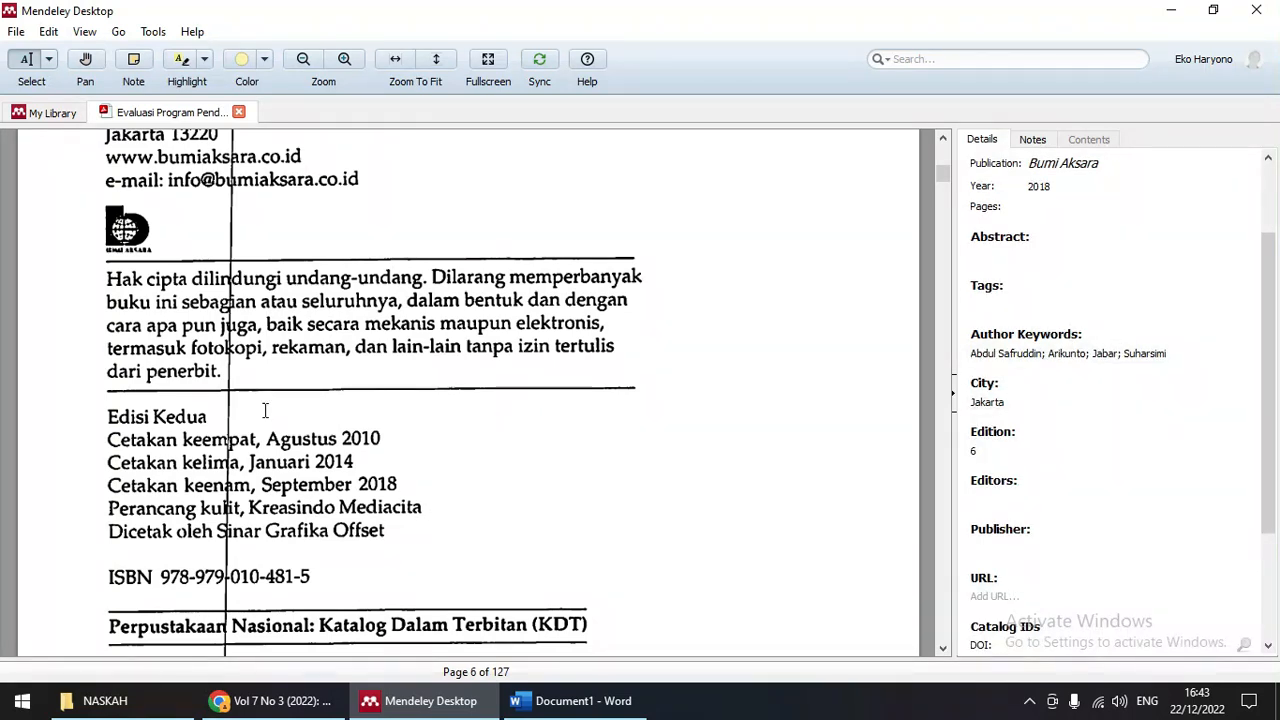
pyautogui.scroll(1, 356, 457)
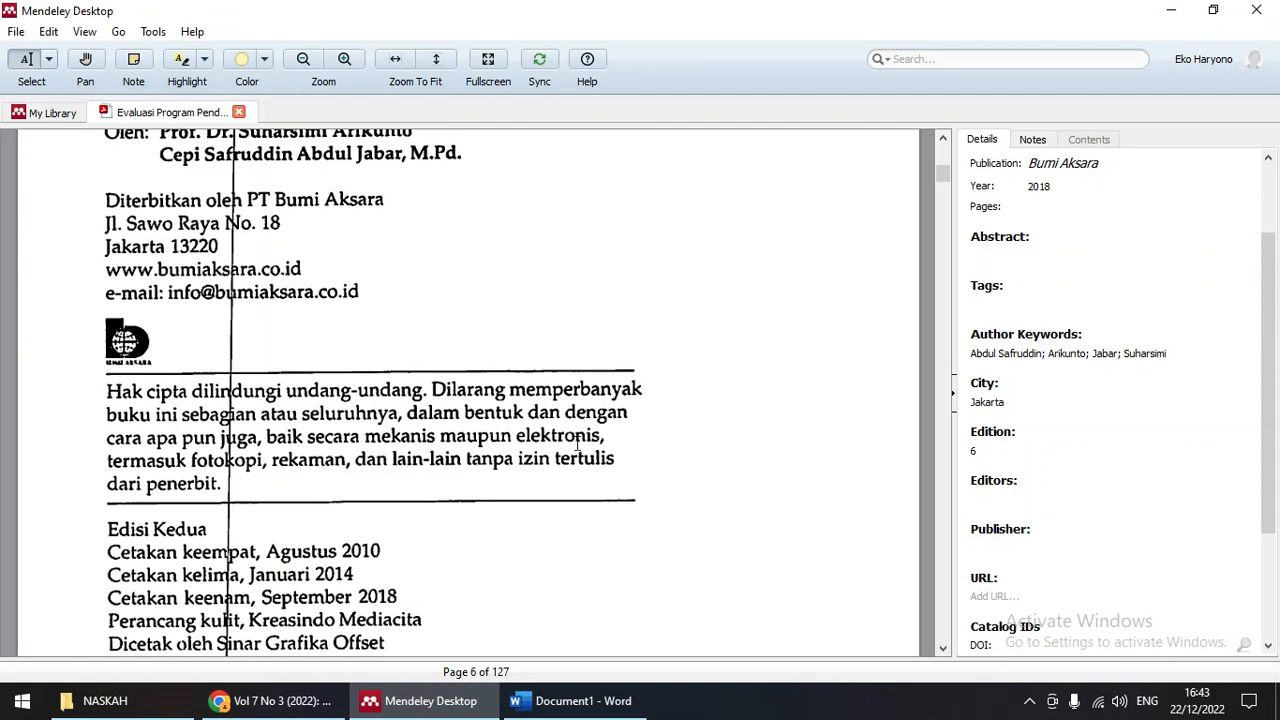
pyautogui.scroll(10, 577, 445)
pyautogui.scroll(-3, 597, 447)
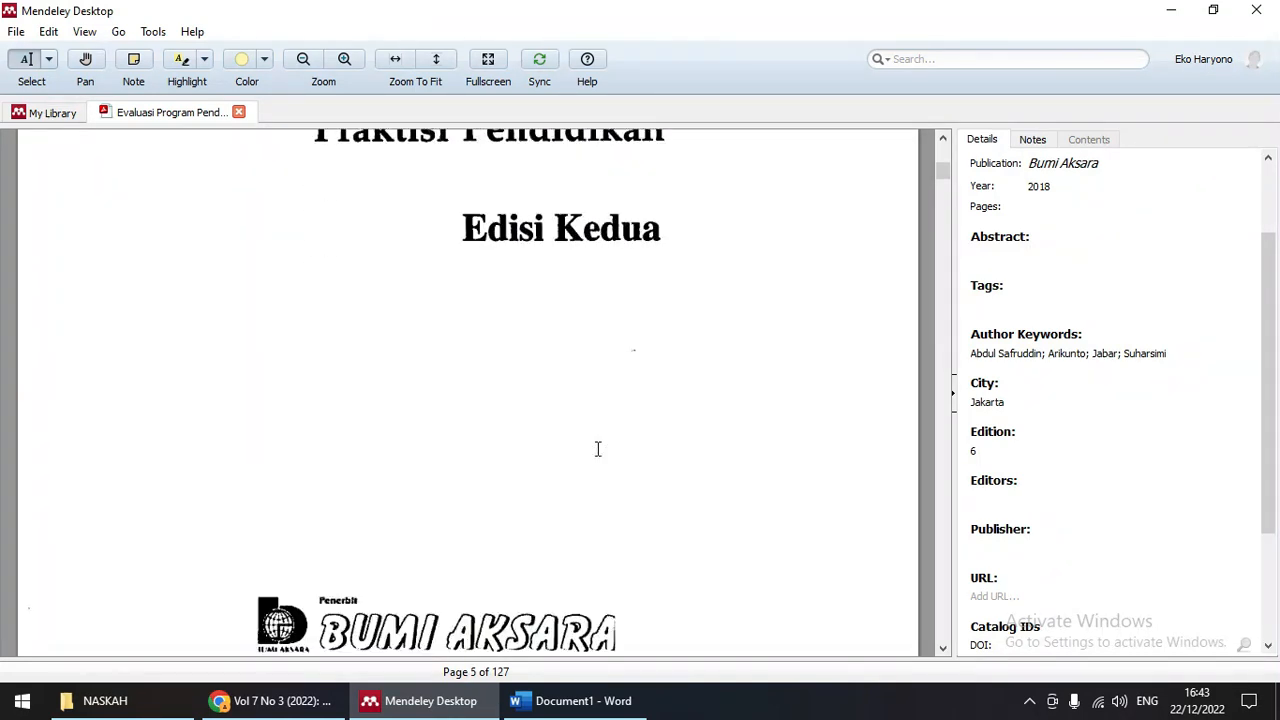
# Step: Change the book's edition from 6 to 2
pyautogui.click(971, 449)
pyautogui.doubleClick(970, 450)
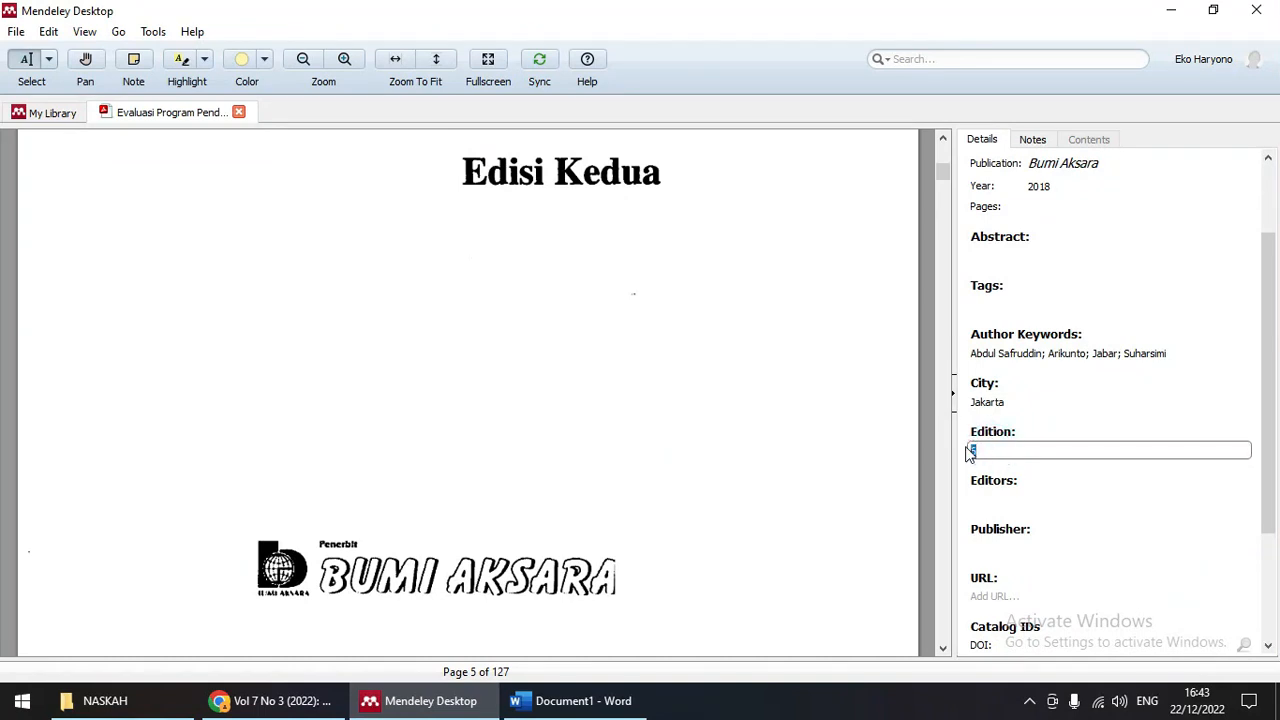
pyautogui.scroll(-8, 640, 437)
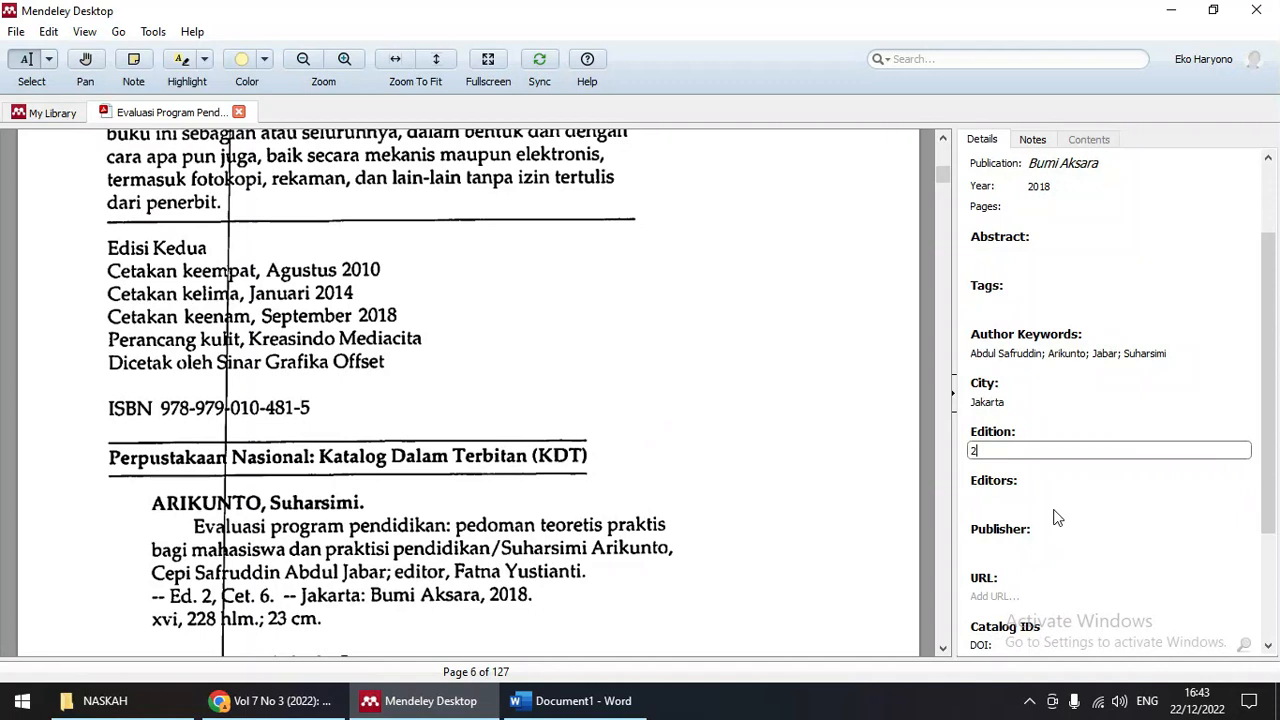
pyautogui.scroll(-2, 1057, 518)
pyautogui.click(1013, 605)
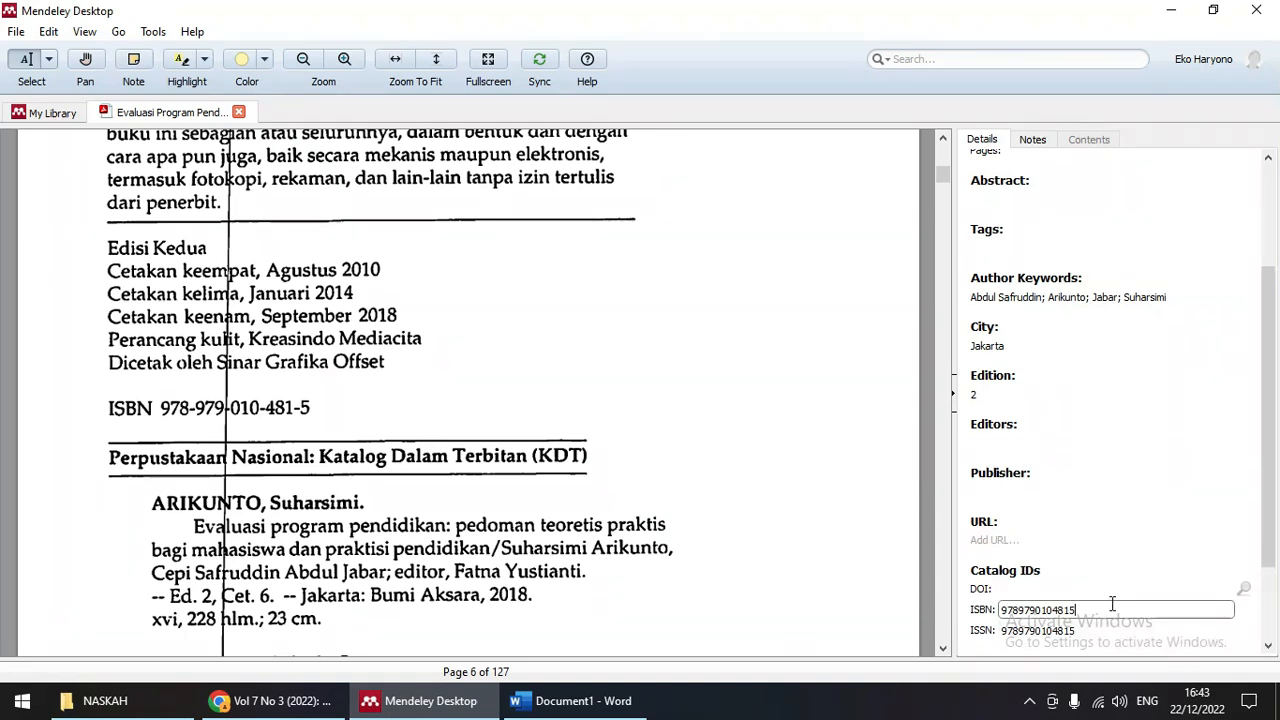
pyautogui.click(1163, 510)
pyautogui.click(1121, 563)
pyautogui.scroll(-2, 1121, 563)
# Step: Clear the duplicate ISSN value, recheck the ISBN, and sync the library
pyautogui.click(1105, 512)
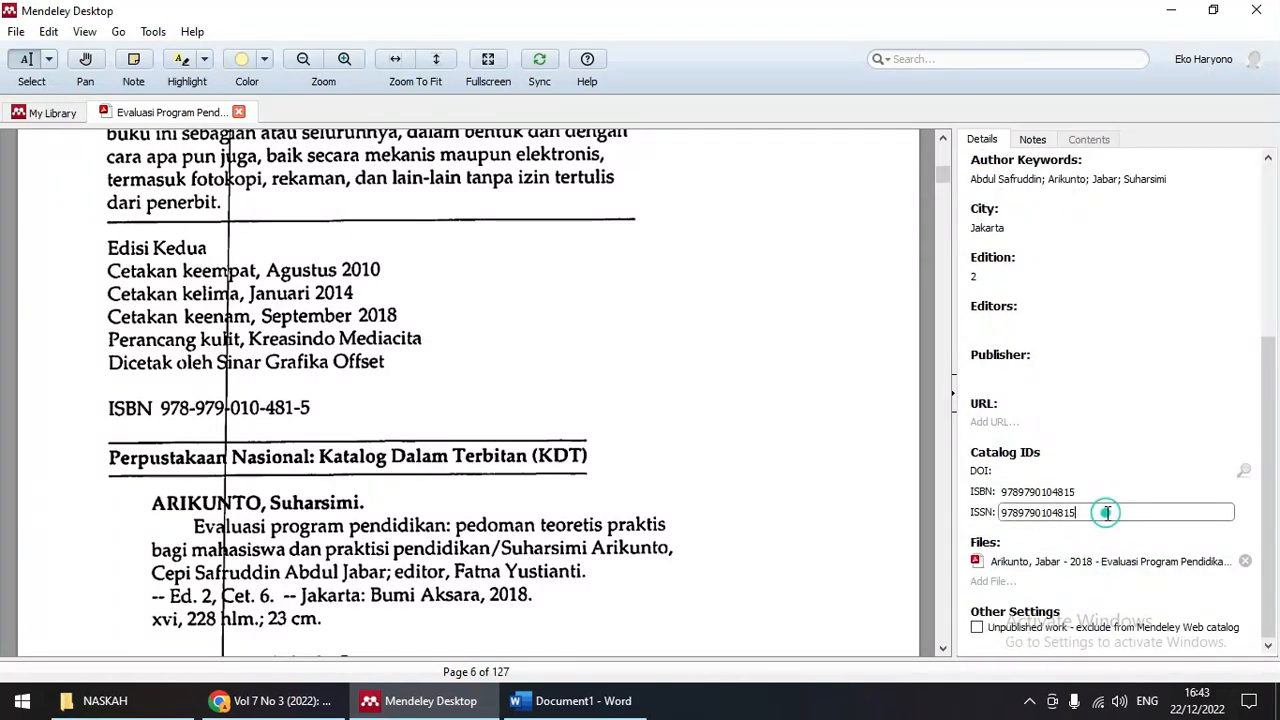
pyautogui.moveTo(1108, 512); pyautogui.dragTo(985, 512)
pyautogui.press('BackSpace')
pyautogui.click(1068, 492)
pyautogui.click(1068, 492)
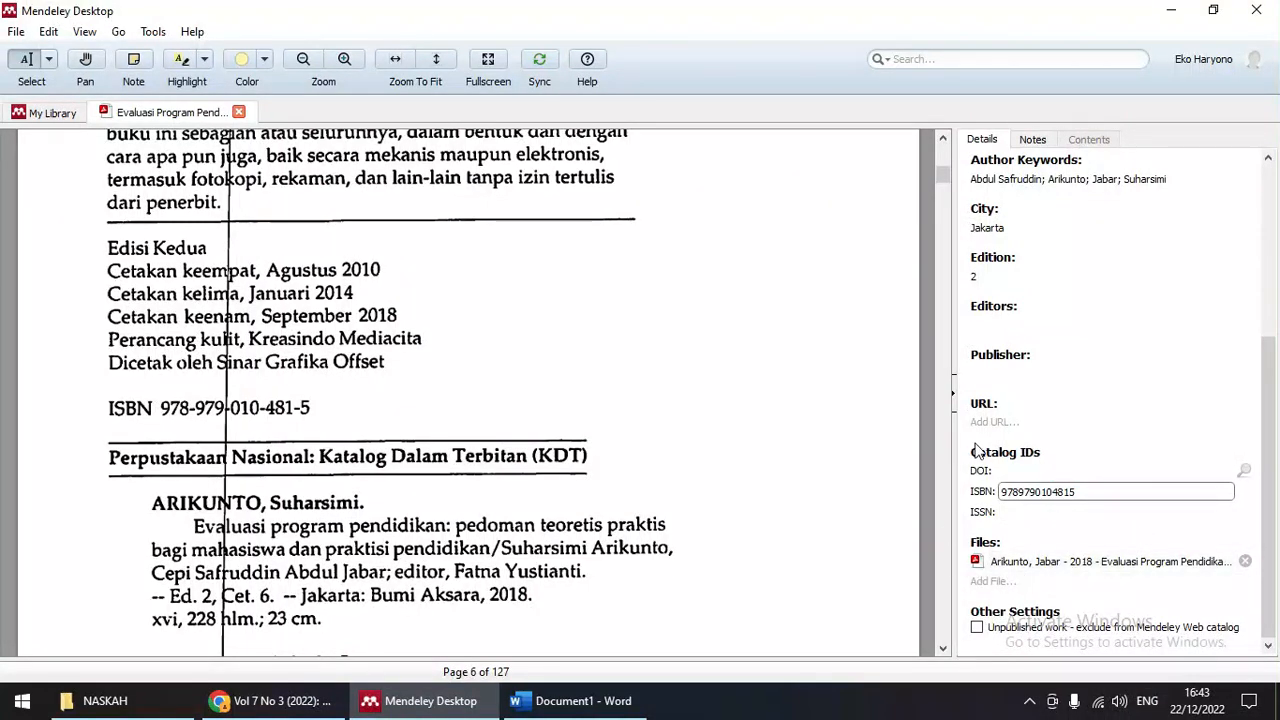
pyautogui.scroll(2, 564, 250)
pyautogui.click(539, 62)
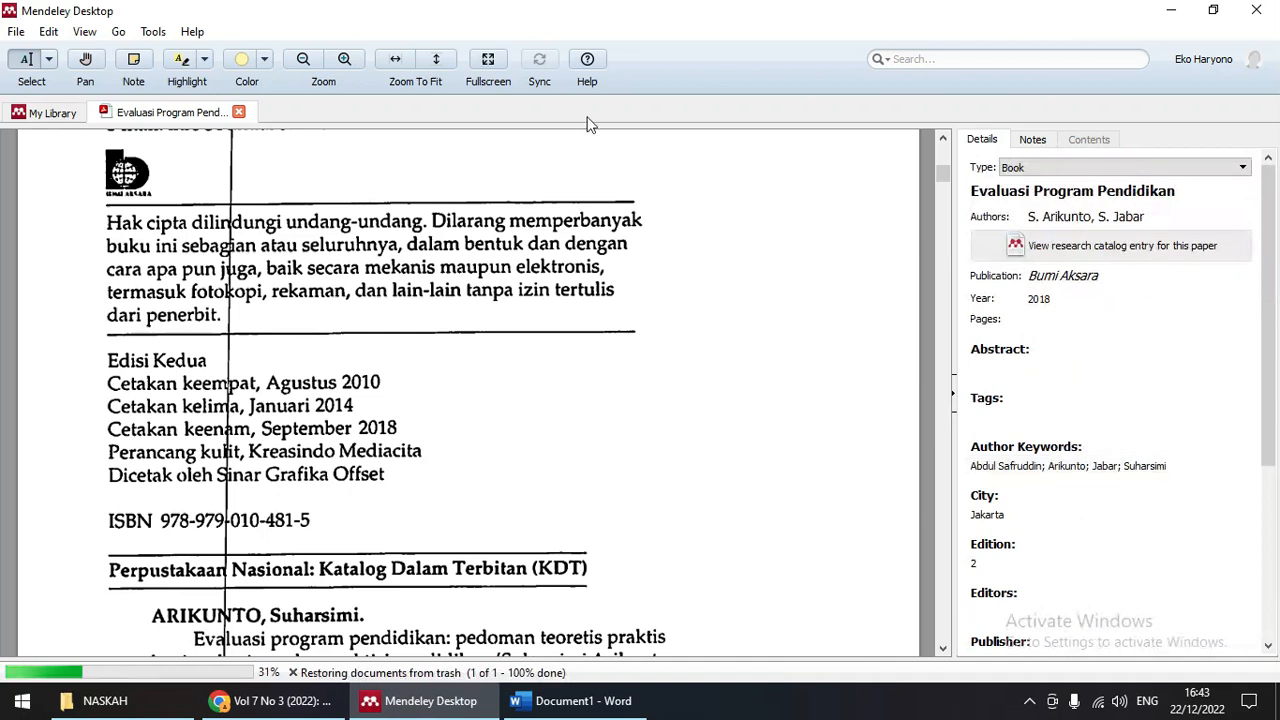
# Step: Close the Evaluasi PDF, compare both book entries' details, and open the JURNAL folder
pyautogui.click(240, 114)
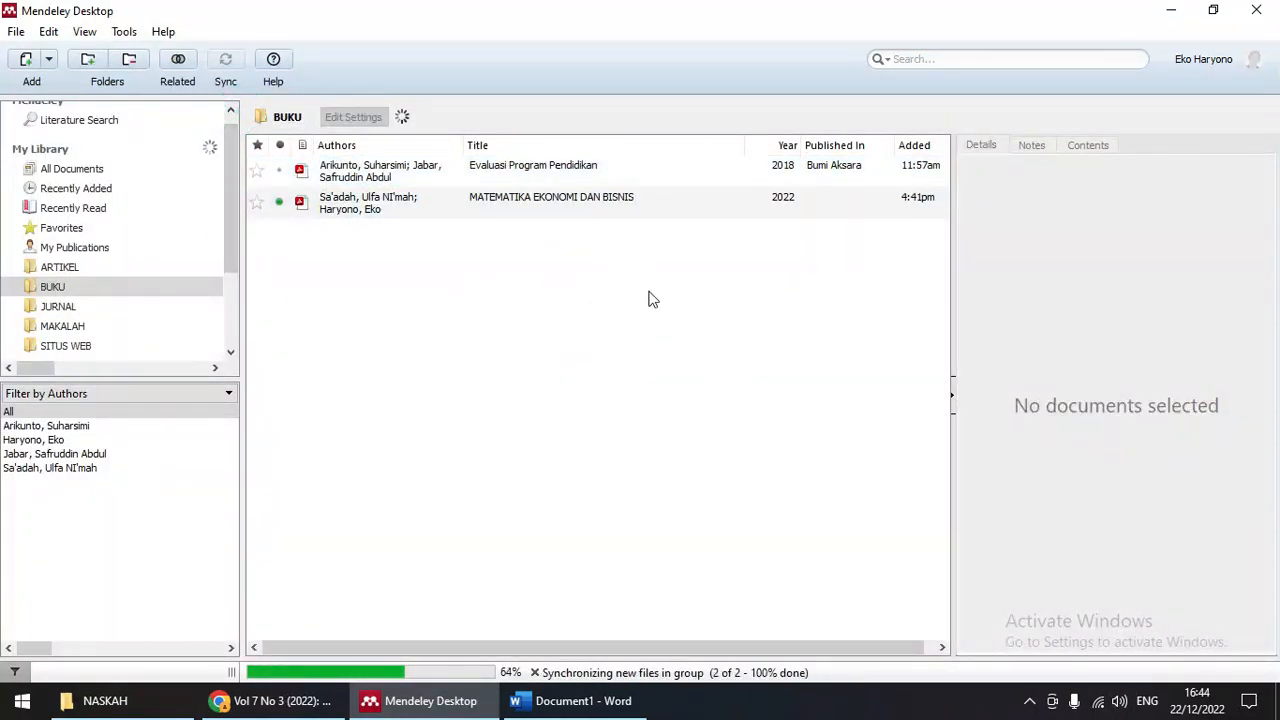
pyautogui.click(440, 172)
pyautogui.click(437, 199)
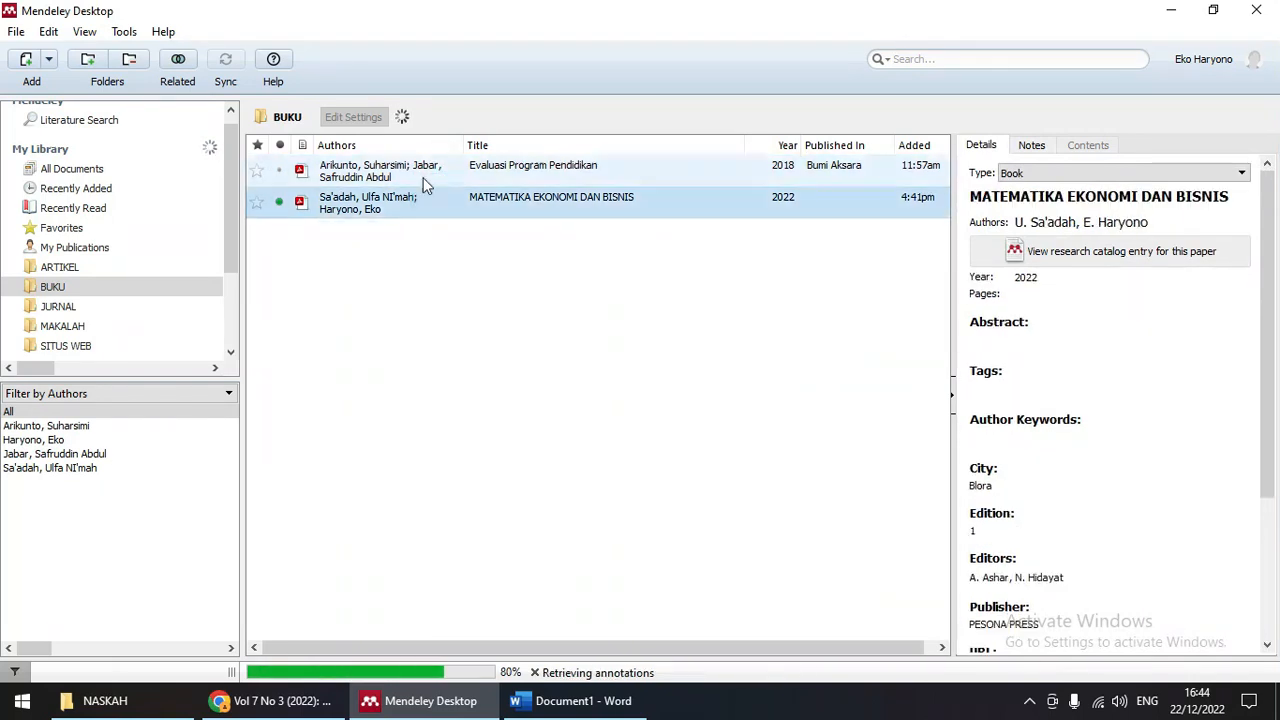
pyautogui.click(420, 172)
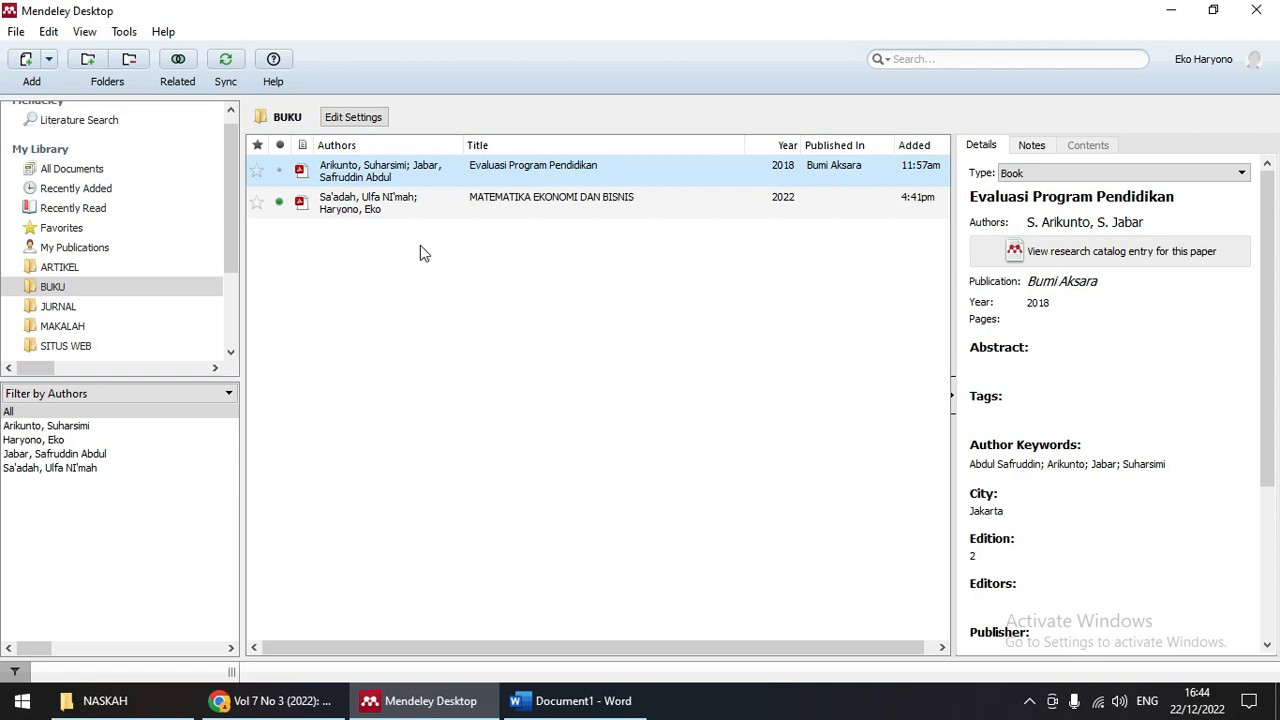
pyautogui.click(382, 203)
pyautogui.click(386, 167)
pyautogui.click(388, 205)
pyautogui.click(390, 172)
pyautogui.click(389, 205)
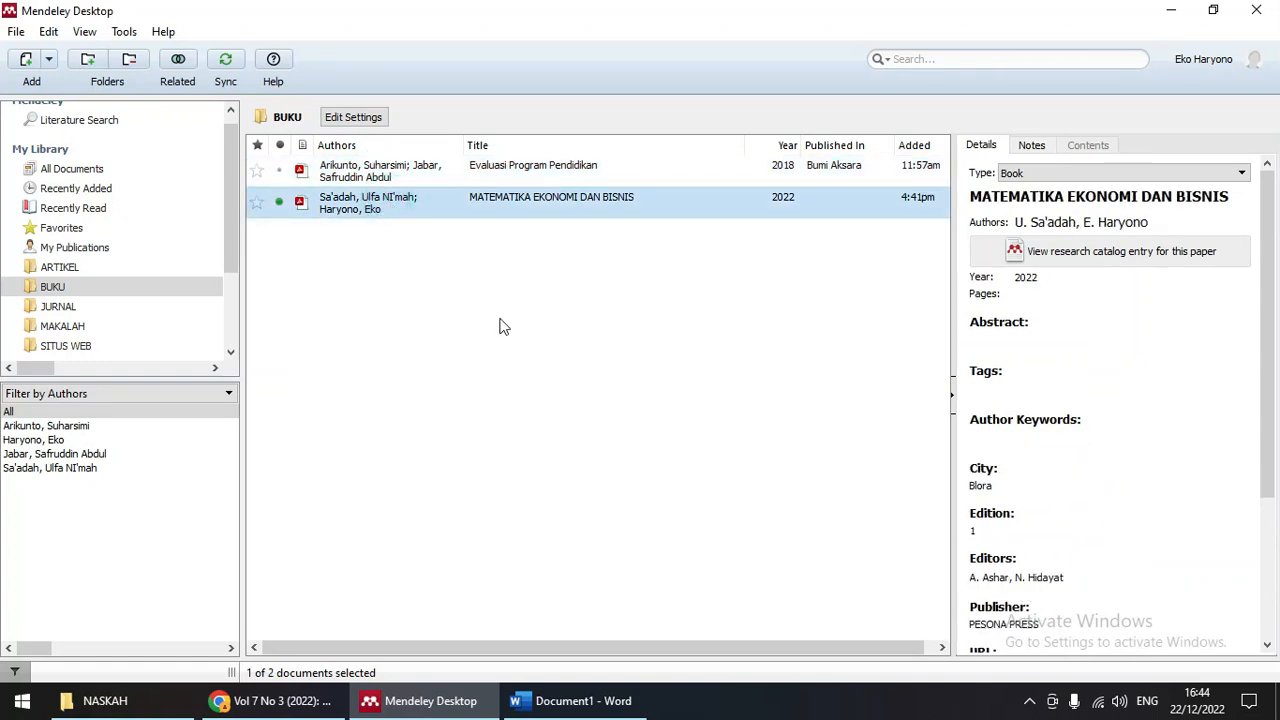
pyautogui.click(75, 306)
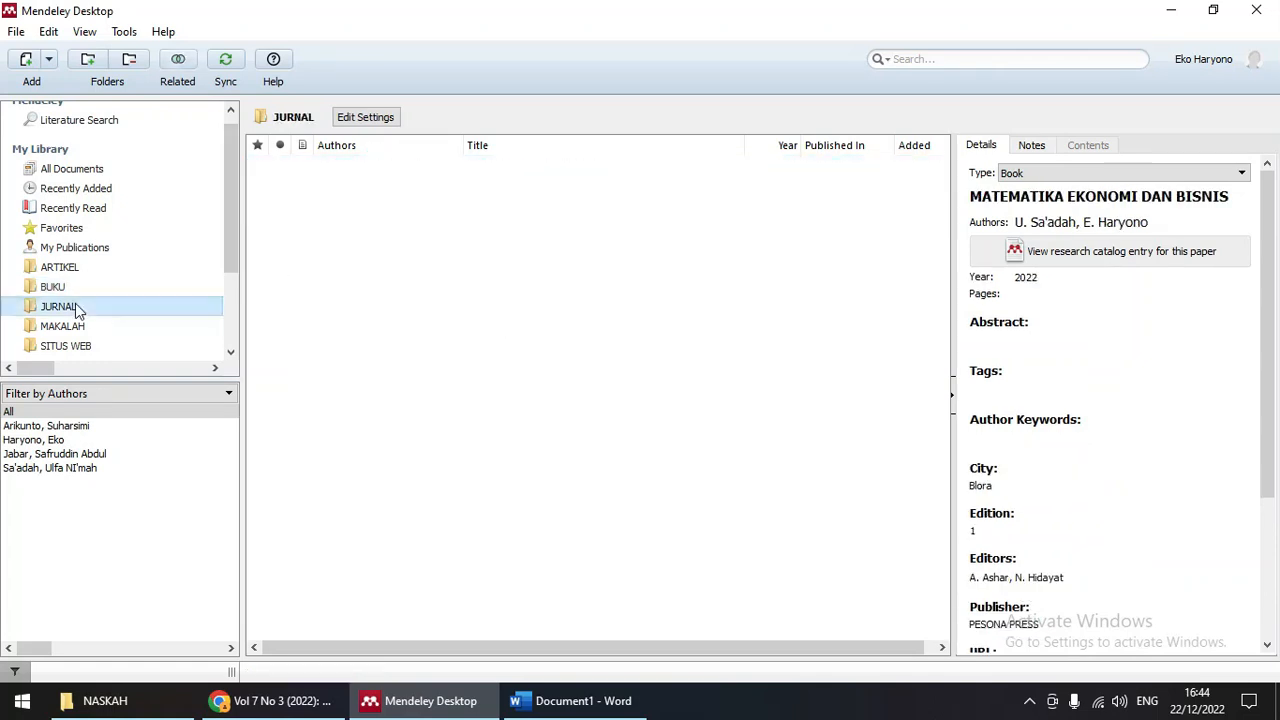
# Step: Import NASKAH JURNAL SARIMAN from the NASKAH folder into JURNAL
pyautogui.click(26, 60)
pyautogui.click(300, 222)
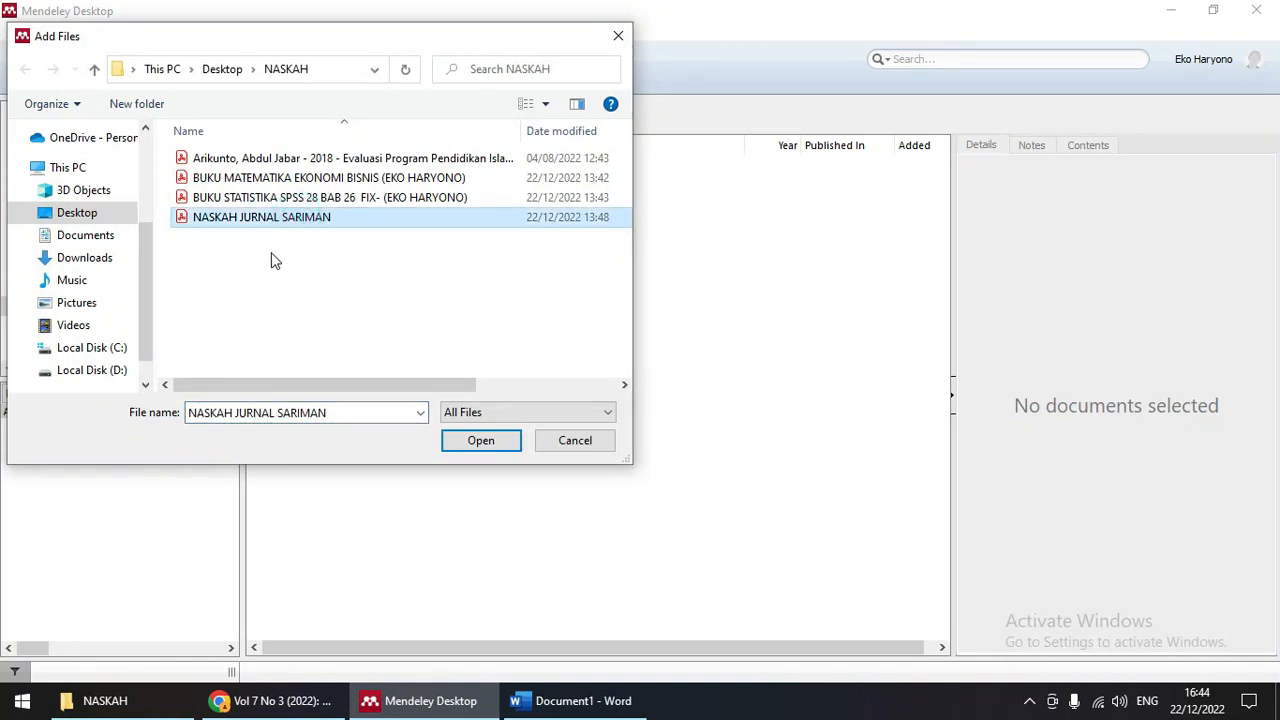
pyautogui.click(480, 440)
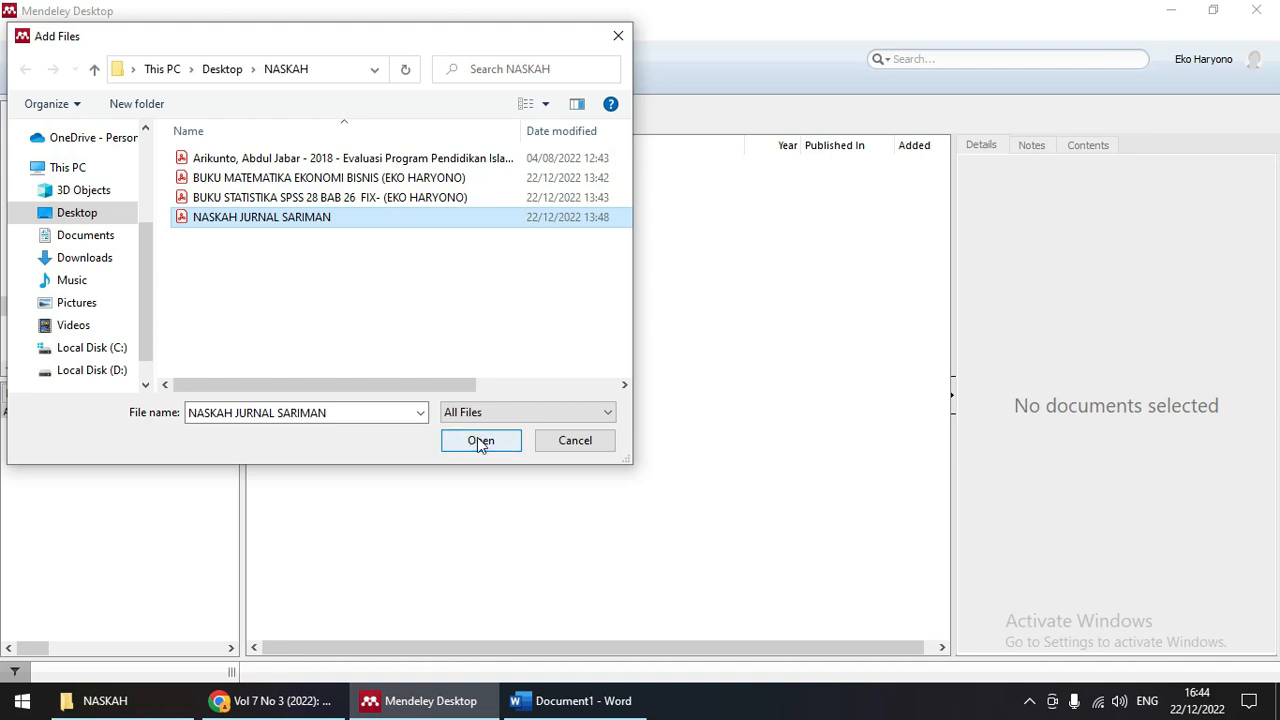
pyautogui.click(480, 440)
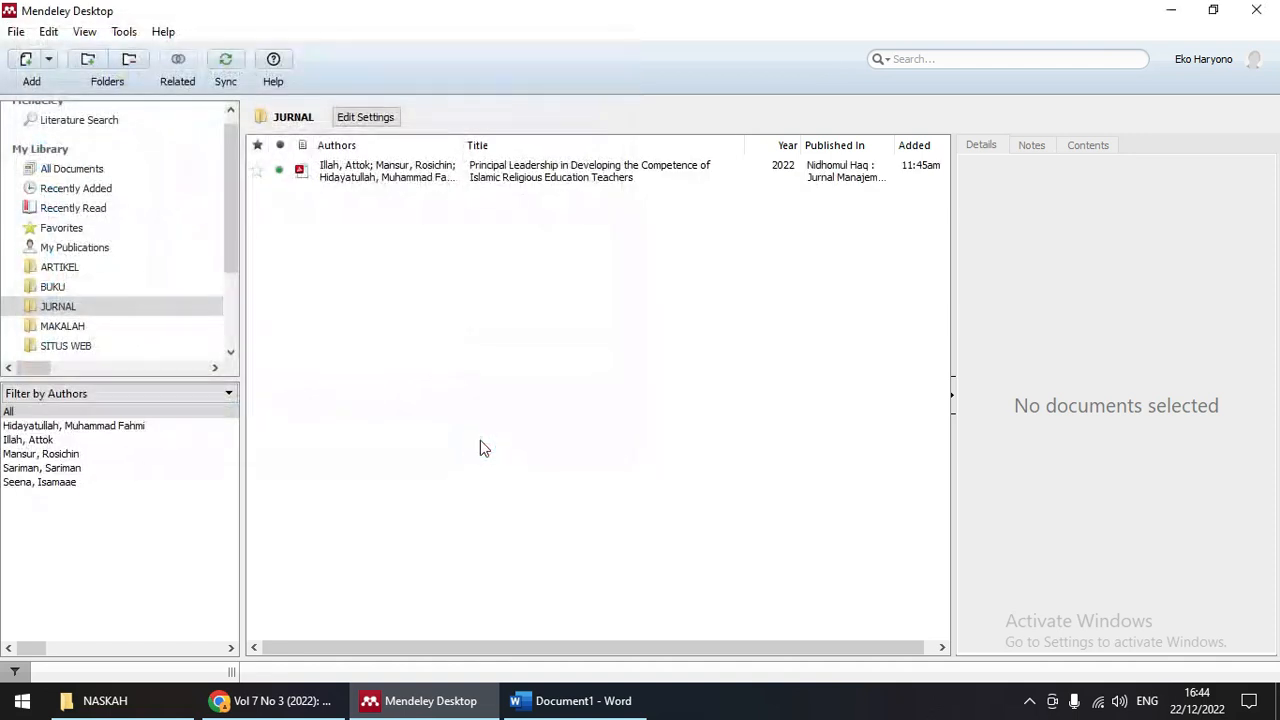
# Step: Review the Principal Leadership article's Journal Article type, title, authors and 2022 year in Details
pyautogui.click(414, 181)
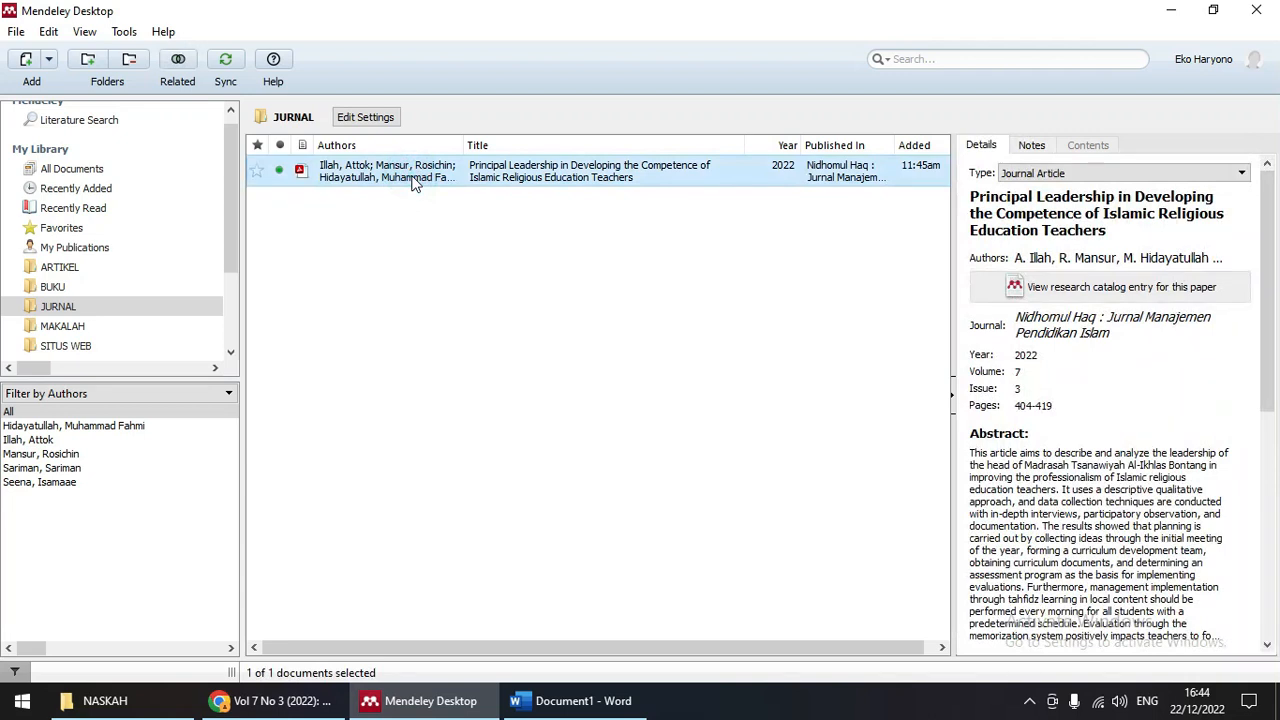
pyautogui.click(1073, 176)
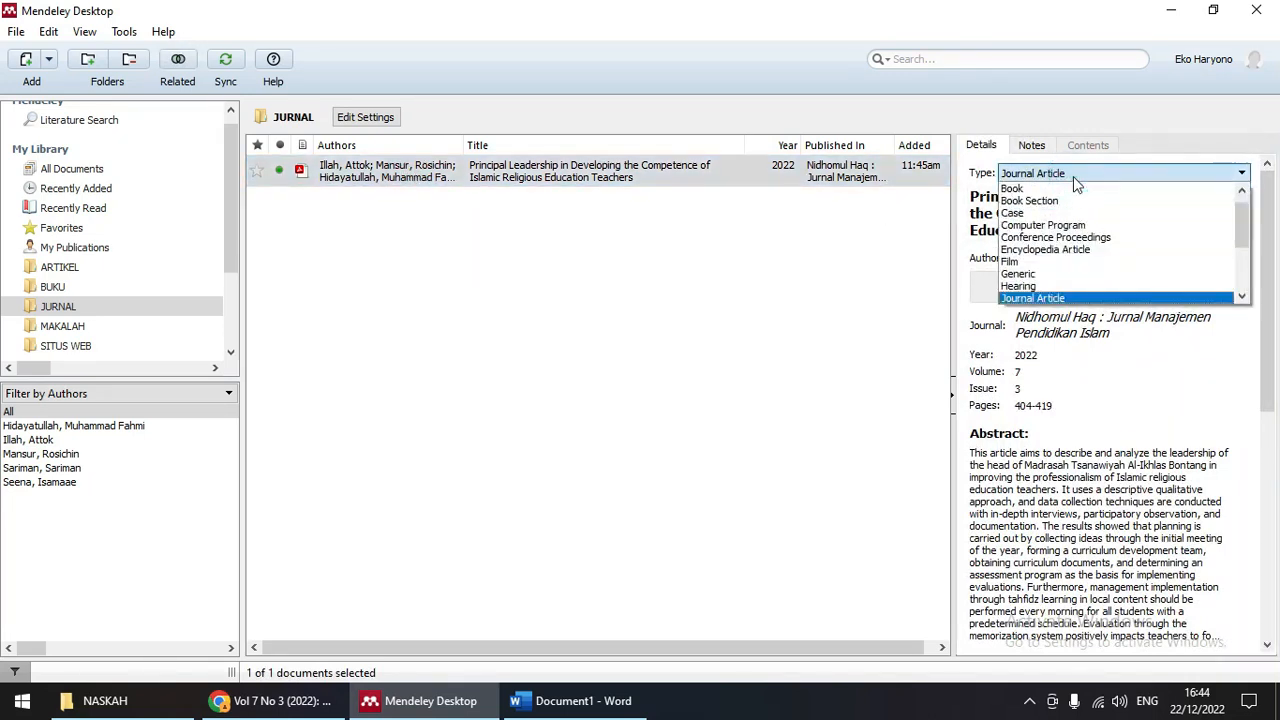
pyautogui.click(1073, 176)
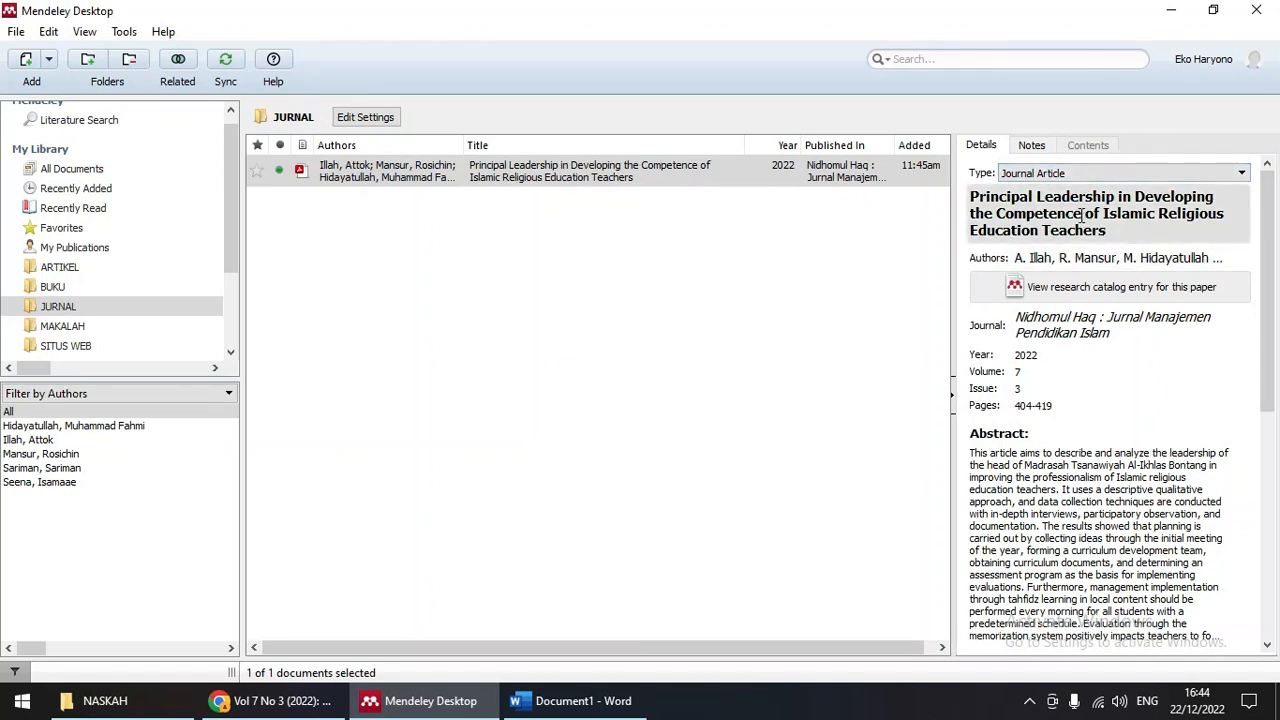
pyautogui.click(540, 180)
pyautogui.click(1082, 213)
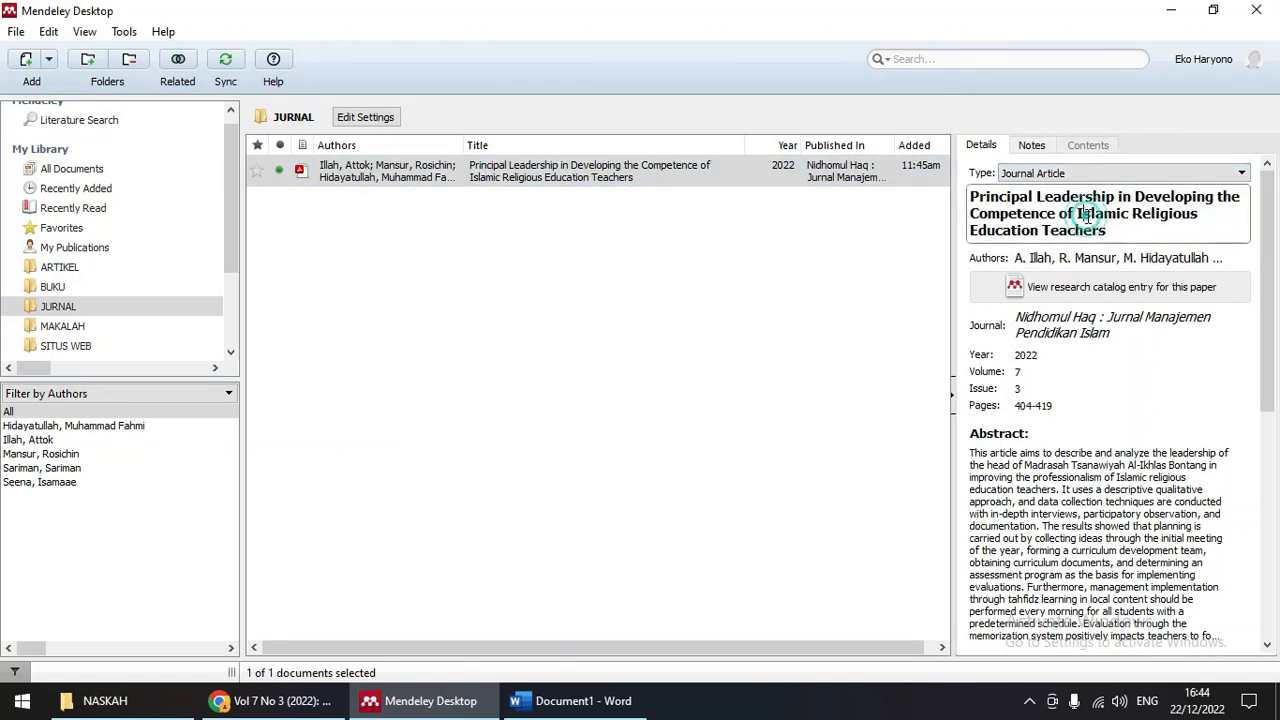
pyautogui.click(608, 186)
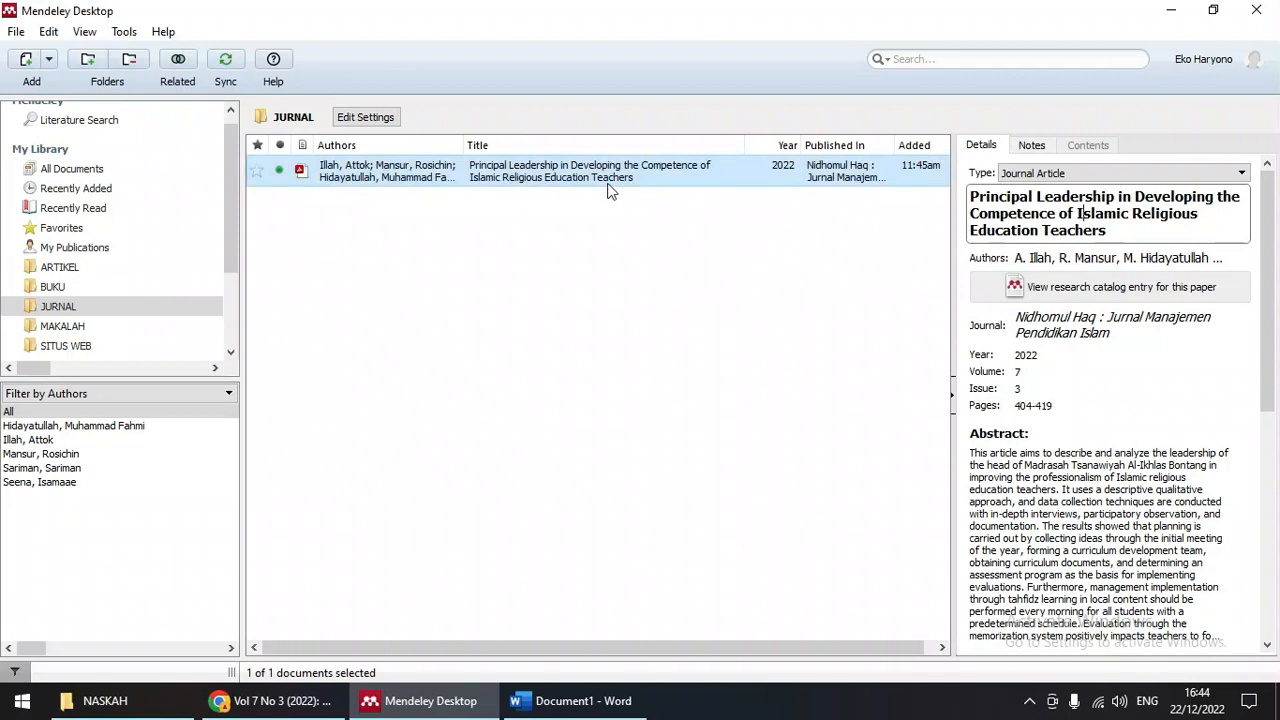
pyautogui.click(1036, 258)
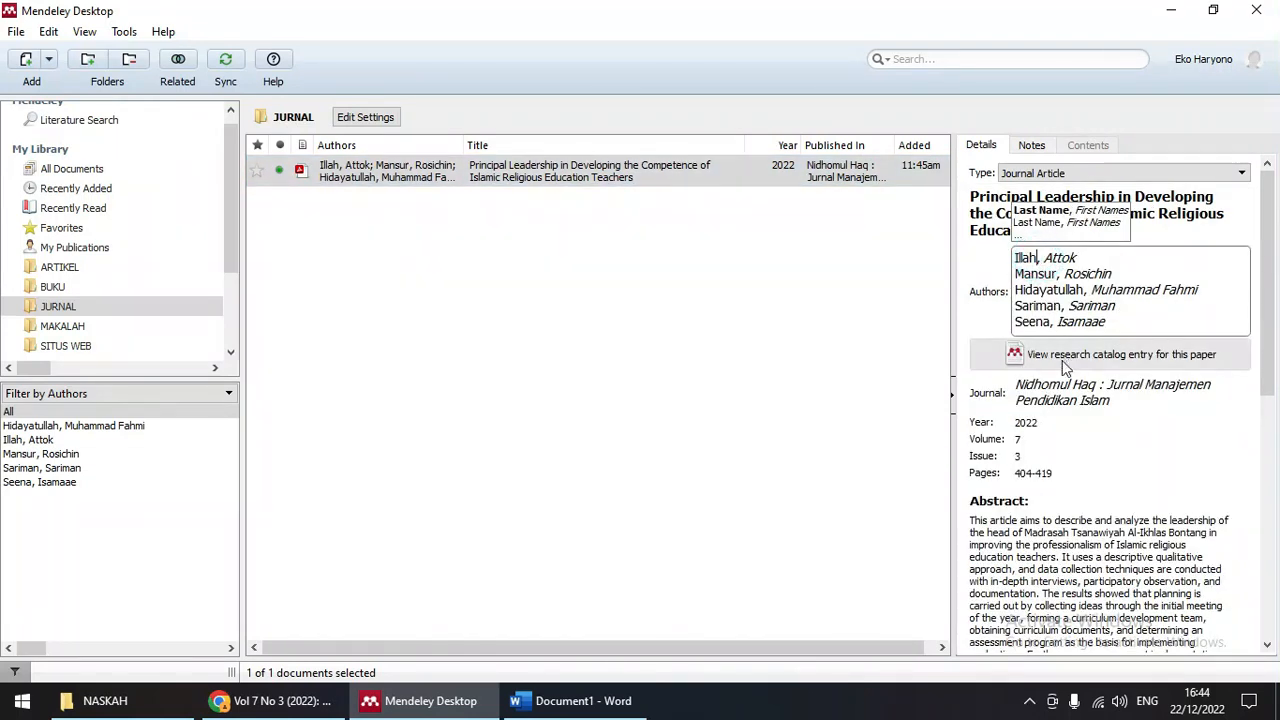
pyautogui.click(1037, 425)
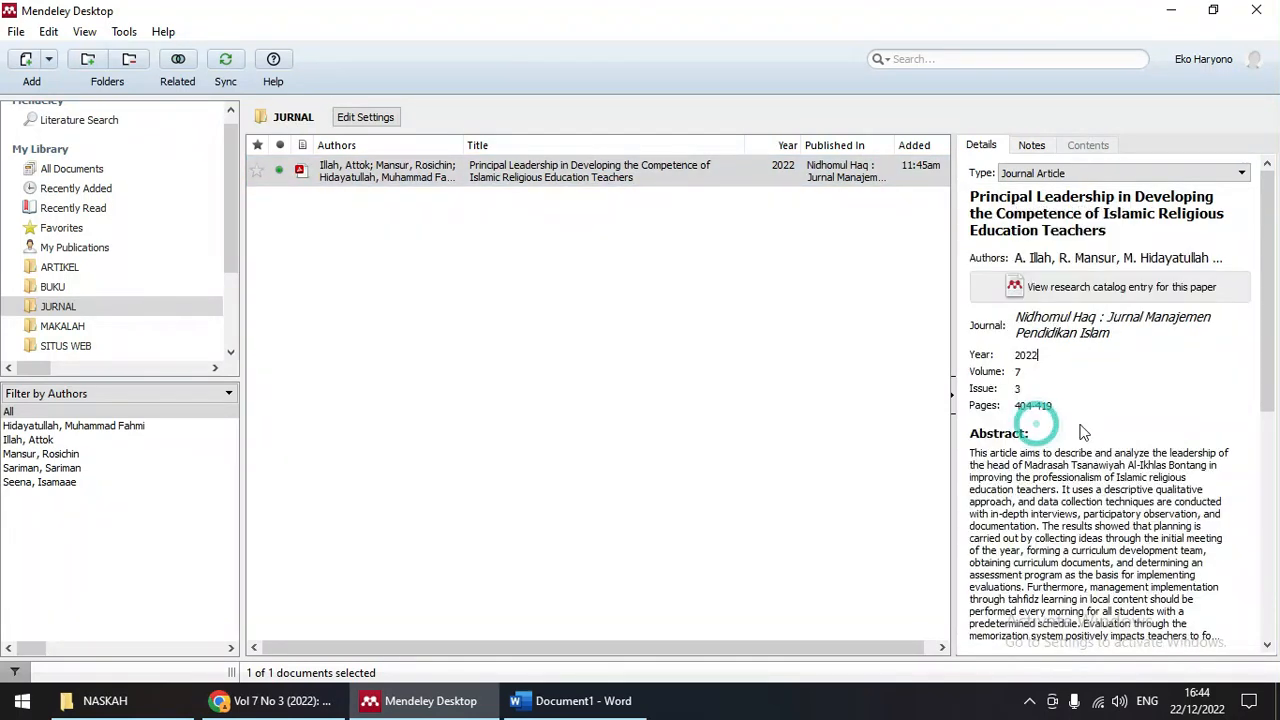
pyautogui.scroll(-1, 1084, 432)
pyautogui.click(549, 182)
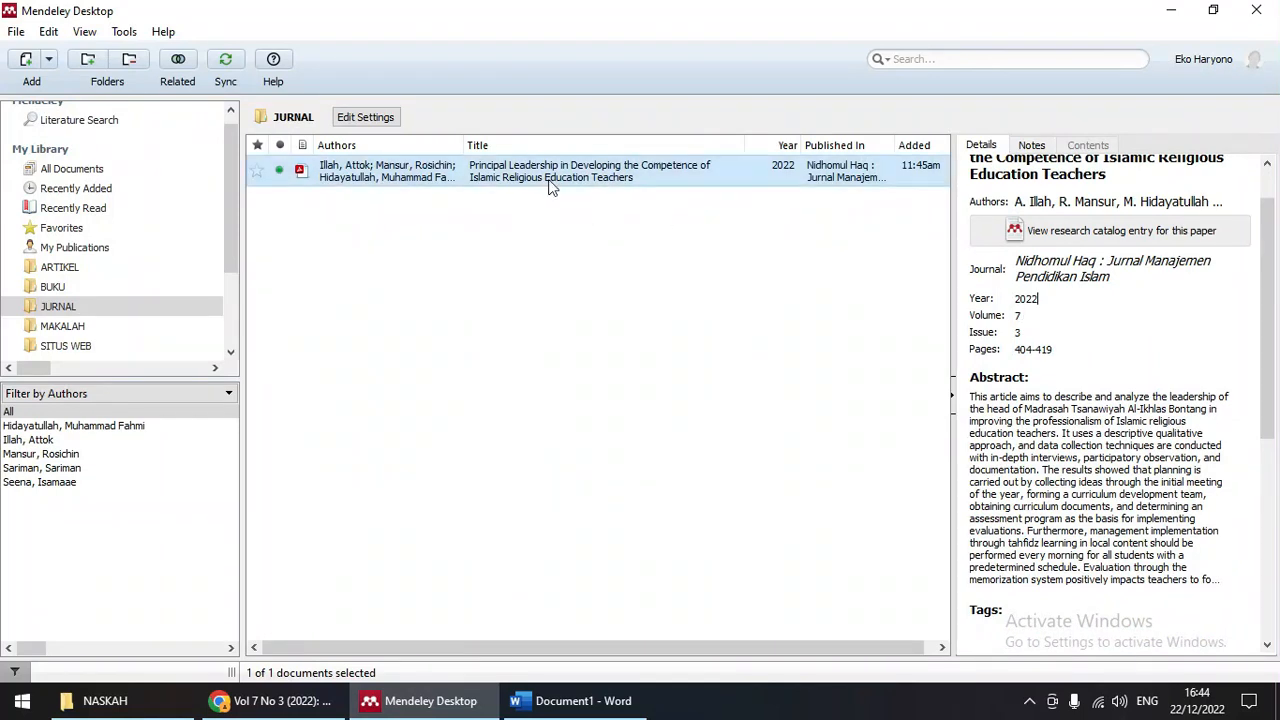
# Step: Open the article's PDF and delete the 404-419 value from its Pages field
pyautogui.doubleClick(547, 182)
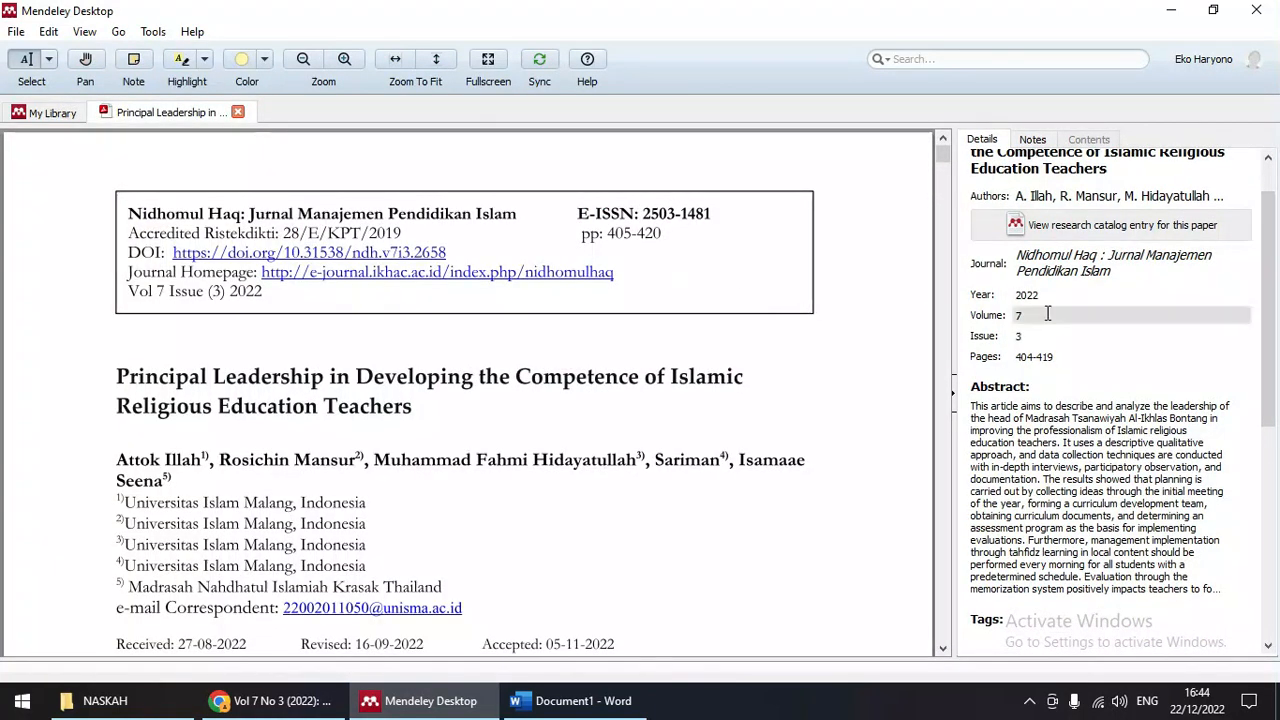
pyautogui.scroll(-1, 378, 368)
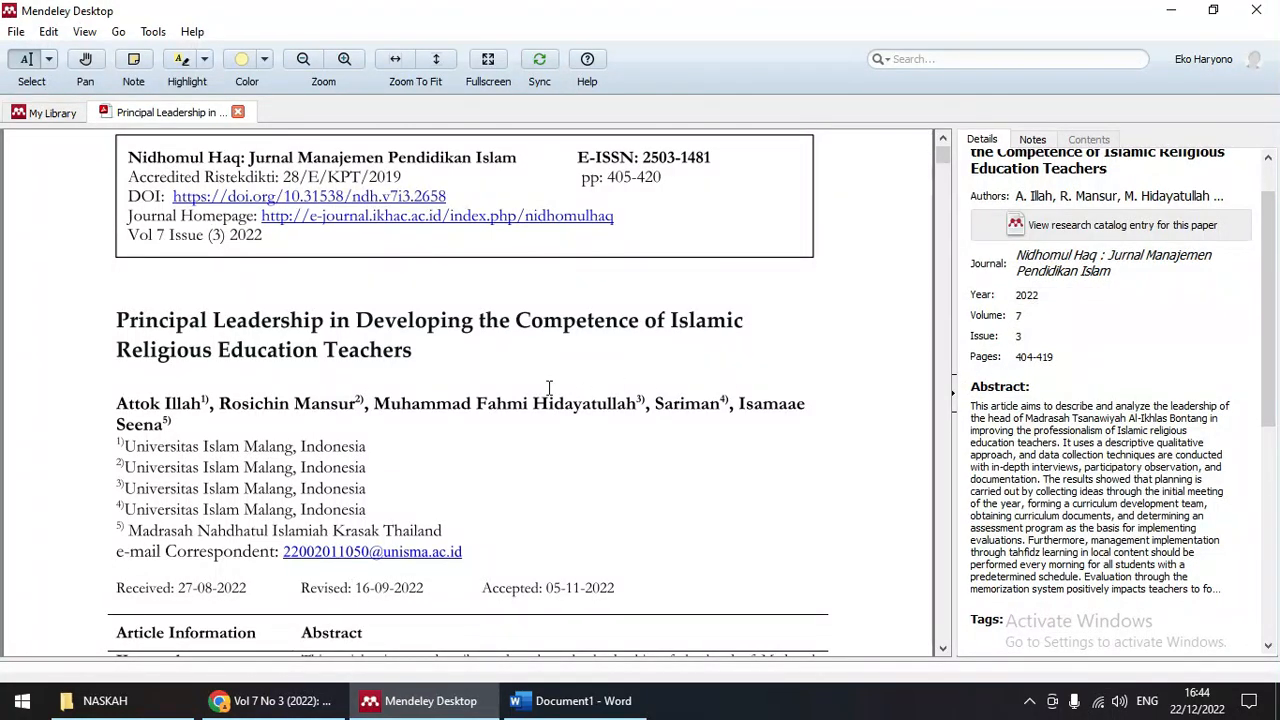
pyautogui.moveTo(1066, 352); pyautogui.dragTo(1013, 353)
pyautogui.press('BackSpace')
# Step: Review the abstract and lower details, then switch to the journal issue page in the browser
pyautogui.scroll(-6, 711, 429)
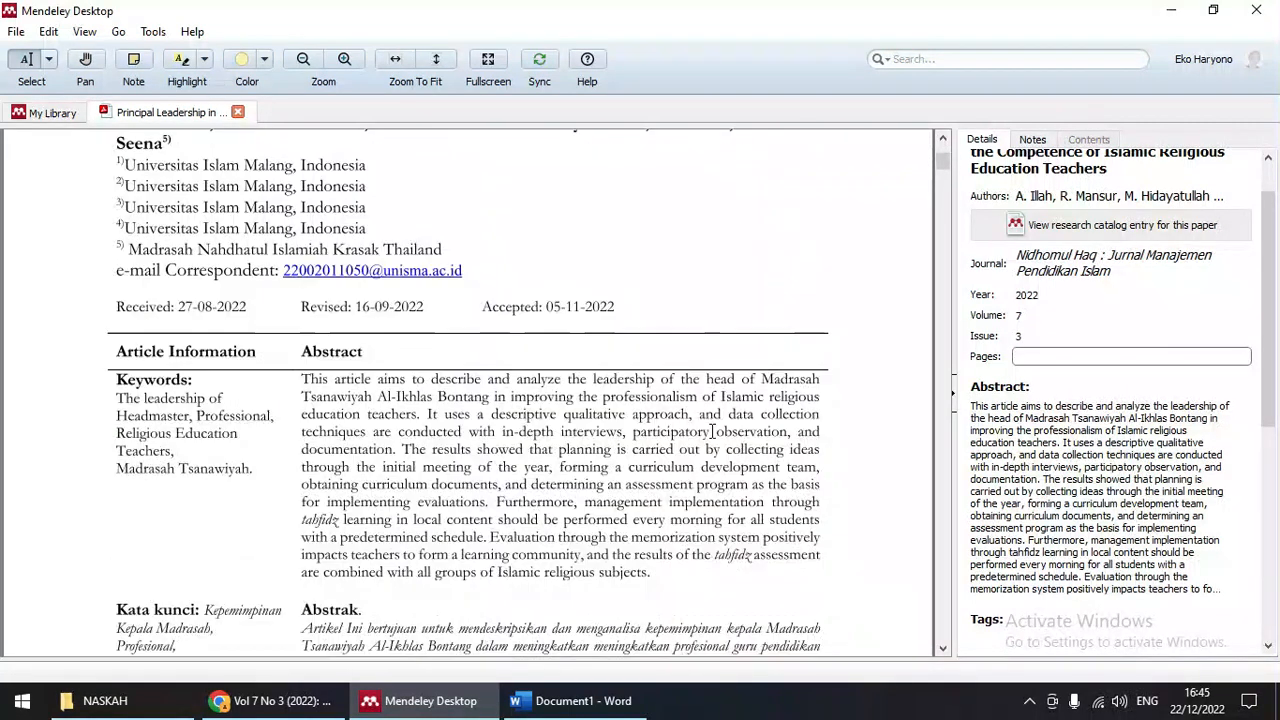
pyautogui.click(1076, 418)
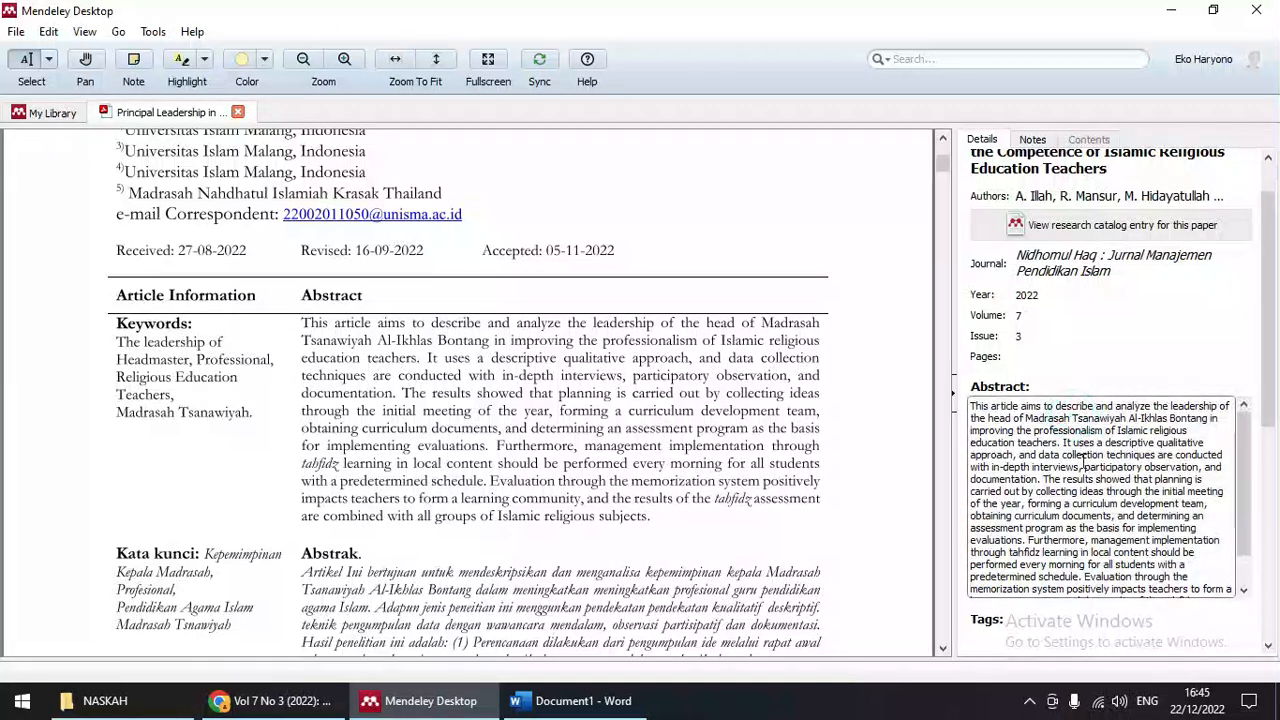
pyautogui.scroll(-4, 1128, 445)
pyautogui.scroll(-6, 1128, 445)
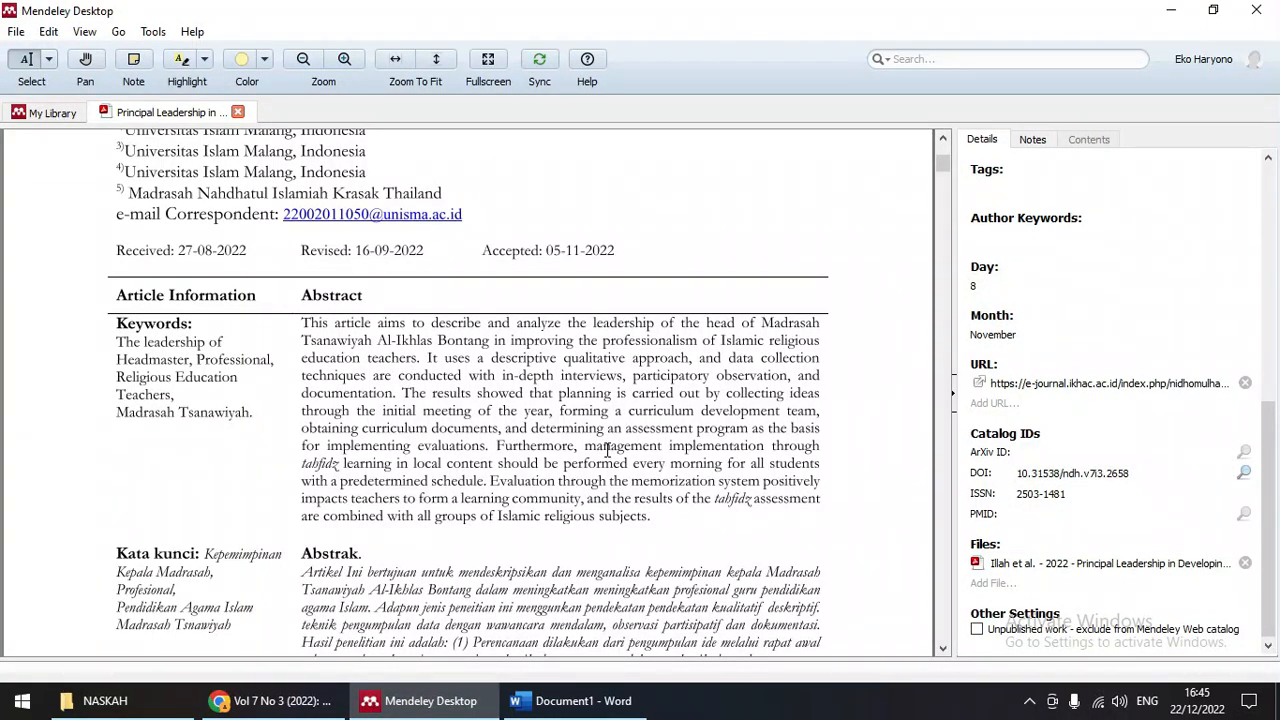
pyautogui.scroll(4, 607, 450)
pyautogui.scroll(-6, 615, 460)
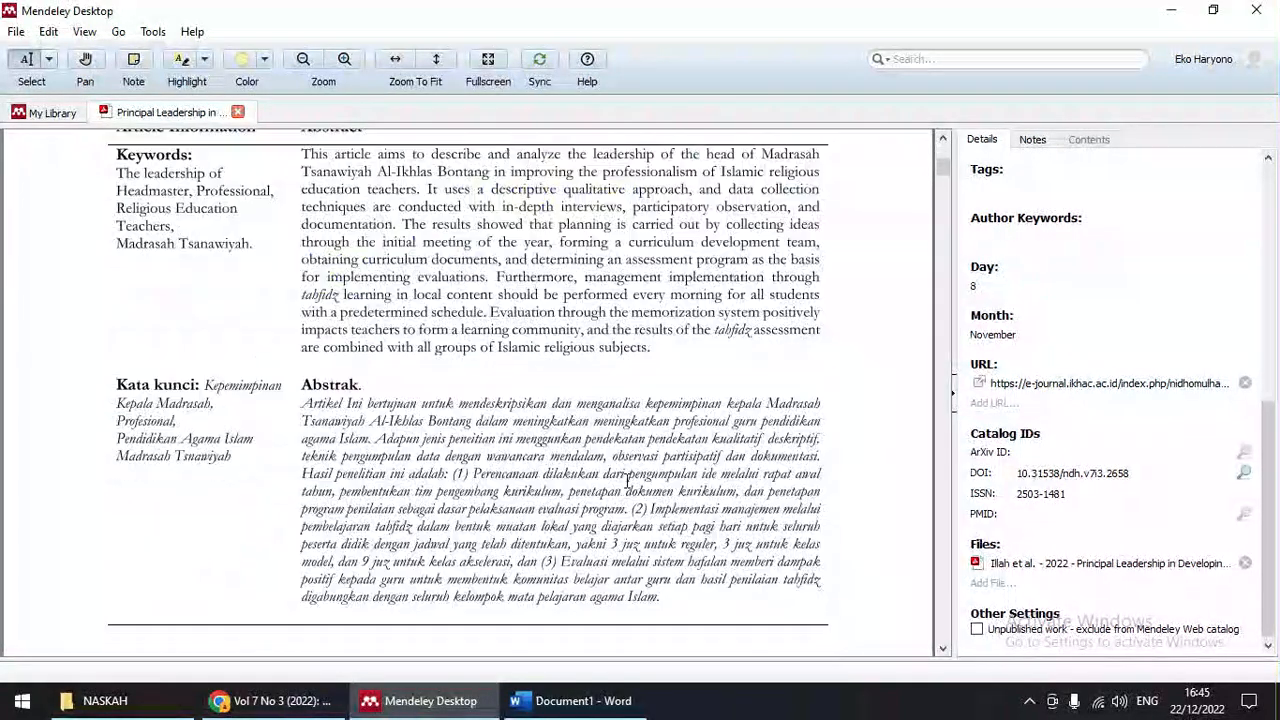
pyautogui.scroll(-4, 627, 481)
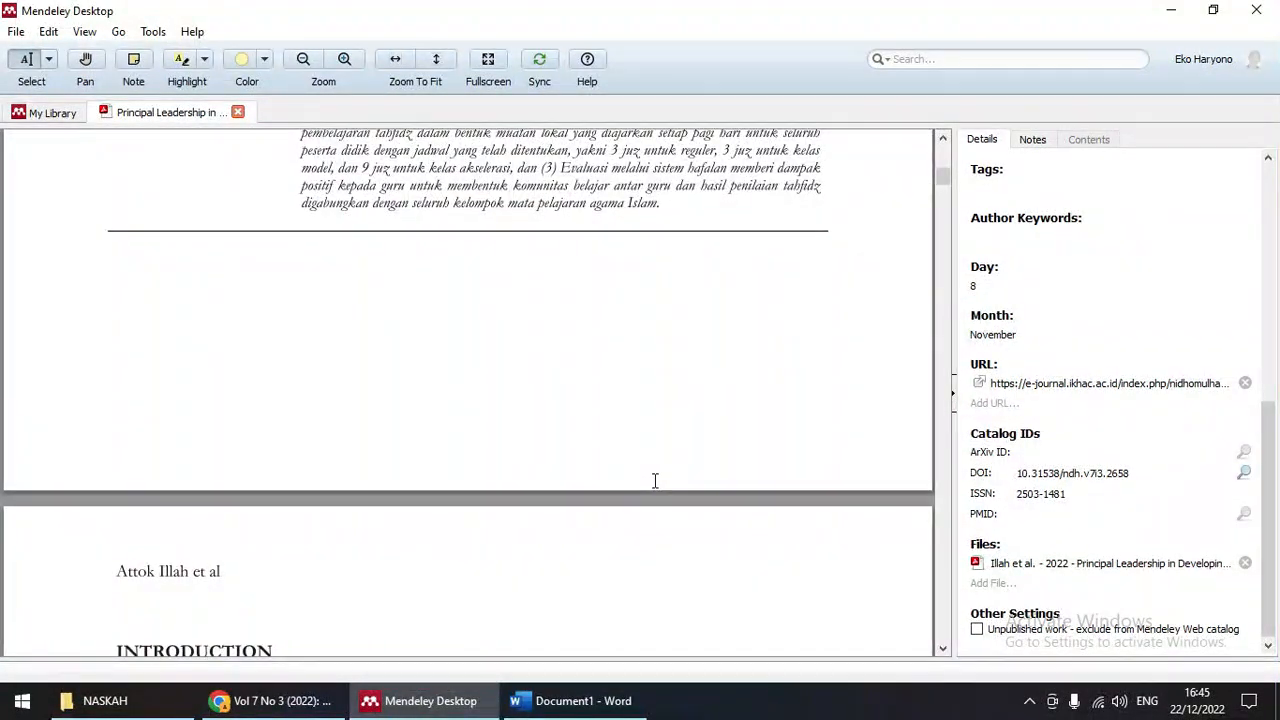
pyautogui.click(280, 700)
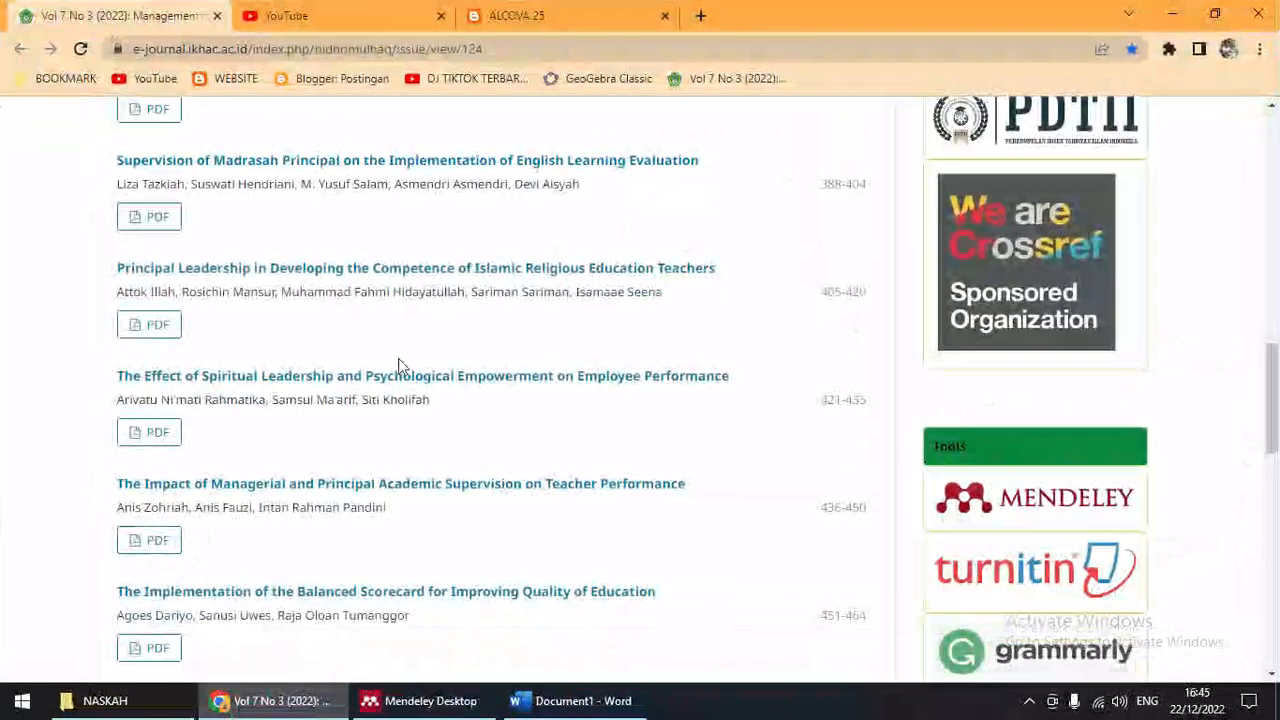
pyautogui.scroll(-10, 399, 367)
pyautogui.scroll(5, 403, 377)
pyautogui.scroll(-10, 401, 374)
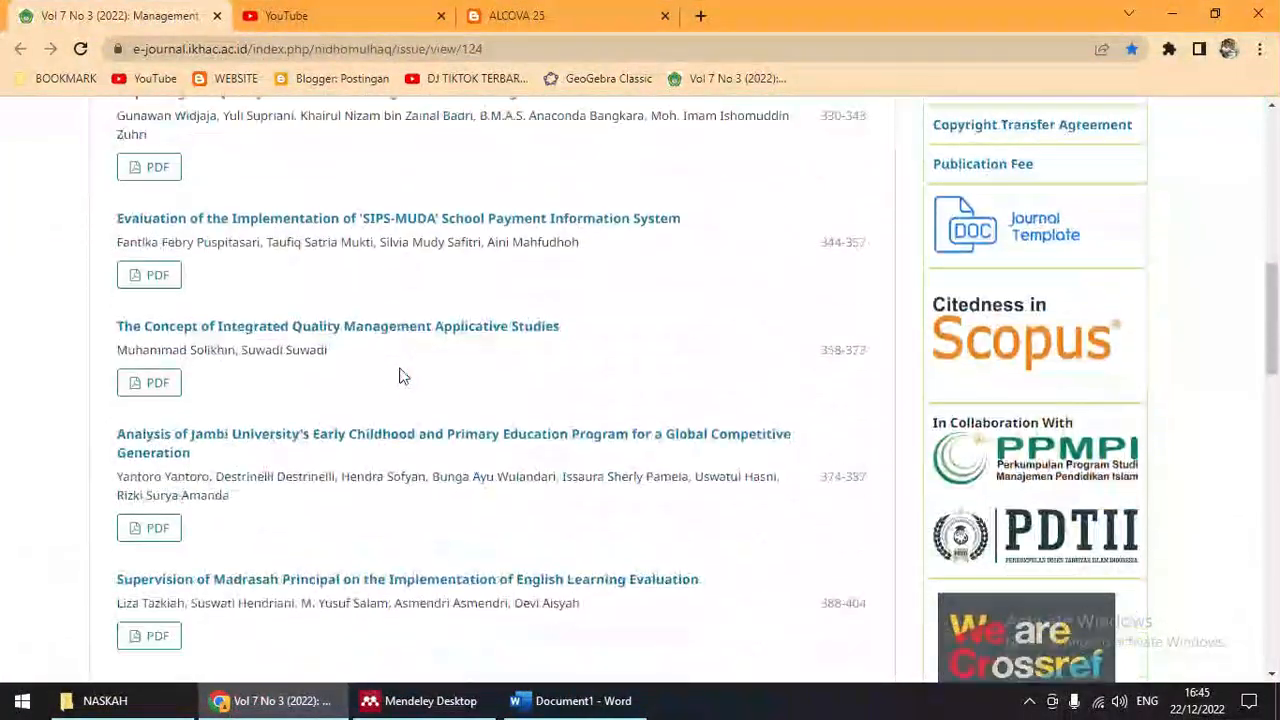
pyautogui.scroll(-3, 205, 490)
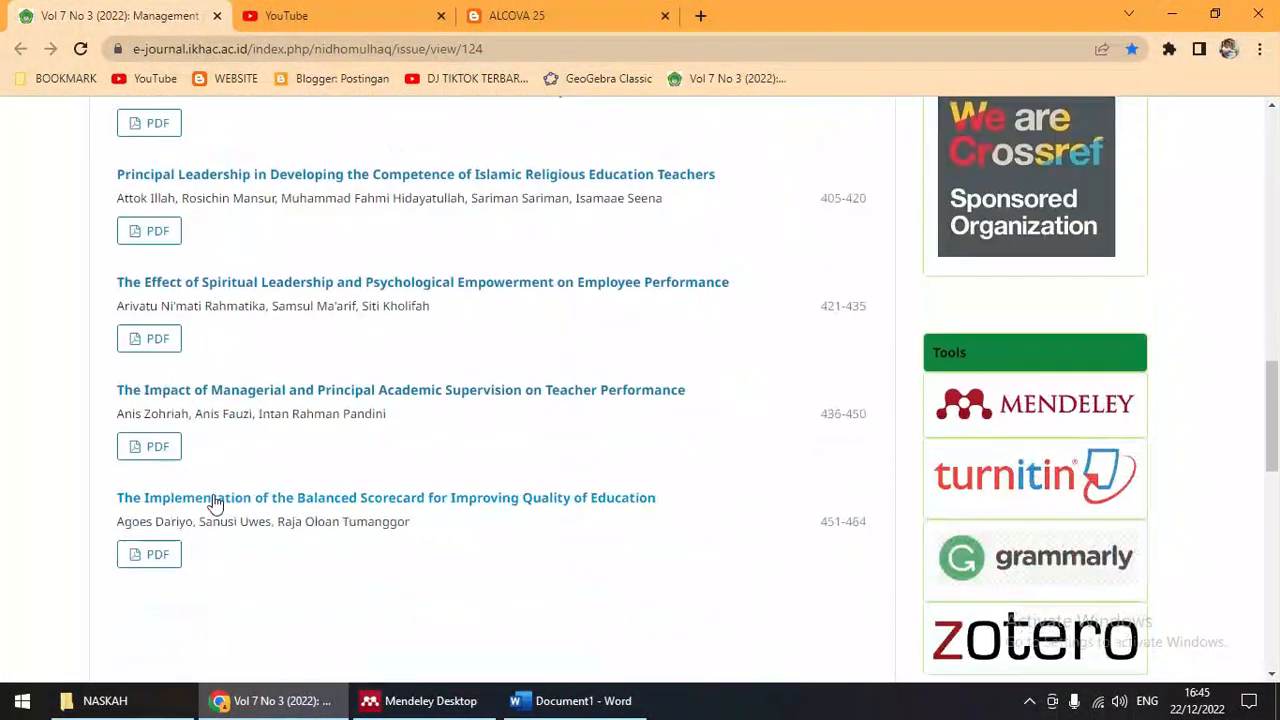
pyautogui.scroll(3, 390, 437)
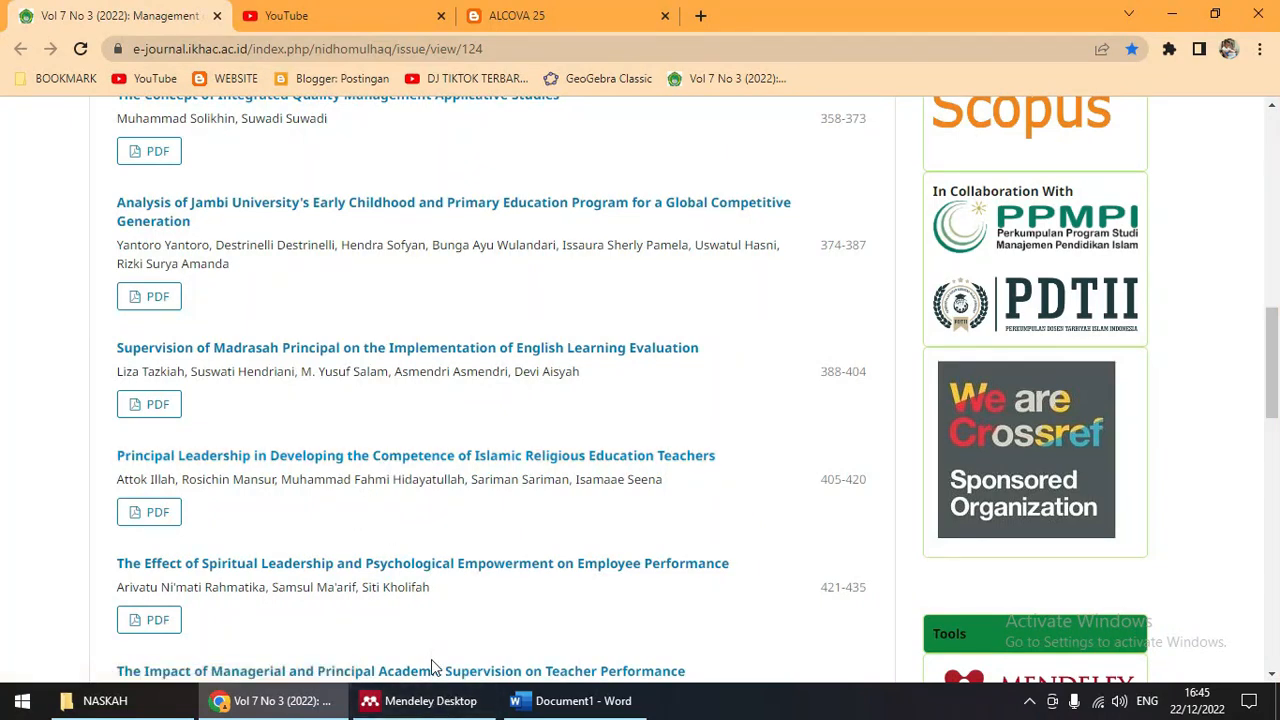
pyautogui.click(434, 702)
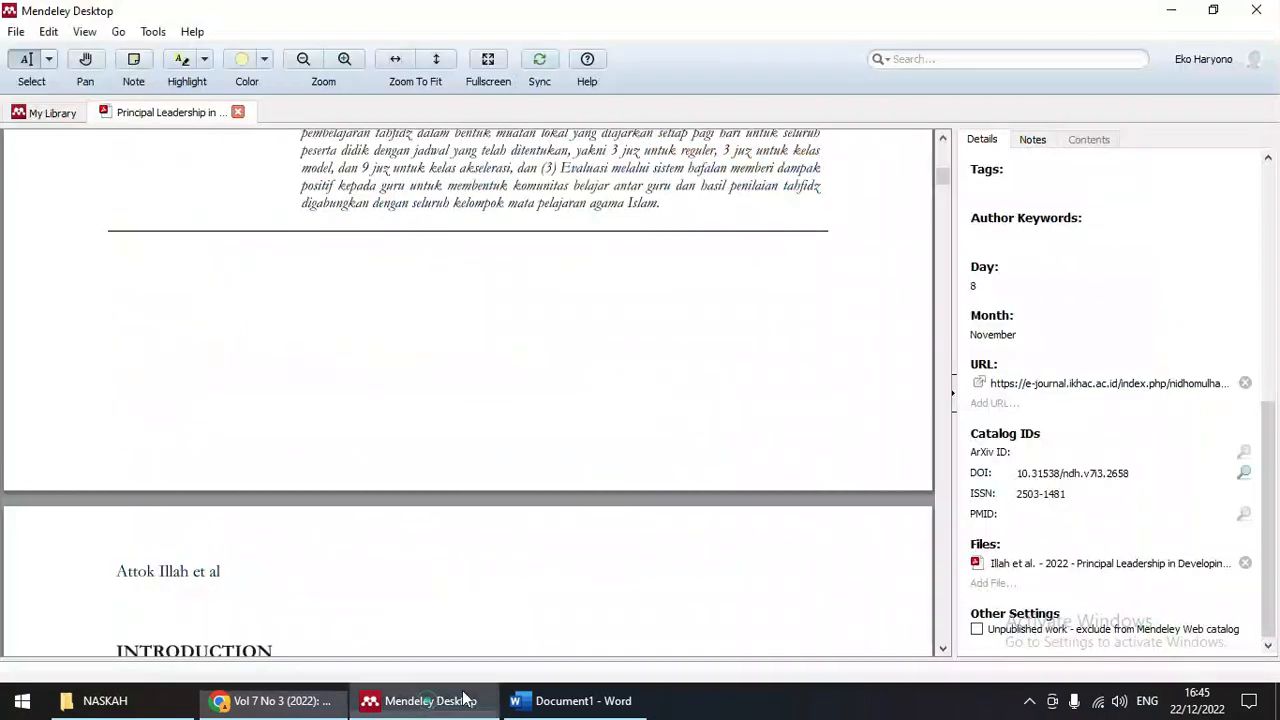
# Step: Look up the article's details by DOI 10.31538/ndh.v7i3.2658, then return to Chrome's journal issue page
pyautogui.click(1245, 472)
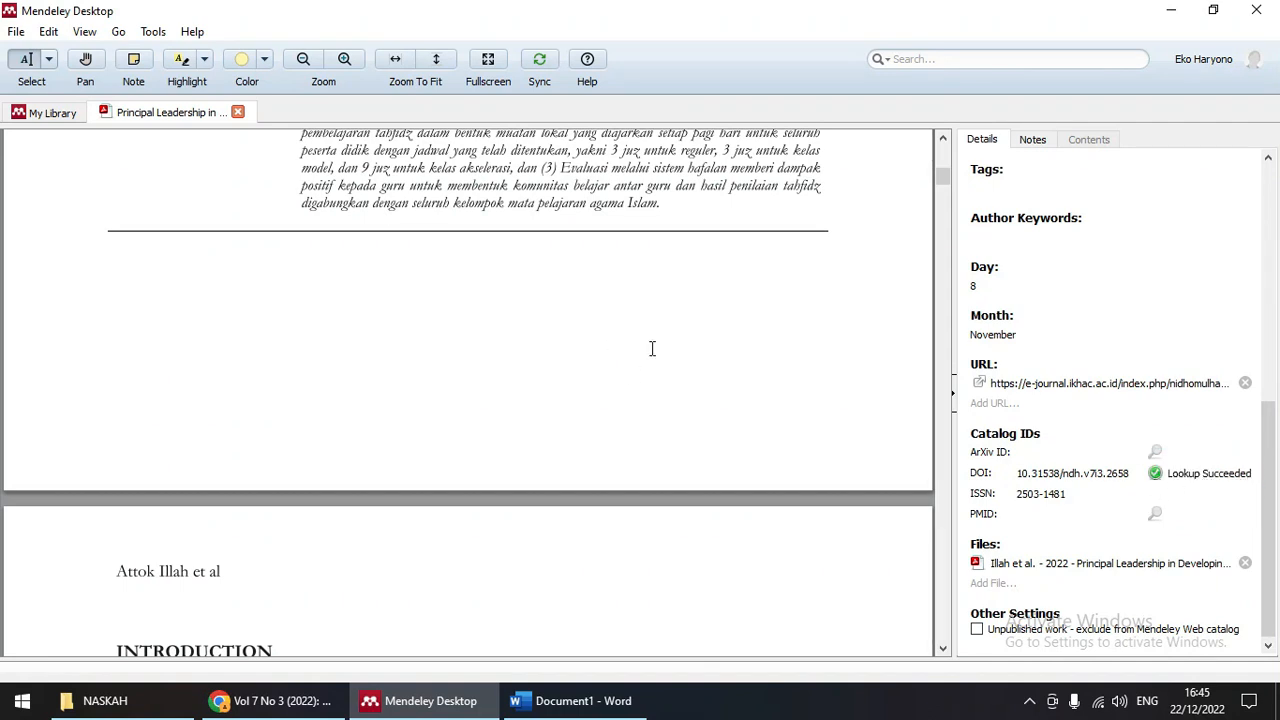
pyautogui.scroll(2, 507, 408)
pyautogui.scroll(2, 507, 415)
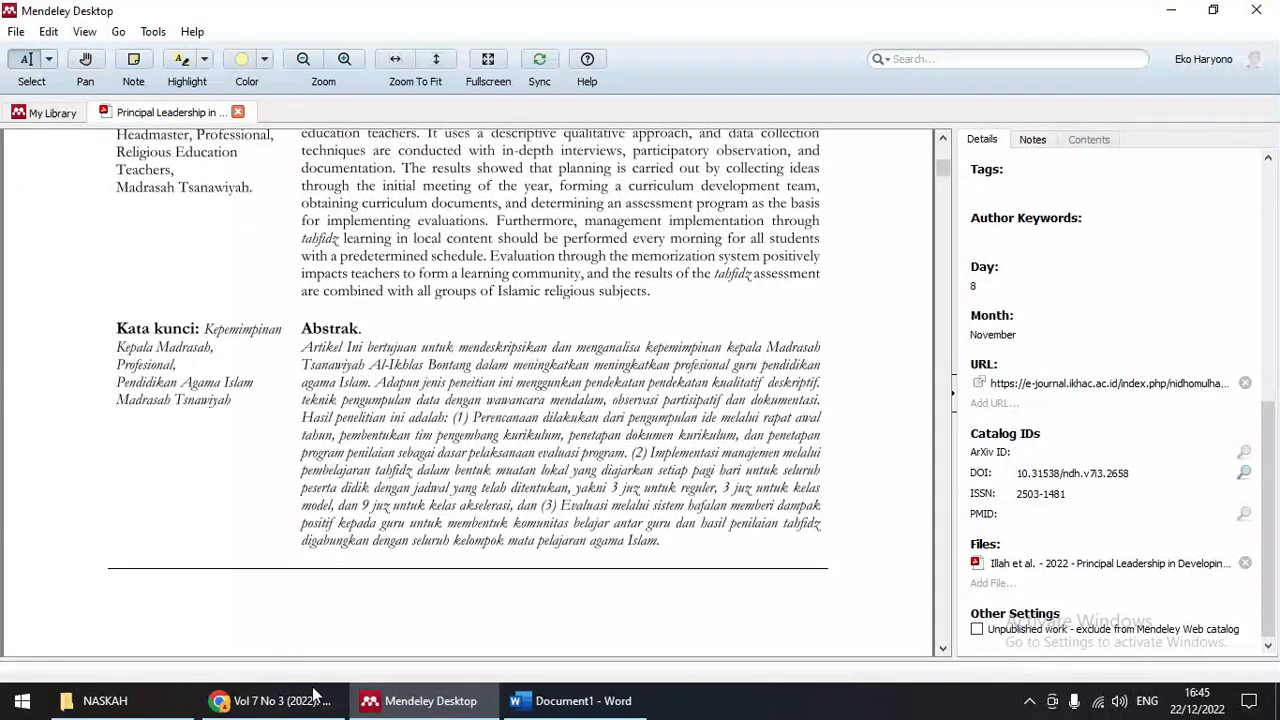
pyautogui.click(313, 700)
pyautogui.scroll(10, 486, 366)
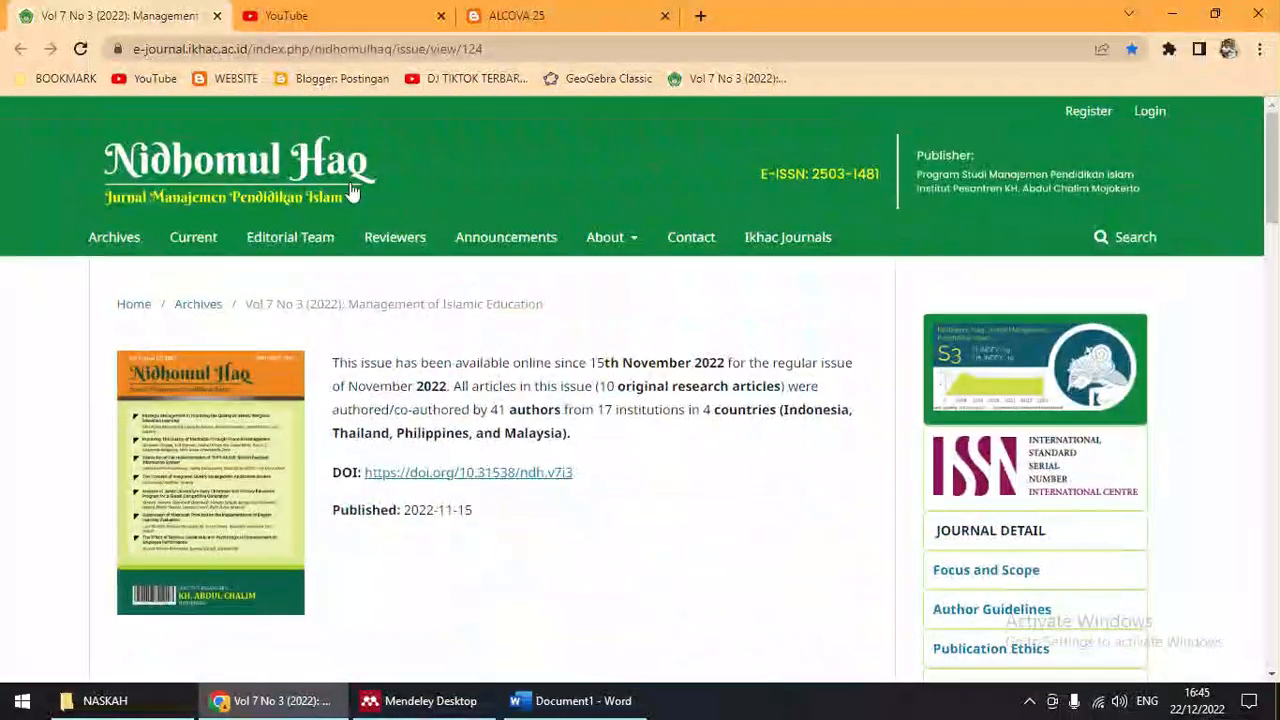
# Step: Reload the journal issue page and scroll through its article list
pyautogui.click(80, 48)
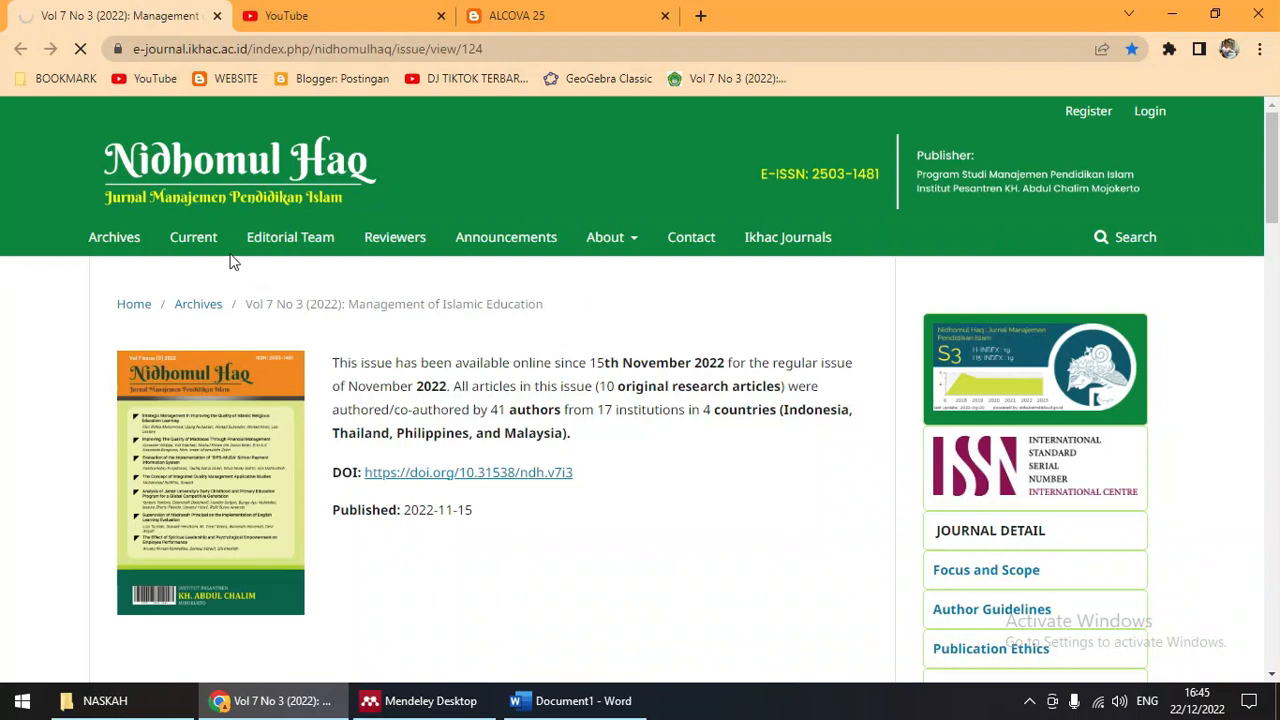
pyautogui.scroll(-8, 605, 372)
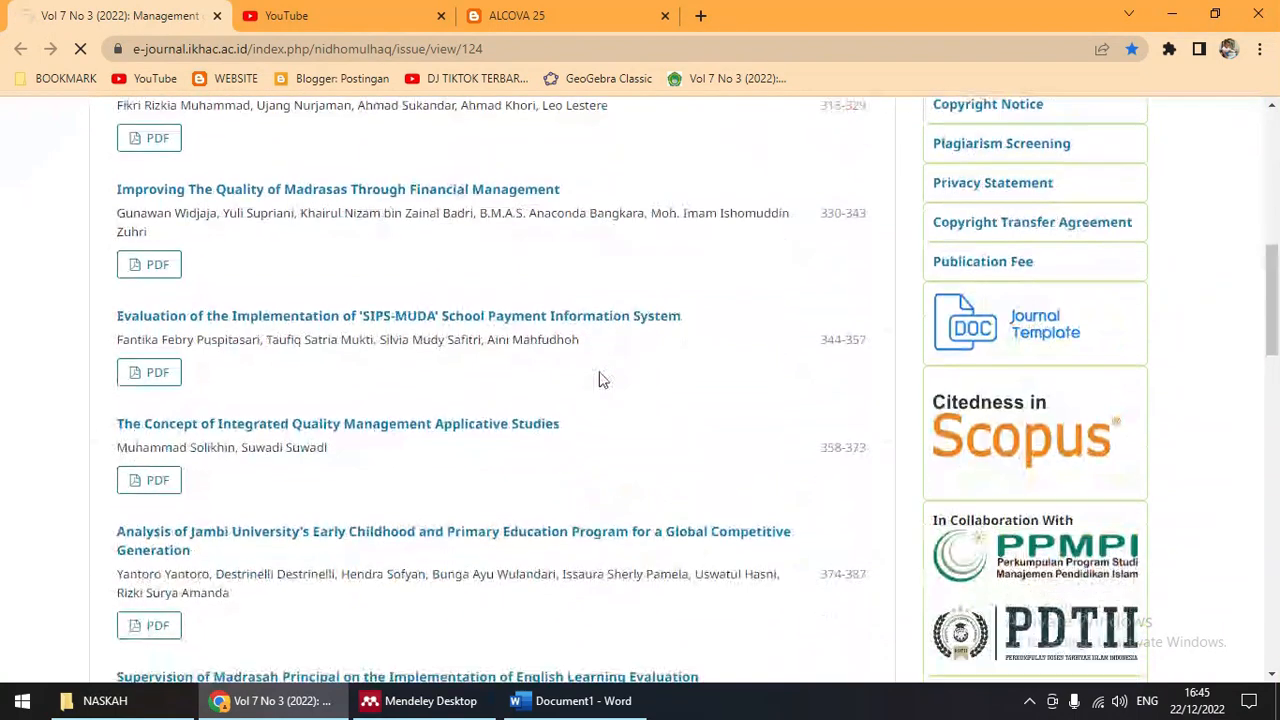
pyautogui.scroll(-3, 324, 440)
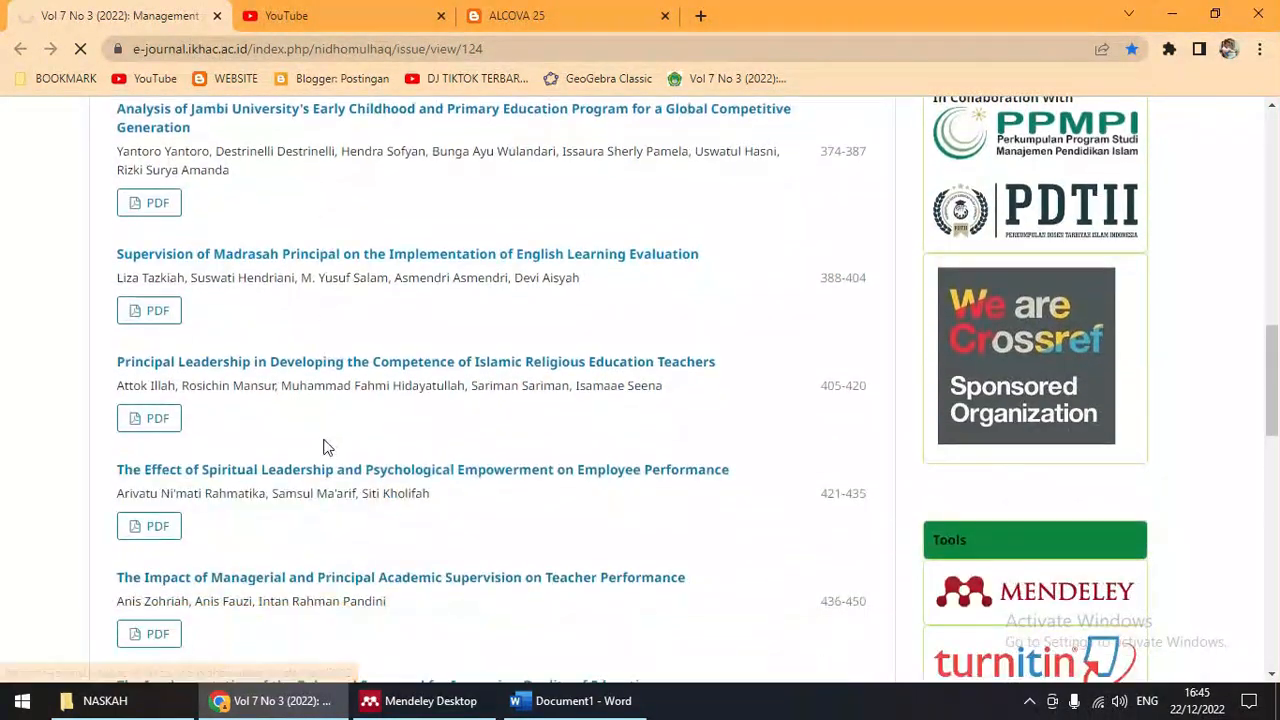
pyautogui.scroll(-2, 323, 449)
pyautogui.scroll(3, 370, 420)
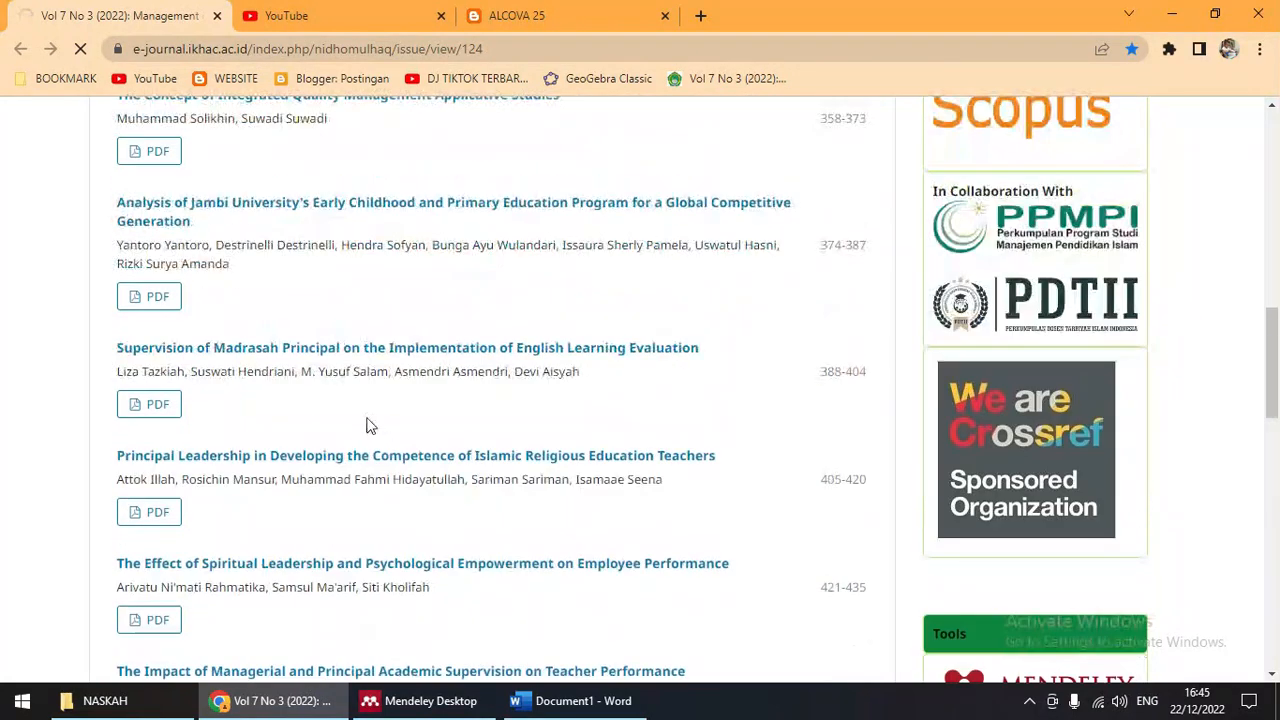
# Step: Open the Principal Leadership article in a new tab and view its abstract
pyautogui.rightClick(238, 460)
pyautogui.click(298, 466)
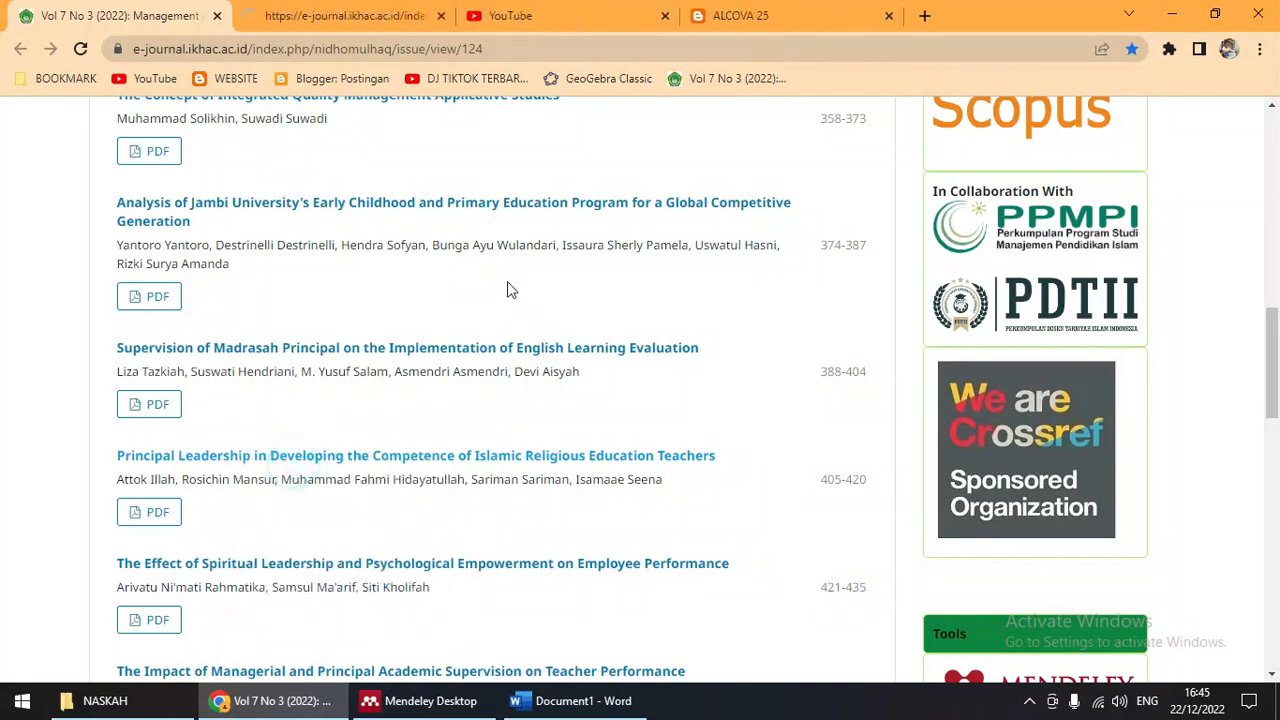
pyautogui.click(322, 14)
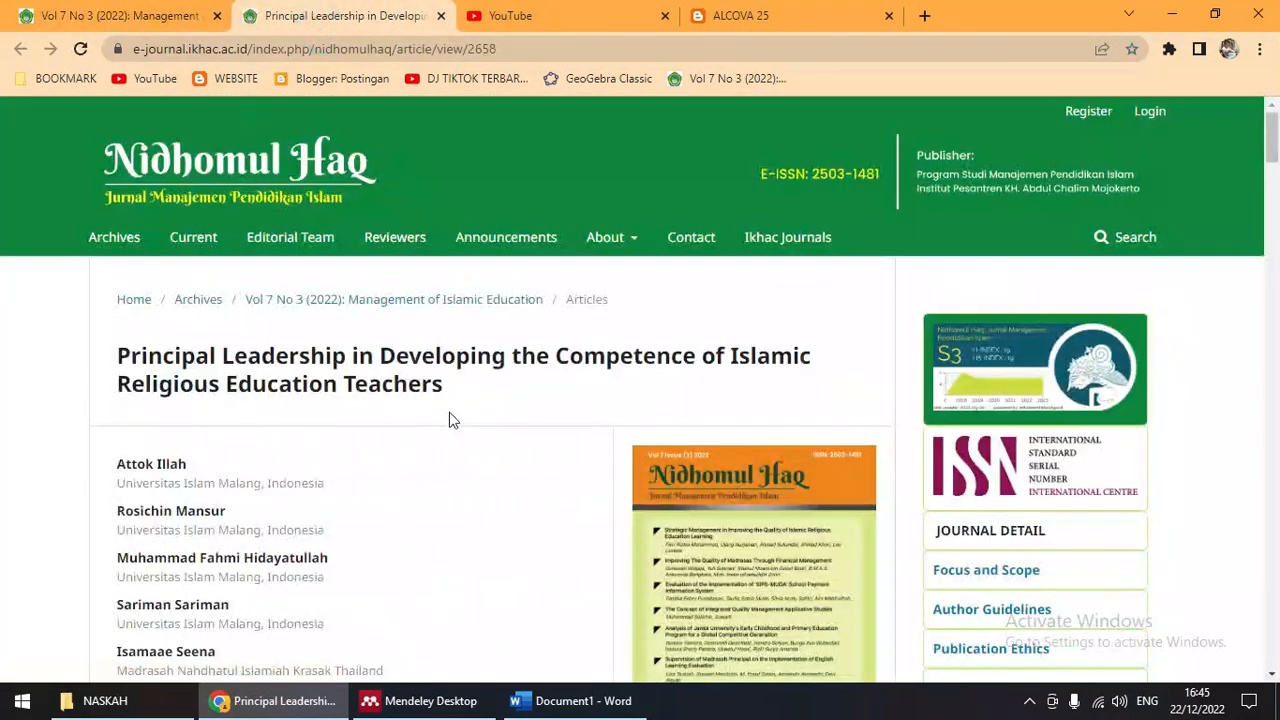
pyautogui.scroll(-5, 449, 417)
pyautogui.scroll(-3, 445, 409)
pyautogui.scroll(2, 470, 412)
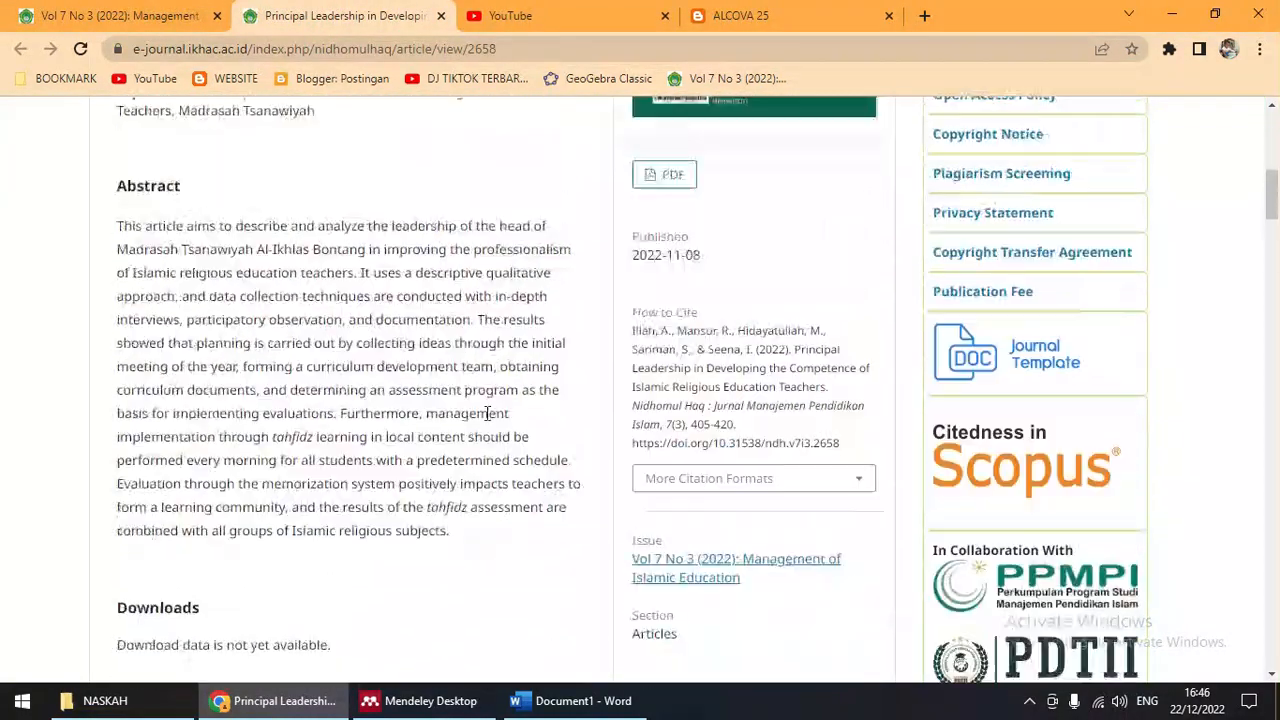
# Step: Bring Mendeley back, sync the library and close the article's PDF
pyautogui.click(470, 701)
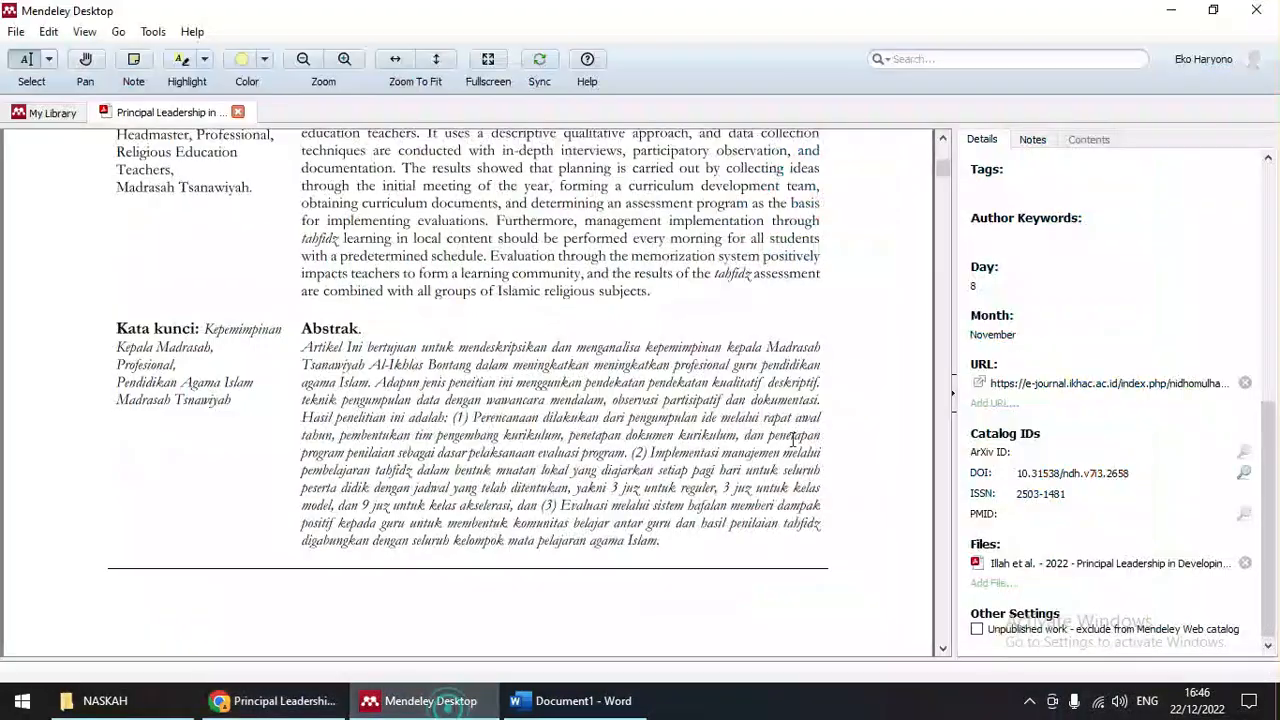
pyautogui.scroll(5, 798, 404)
pyautogui.scroll(10, 1214, 466)
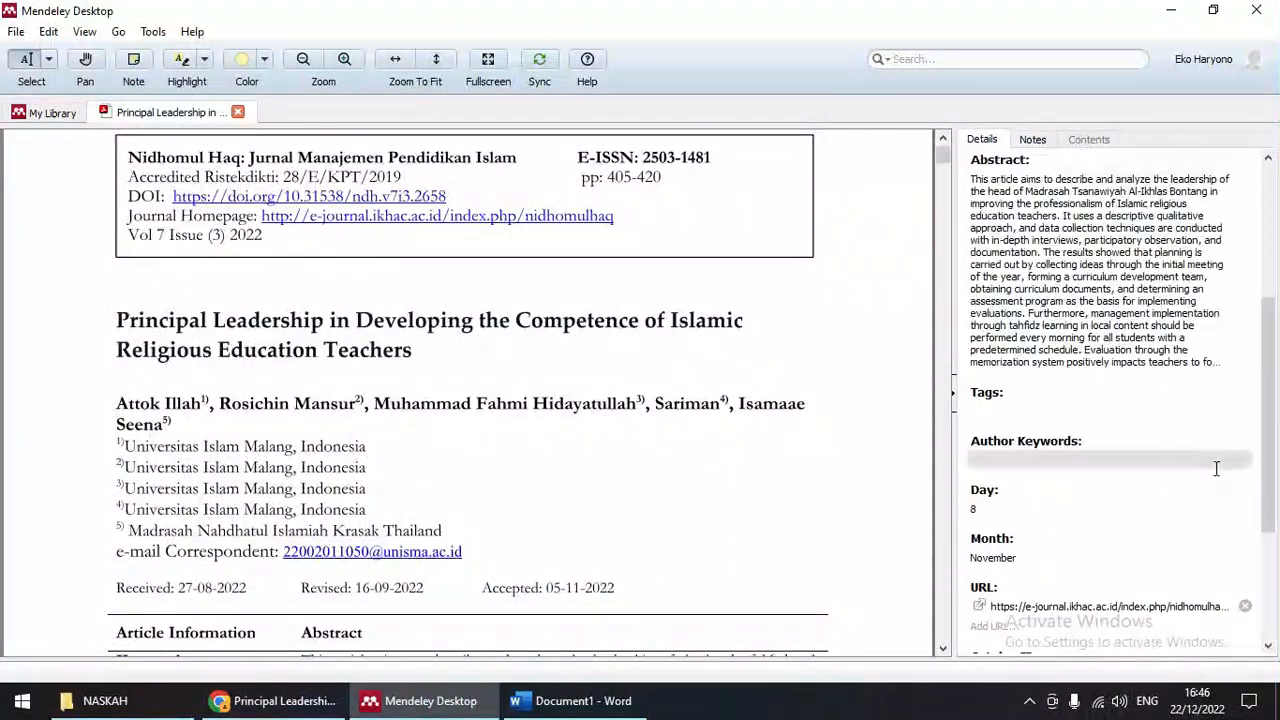
pyautogui.click(539, 62)
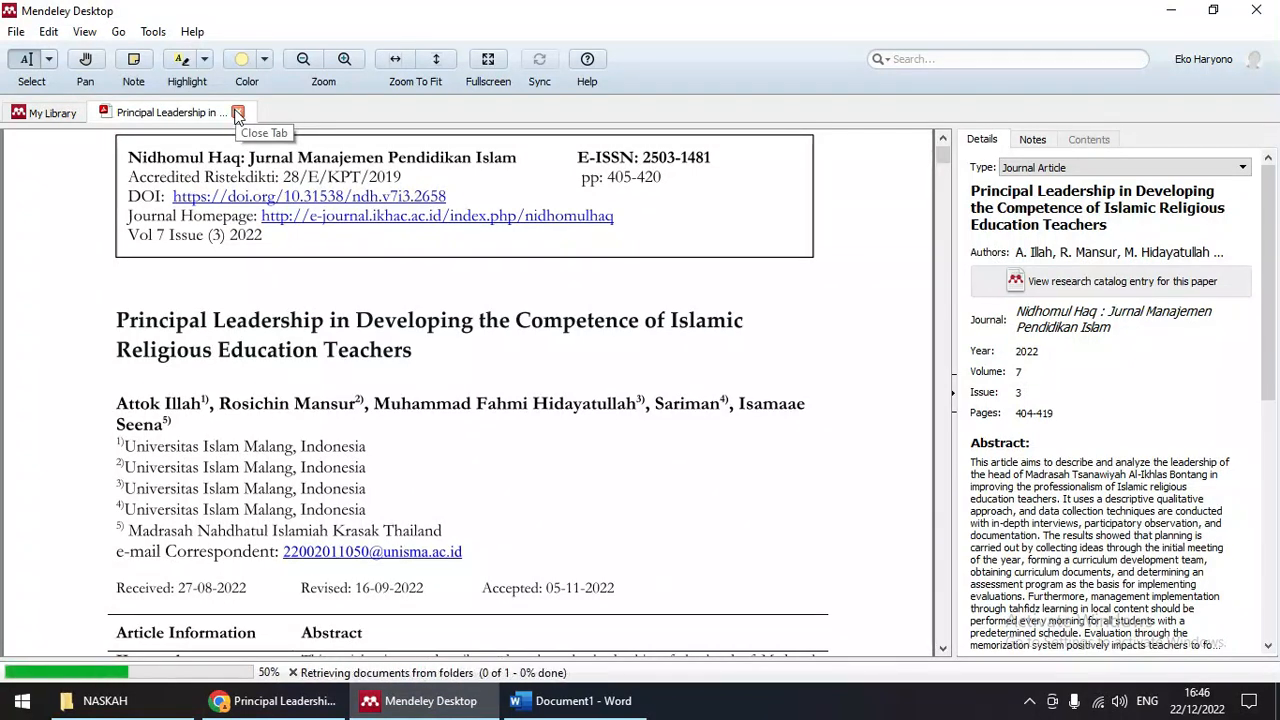
pyautogui.click(237, 114)
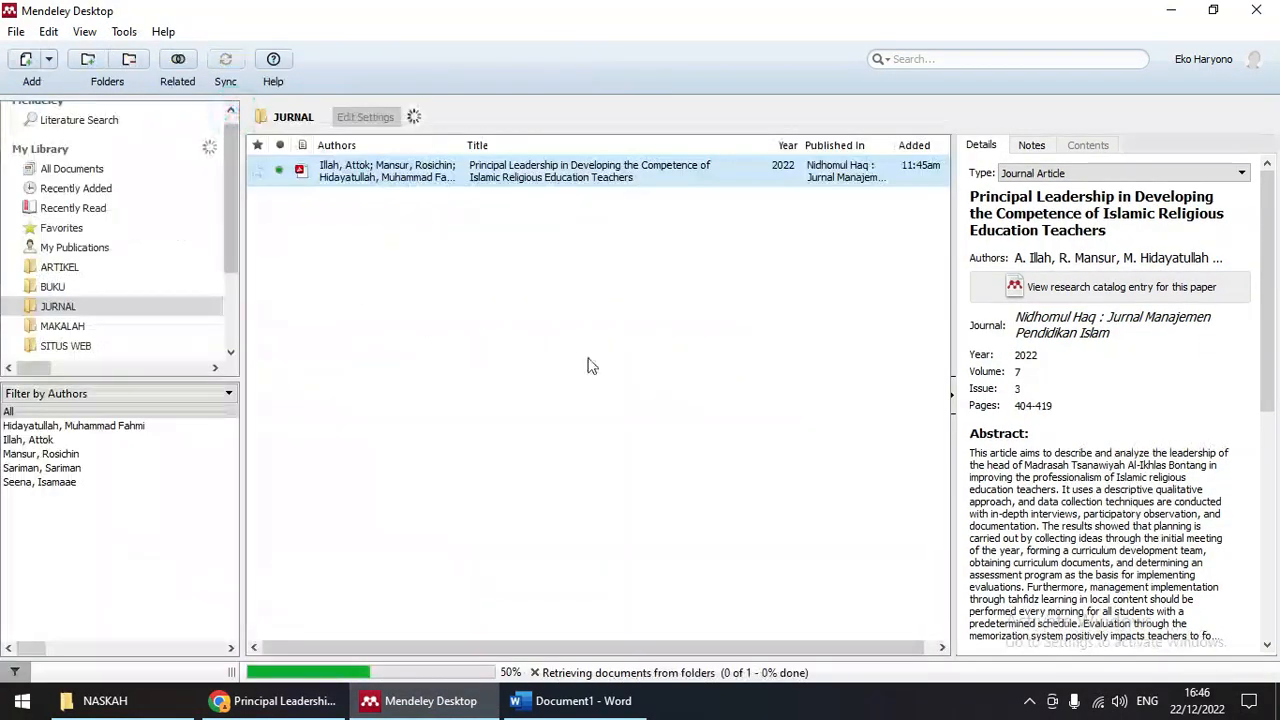
# Step: Browse the BUKU folder's books MATEMATIKA EKONOMI DAN BISNIS and Evaluasi Program Pendidikan
pyautogui.click(60, 288)
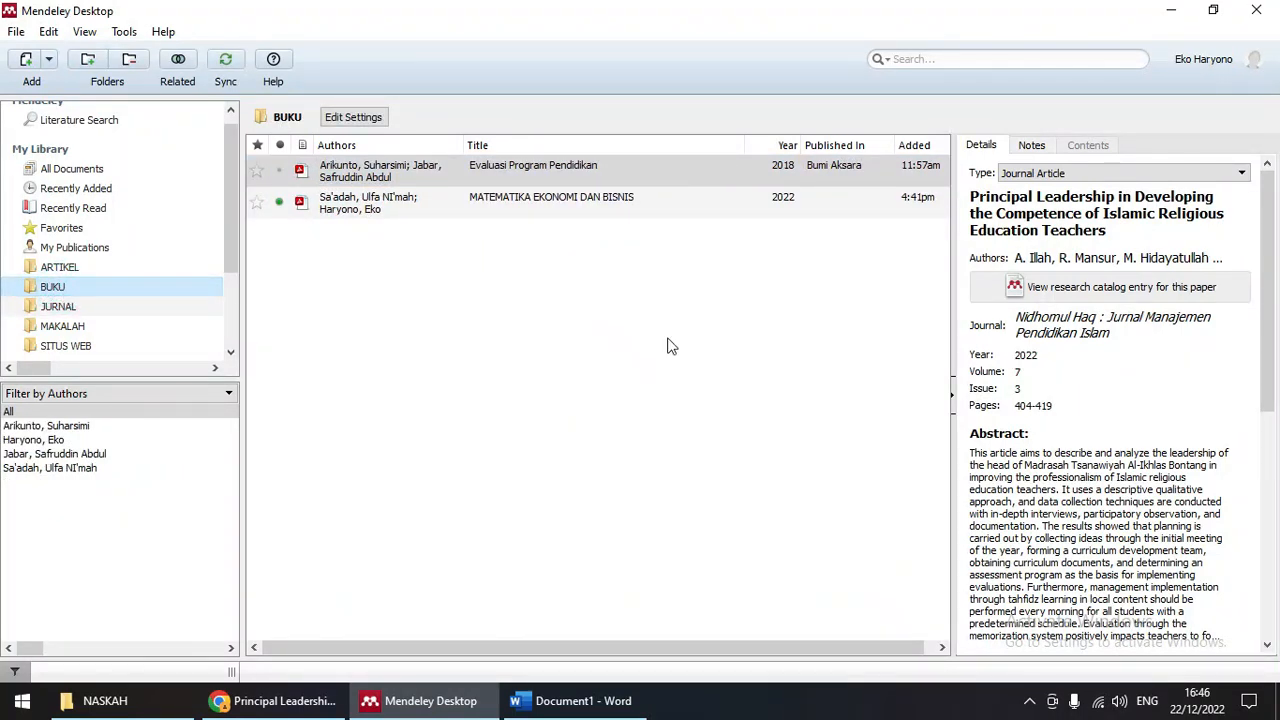
pyautogui.click(428, 213)
pyautogui.click(434, 168)
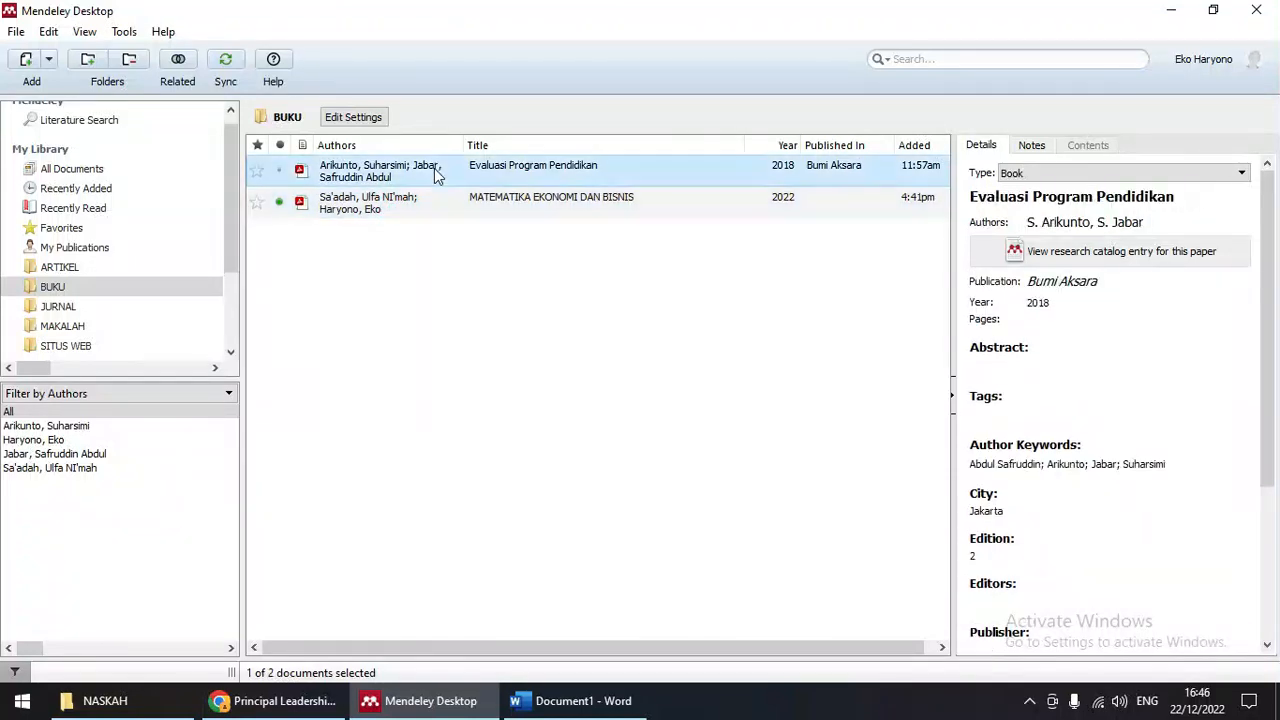
pyautogui.click(434, 206)
pyautogui.click(48, 285)
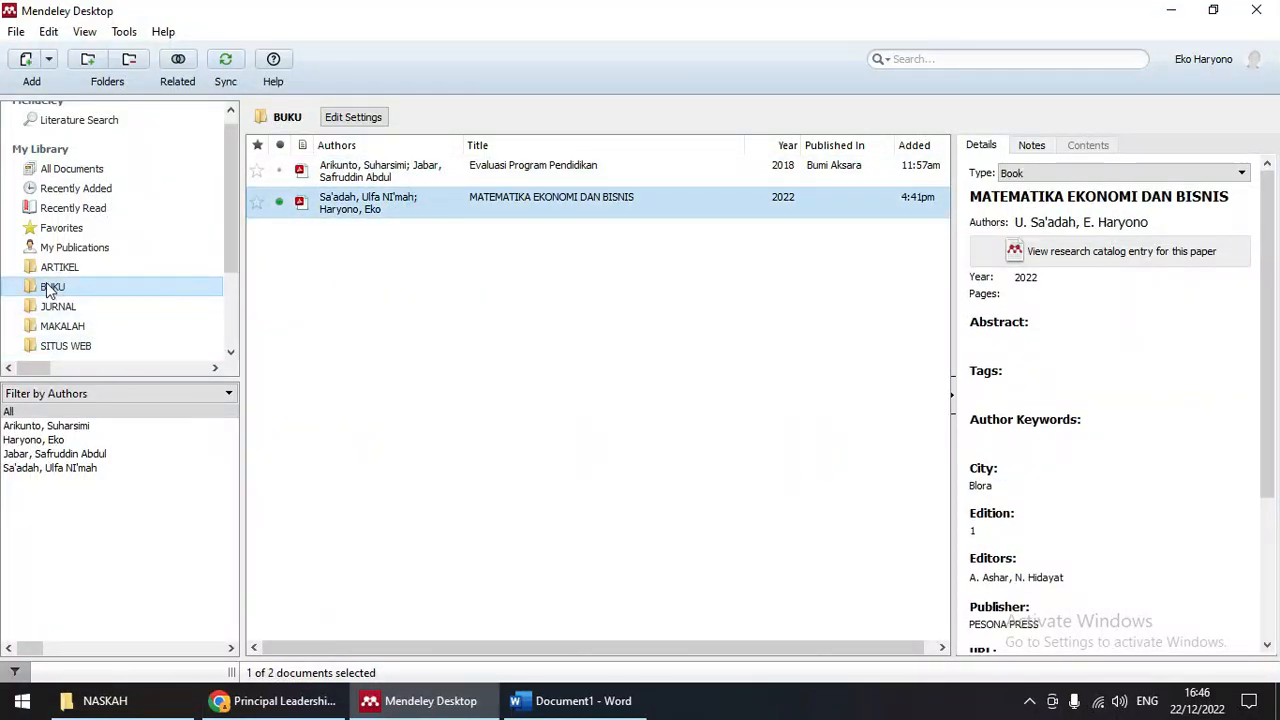
# Step: Start a manually entered reference and set its type to Book
pyautogui.click(26, 62)
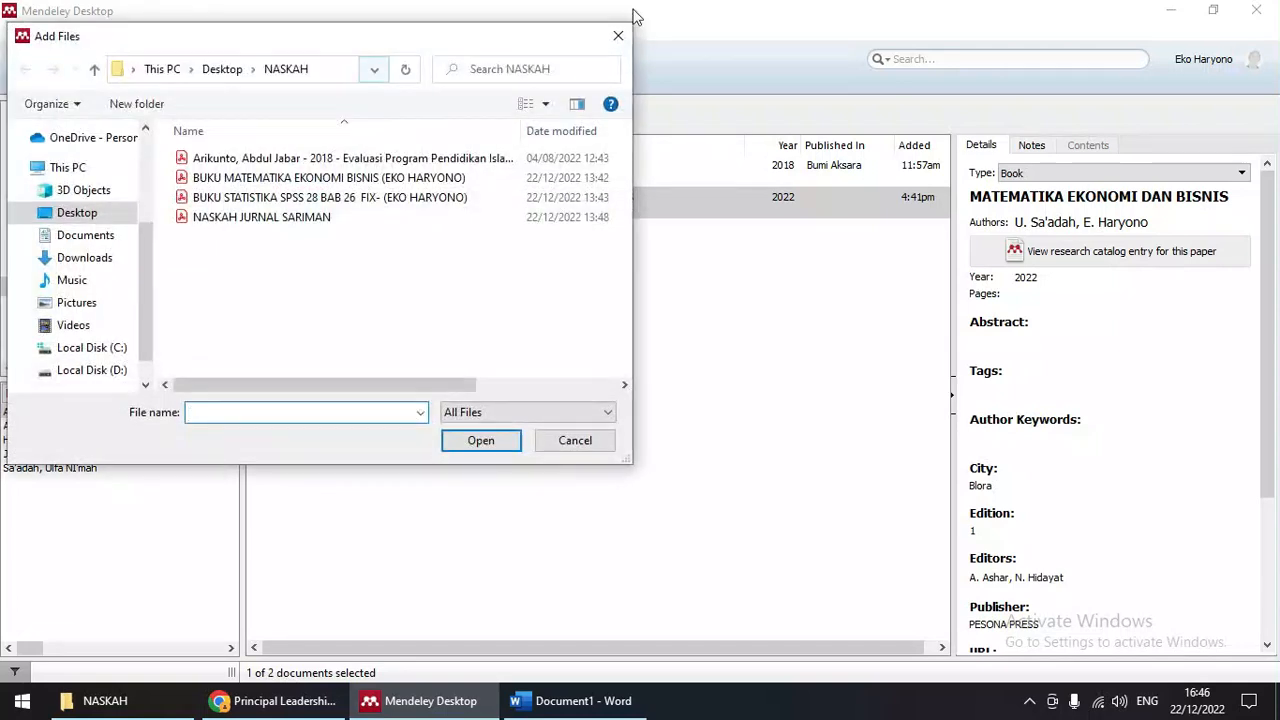
pyautogui.click(618, 38)
pyautogui.click(16, 31)
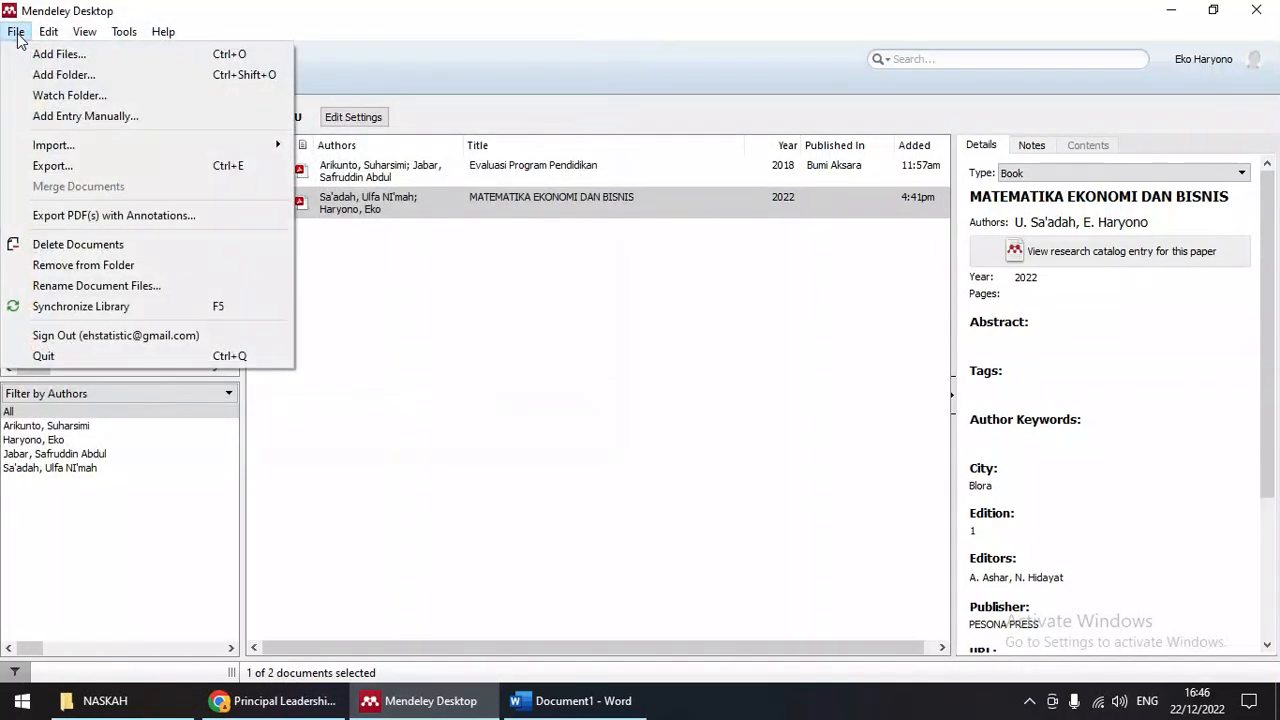
pyautogui.click(108, 115)
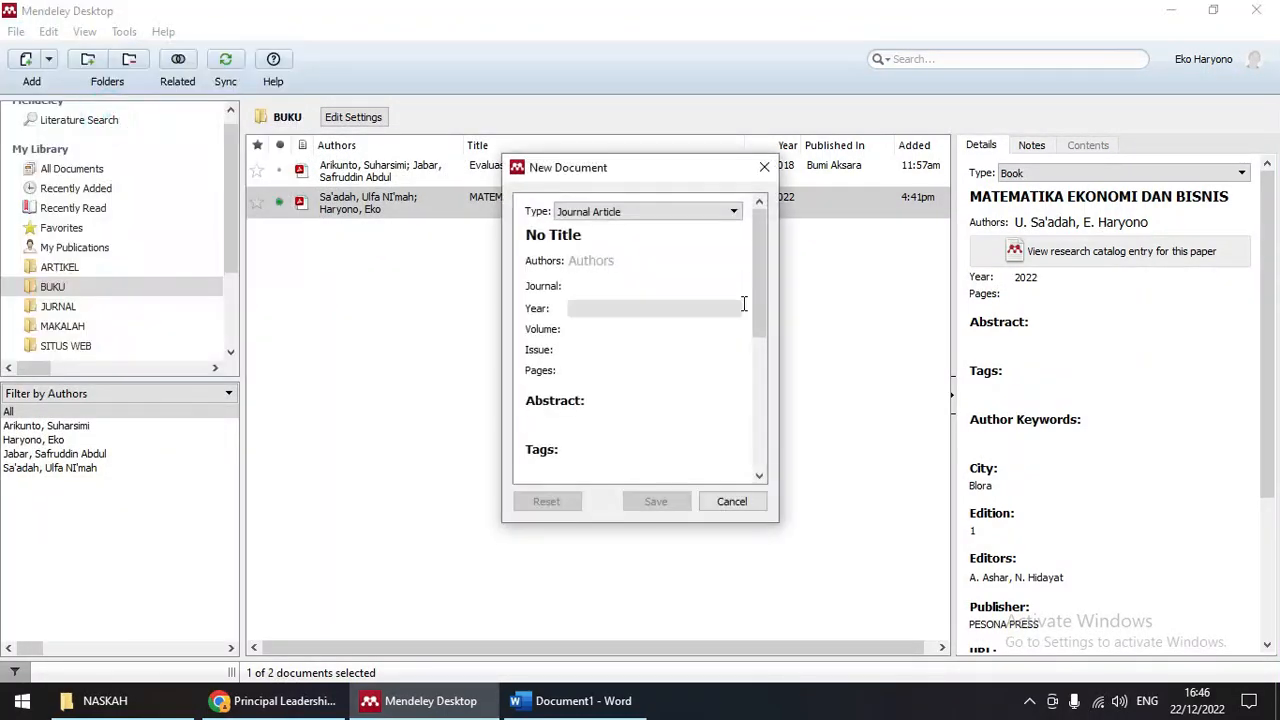
pyautogui.click(666, 212)
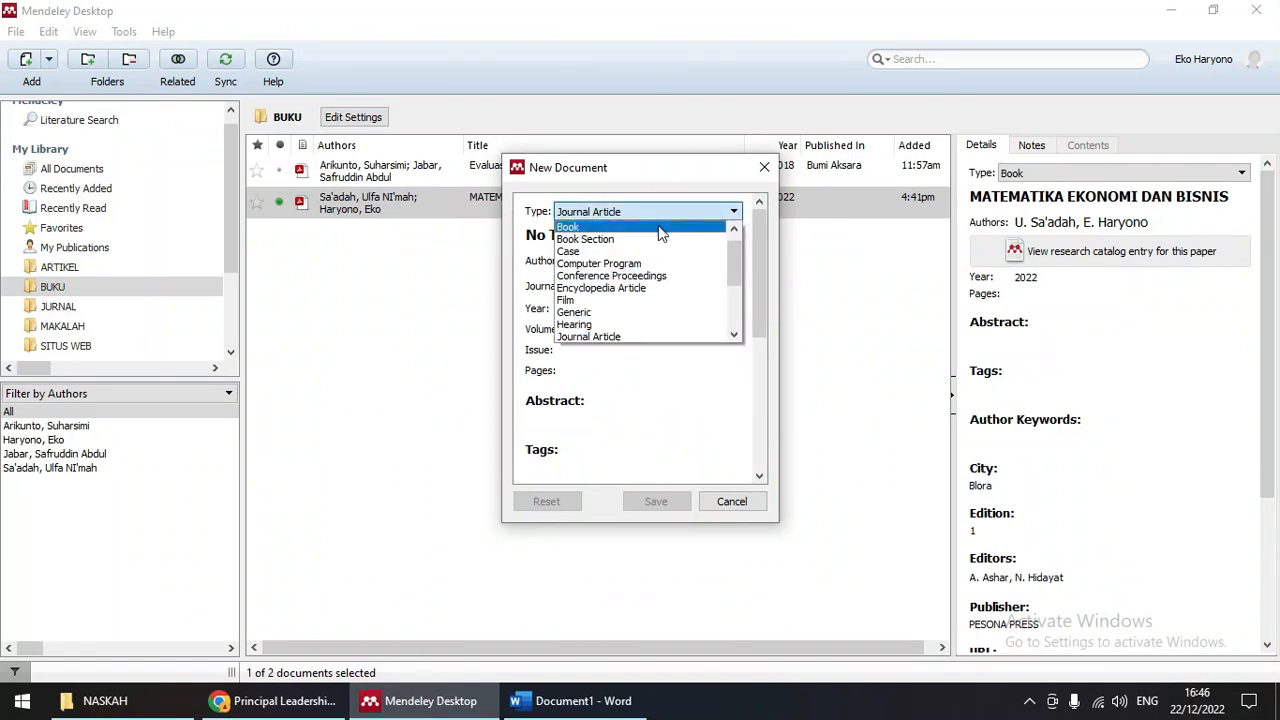
pyautogui.click(660, 228)
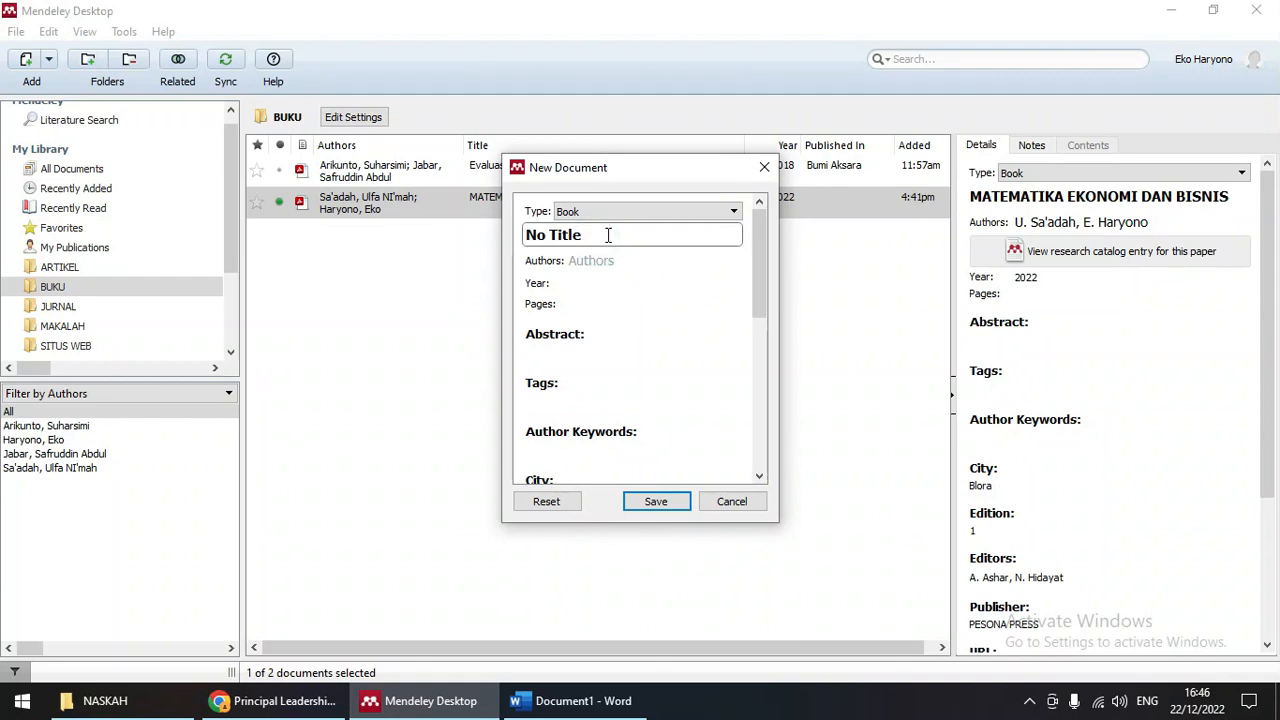
# Step: Title the book 'Statistik Untuk Penelitian'
pyautogui.moveTo(608, 235); pyautogui.dragTo(522, 238)
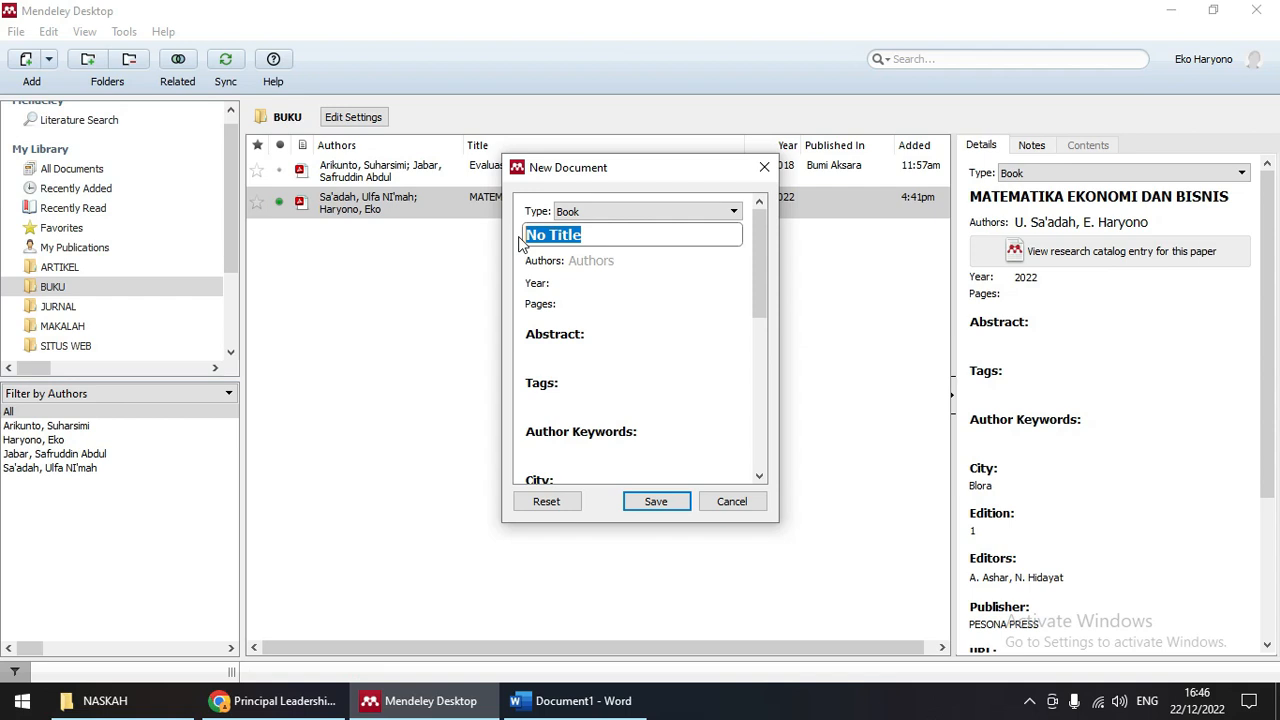
pyautogui.write('STAT')
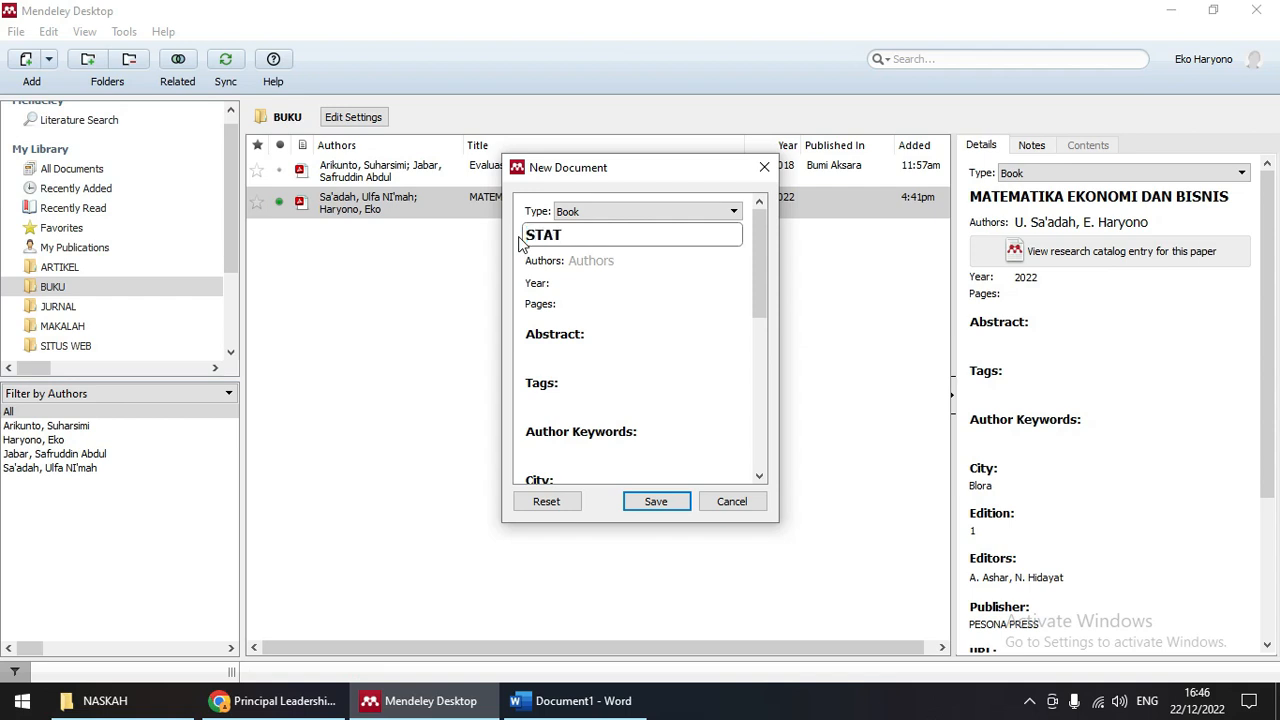
pyautogui.press('BackSpace')
pyautogui.press('BackSpace')
pyautogui.press('BackSpace')
pyautogui.write('tatistik Untuk Penelitian')
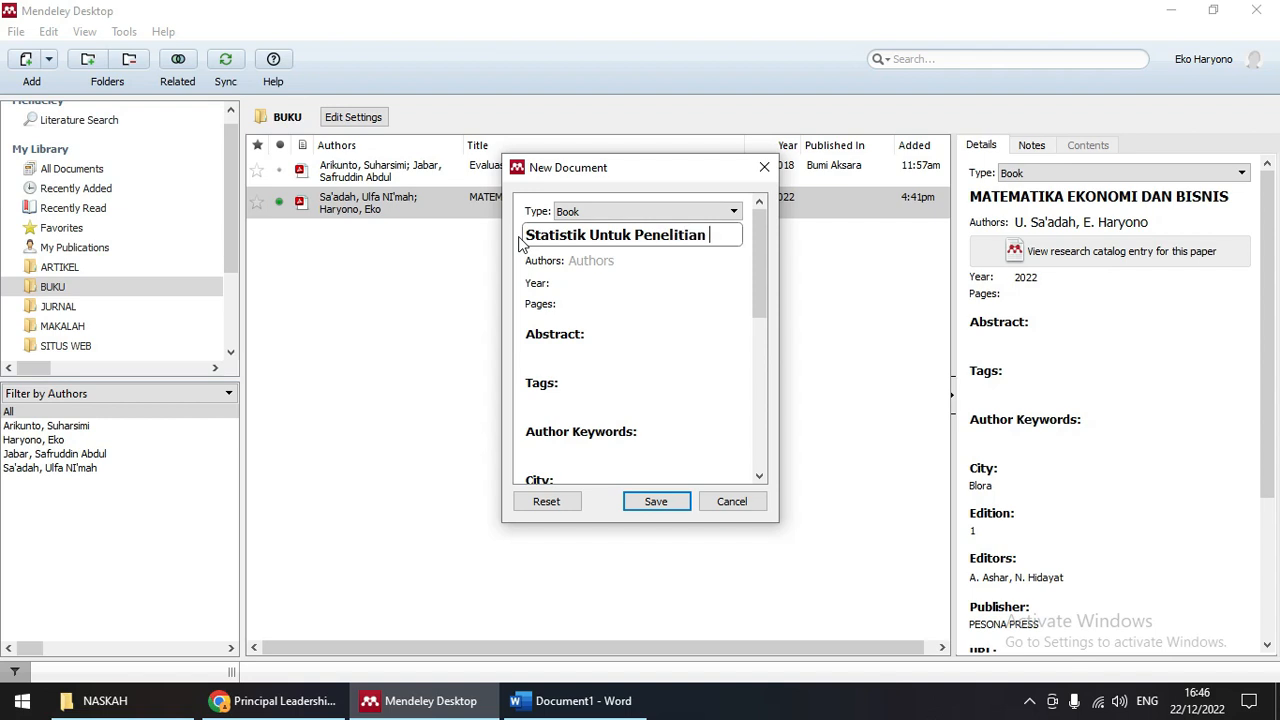
# Step: Enter the book's author and the publication year 2021
pyautogui.click(587, 263)
pyautogui.write('S')
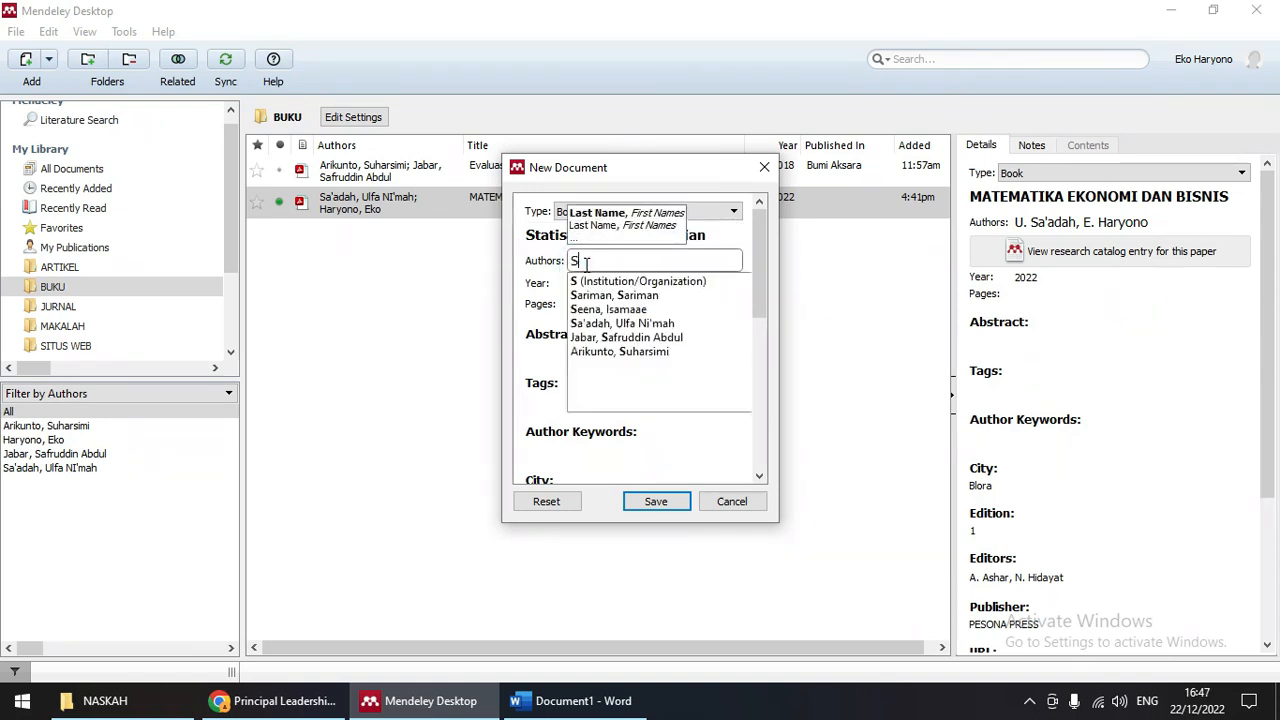
pyautogui.write('ugiyono')
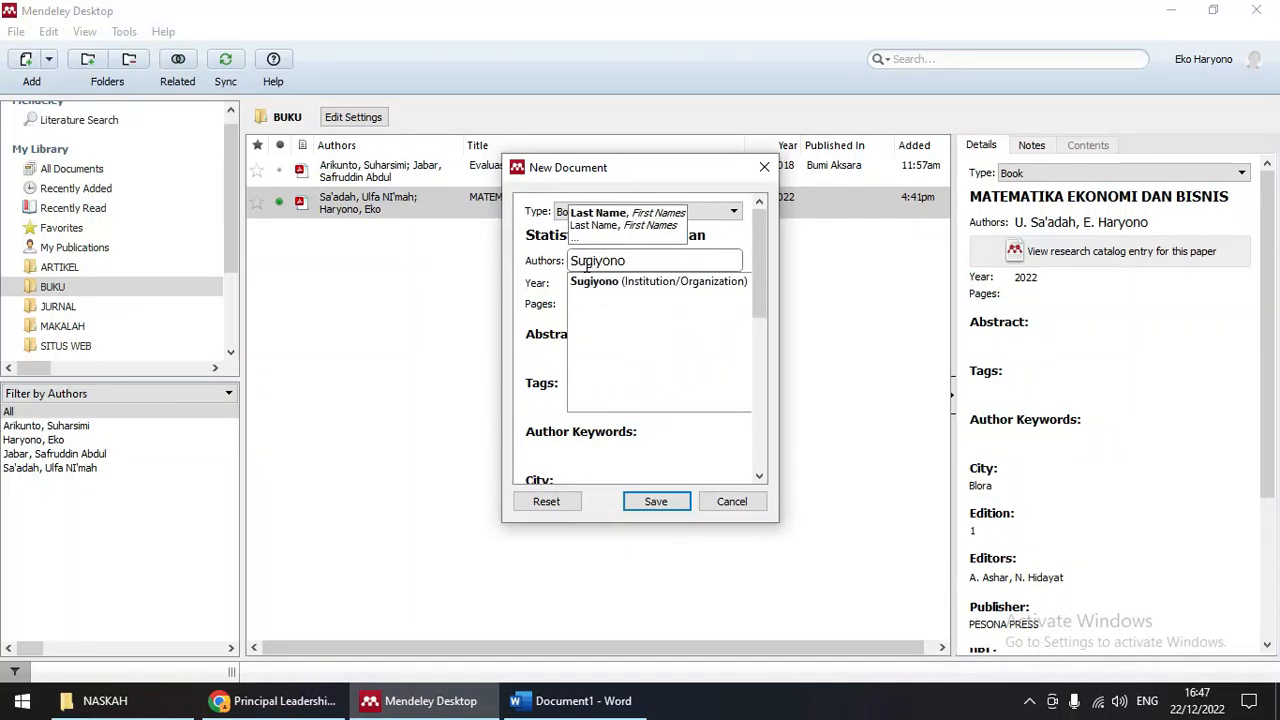
pyautogui.click(529, 277)
pyautogui.click(574, 281)
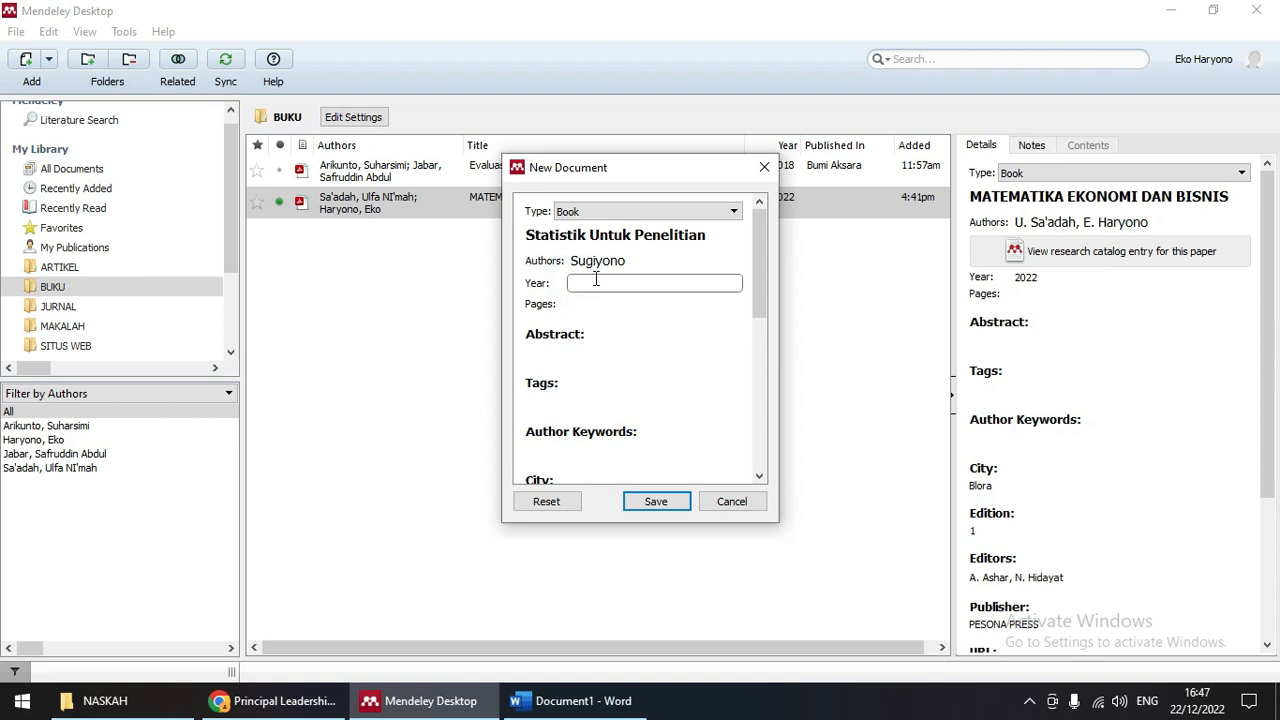
pyautogui.write('2020')
pyautogui.press('BackSpace')
pyautogui.write('1')
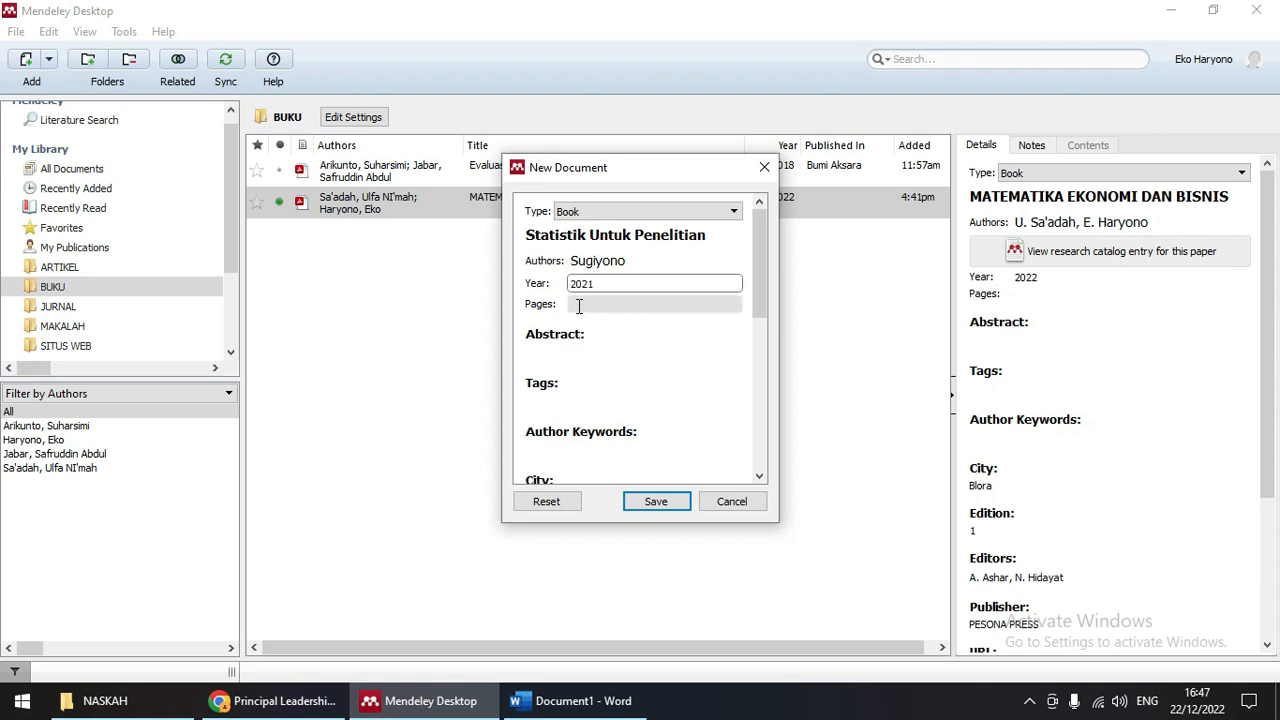
pyautogui.click(578, 306)
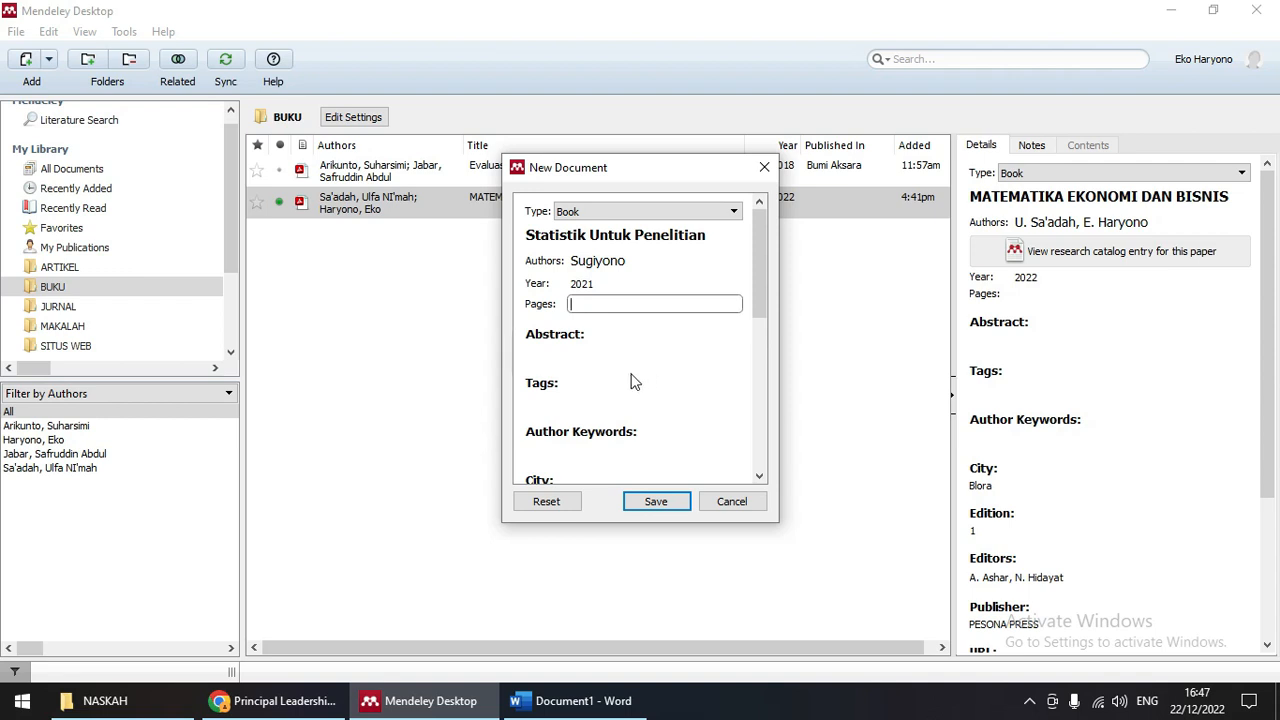
pyautogui.scroll(-1, 585, 387)
# Step: Set the book's publication city to Bandung
pyautogui.scroll(-1, 583, 390)
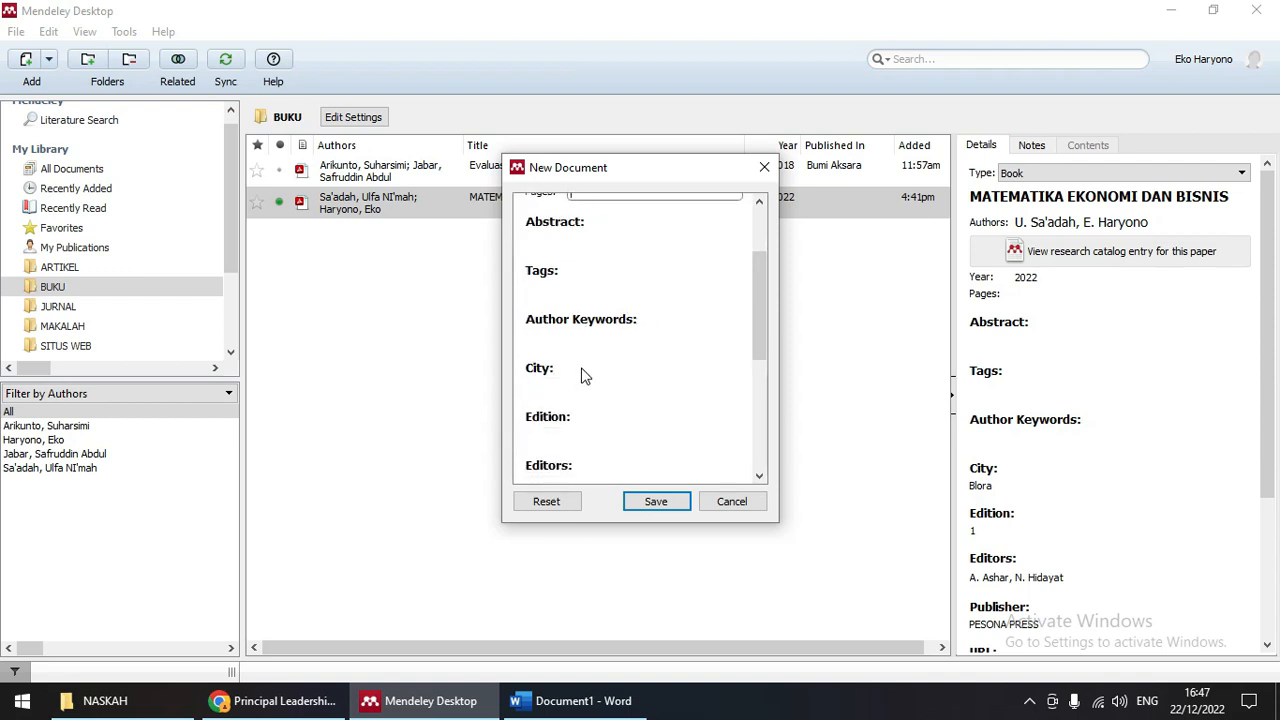
pyautogui.click(554, 386)
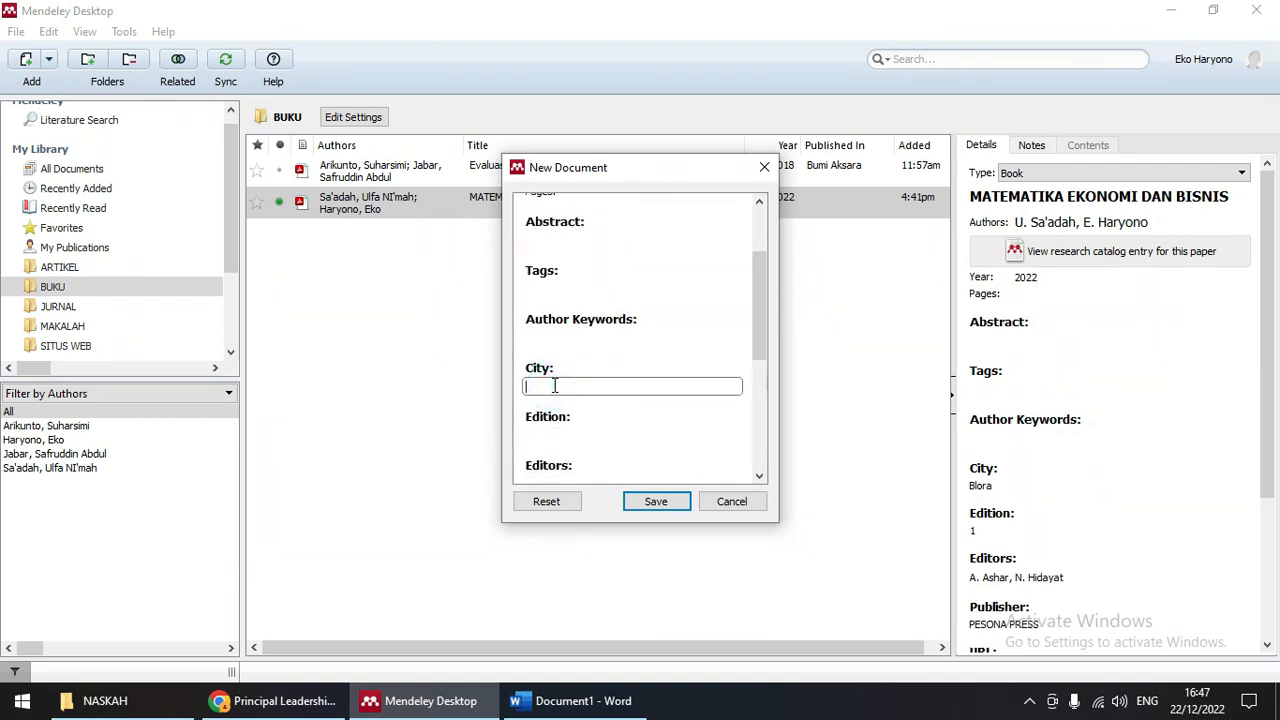
pyautogui.write('Bandung')
pyautogui.click(566, 434)
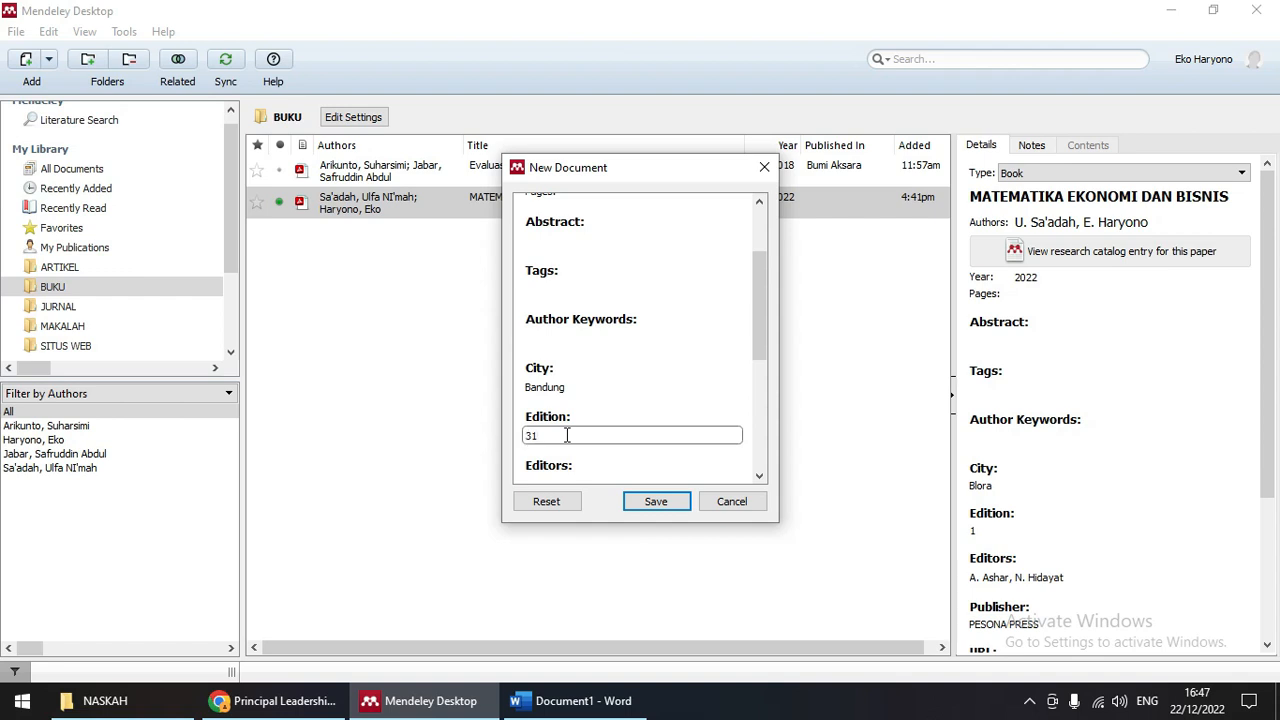
pyautogui.scroll(-2, 566, 436)
pyautogui.click(580, 369)
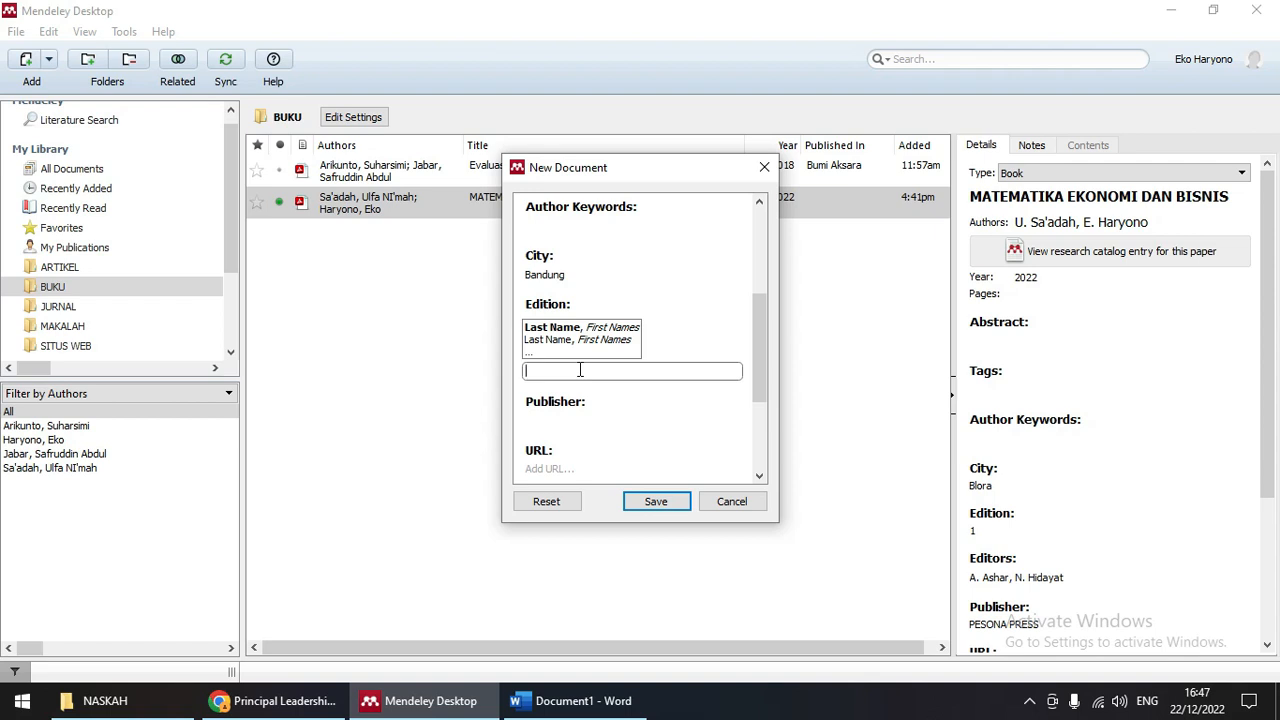
pyautogui.click(586, 404)
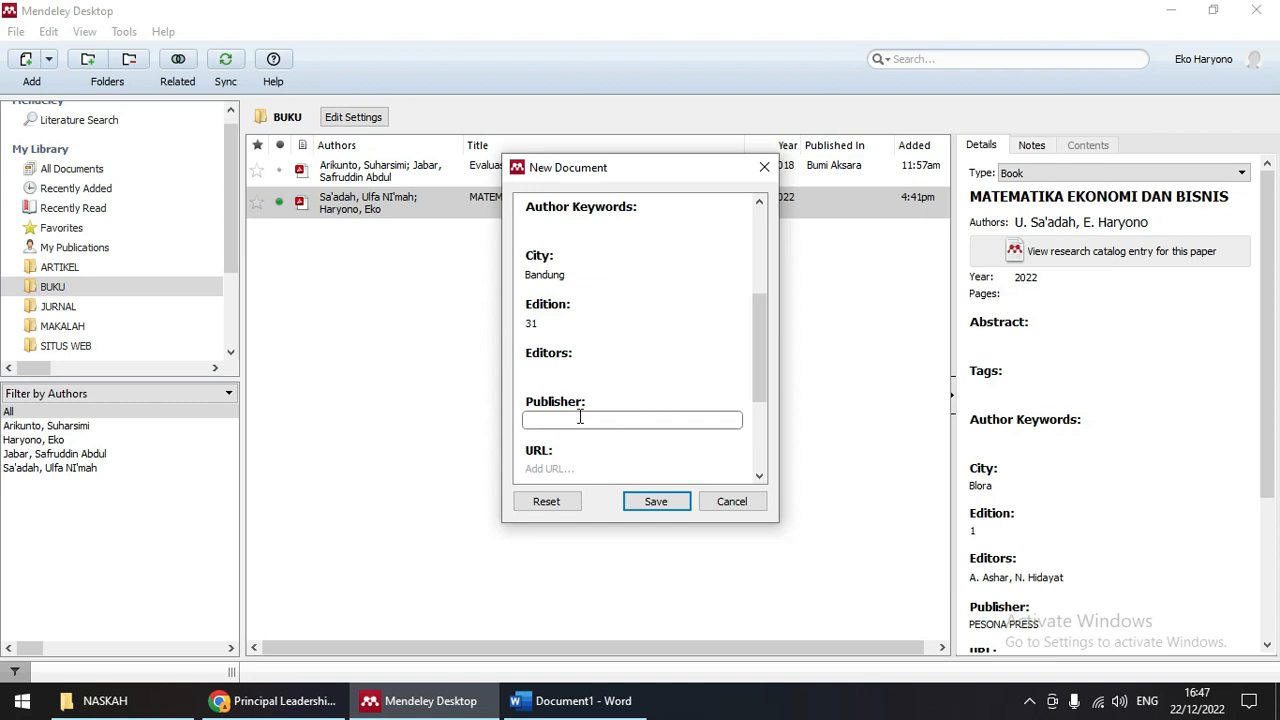
pyautogui.write('ALFABETA')
pyautogui.scroll(-3, 595, 410)
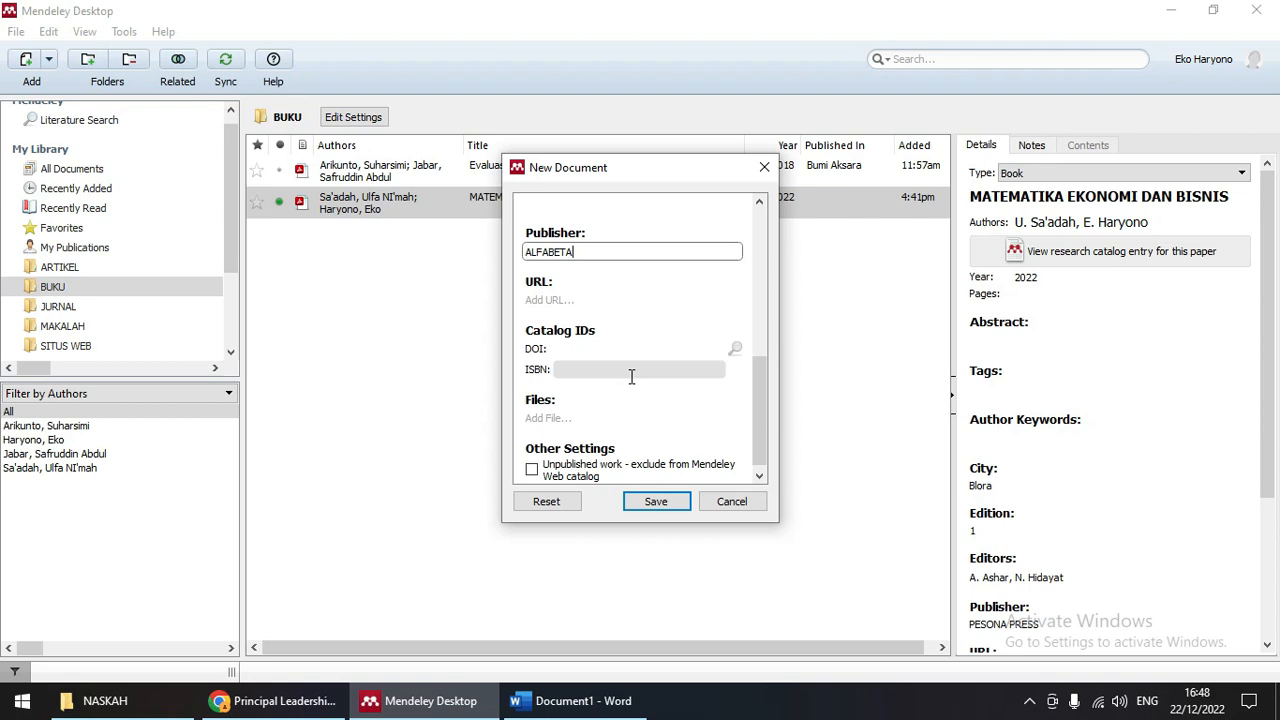
pyautogui.click(608, 370)
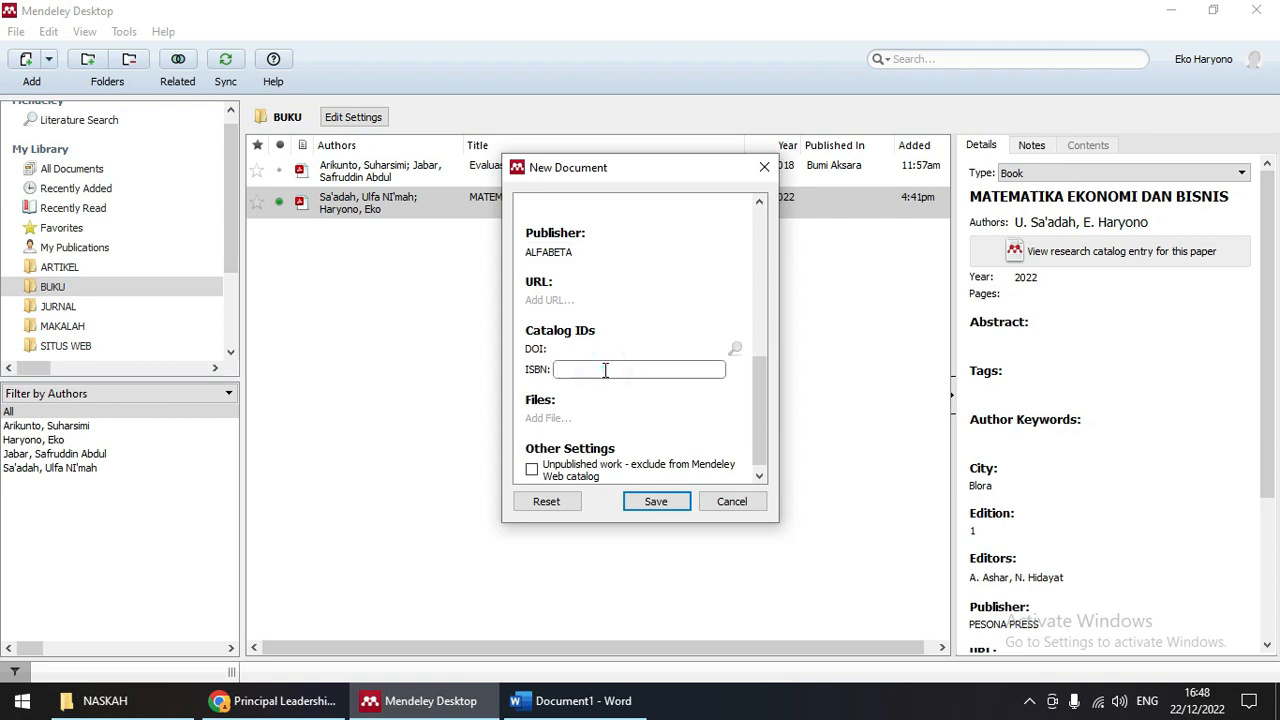
pyautogui.write('9789798433108')
pyautogui.click(658, 500)
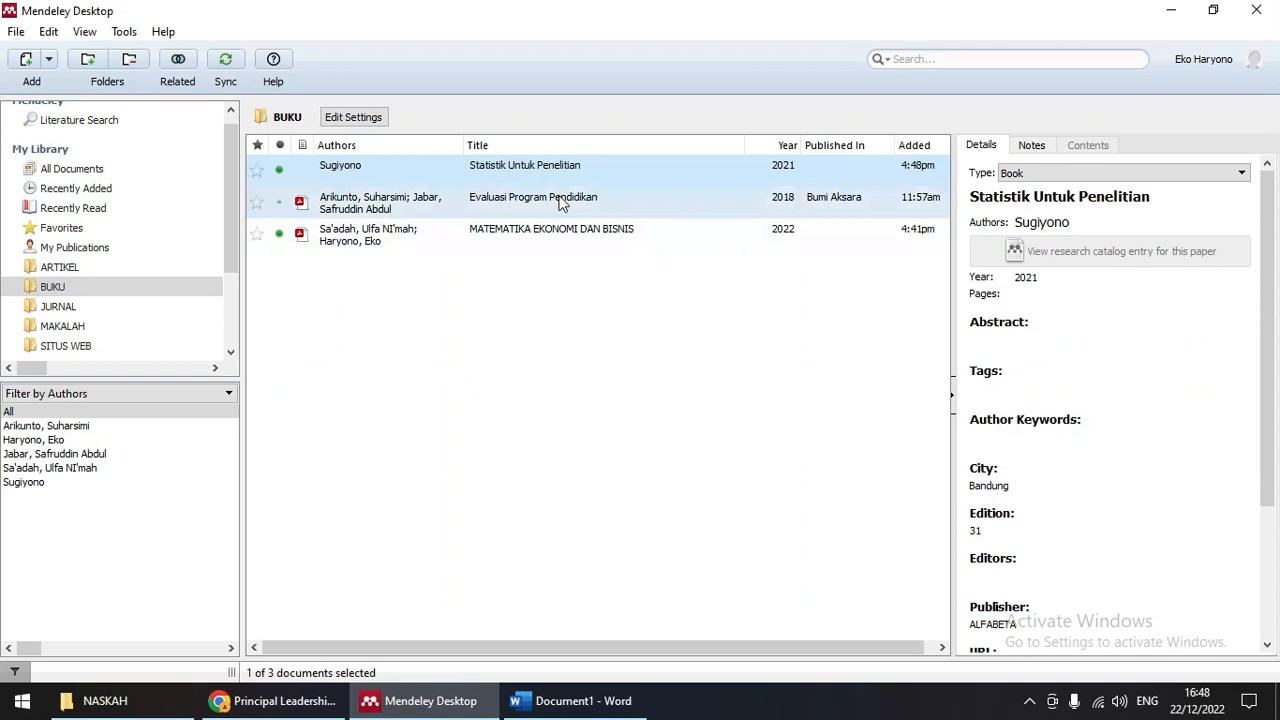
# Step: Reopen BUKU and select each book, including Evaluasi Program Pendidikan and Statistik Untuk Penelitian
pyautogui.scroll(-3, 1128, 290)
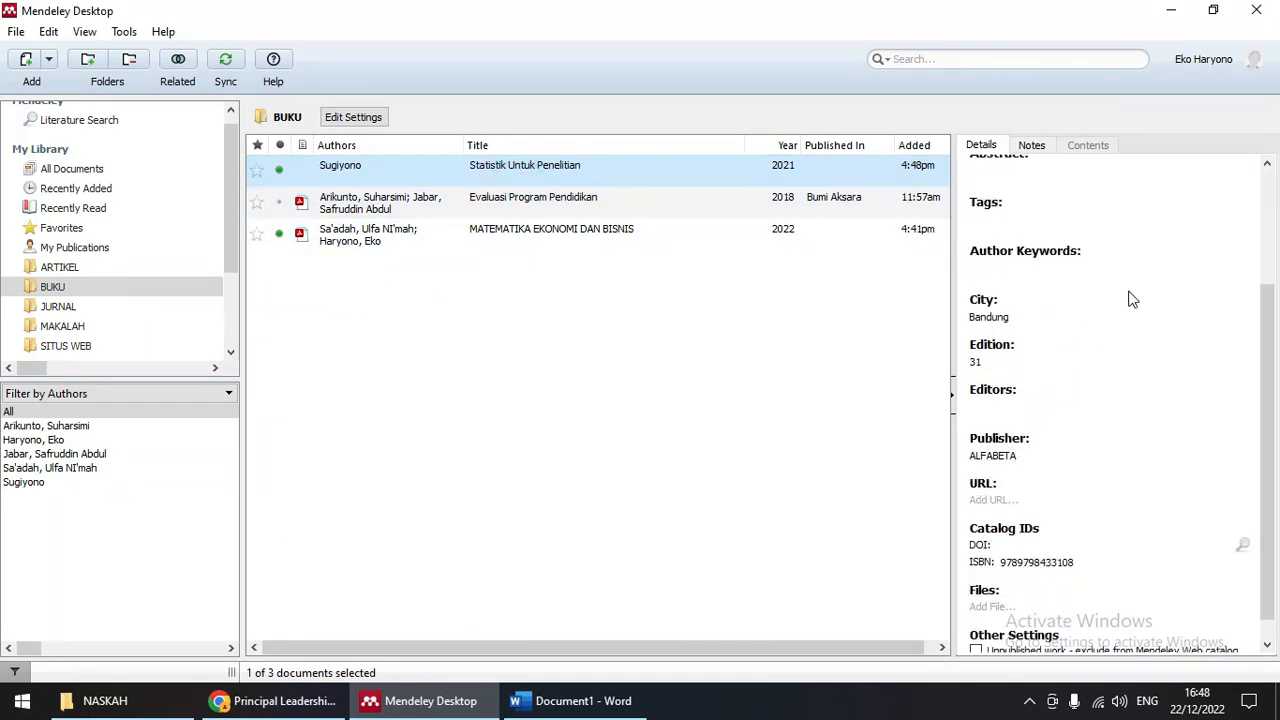
pyautogui.scroll(-1, 1126, 310)
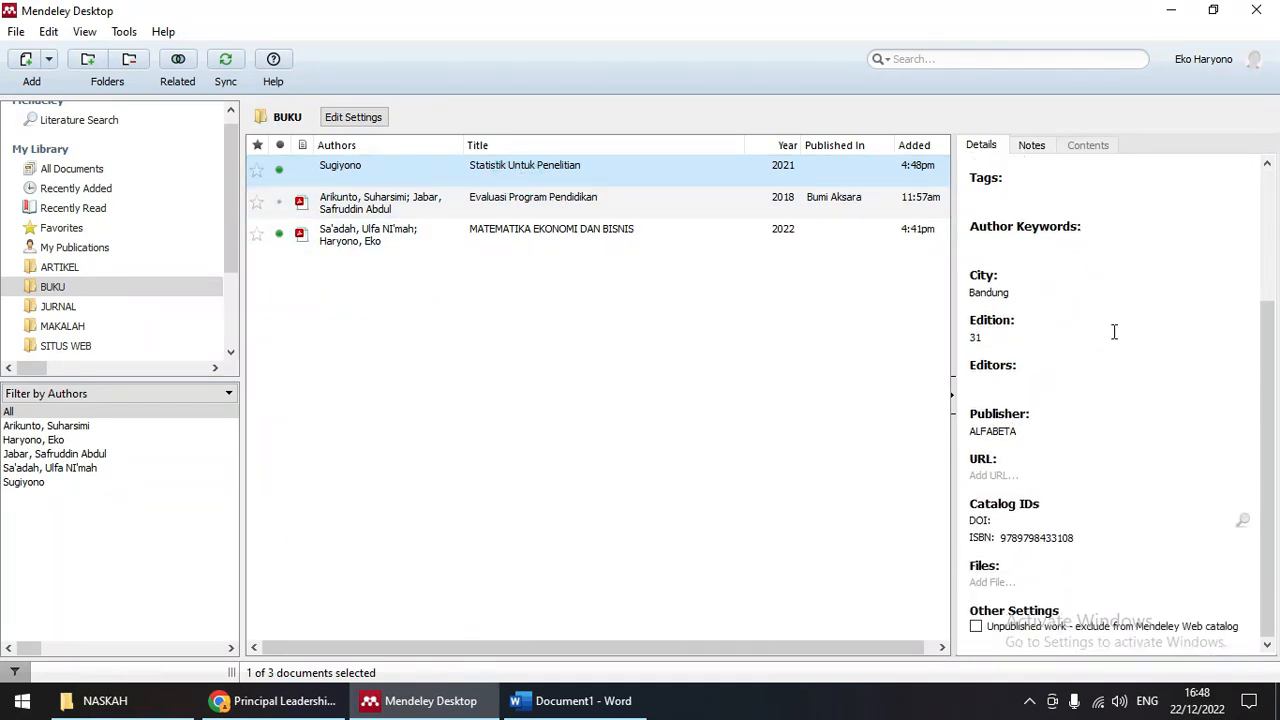
pyautogui.scroll(3, 1108, 340)
pyautogui.scroll(1, 1104, 364)
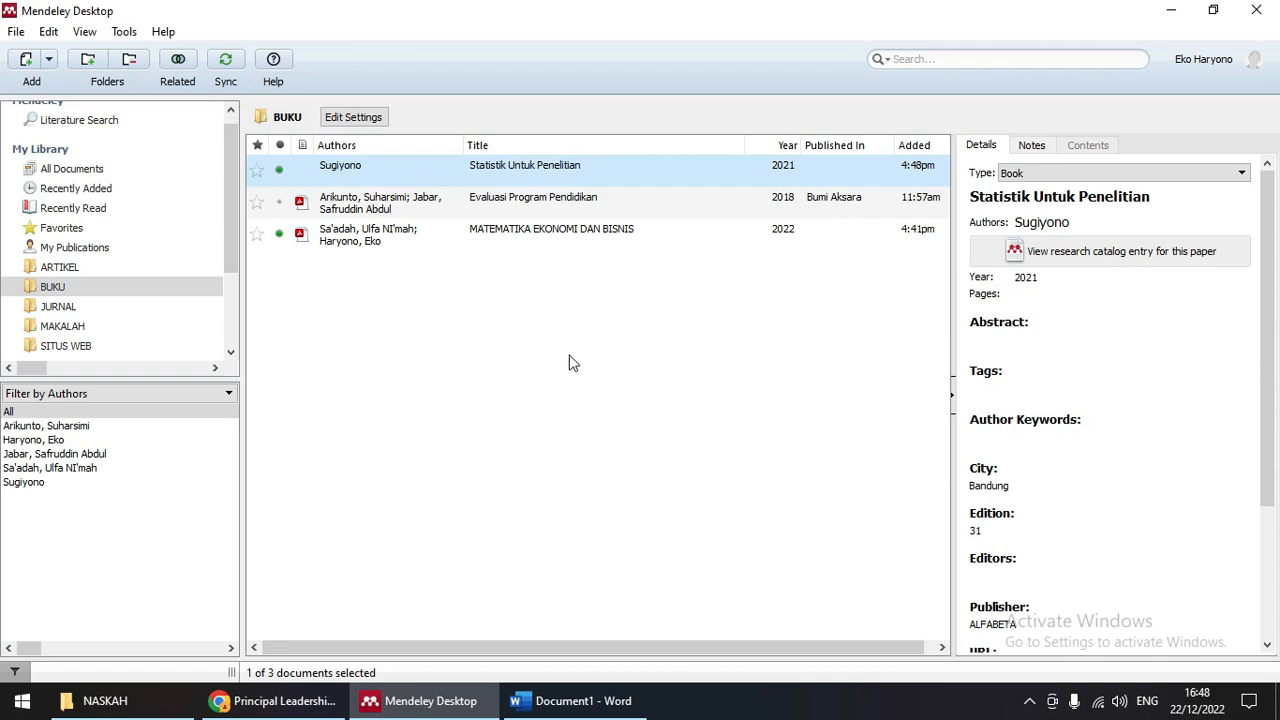
pyautogui.click(84, 292)
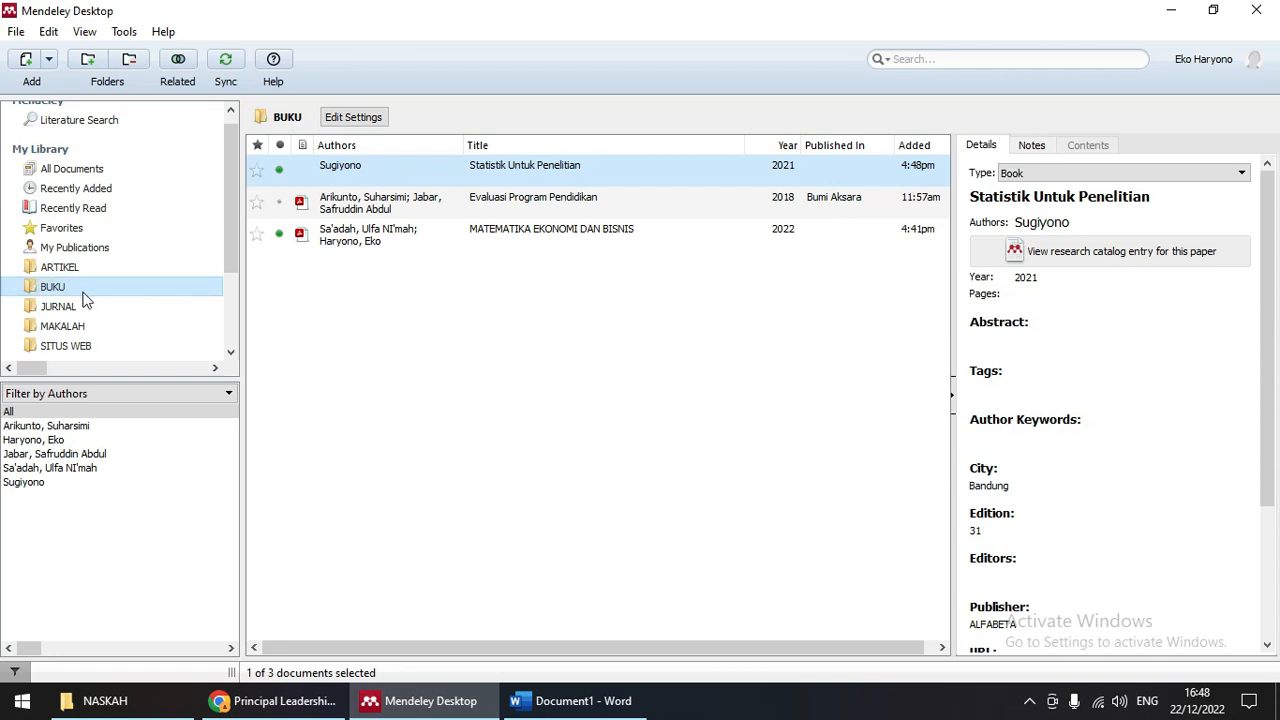
pyautogui.click(345, 234)
pyautogui.click(366, 212)
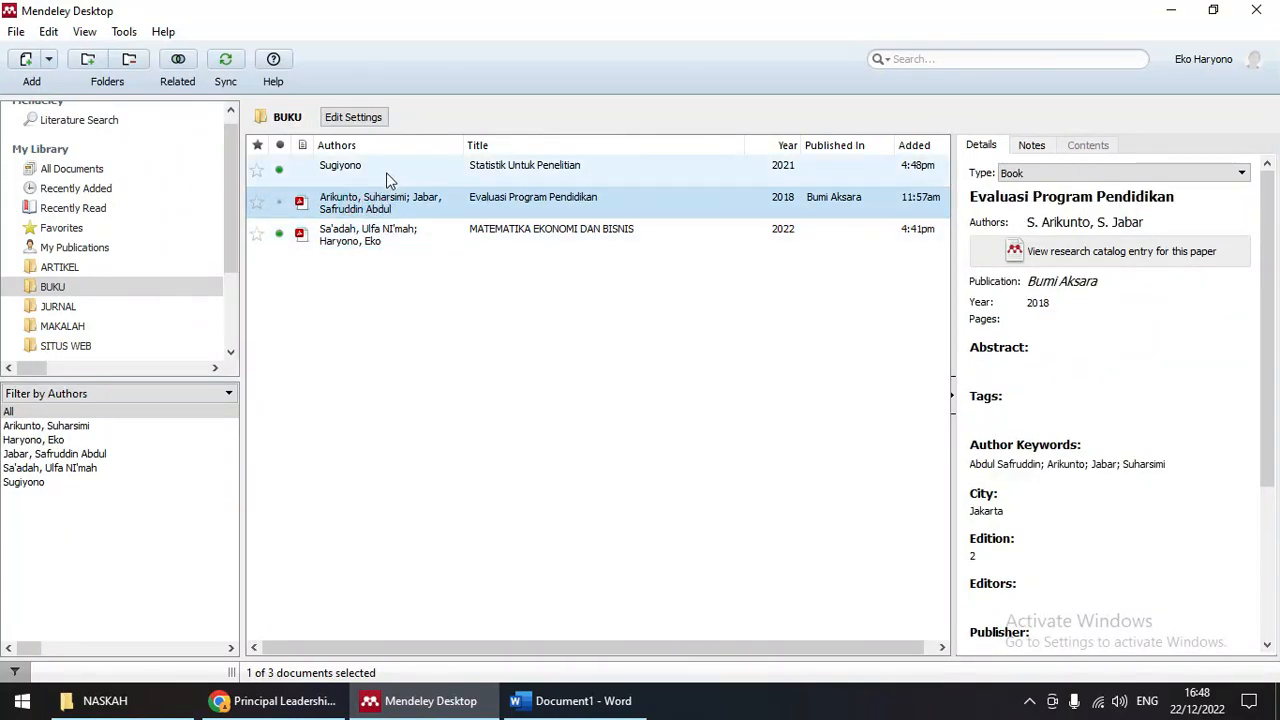
pyautogui.click(386, 172)
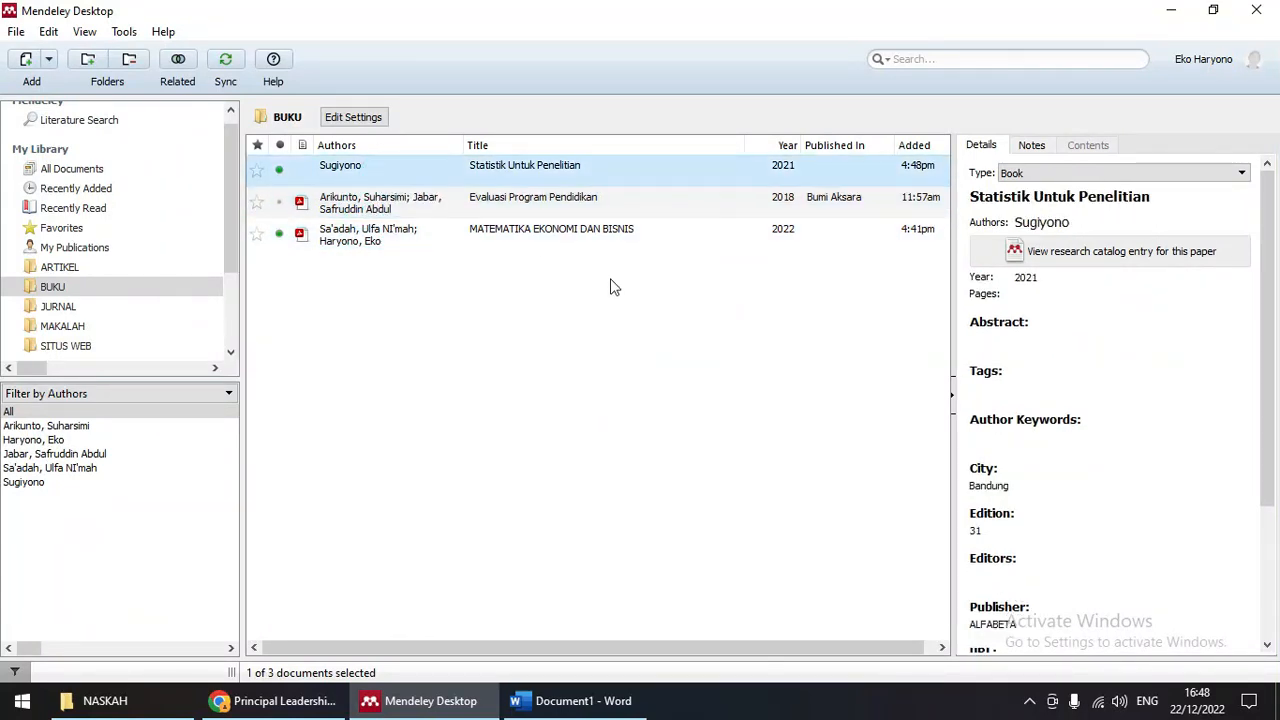
# Step: Scroll through Statistik Untuk Penelitian's details, then open the empty MAKALAH folder
pyautogui.scroll(-2, 1085, 310)
pyautogui.scroll(2, 1095, 318)
pyautogui.scroll(-3, 1083, 383)
pyautogui.scroll(3, 1085, 387)
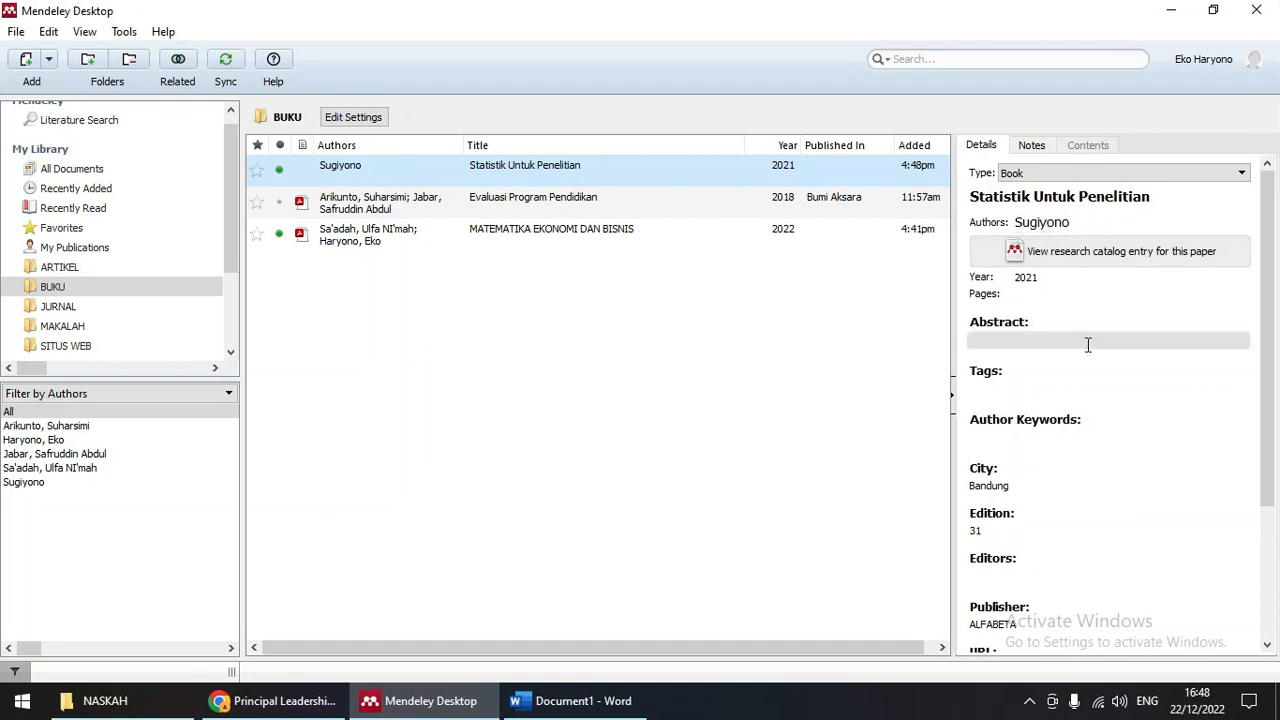
pyautogui.scroll(-3, 1086, 350)
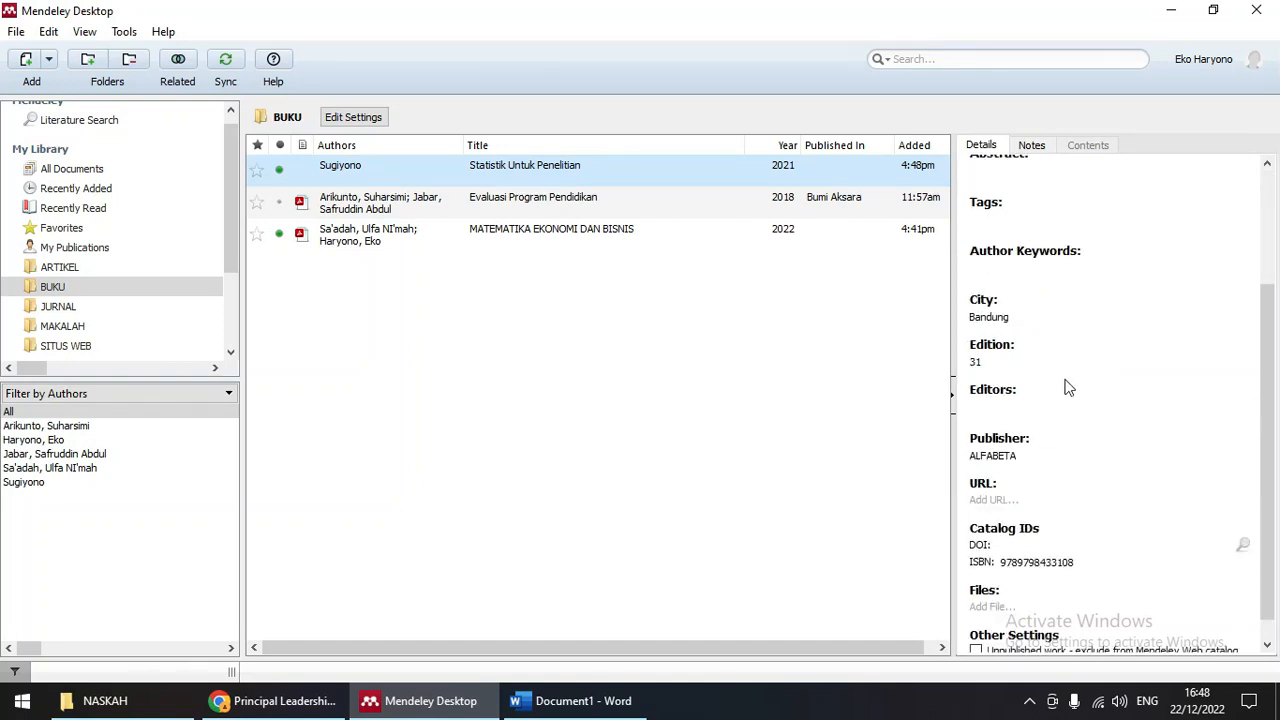
pyautogui.scroll(-1, 1066, 476)
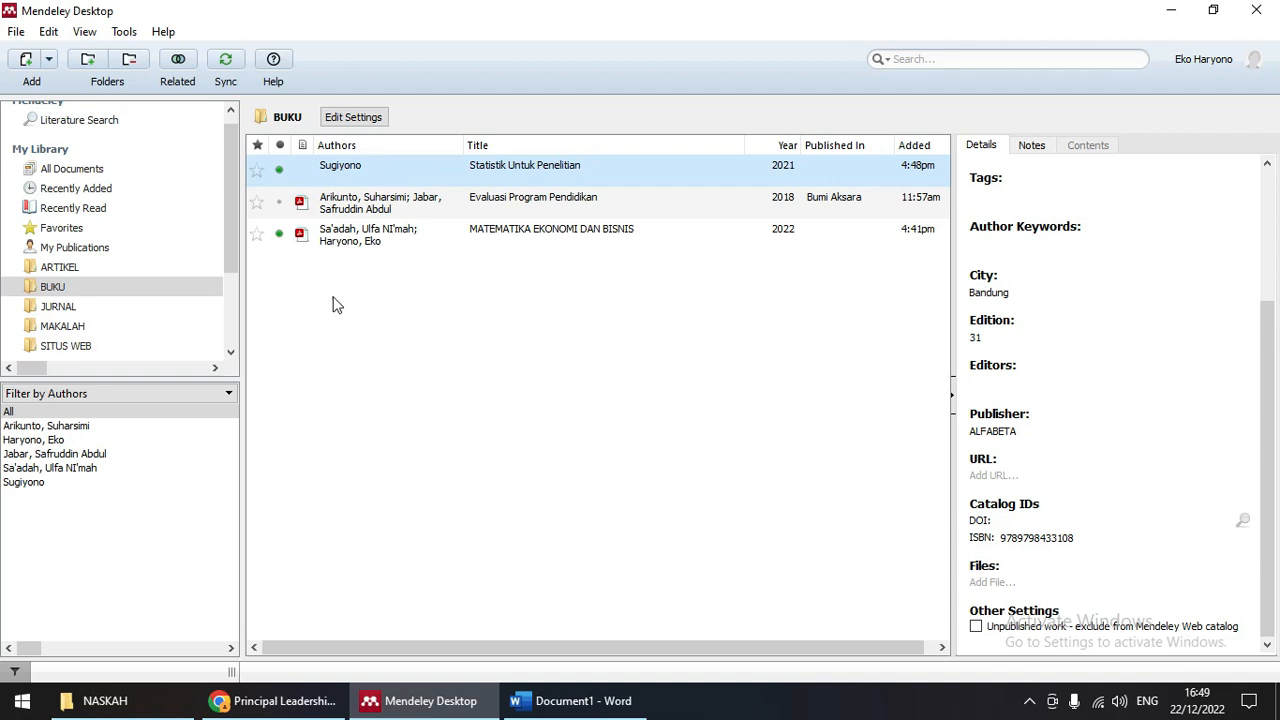
pyautogui.click(62, 326)
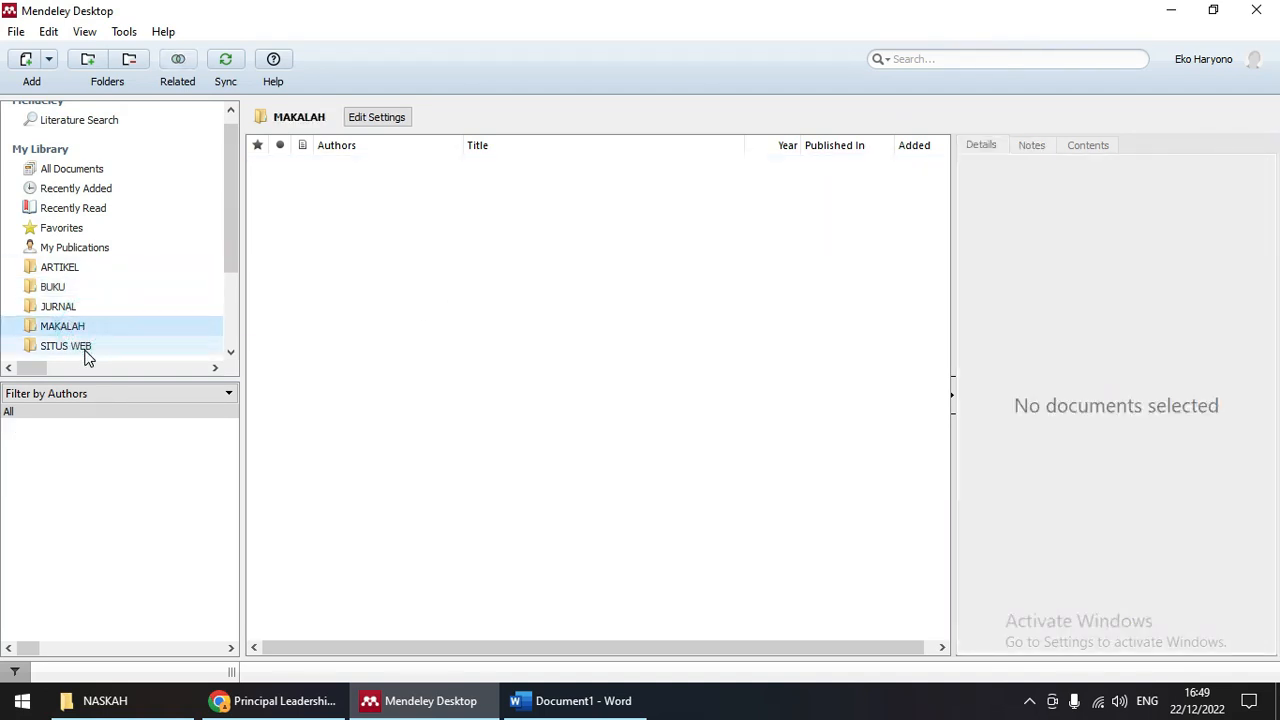
# Step: Step through MAKALAH, ARTIKEL, JURNAL with its article, and BUKU, settling on SITUS WEB
pyautogui.click(85, 347)
pyautogui.click(73, 325)
pyautogui.click(75, 346)
pyautogui.click(70, 271)
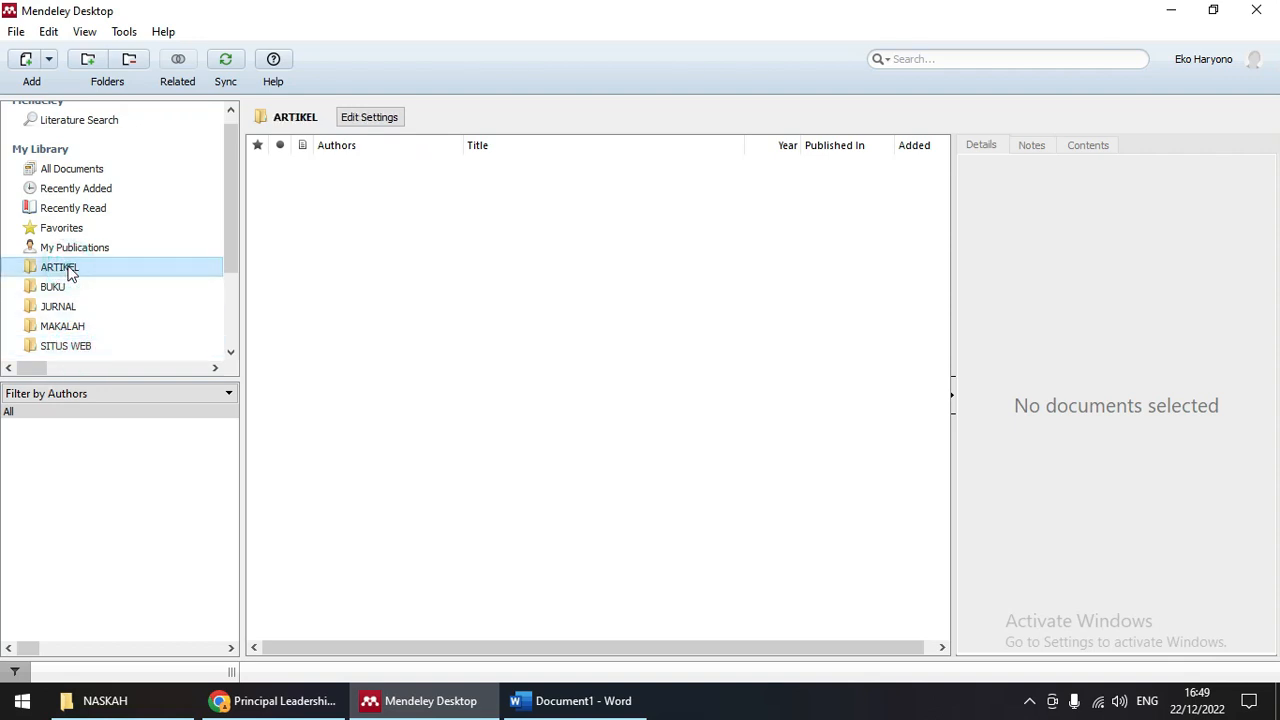
pyautogui.click(62, 306)
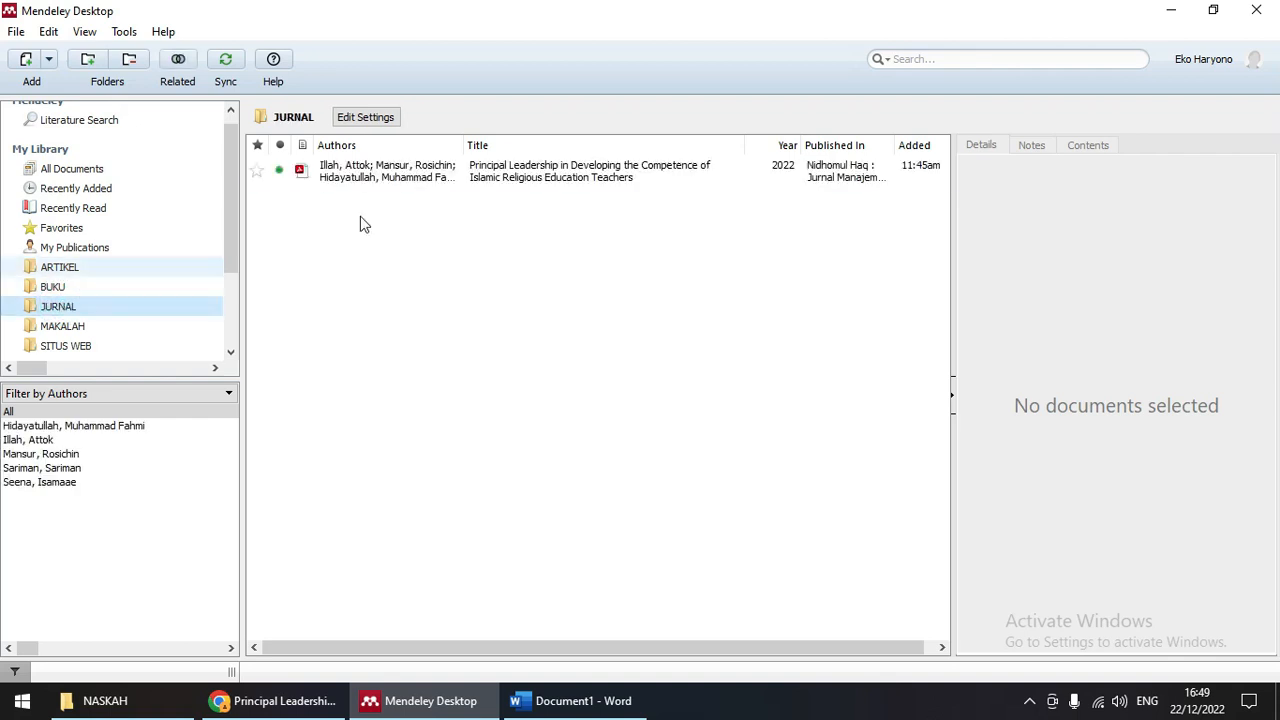
pyautogui.click(452, 175)
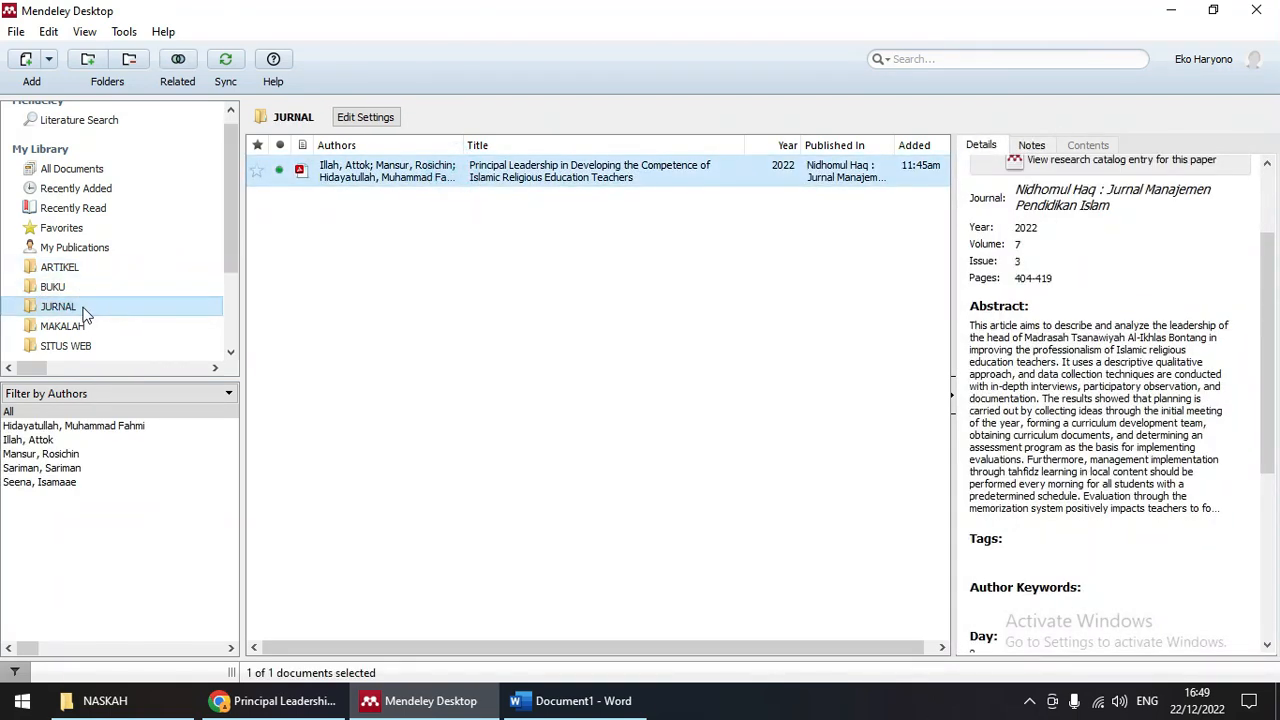
pyautogui.click(53, 288)
pyautogui.click(80, 346)
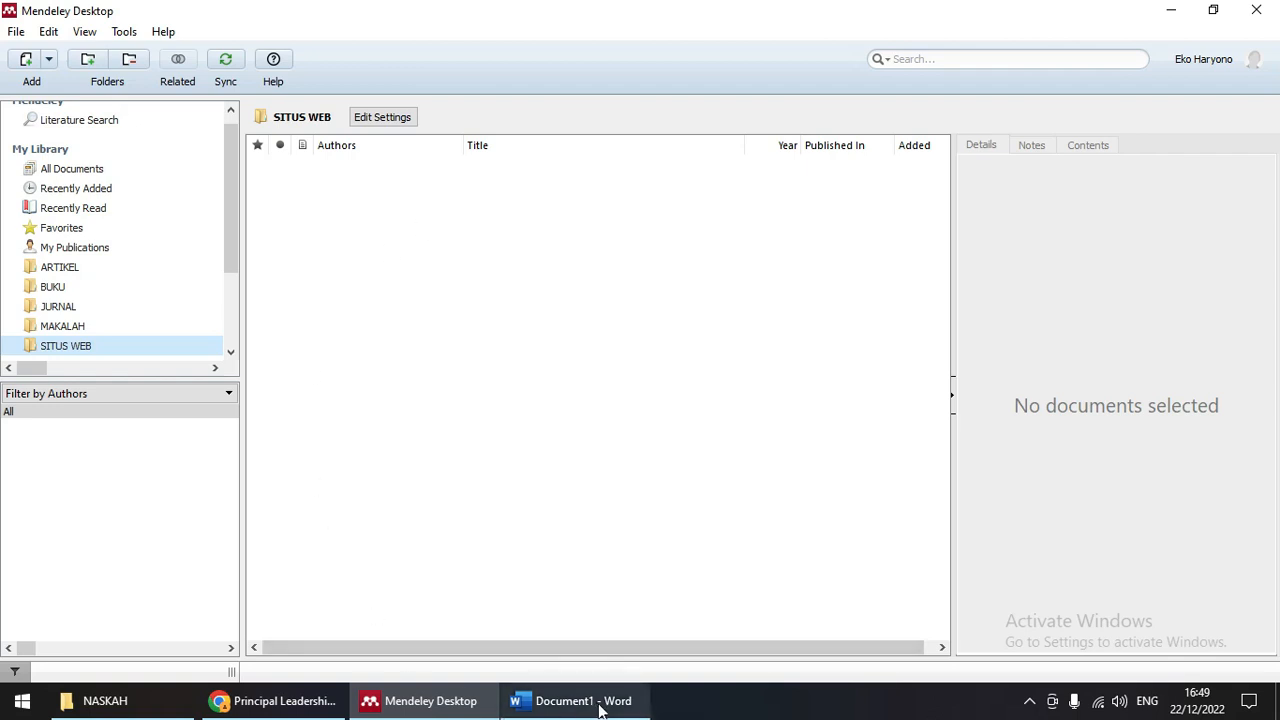
pyautogui.moveTo(592, 708)
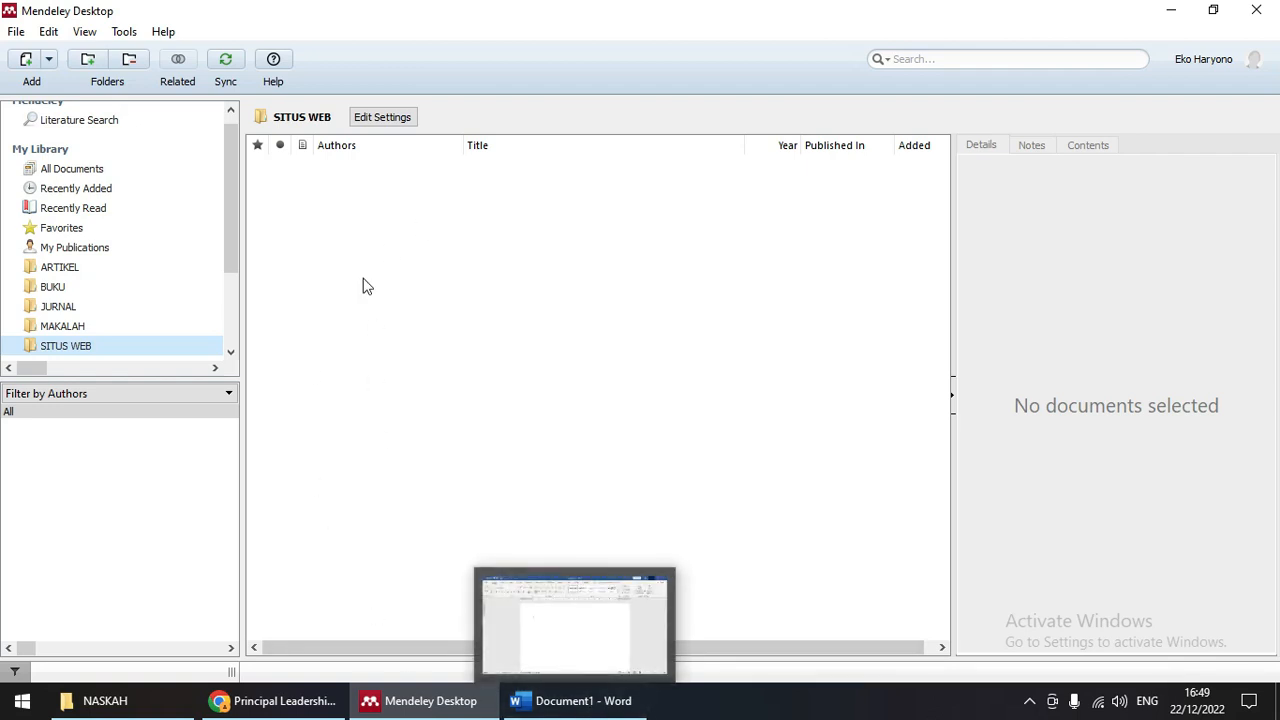
pyautogui.click(16, 32)
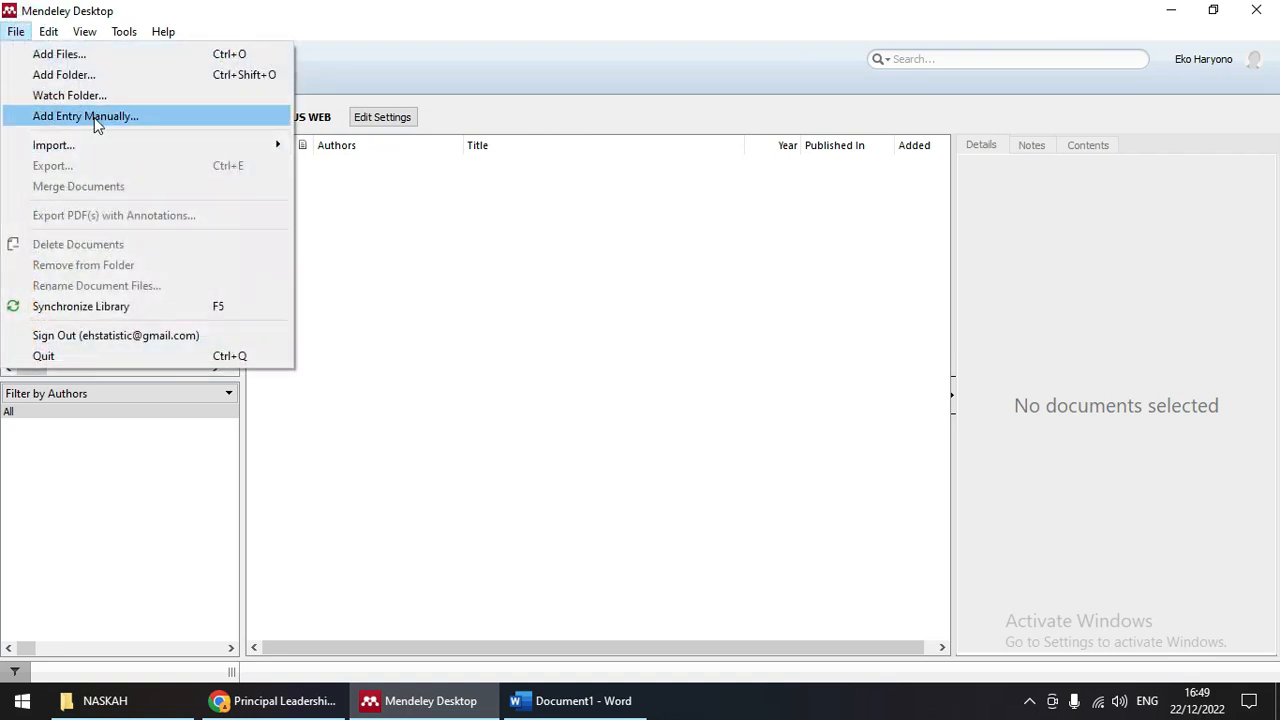
# Step: Create a manual entry typed as Web Page, then bring up the ALCOVA 25 blog tab in Chrome
pyautogui.click(92, 117)
pyautogui.click(705, 216)
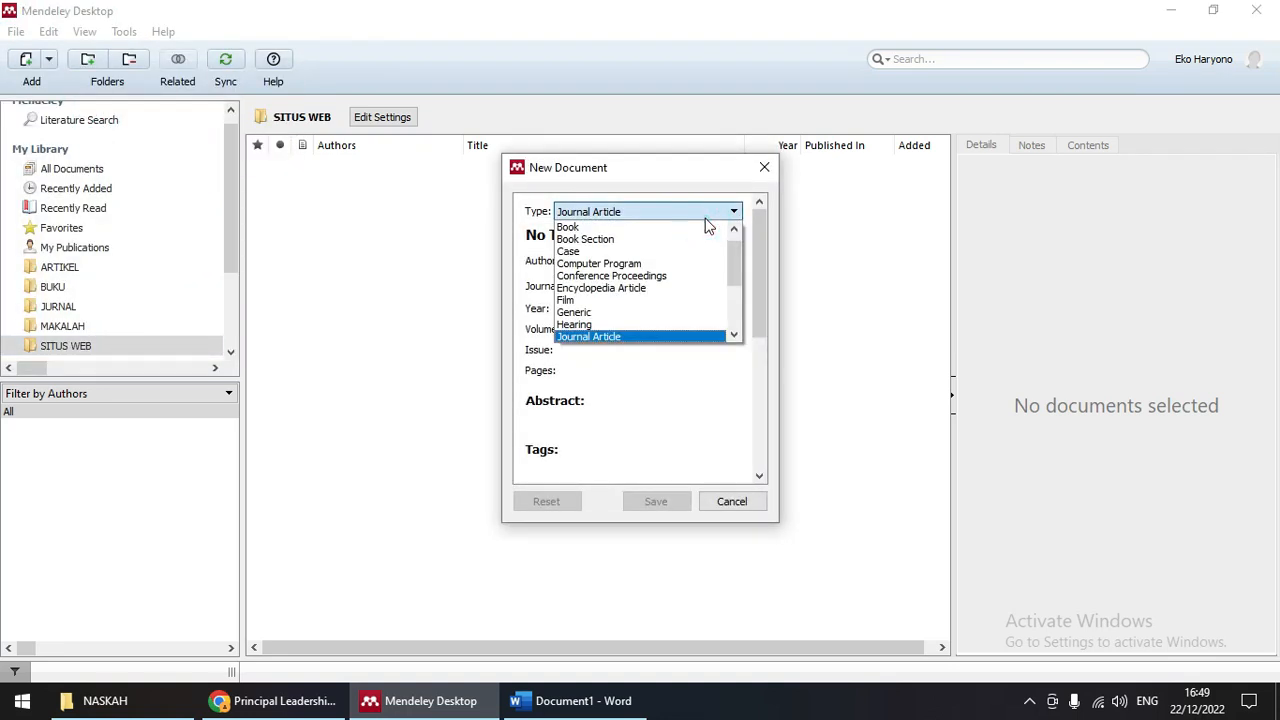
pyautogui.scroll(-1, 610, 275)
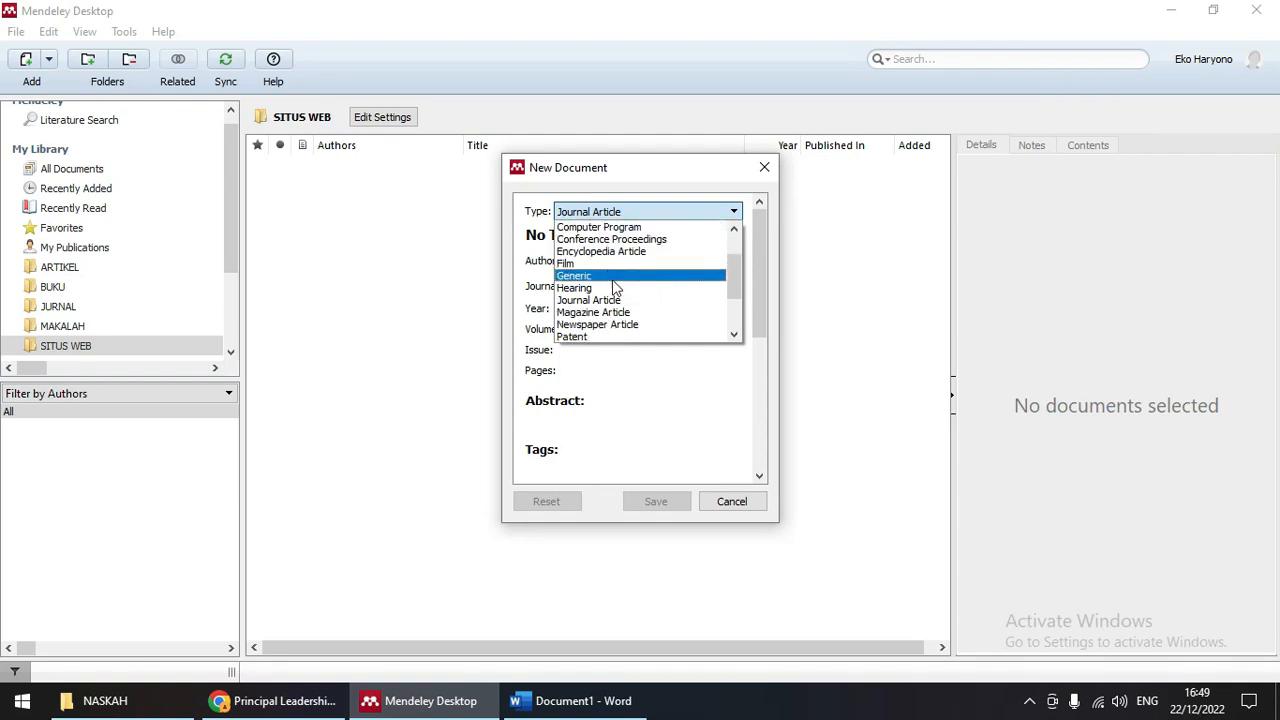
pyautogui.scroll(-2, 614, 290)
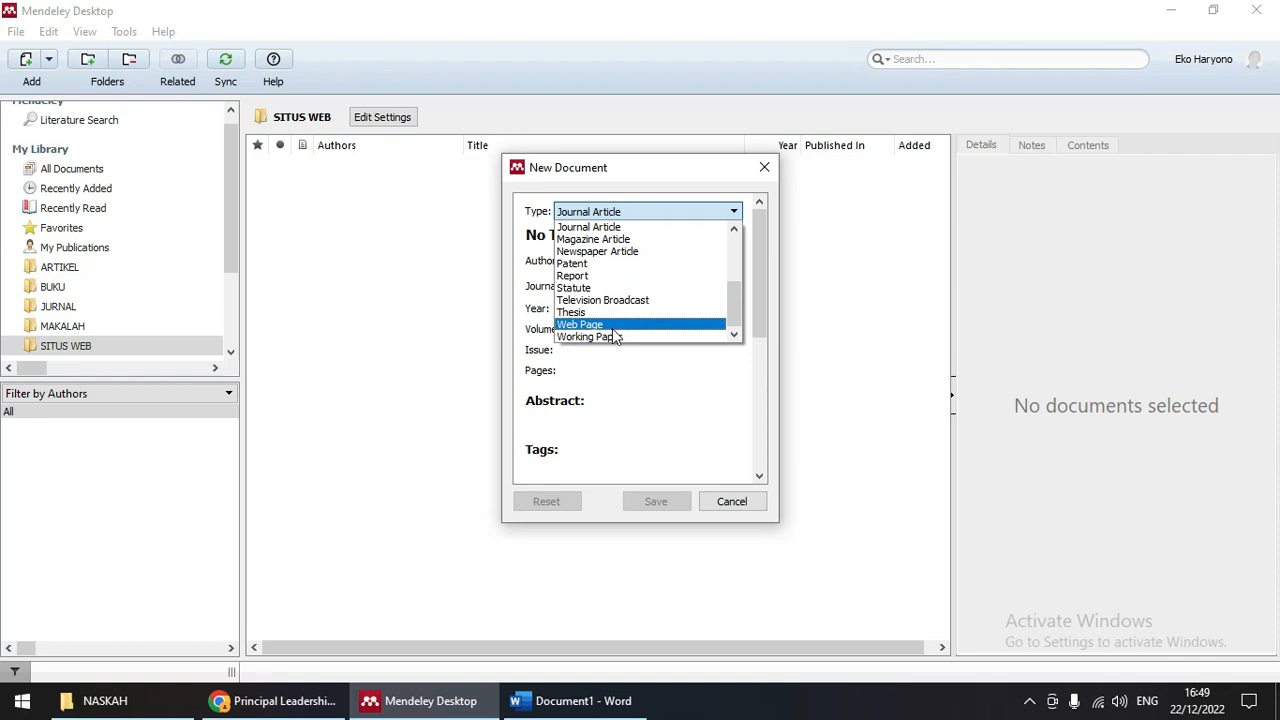
pyautogui.click(612, 324)
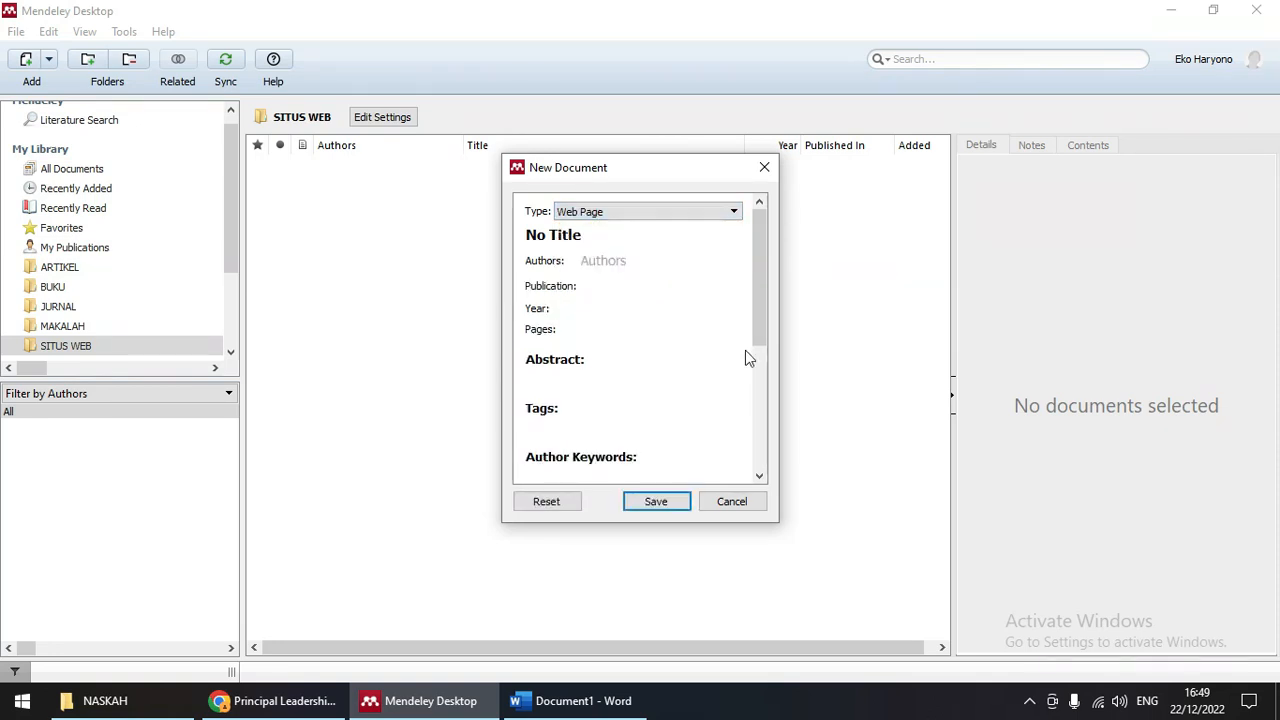
pyautogui.click(607, 235)
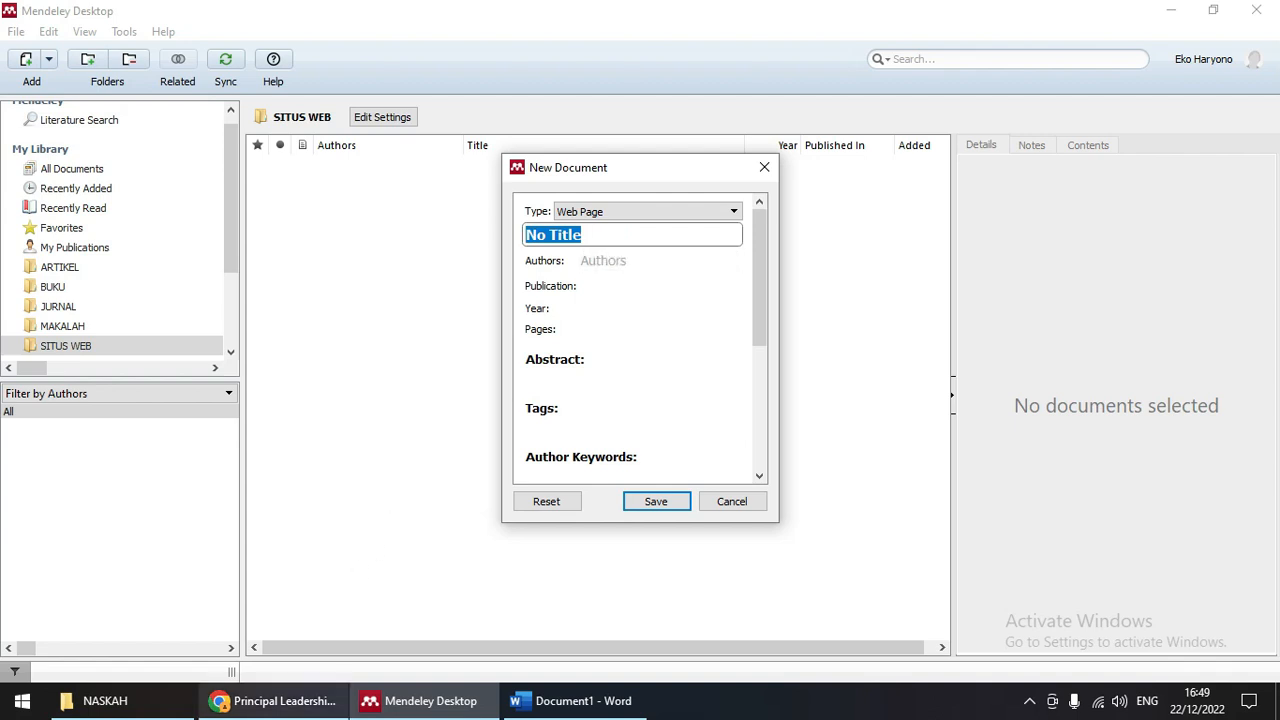
pyautogui.click(285, 703)
pyautogui.moveTo(740, 27); pyautogui.dragTo(560, 12)
# Step: Scroll the ALCOVA 25 blog and open the post 17. DISPERTION IBM SPSS STATISTIC 28
pyautogui.scroll(-2, 372, 492)
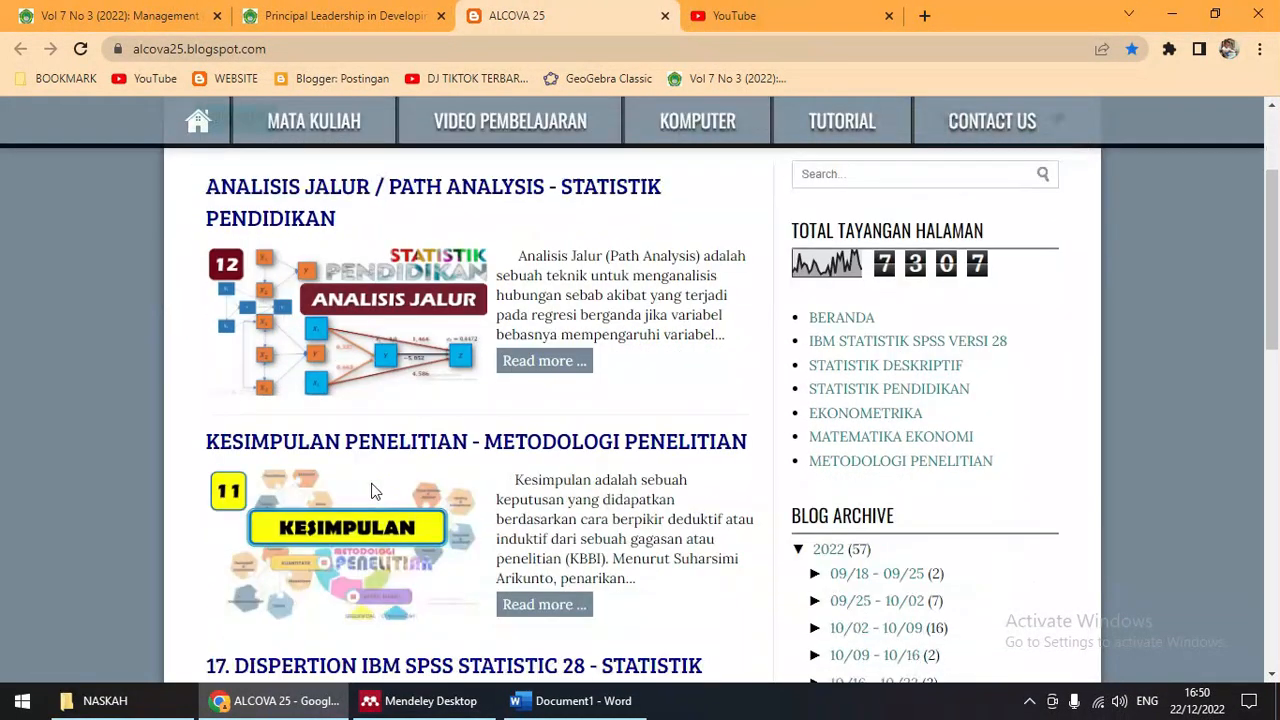
pyautogui.scroll(-6, 603, 485)
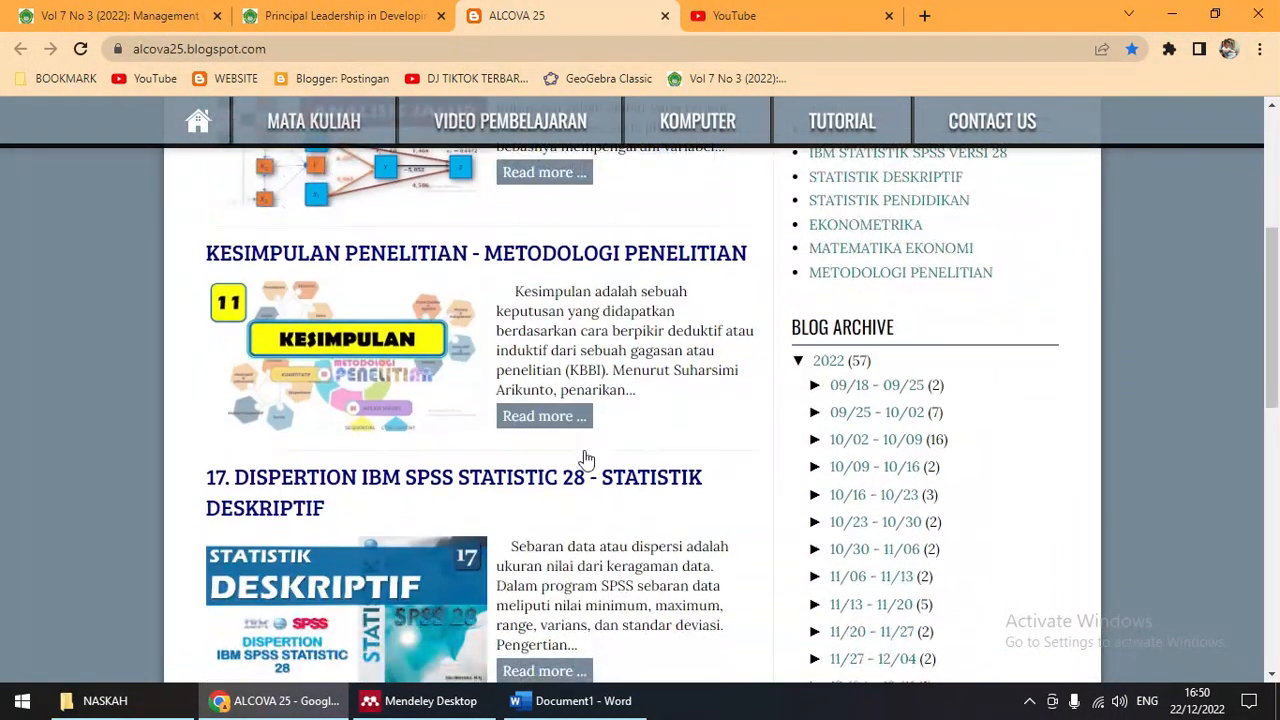
pyautogui.scroll(-1, 585, 489)
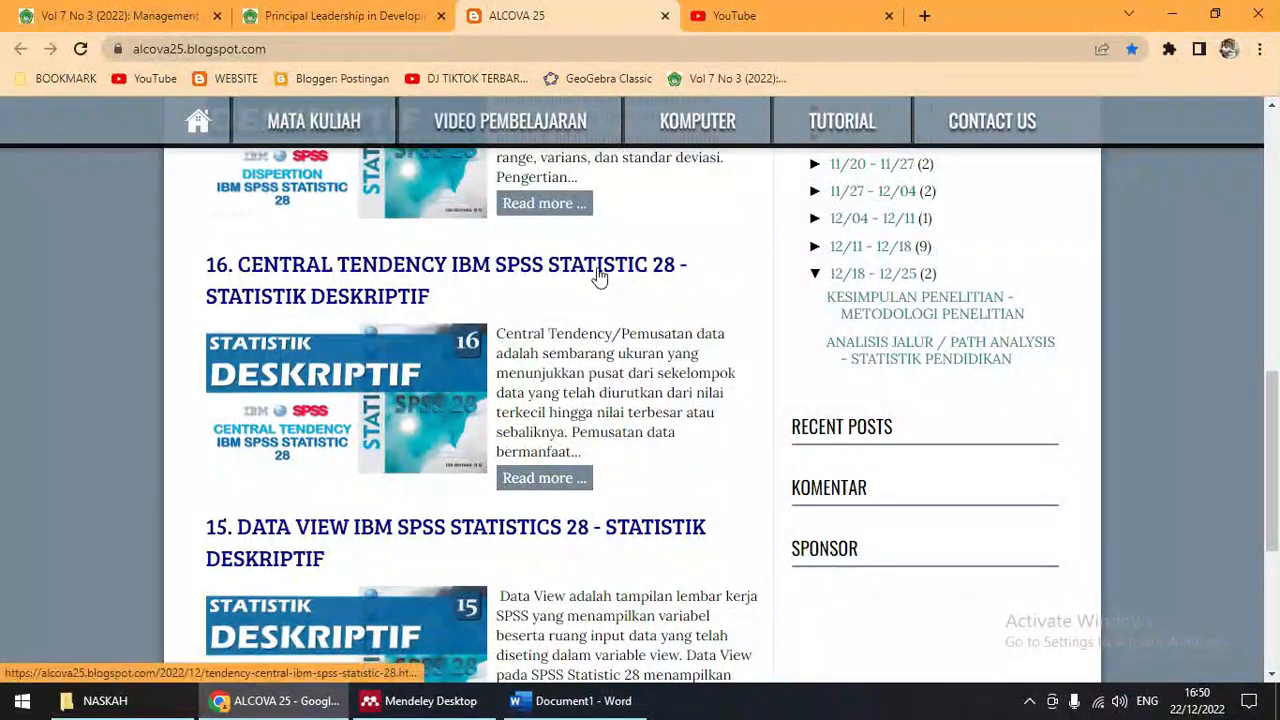
pyautogui.scroll(-1, 591, 409)
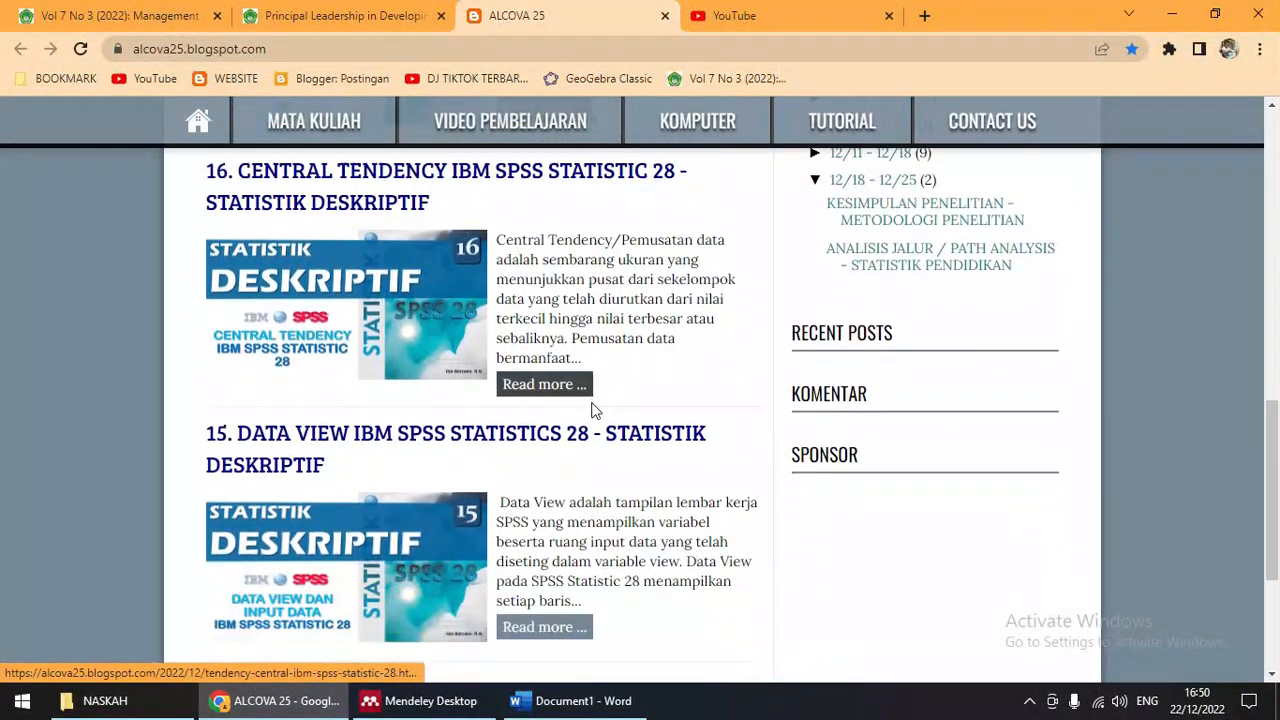
pyautogui.scroll(3, 591, 409)
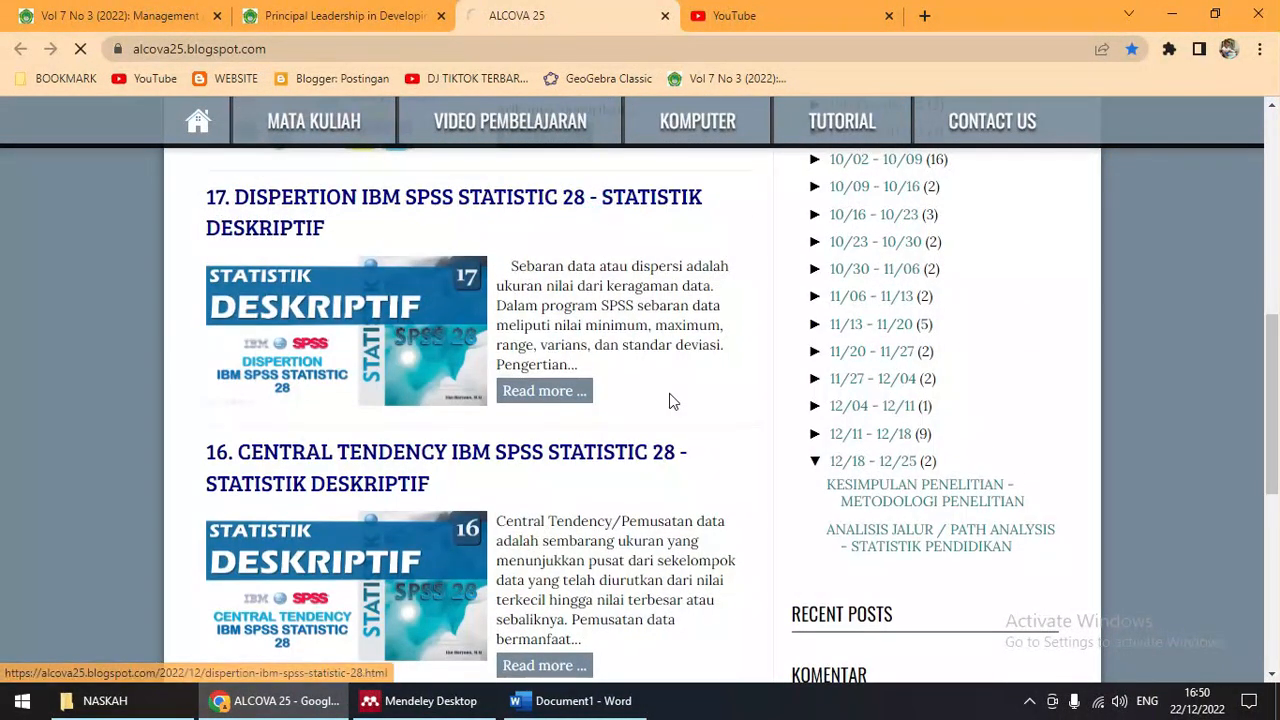
pyautogui.click(605, 197)
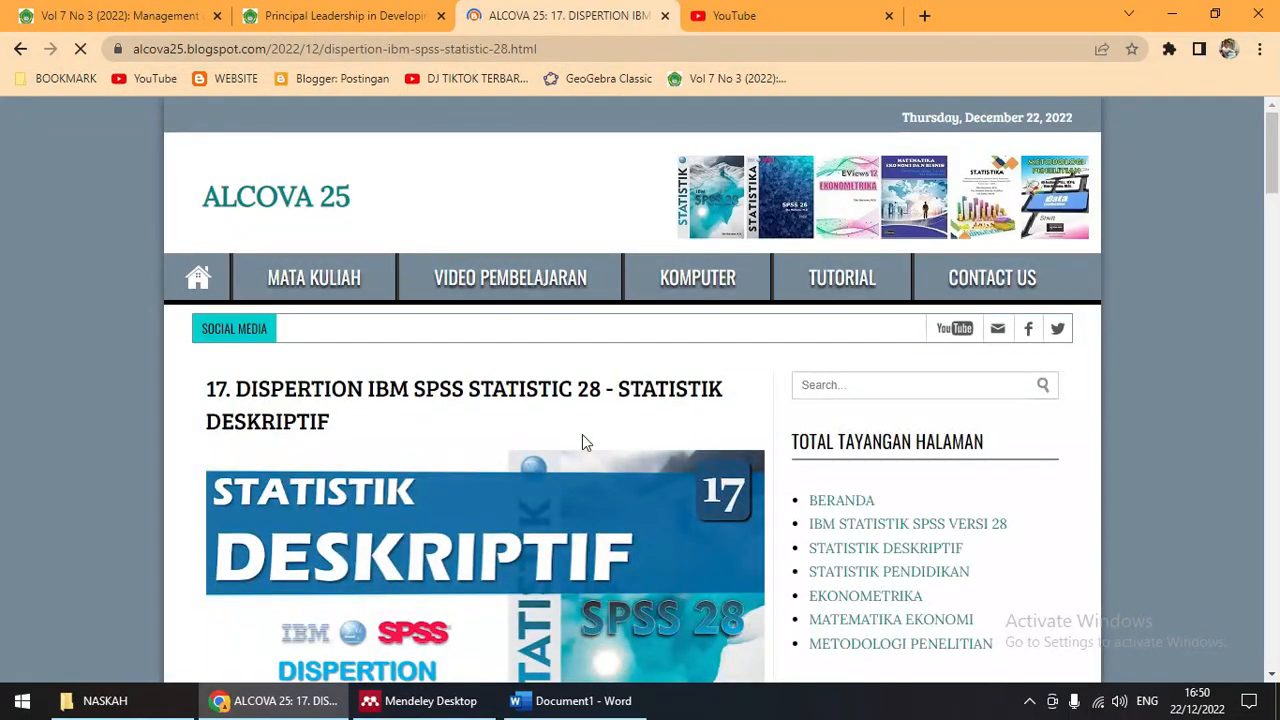
# Step: Select the post's full title and switch back to the new Mendeley entry
pyautogui.scroll(-7, 582, 434)
pyautogui.scroll(6, 576, 452)
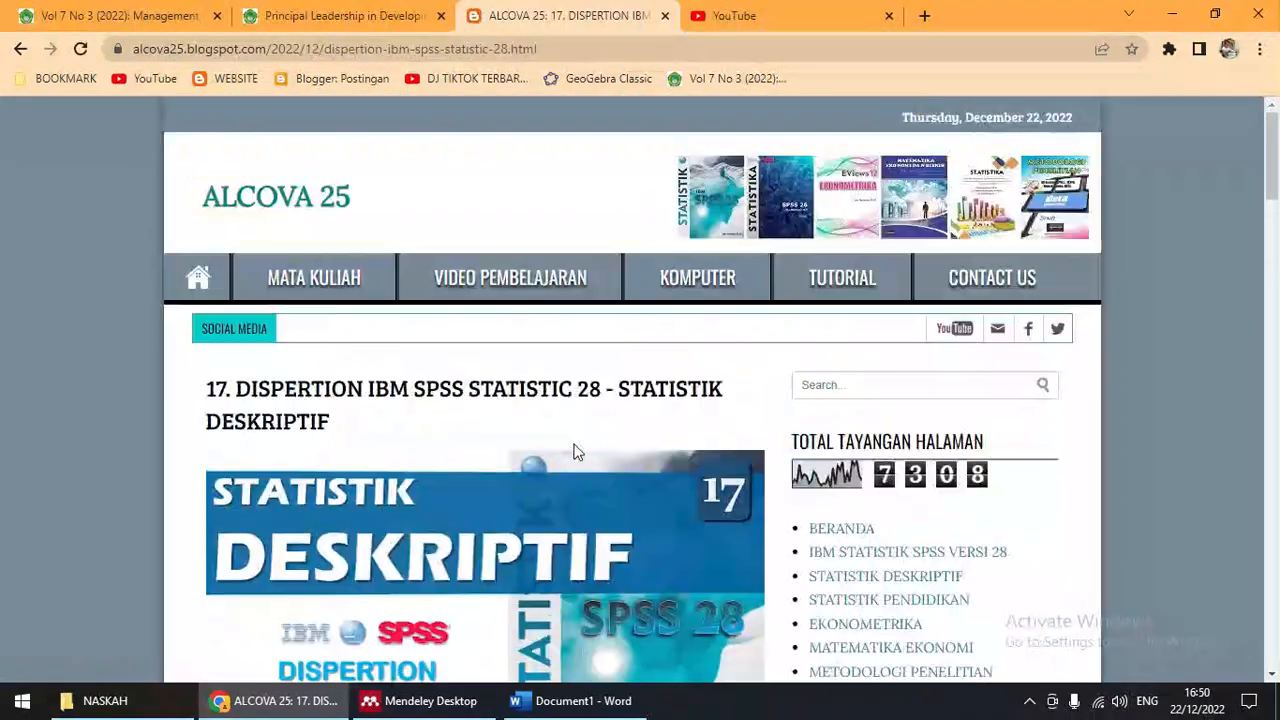
pyautogui.scroll(-2, 576, 452)
pyautogui.scroll(2, 576, 452)
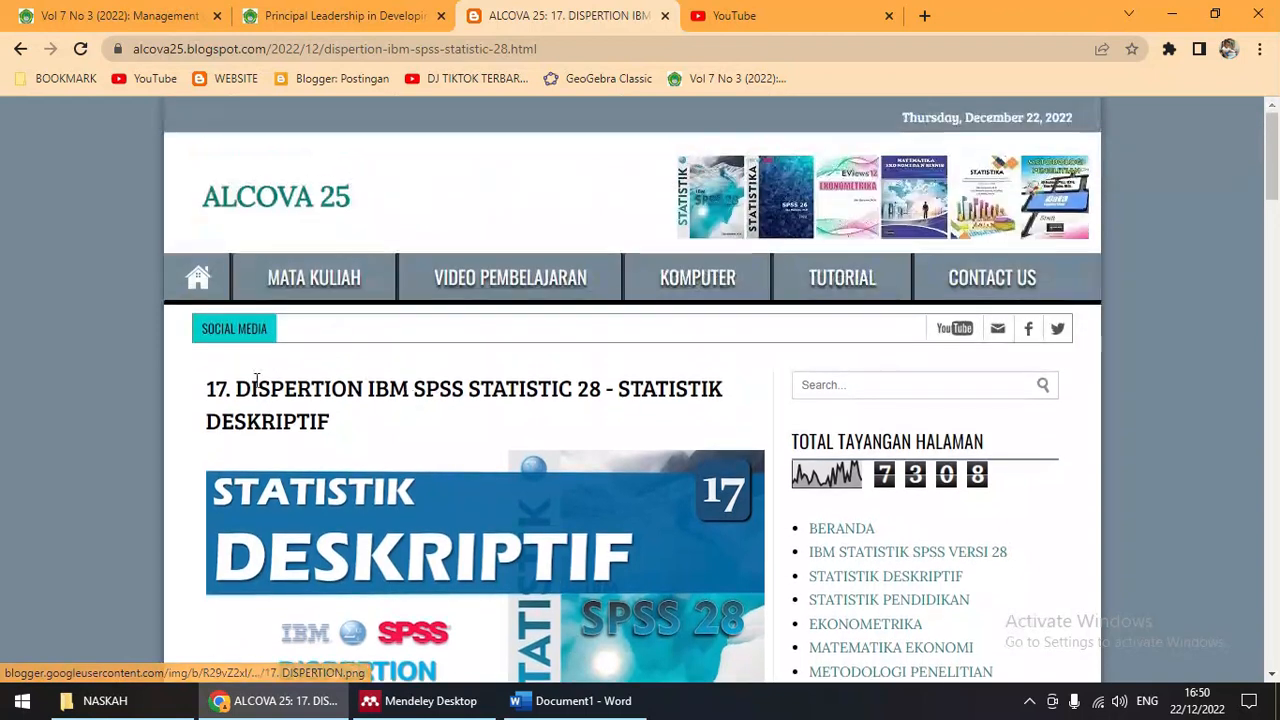
pyautogui.moveTo(206, 388); pyautogui.dragTo(383, 425)
pyautogui.hotkey('ctrl', 'c')
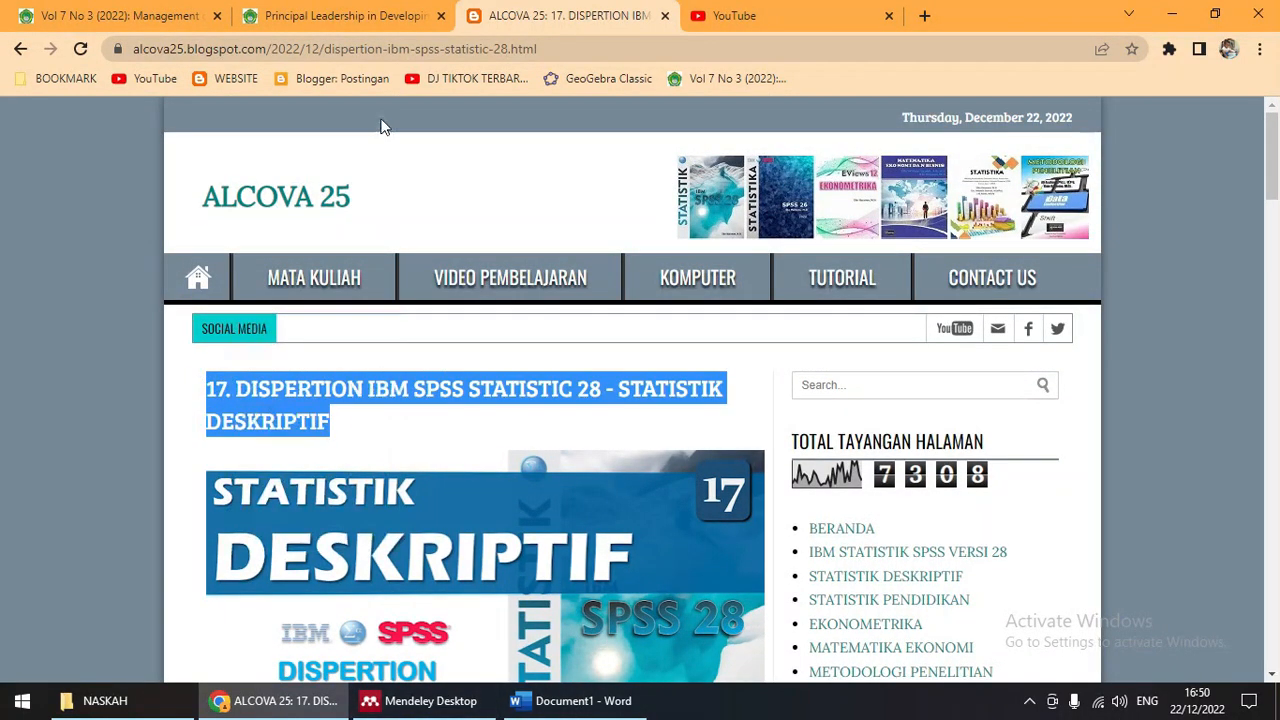
pyautogui.click(434, 701)
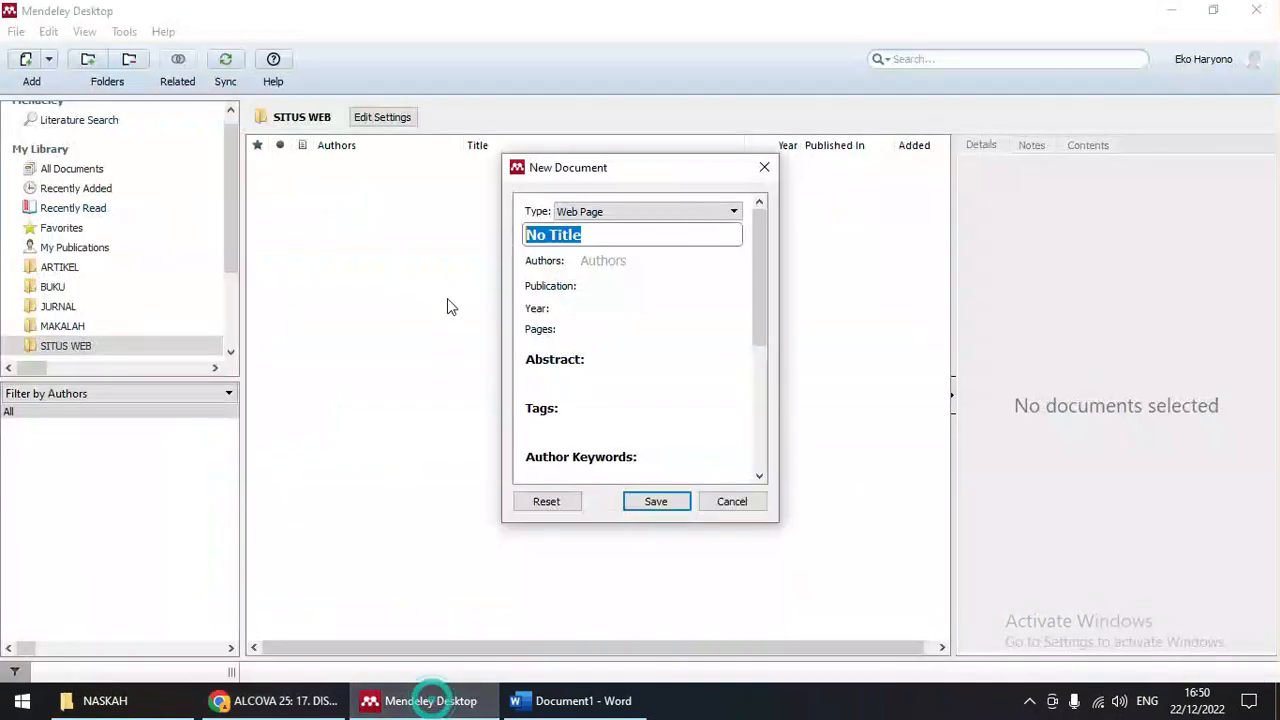
# Step: Paste the blog post title as the entry title and enter the author's name
pyautogui.click(597, 235)
pyautogui.click(601, 233)
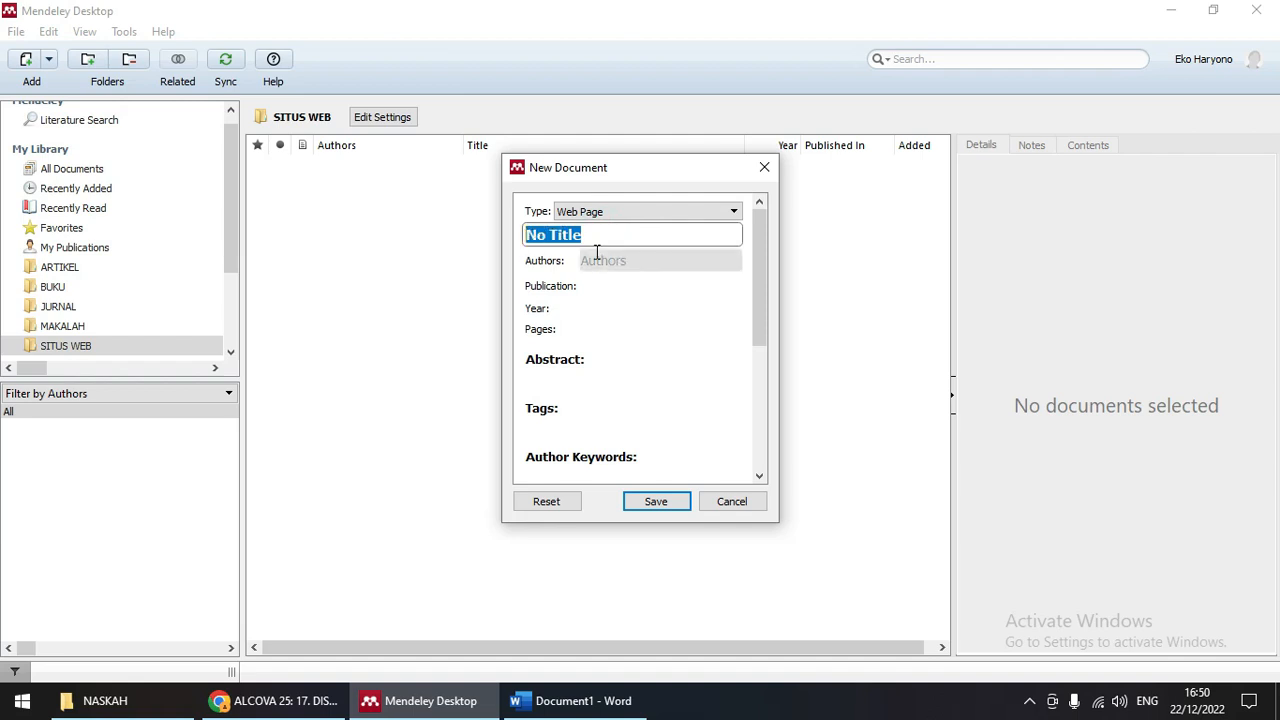
pyautogui.hotkey('ctrl', 'v')
pyautogui.click(626, 296)
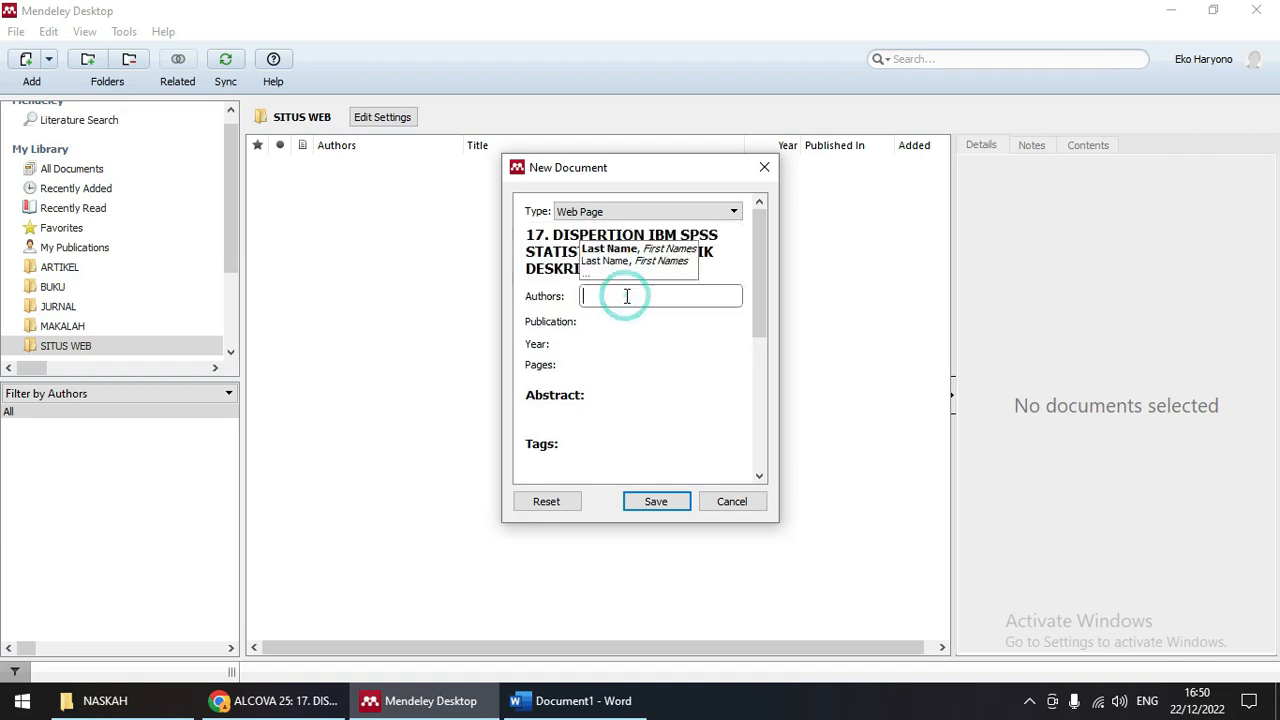
pyautogui.write('Haryono, ')
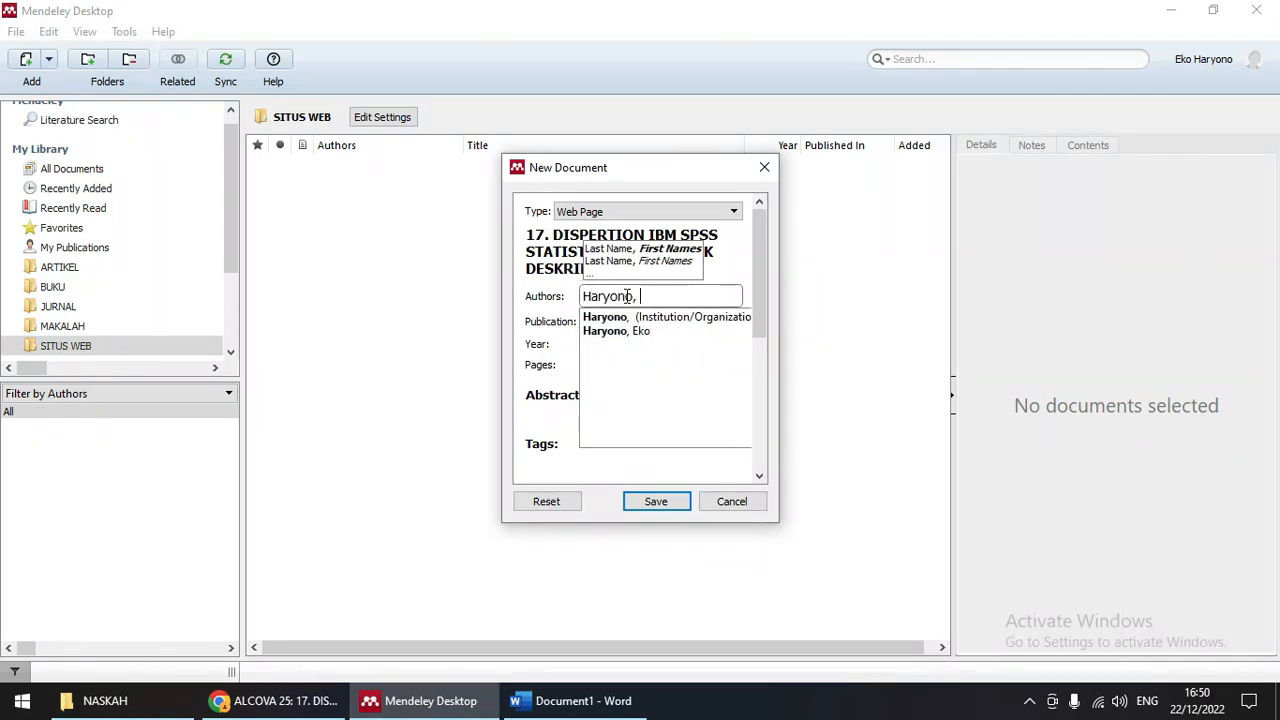
pyautogui.write('Eko')
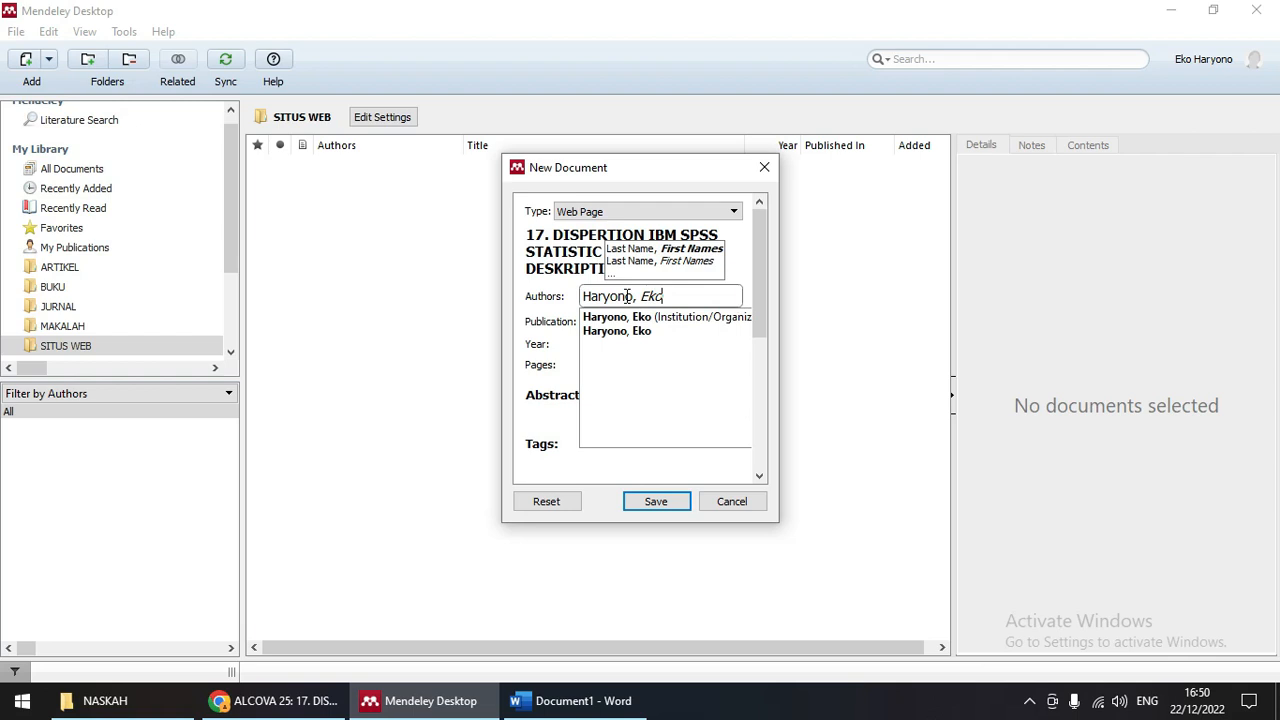
pyautogui.press('Return')
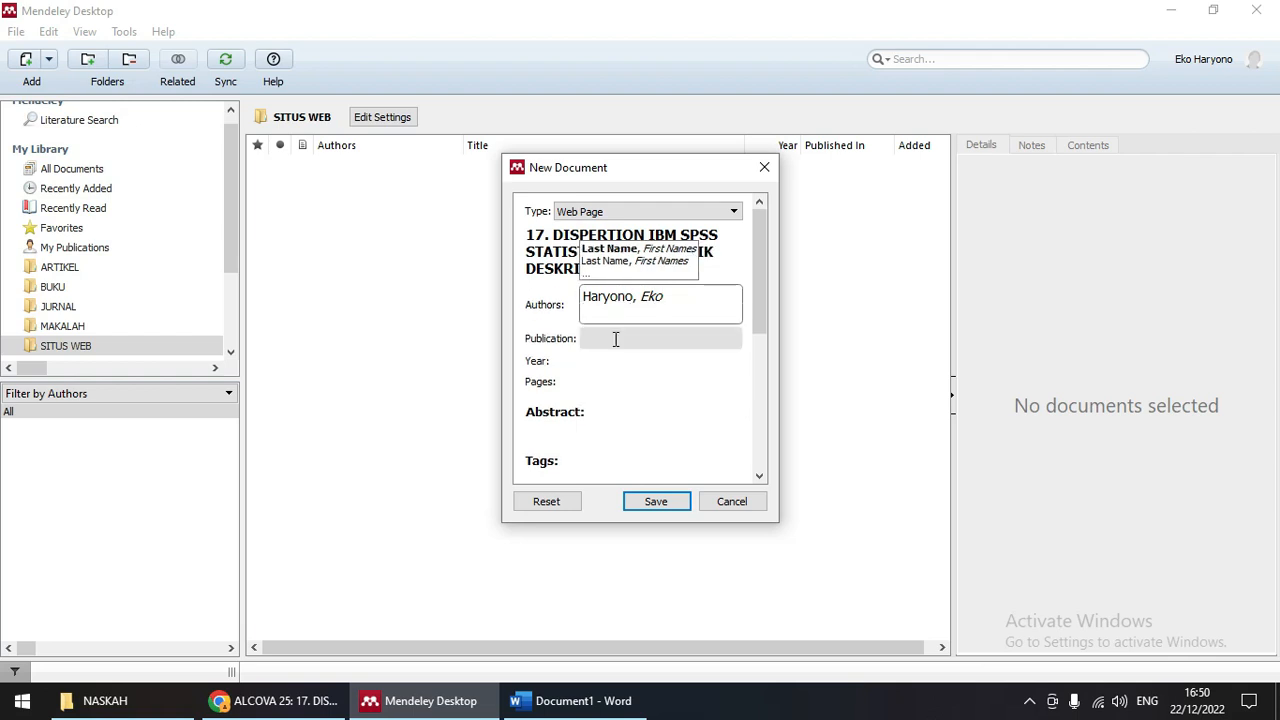
pyautogui.click(613, 339)
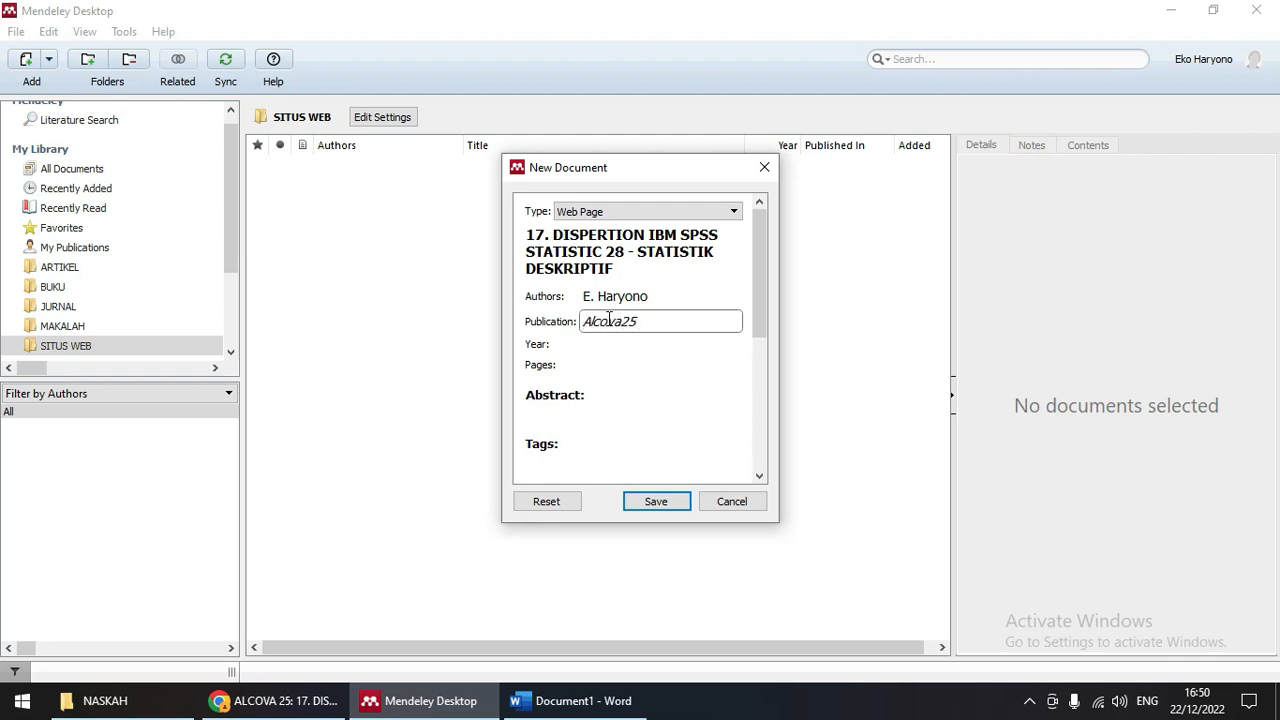
# Step: Fill in publication Alcova25 and year 2022, then copy the blog post's address from Chrome
pyautogui.click(619, 344)
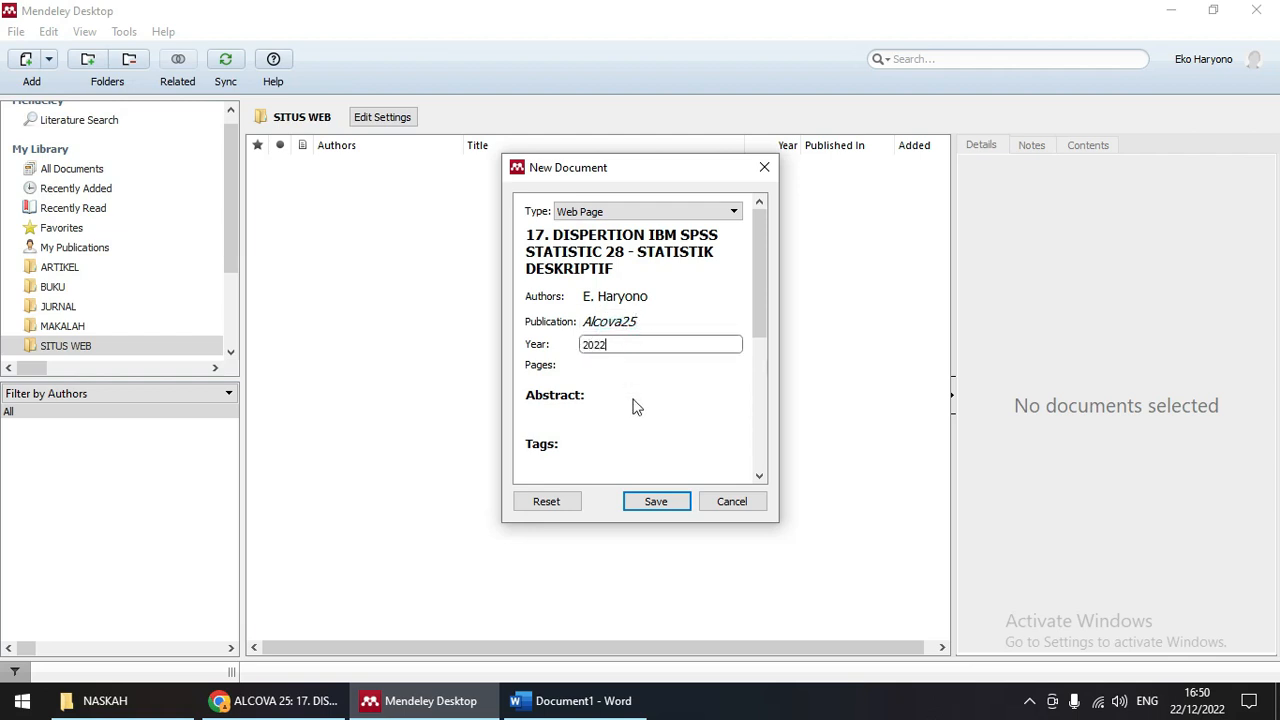
pyautogui.scroll(-2, 635, 405)
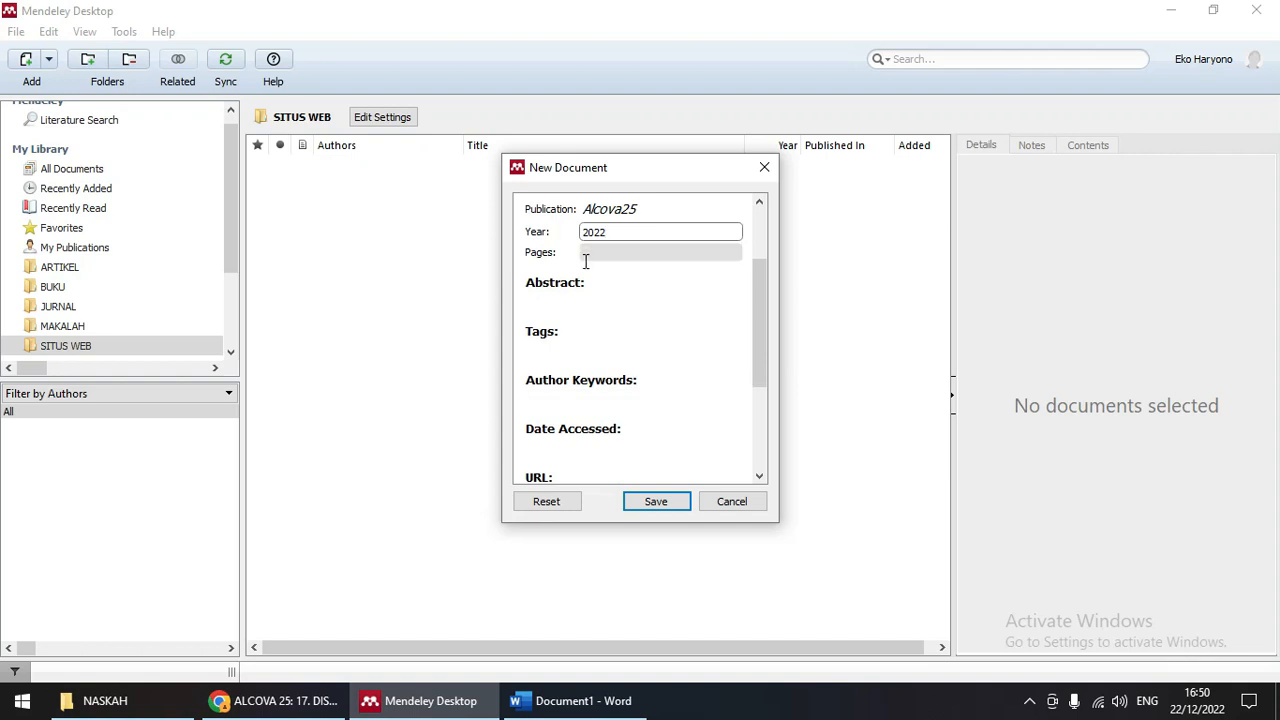
pyautogui.scroll(-3, 648, 308)
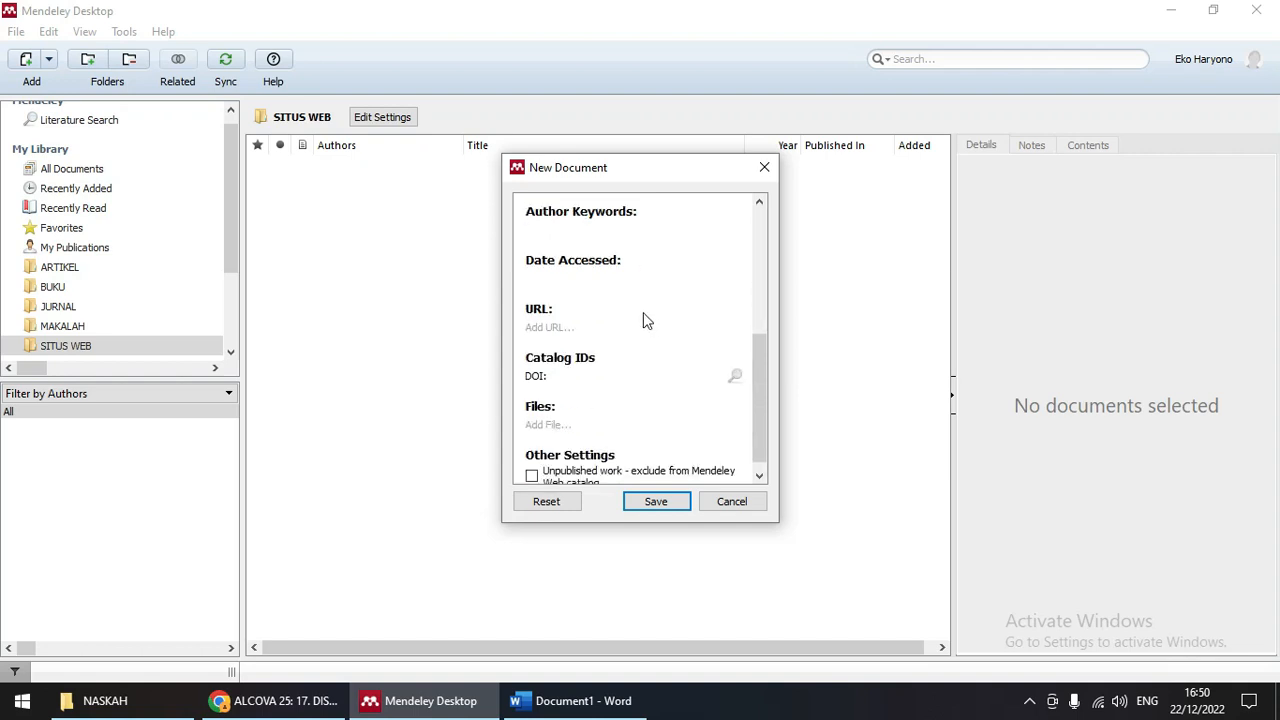
pyautogui.scroll(-1, 644, 318)
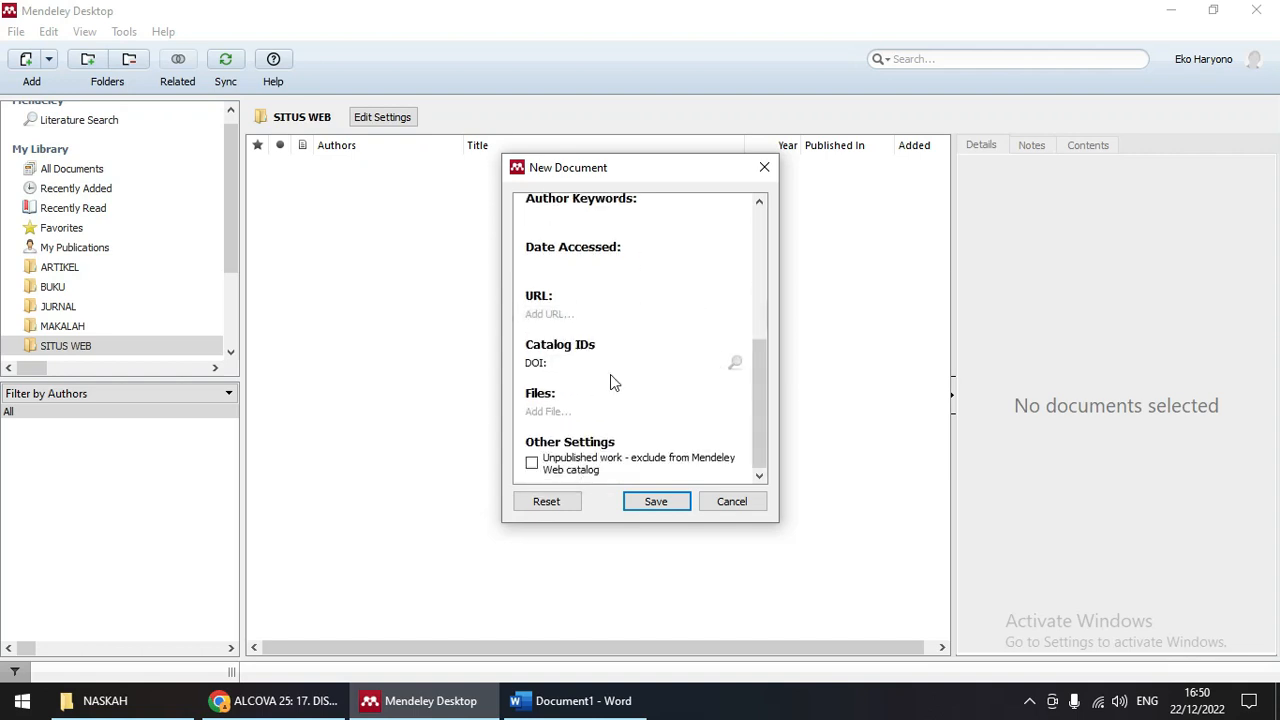
pyautogui.click(558, 313)
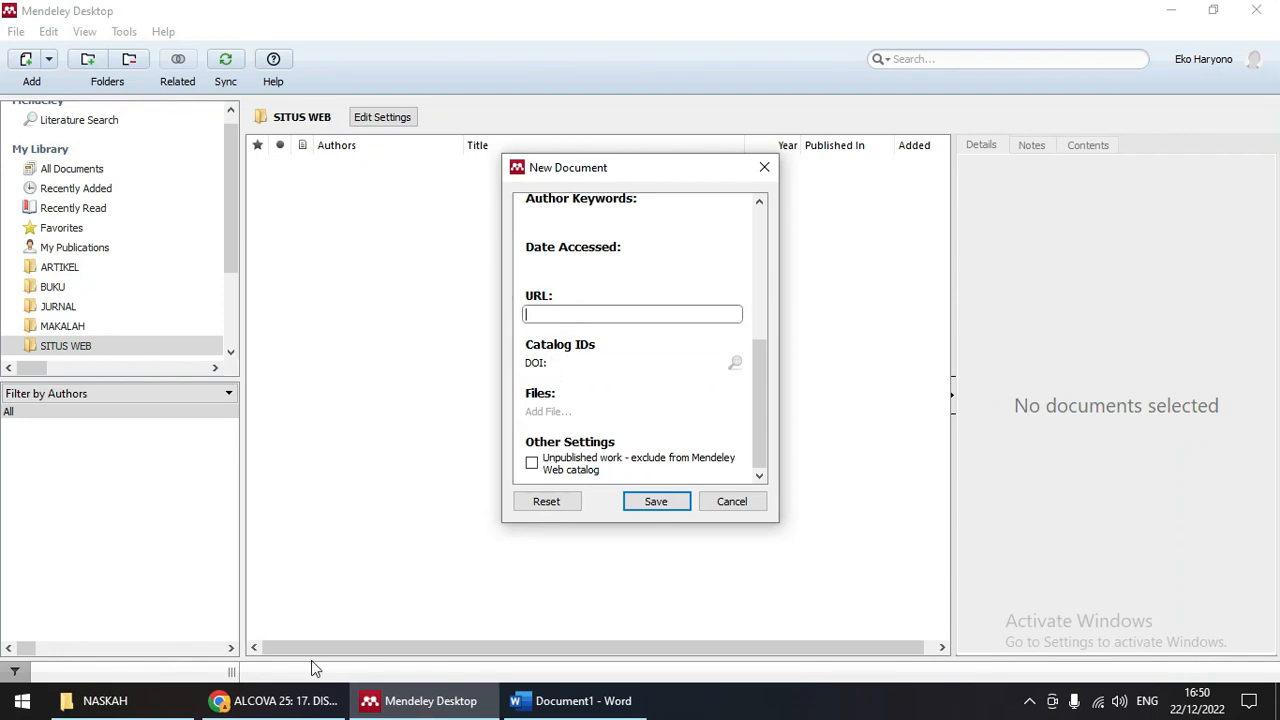
pyautogui.click(290, 700)
pyautogui.click(555, 48)
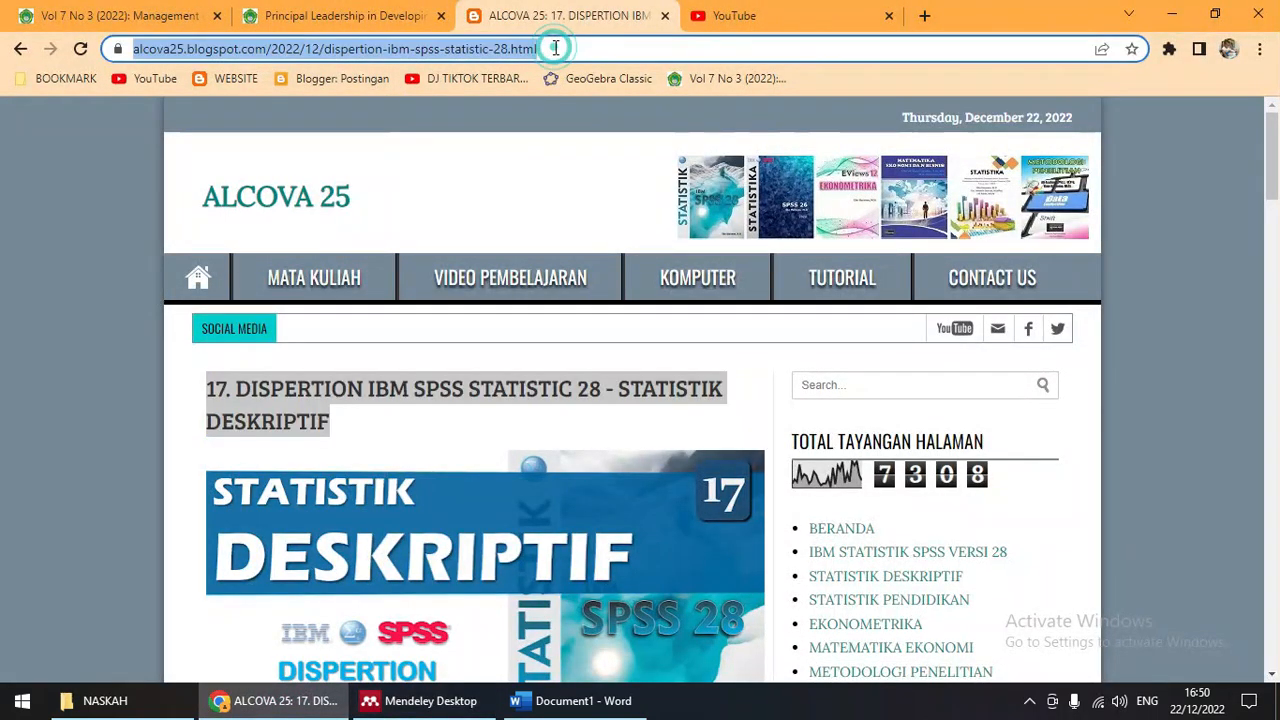
pyautogui.click(418, 703)
# Step: Paste the alcova25.blogspot.com URL, save the Web Page entry and view its details
pyautogui.hotkey('ctrl', 'v')
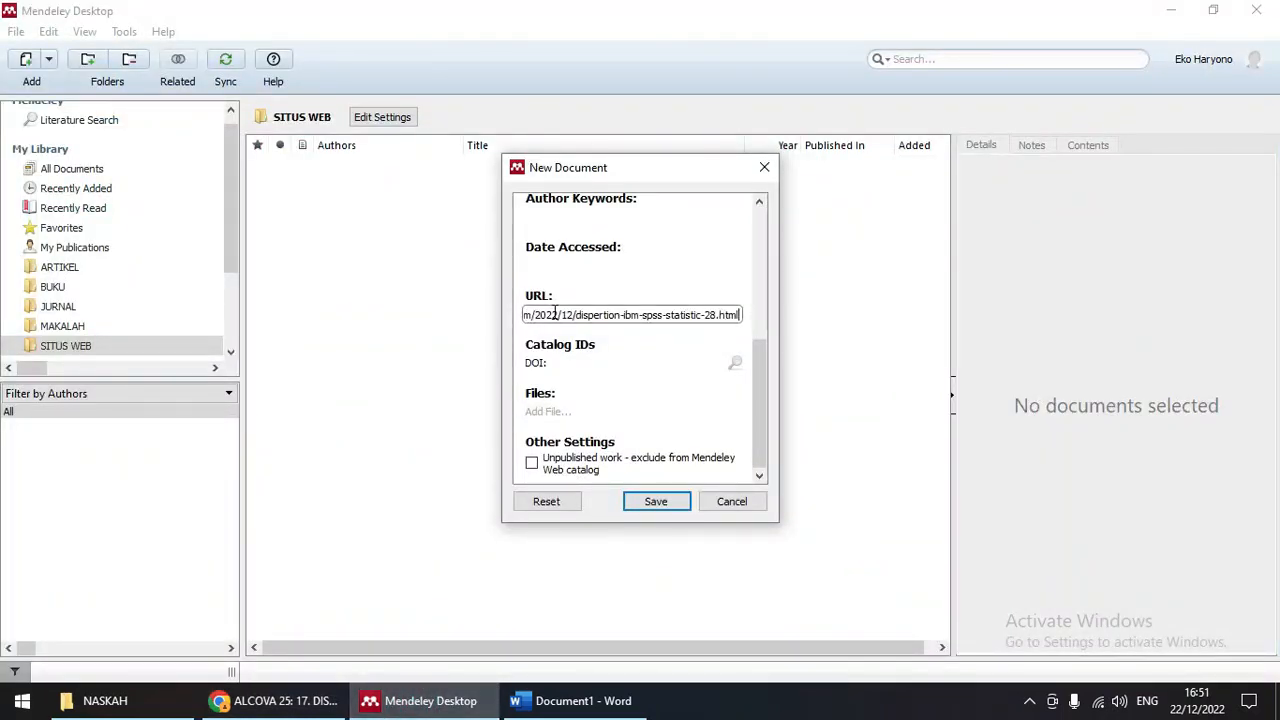
pyautogui.click(660, 502)
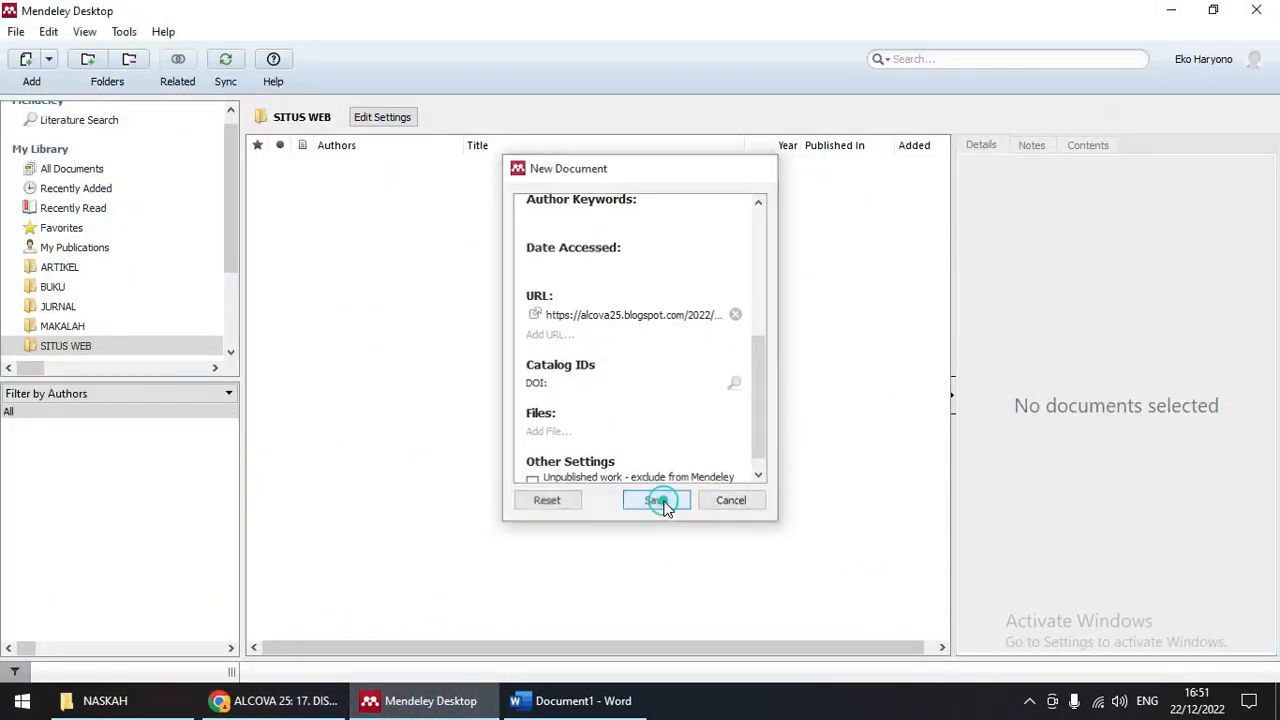
pyautogui.click(558, 176)
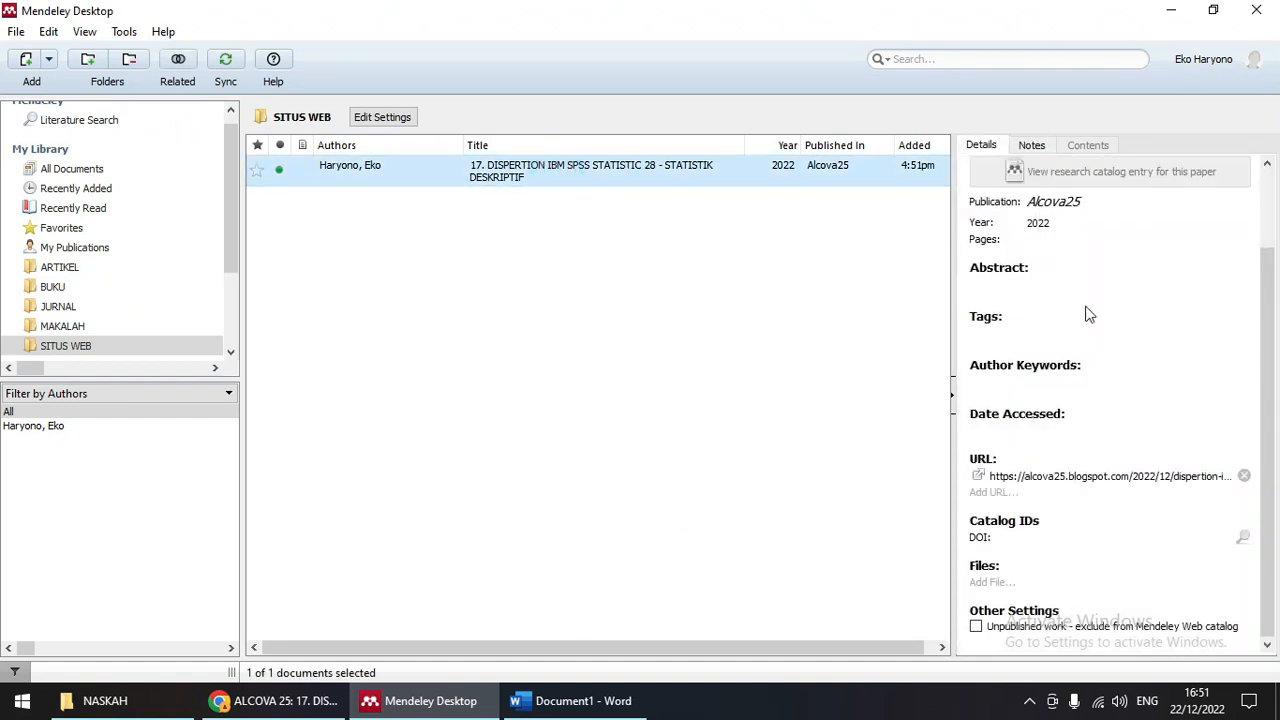
pyautogui.scroll(2, 1071, 336)
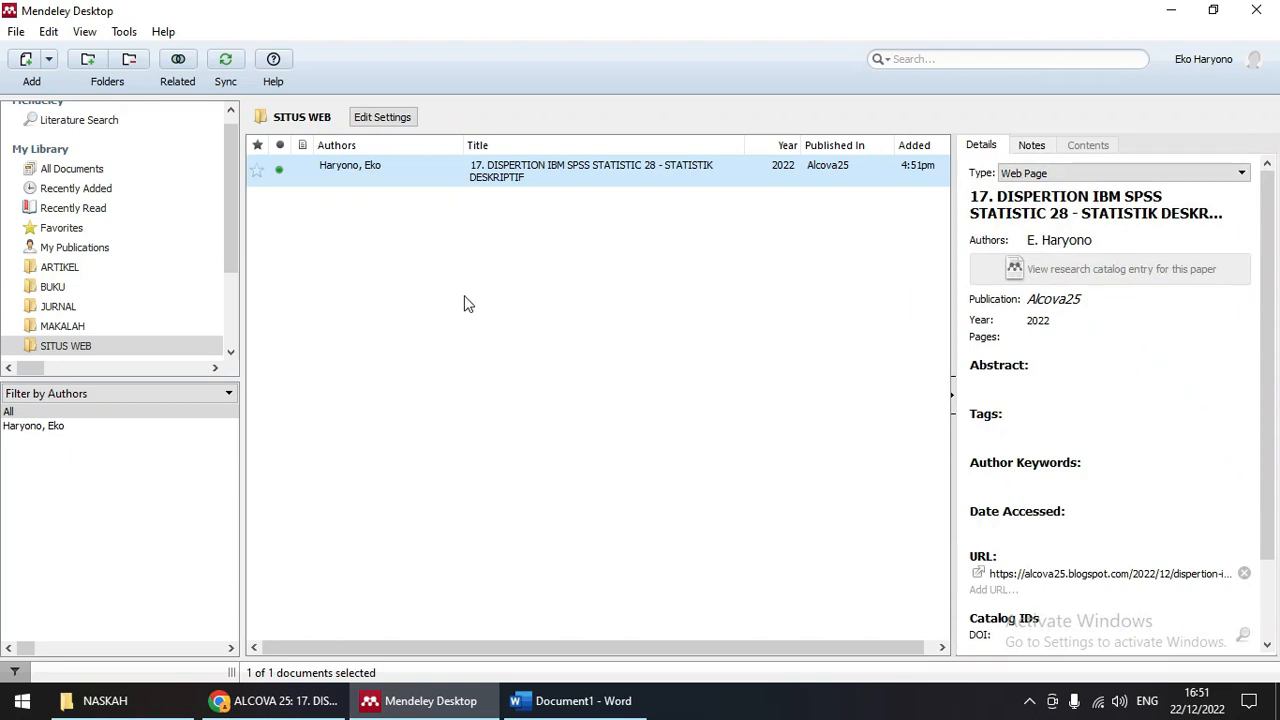
pyautogui.scroll(-1, 119, 328)
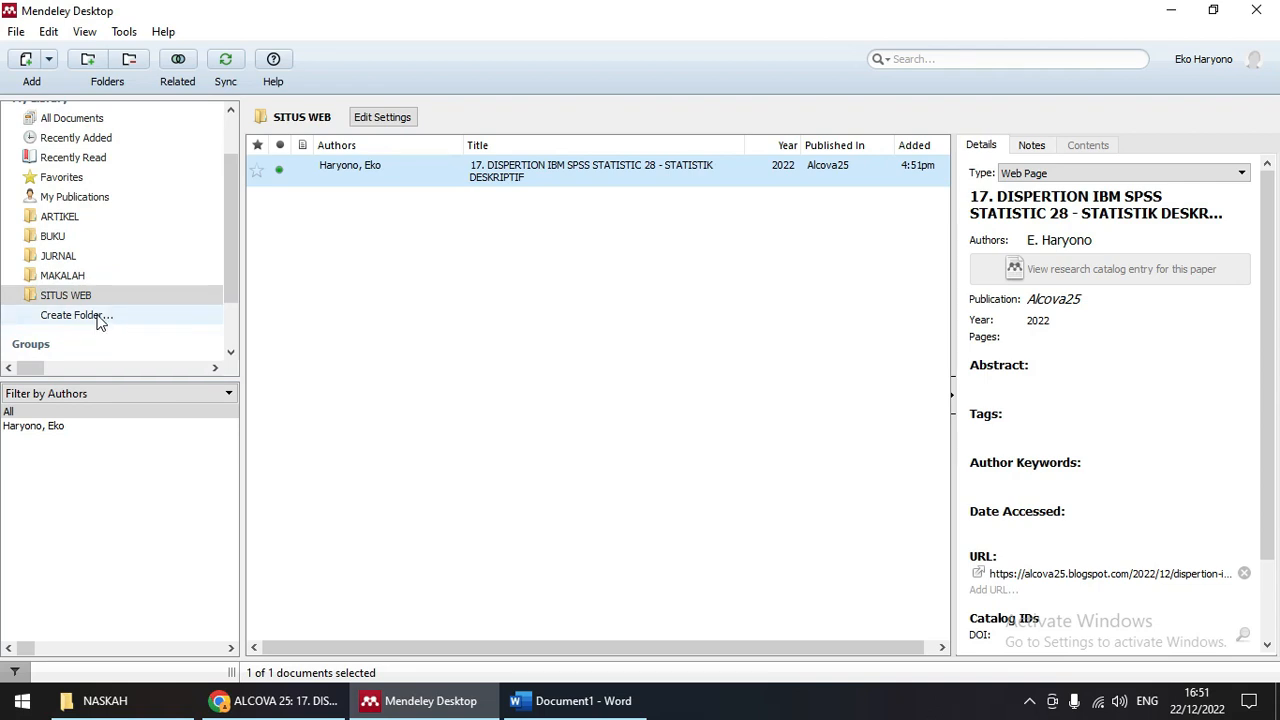
# Step: Create a folder named VIDEO below SITUS WEB and open it
pyautogui.click(98, 318)
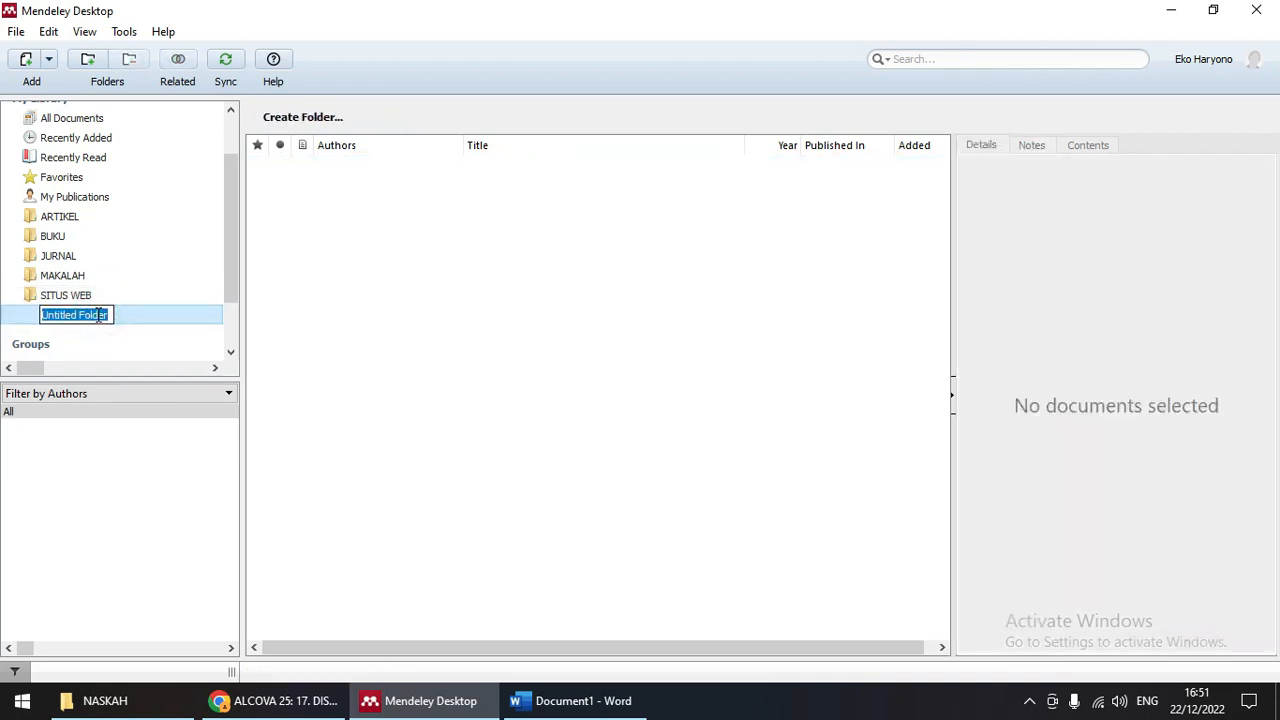
pyautogui.write('VIDEO')
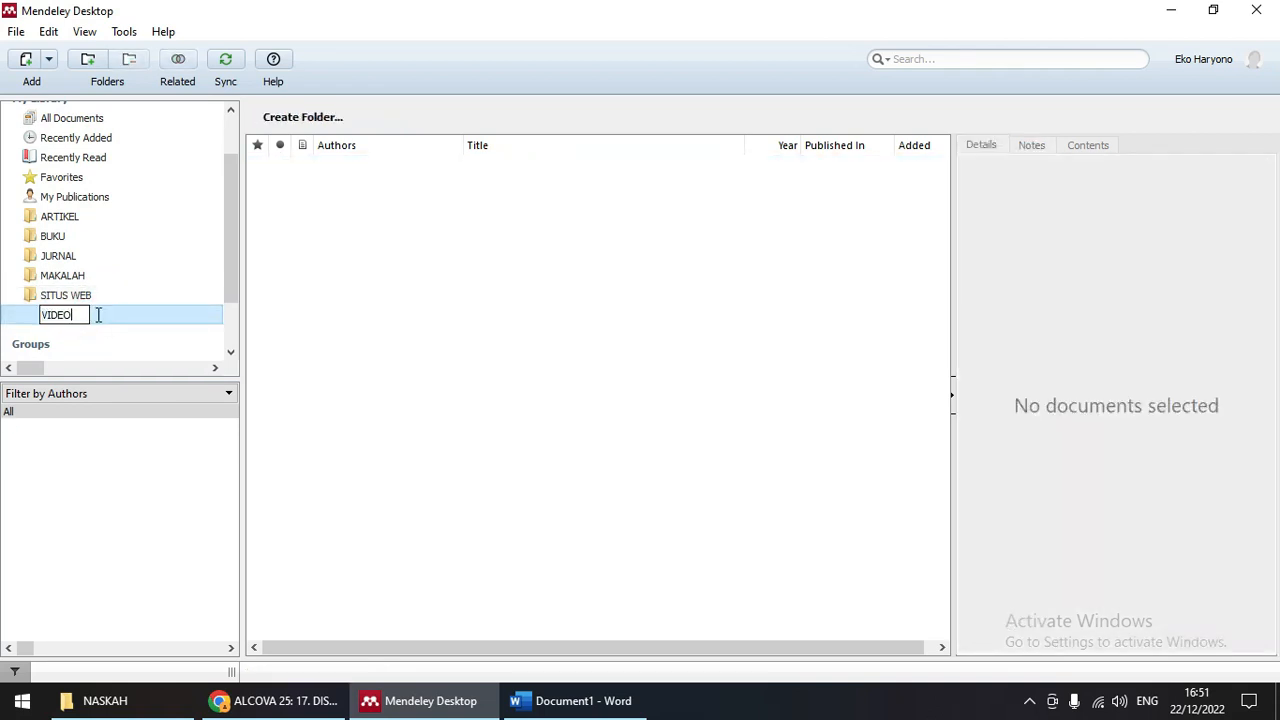
pyautogui.press('Return')
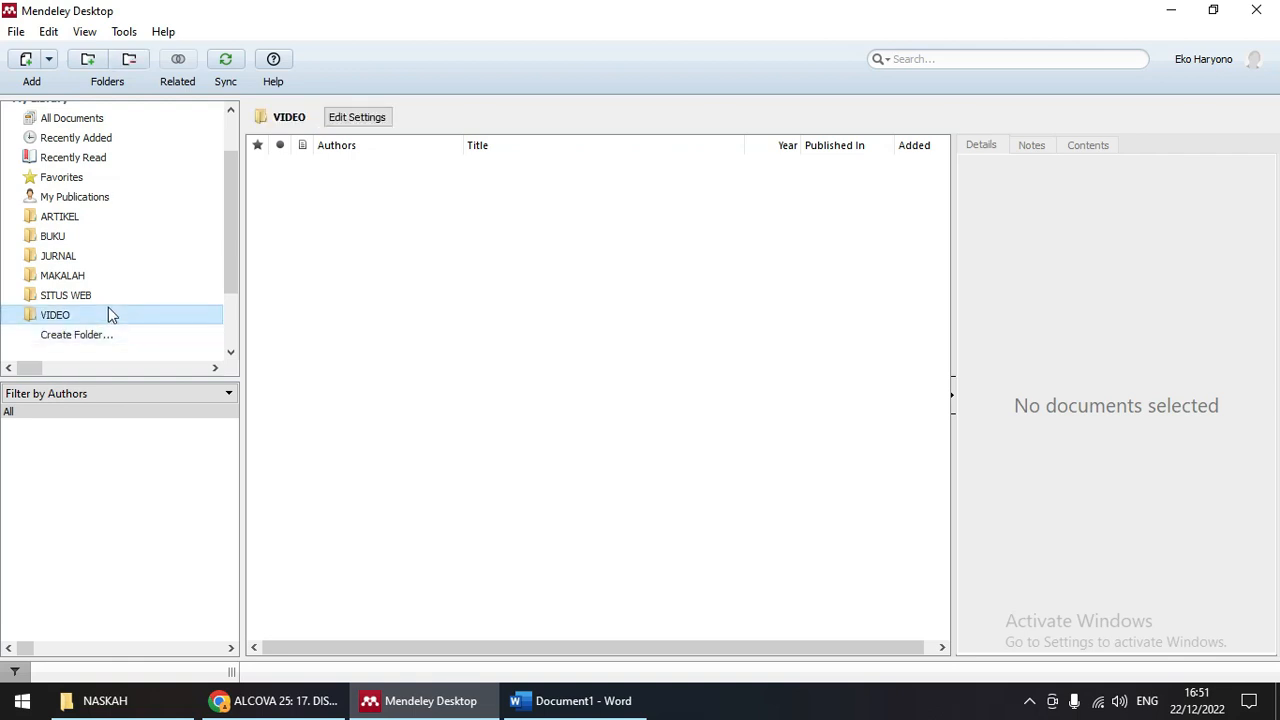
pyautogui.click(56, 312)
pyautogui.click(20, 32)
# Step: Add a manual entry of type Television Broadcast and select its placeholder title text
pyautogui.moveTo(48, 31)
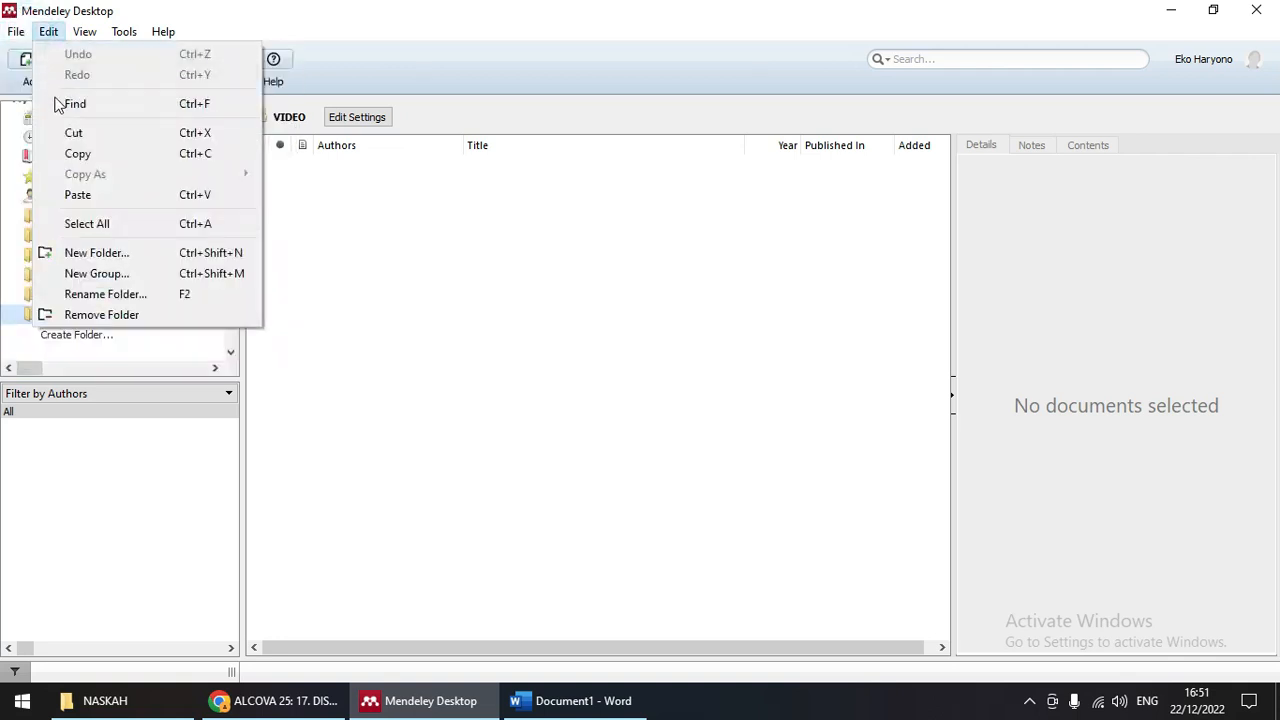
pyautogui.click(50, 116)
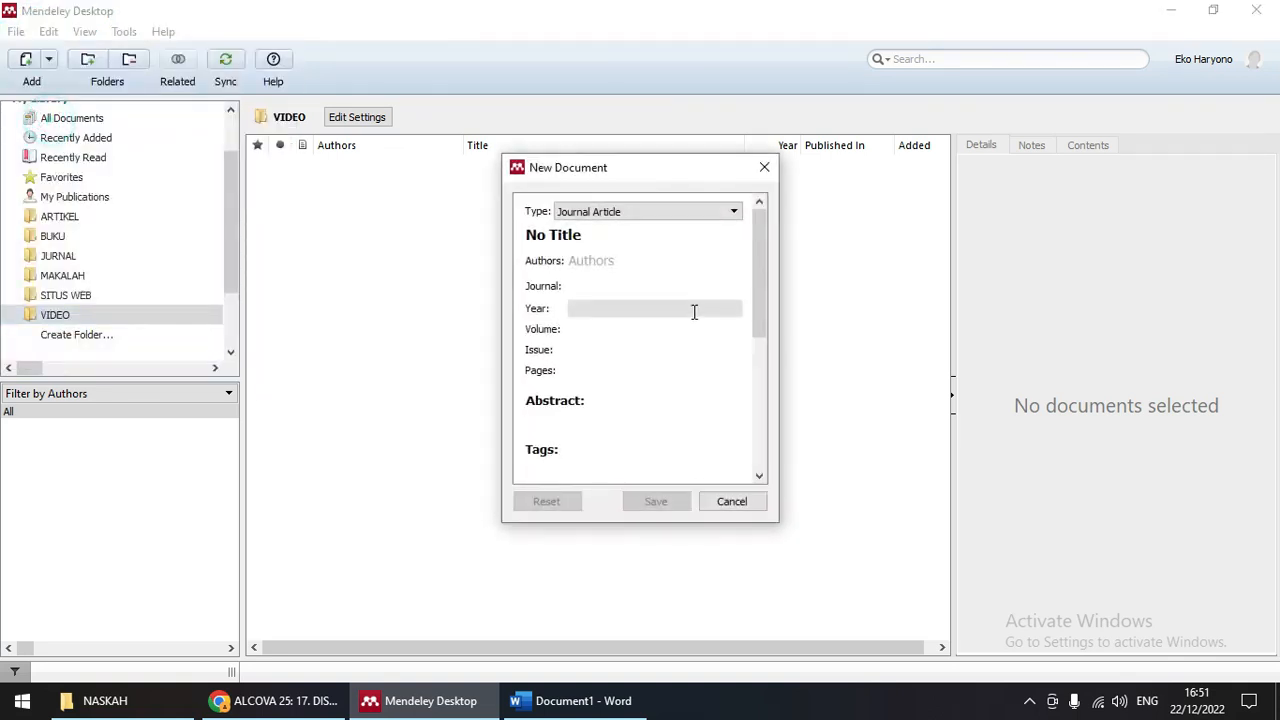
pyautogui.click(668, 213)
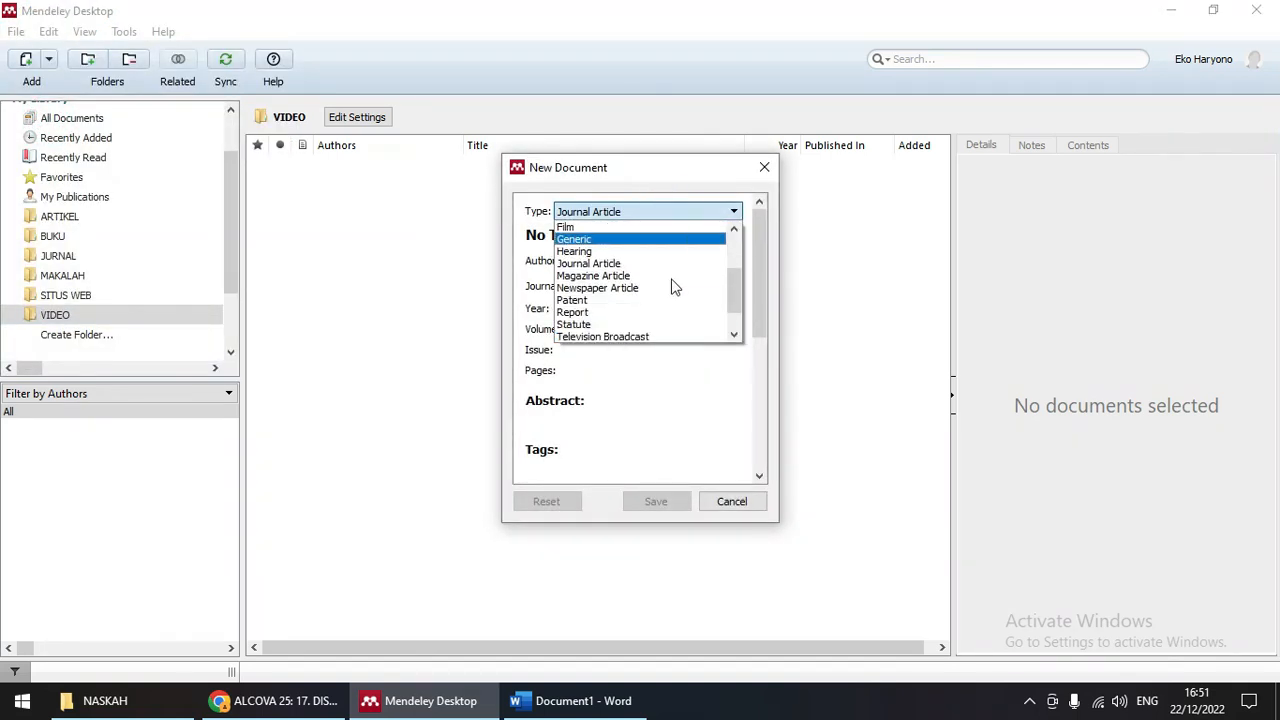
pyautogui.scroll(-1, 672, 288)
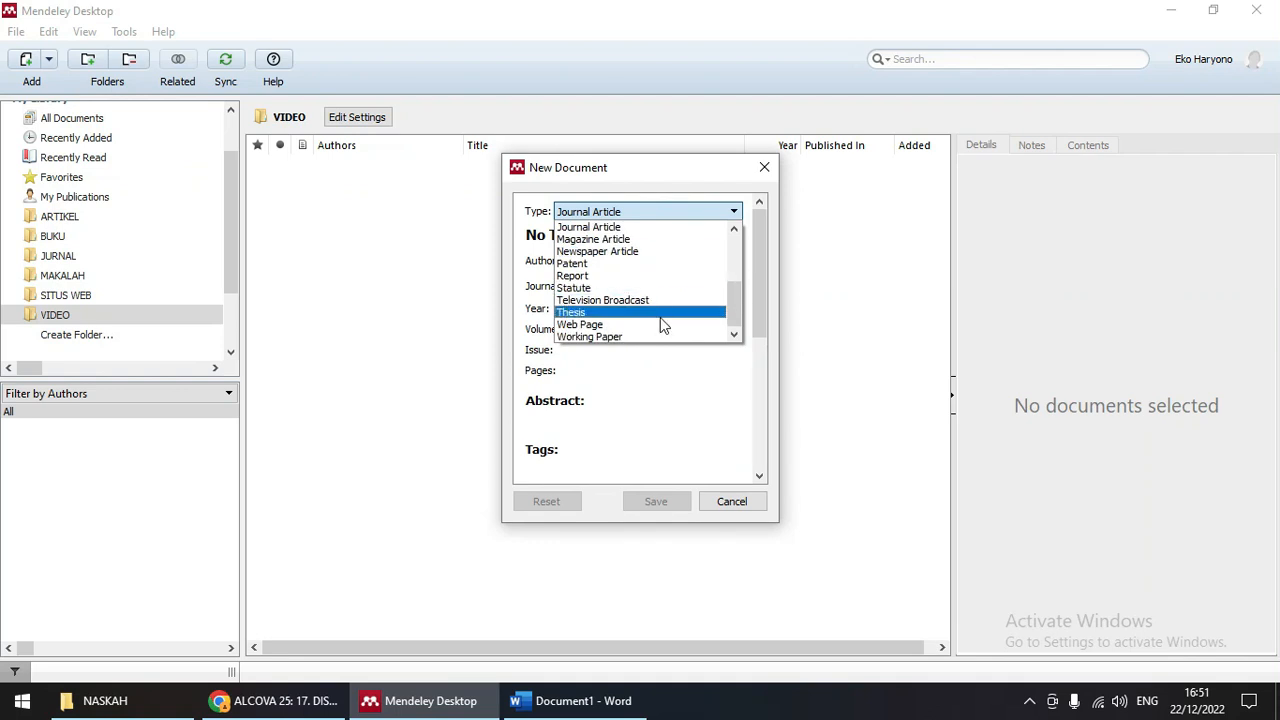
pyautogui.scroll(1, 647, 292)
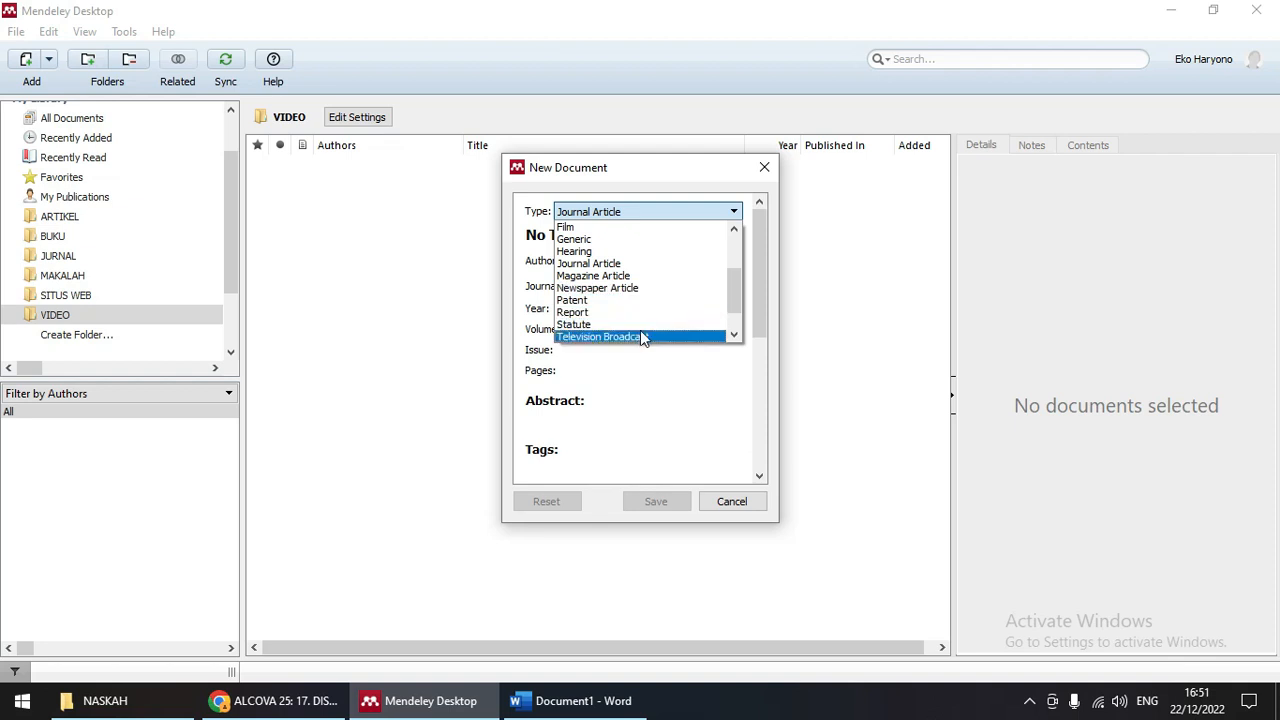
pyautogui.click(646, 336)
pyautogui.click(591, 234)
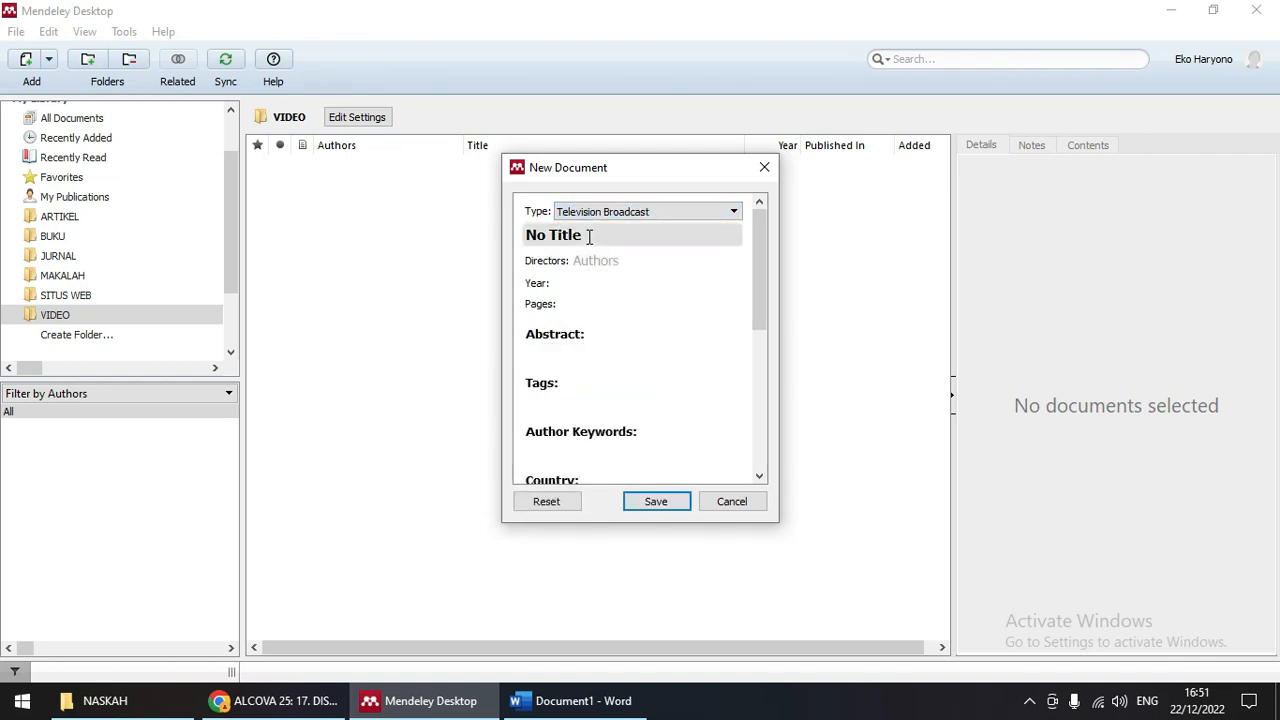
pyautogui.moveTo(597, 234); pyautogui.dragTo(521, 236)
pyautogui.click(290, 701)
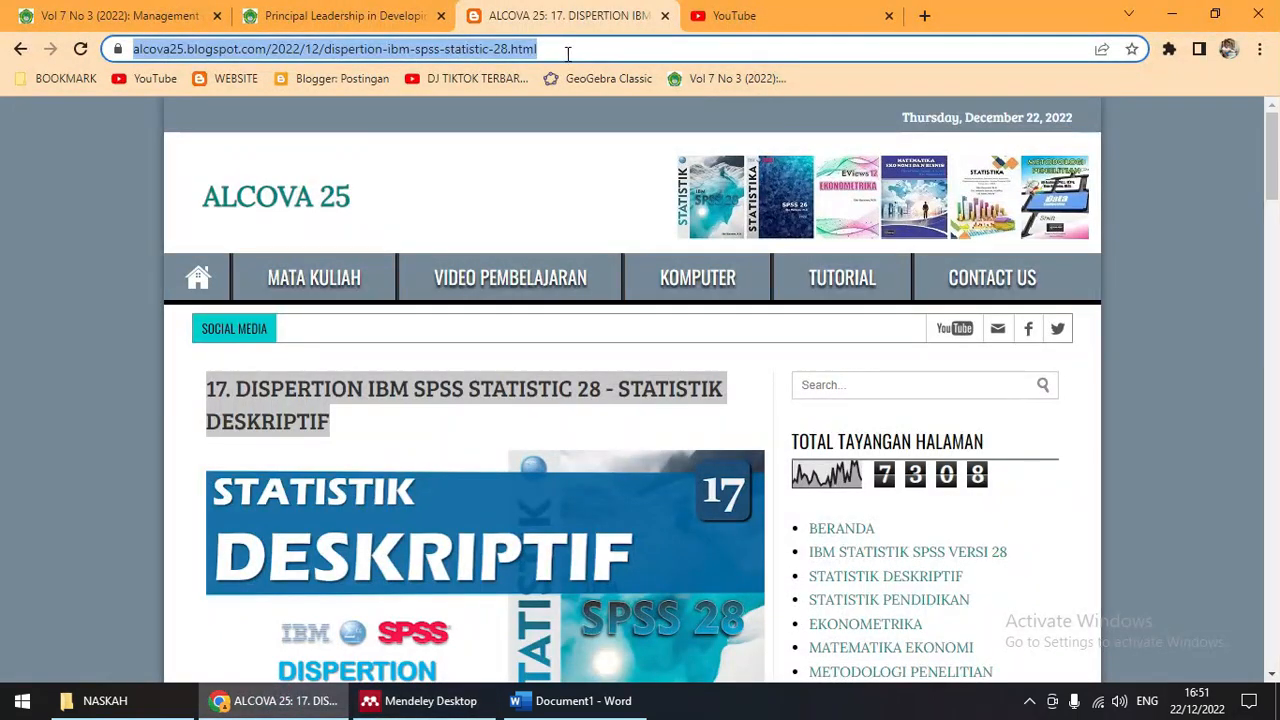
# Step: Open the Tutorial 9 data spread video from the user's YouTube channel and pause the advert
pyautogui.click(734, 17)
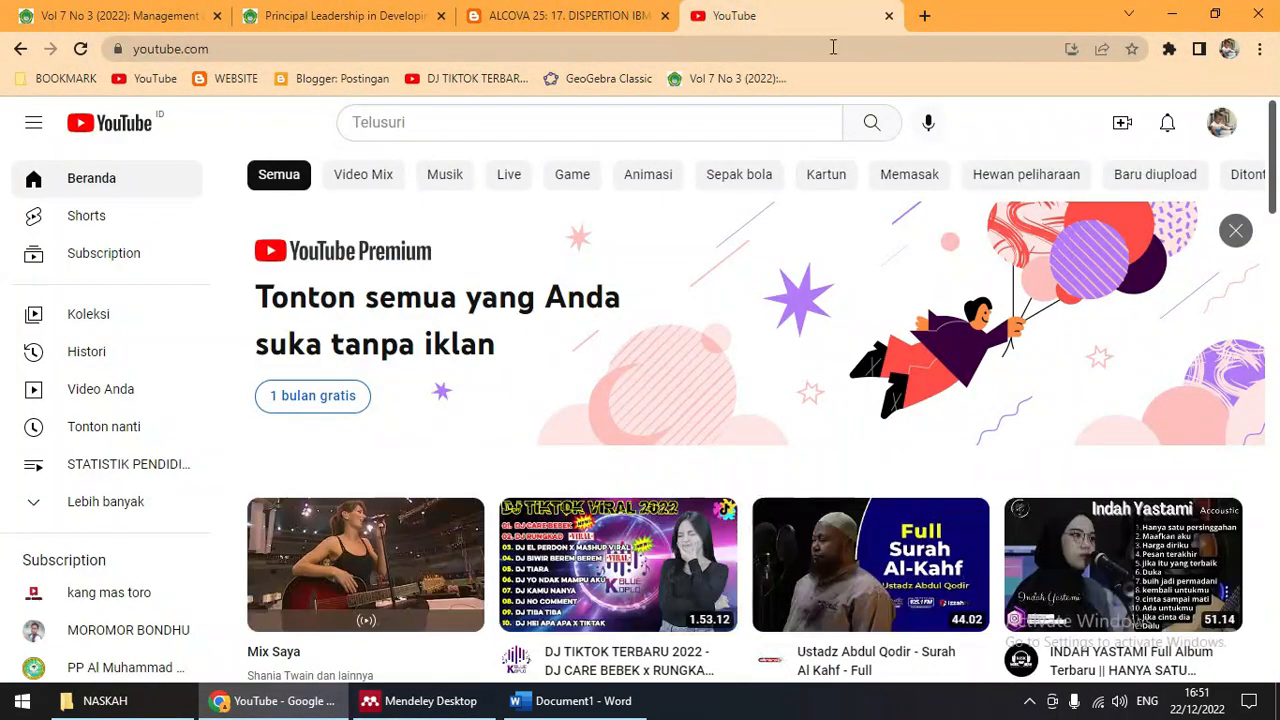
pyautogui.click(1220, 124)
pyautogui.click(1020, 229)
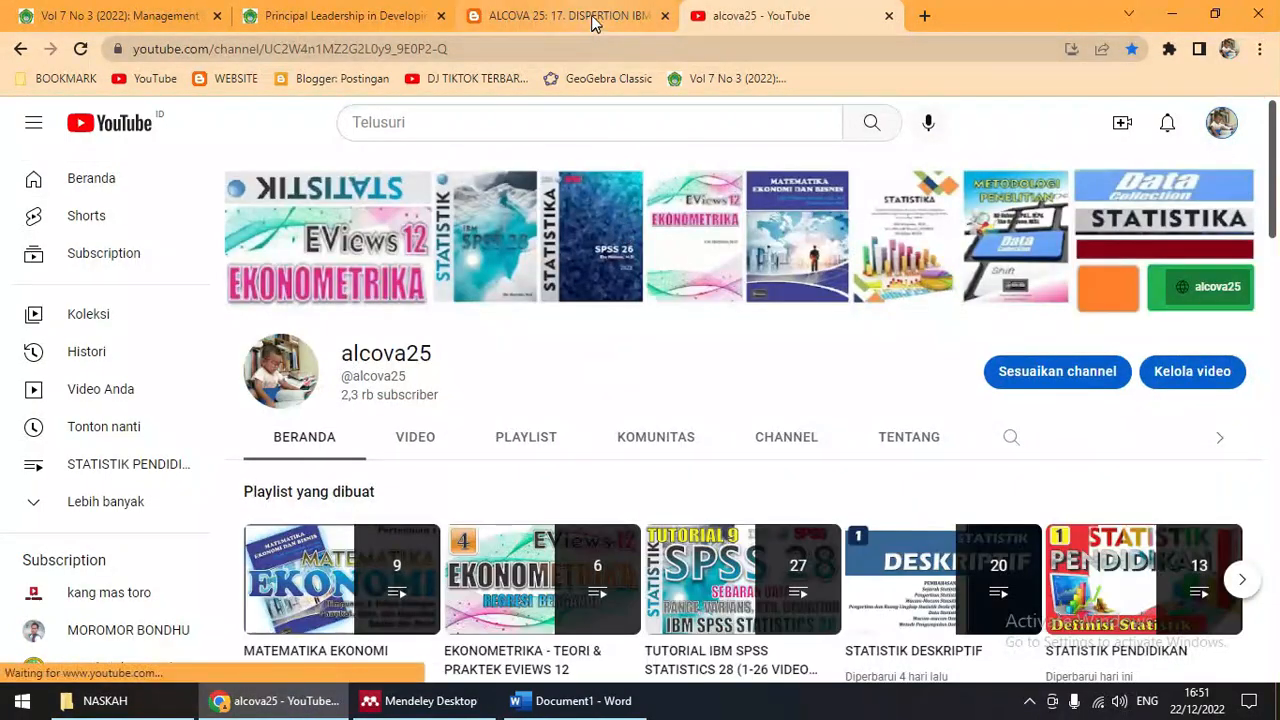
pyautogui.click(591, 15)
pyautogui.click(765, 16)
pyautogui.scroll(-4, 700, 470)
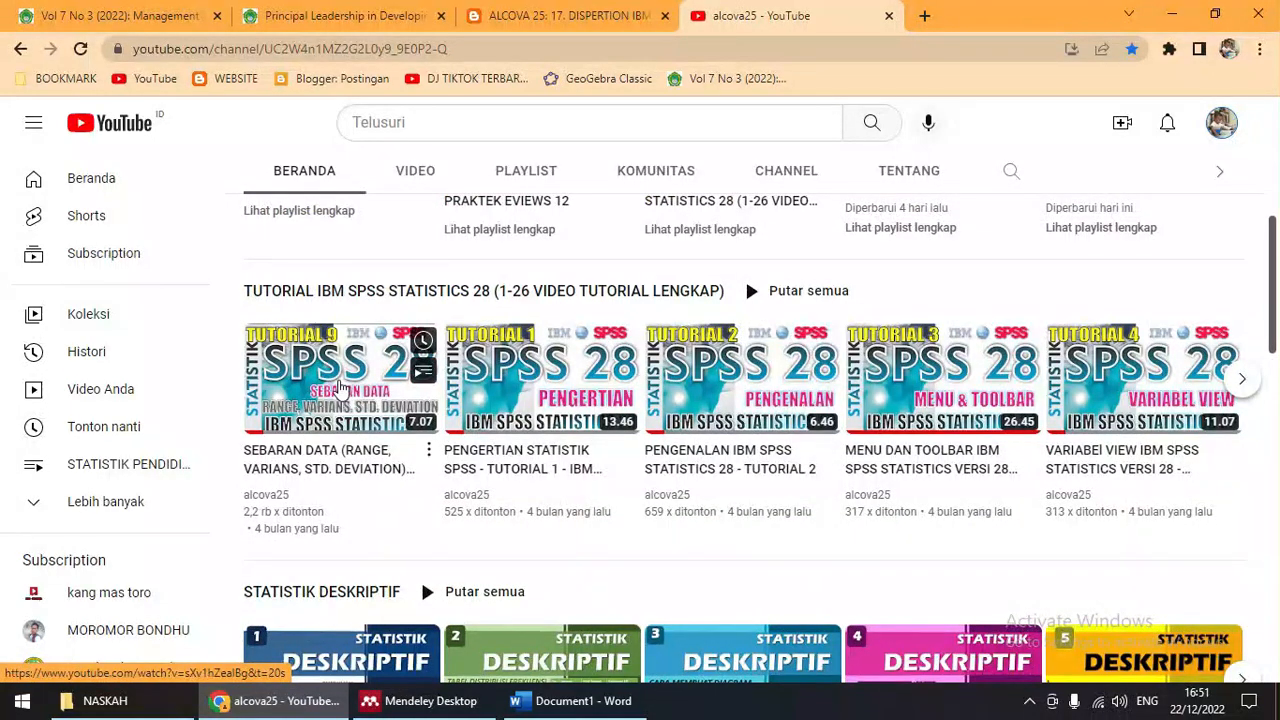
pyautogui.click(338, 386)
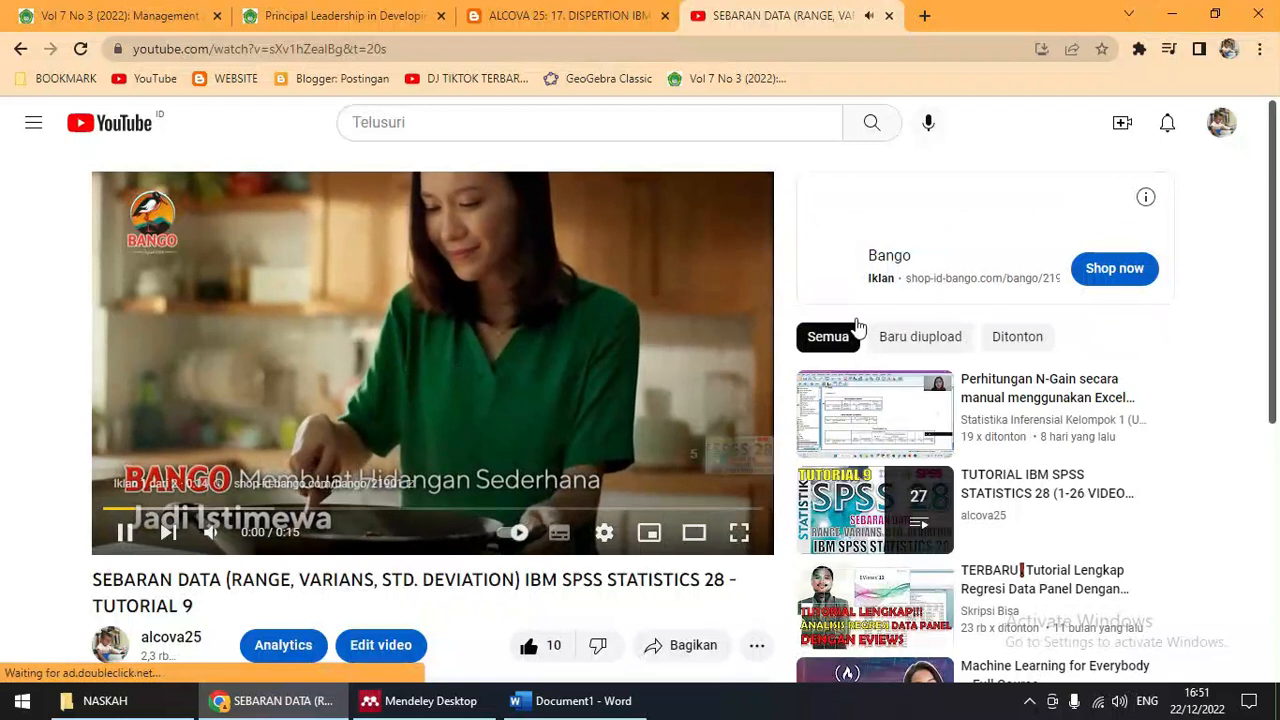
pyautogui.click(125, 533)
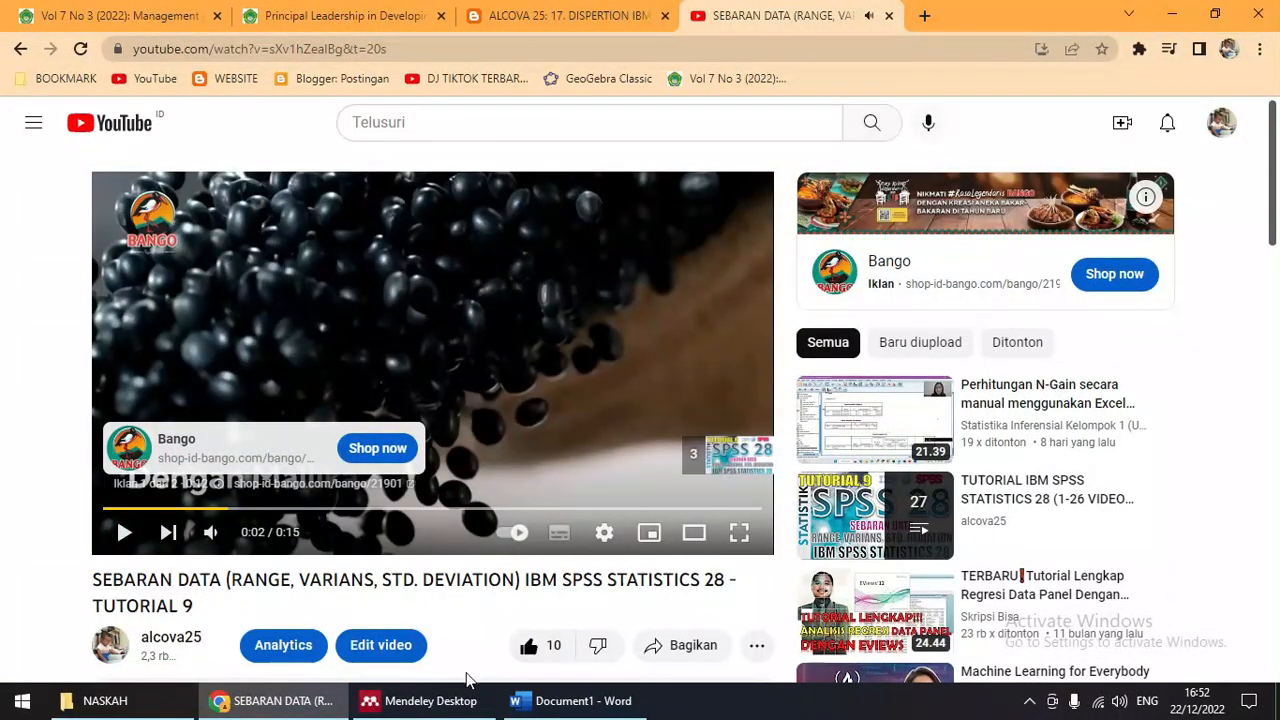
# Step: Select the full SEBARAN DATA video title and return to the Mendeley form
pyautogui.click(415, 702)
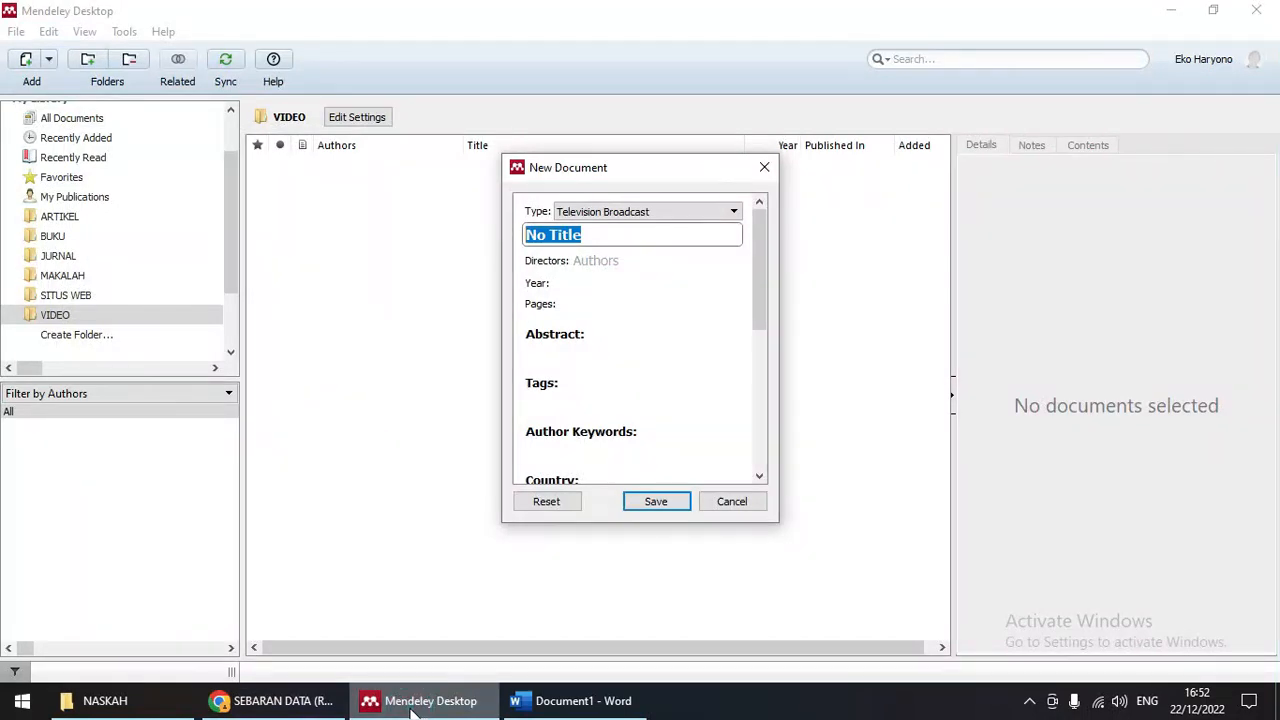
pyautogui.click(272, 701)
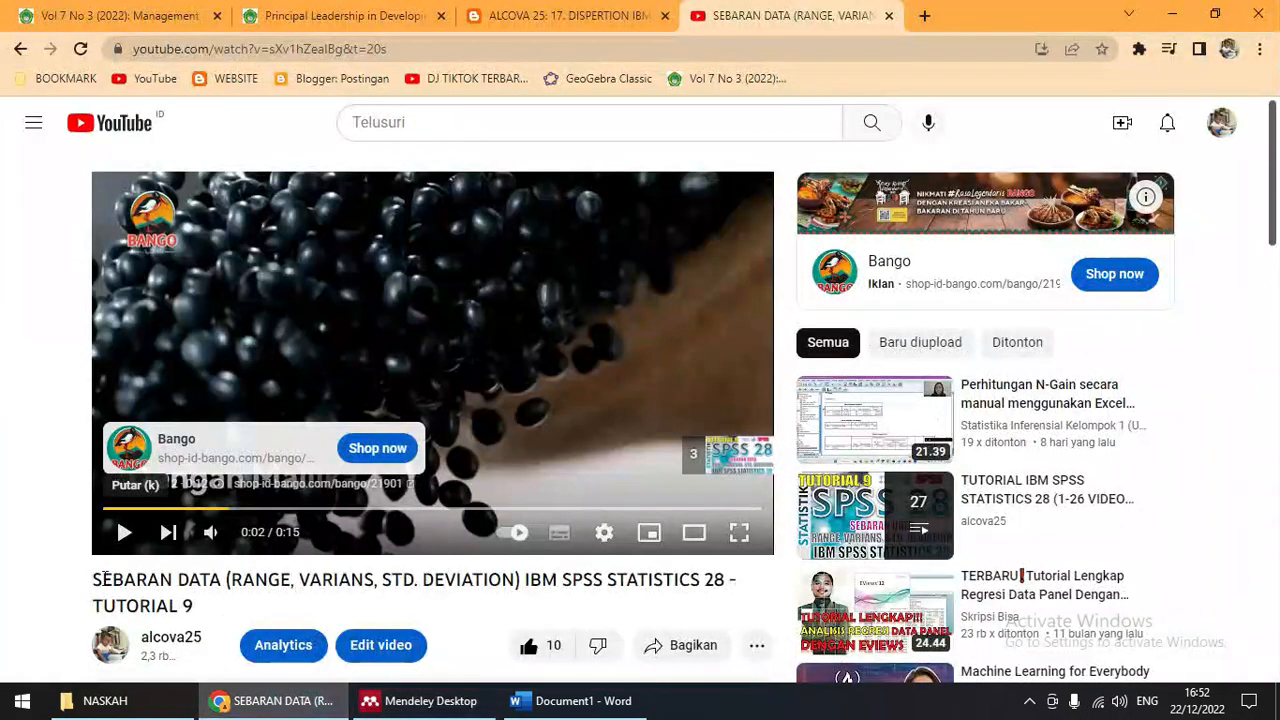
pyautogui.moveTo(96, 578); pyautogui.dragTo(230, 622)
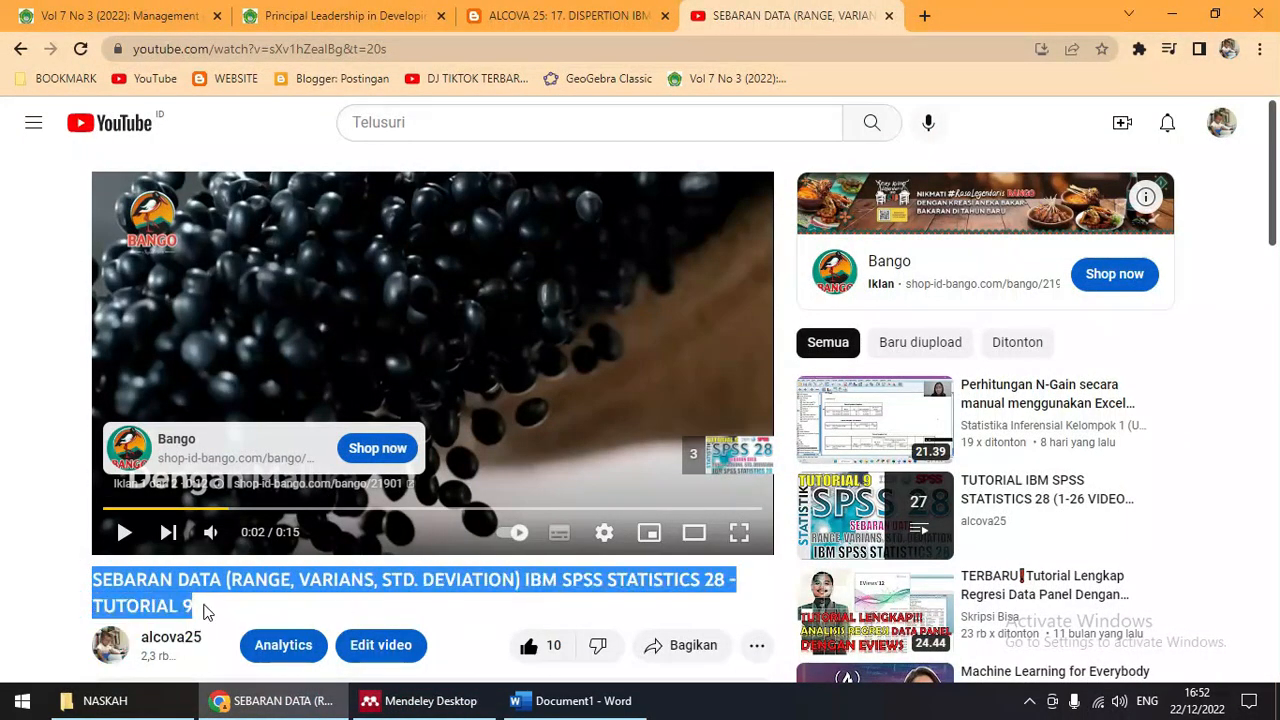
pyautogui.click(432, 700)
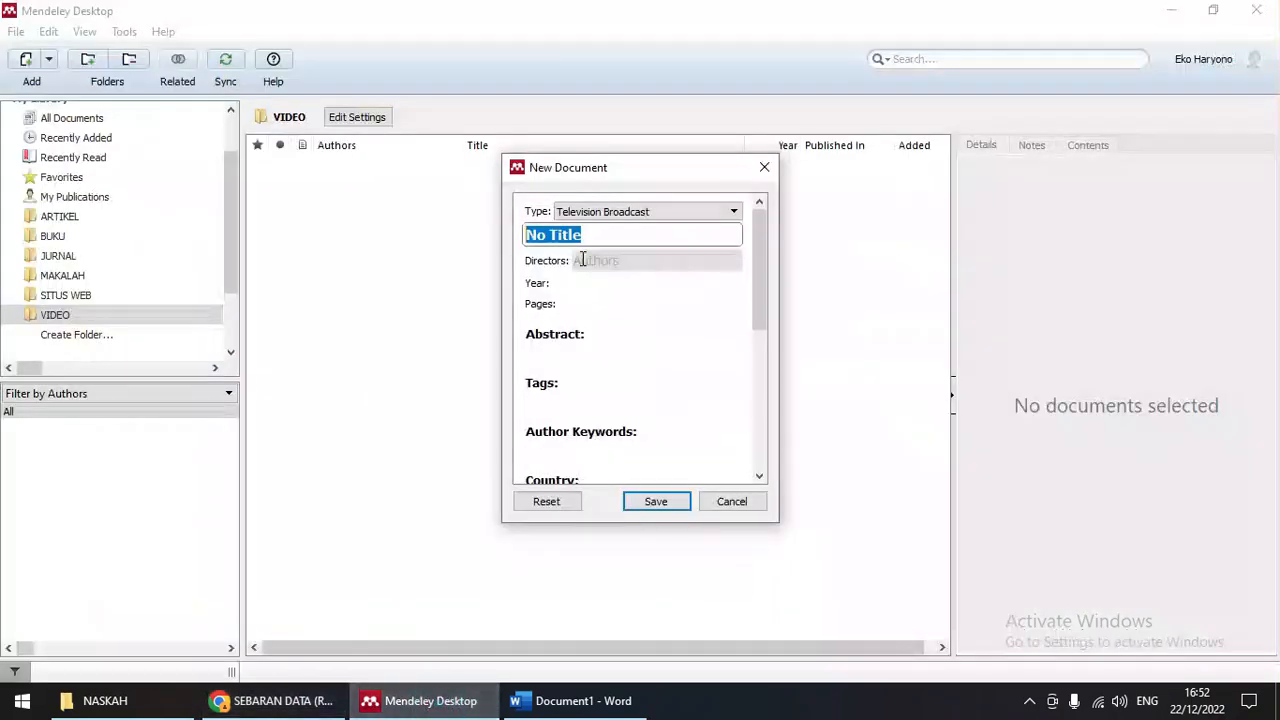
# Step: Paste the SEBARAN DATA video title, enter the director's name and year 2022
pyautogui.write('SEBARAN DATA (RANGE, VARIANS, STD. DEVIATION) IBM SPSS STATISTICS 20 - TUTORIAL 9')
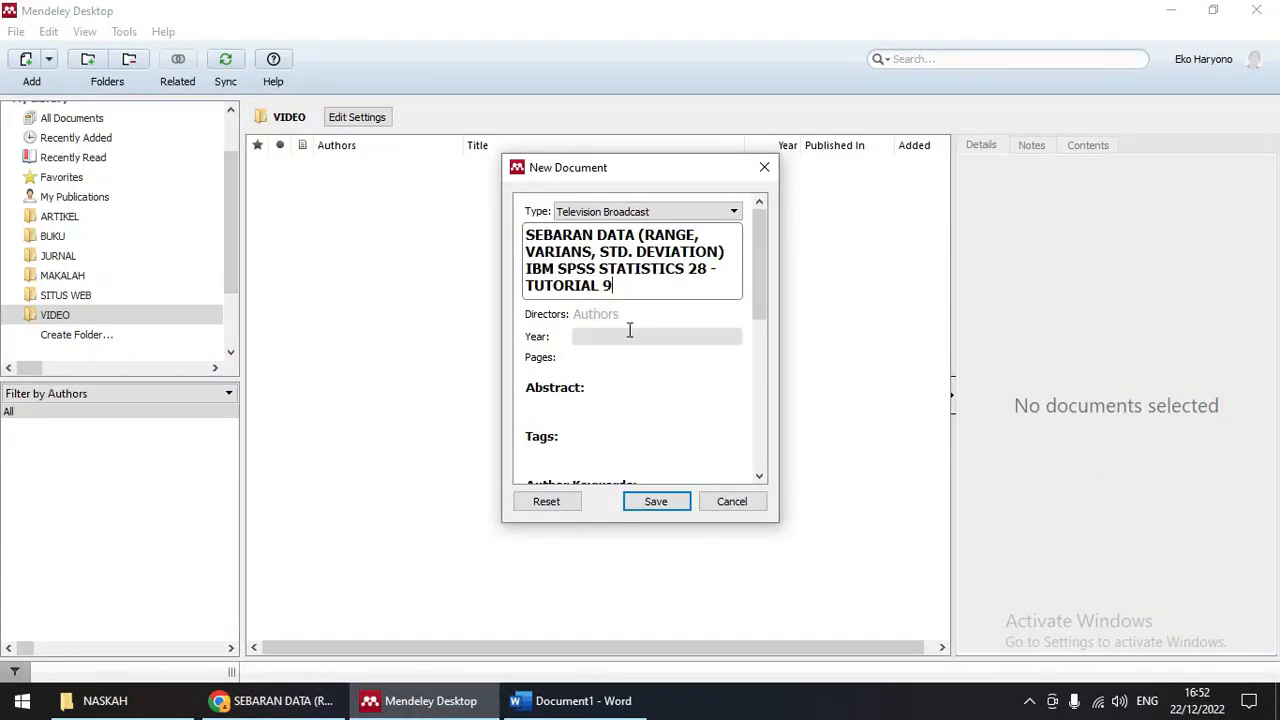
pyautogui.click(607, 316)
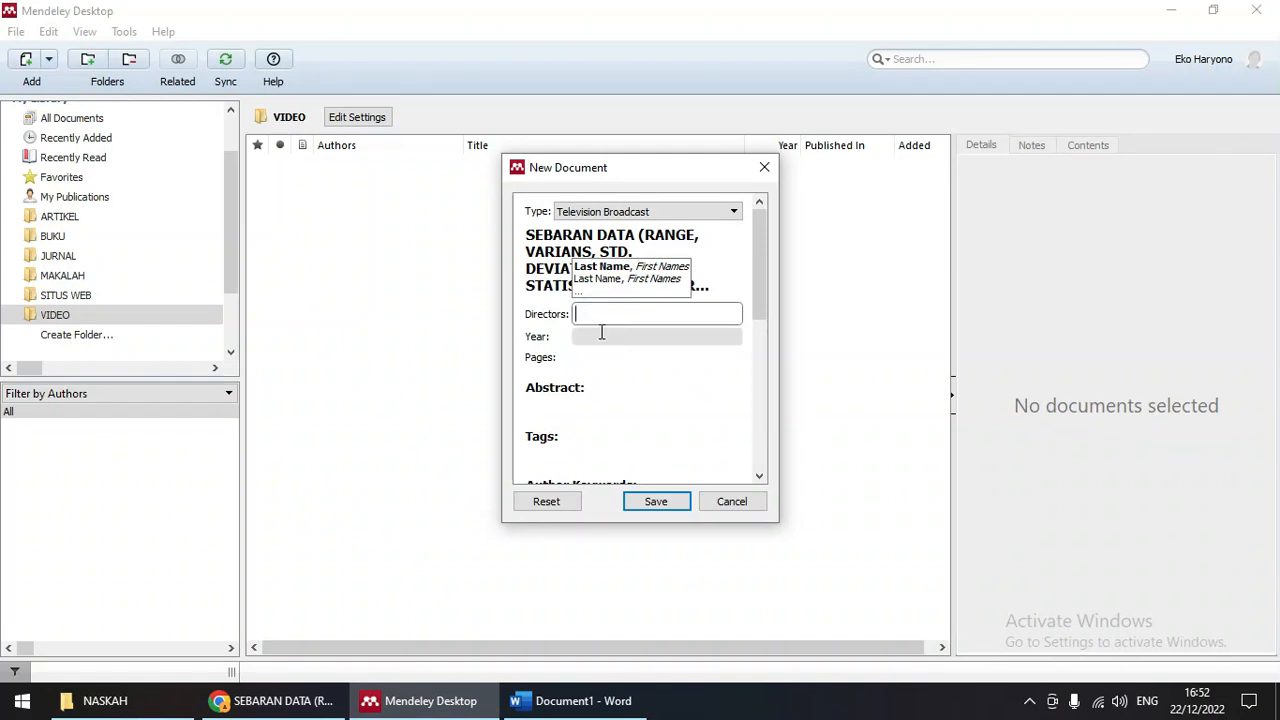
pyautogui.write('Haryono, Eko')
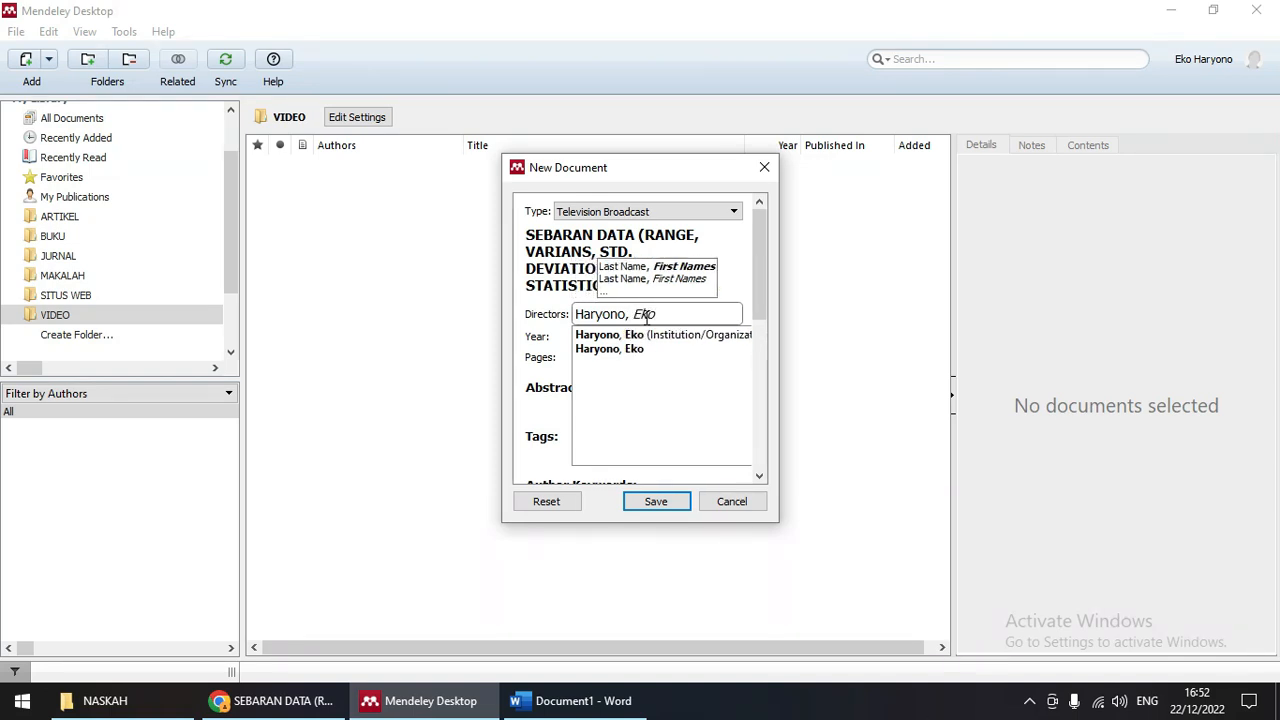
pyautogui.click(528, 320)
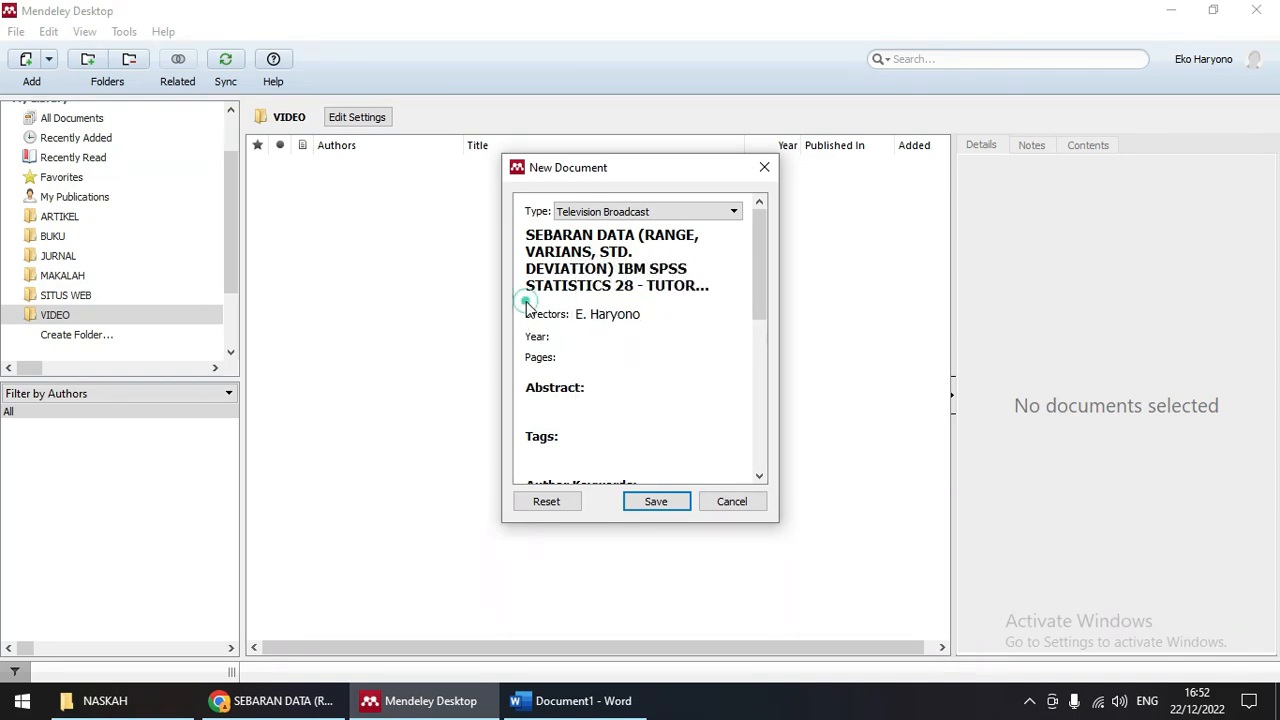
pyautogui.click(602, 342)
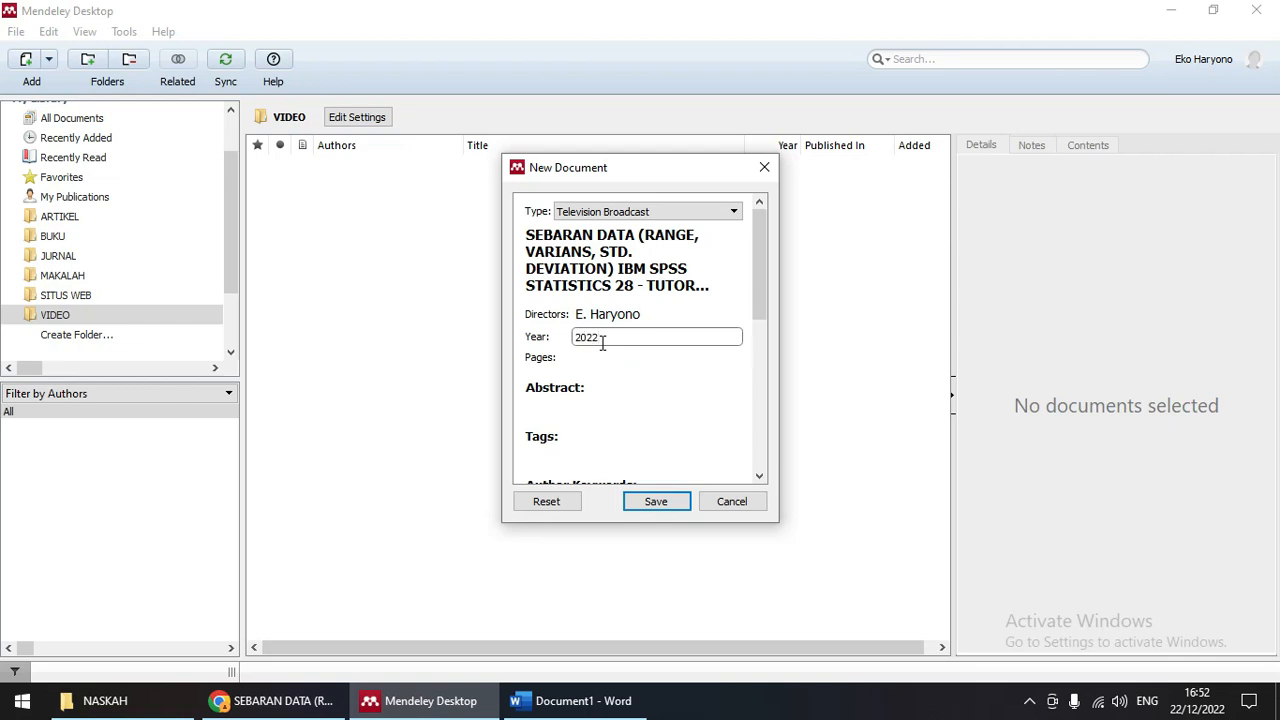
pyautogui.scroll(-1, 605, 408)
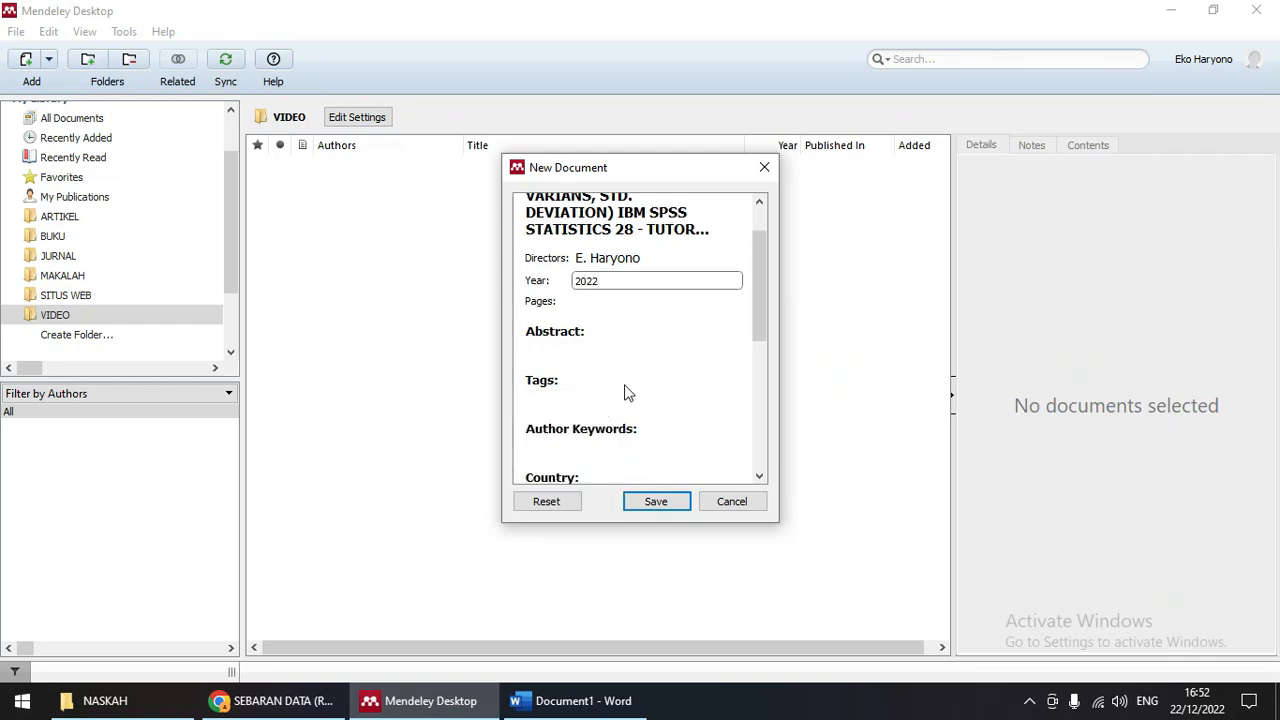
pyautogui.scroll(-1, 624, 392)
pyautogui.scroll(-3, 608, 406)
pyautogui.click(553, 417)
pyautogui.click(278, 700)
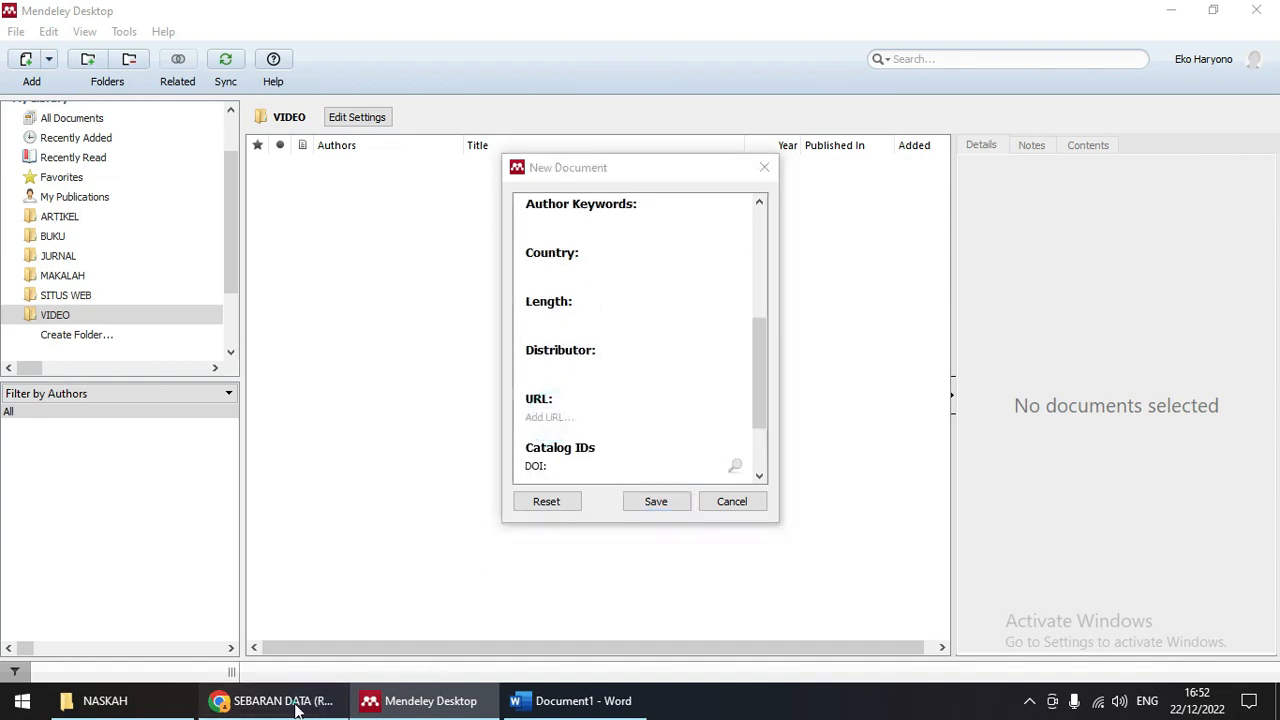
# Step: Copy the youtube.com/watch?v=sXv1hZealBg address and paste it into the entry's URL field
pyautogui.click(415, 49)
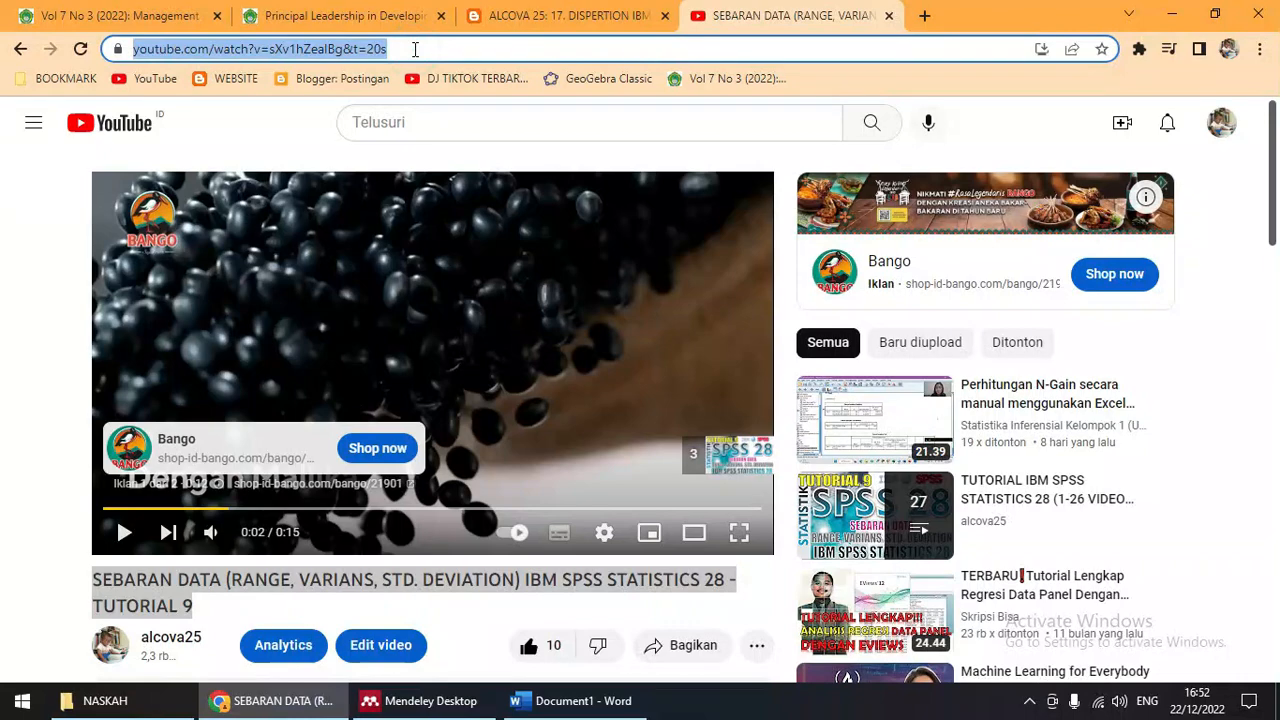
pyautogui.click(116, 540)
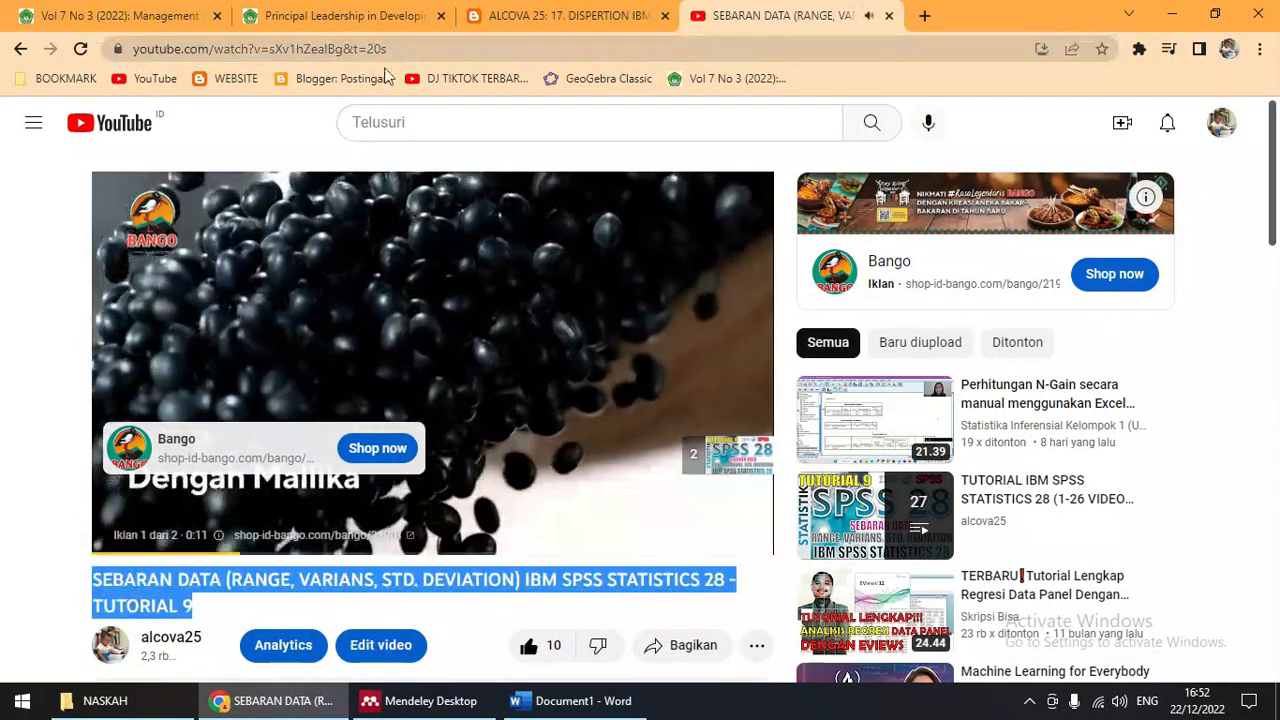
pyautogui.click(391, 49)
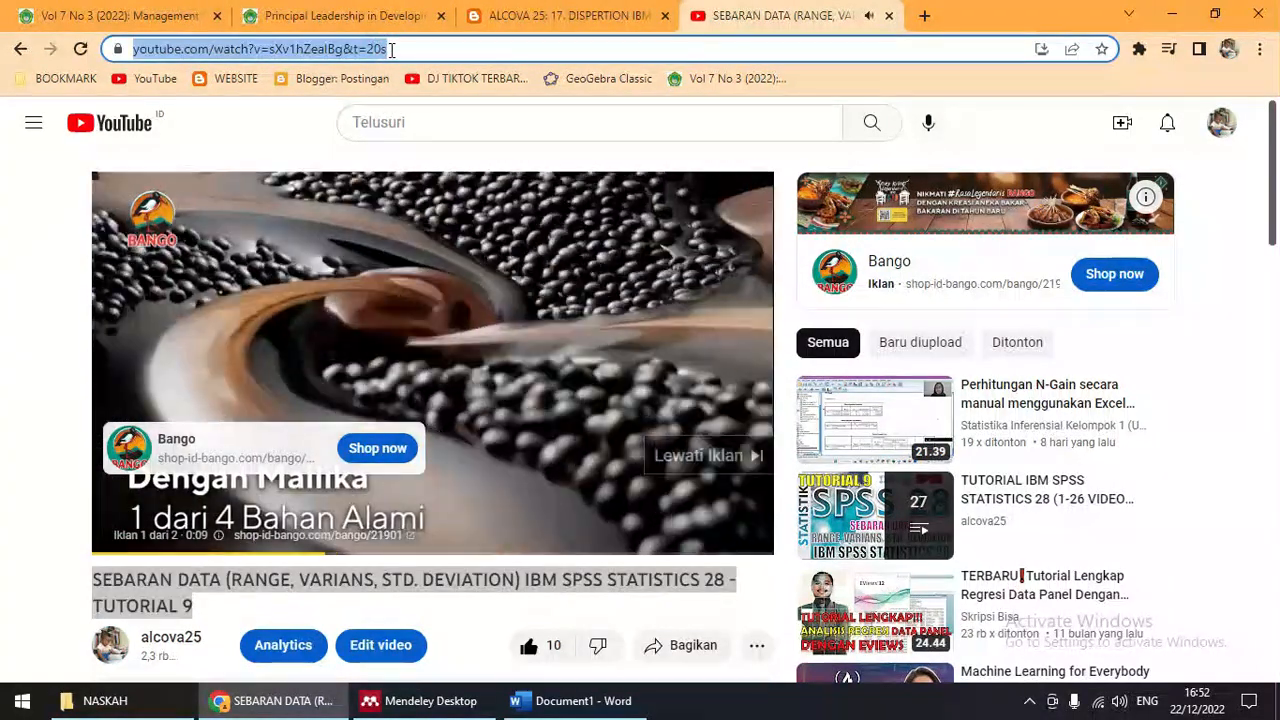
pyautogui.click(425, 700)
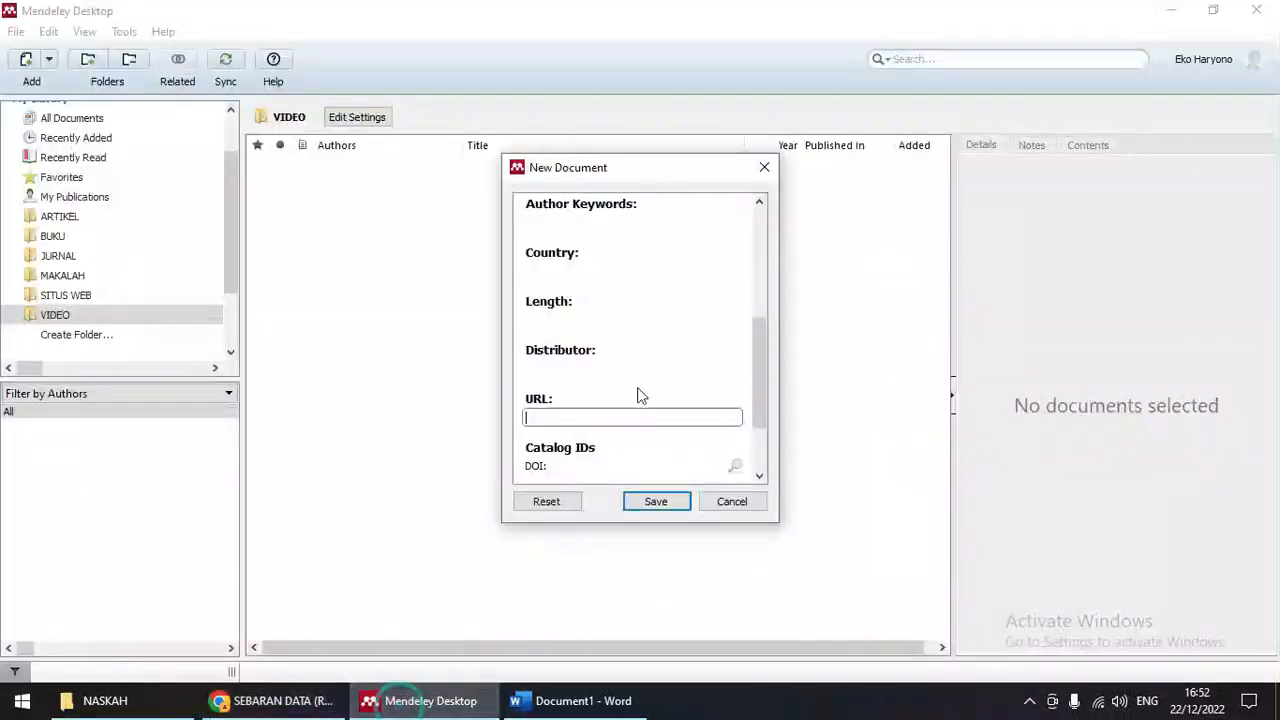
pyautogui.click(567, 416)
pyautogui.write('https://www.youtube.com/watch?v=sXv1hZeaIBg&t=20s')
pyautogui.click(275, 700)
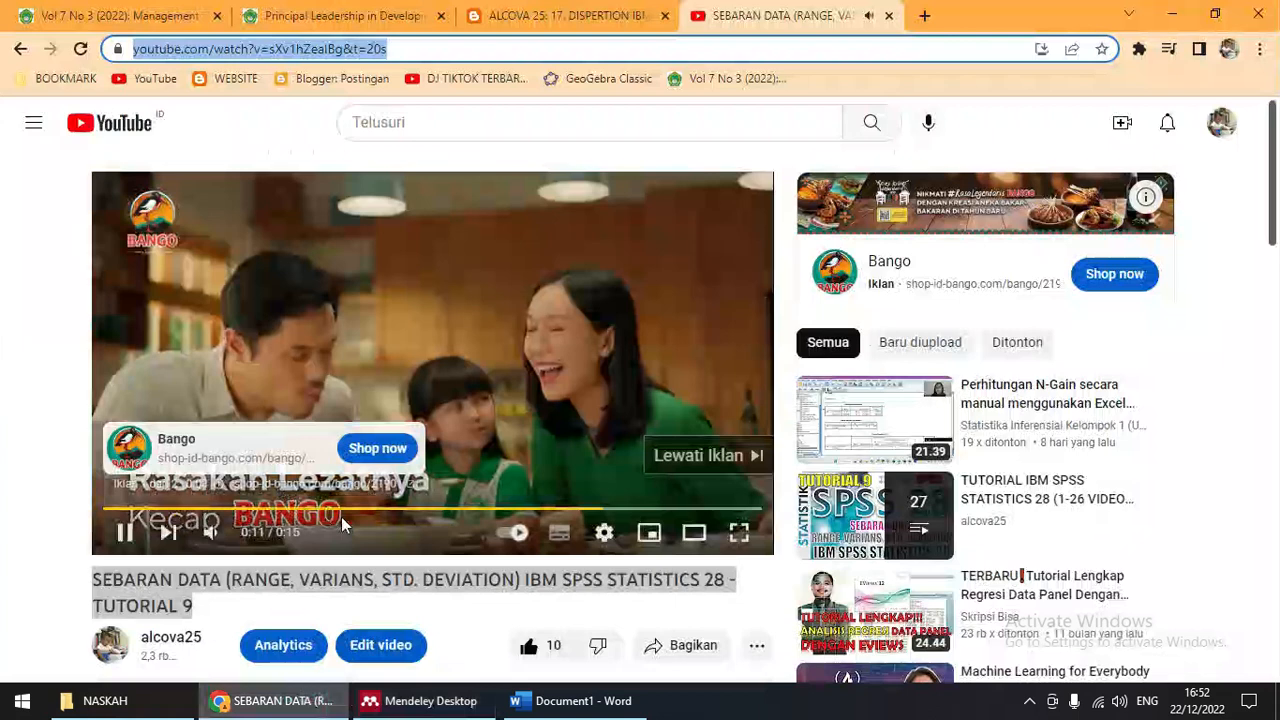
# Step: Save the SEBARAN DATA Tutorial 9 entry into the VIDEO folder
pyautogui.click(429, 702)
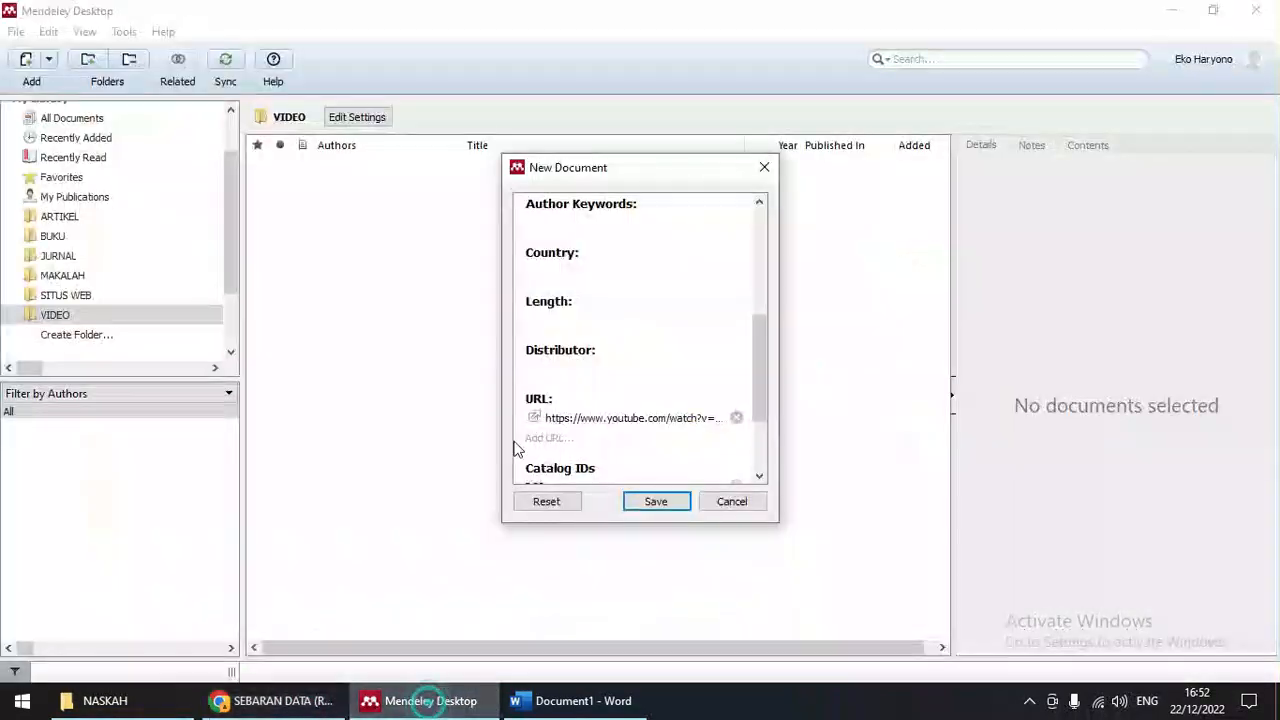
pyautogui.scroll(-1, 667, 367)
pyautogui.scroll(5, 669, 365)
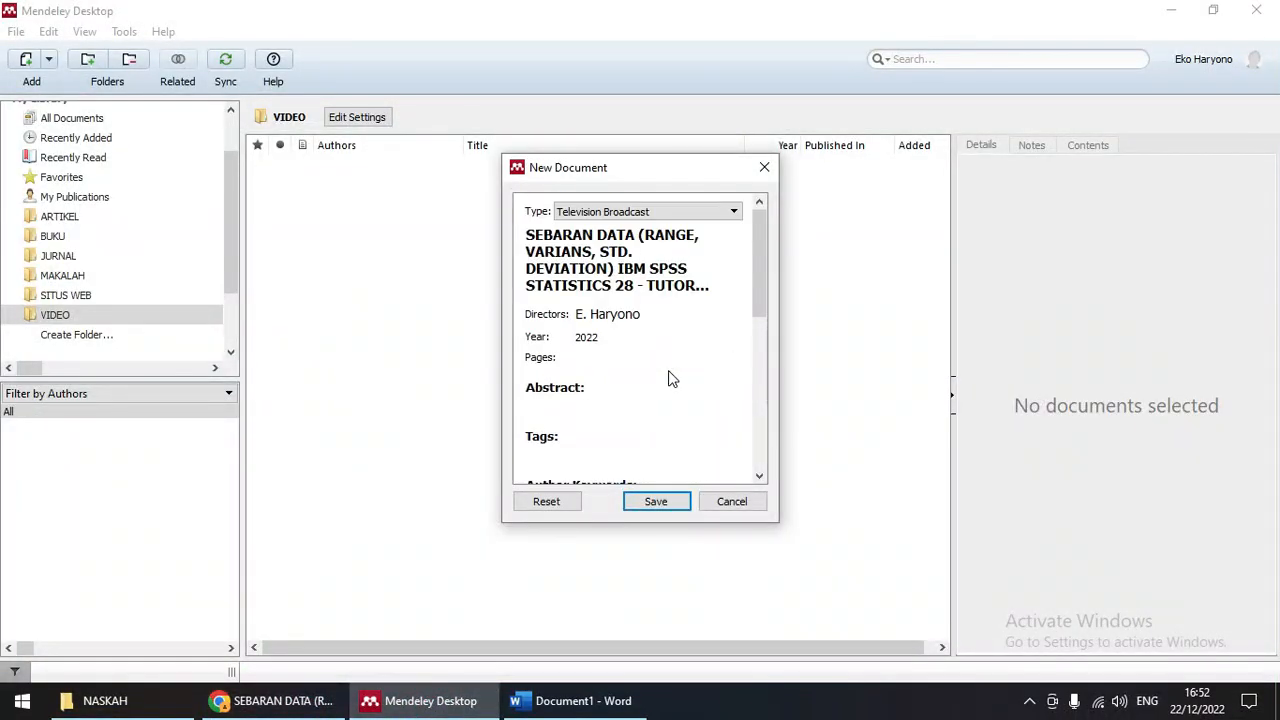
pyautogui.scroll(-3, 669, 377)
pyautogui.click(656, 503)
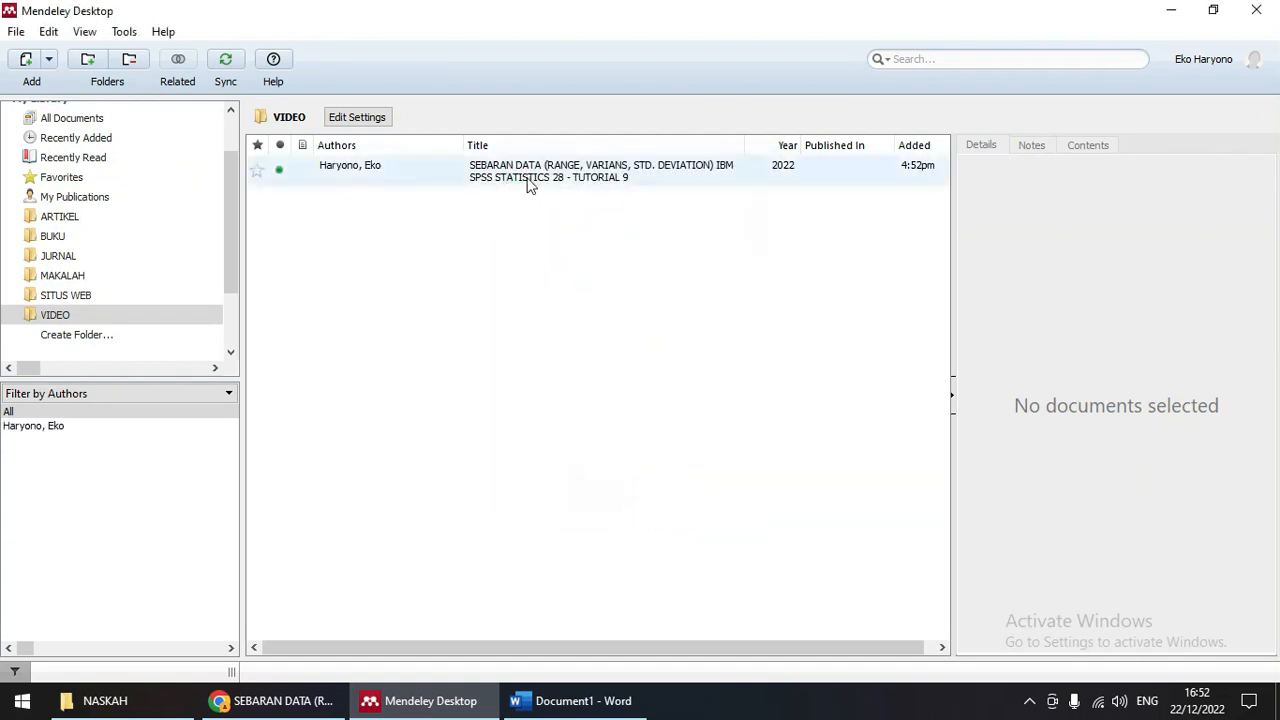
pyautogui.scroll(-4, 1161, 344)
pyautogui.scroll(4, 1161, 350)
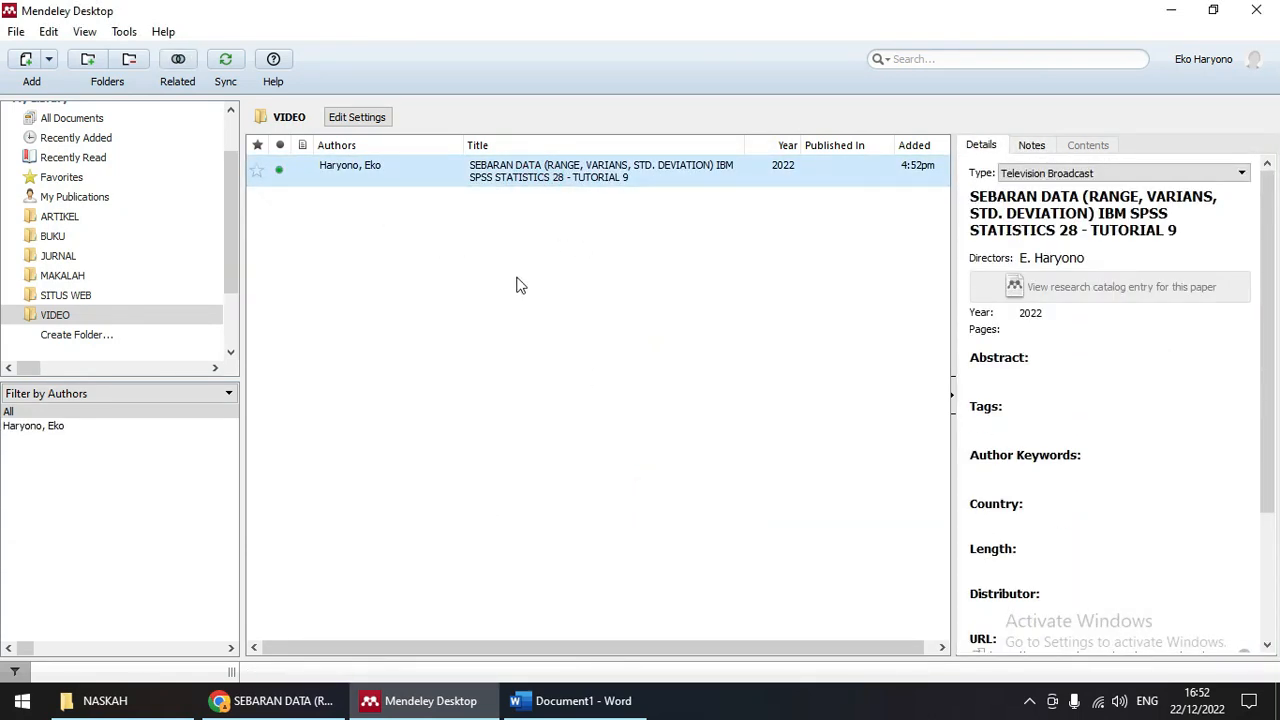
# Step: Review the SITUS WEB entry, the three BUKU books and the JURNAL entry's details
pyautogui.click(66, 298)
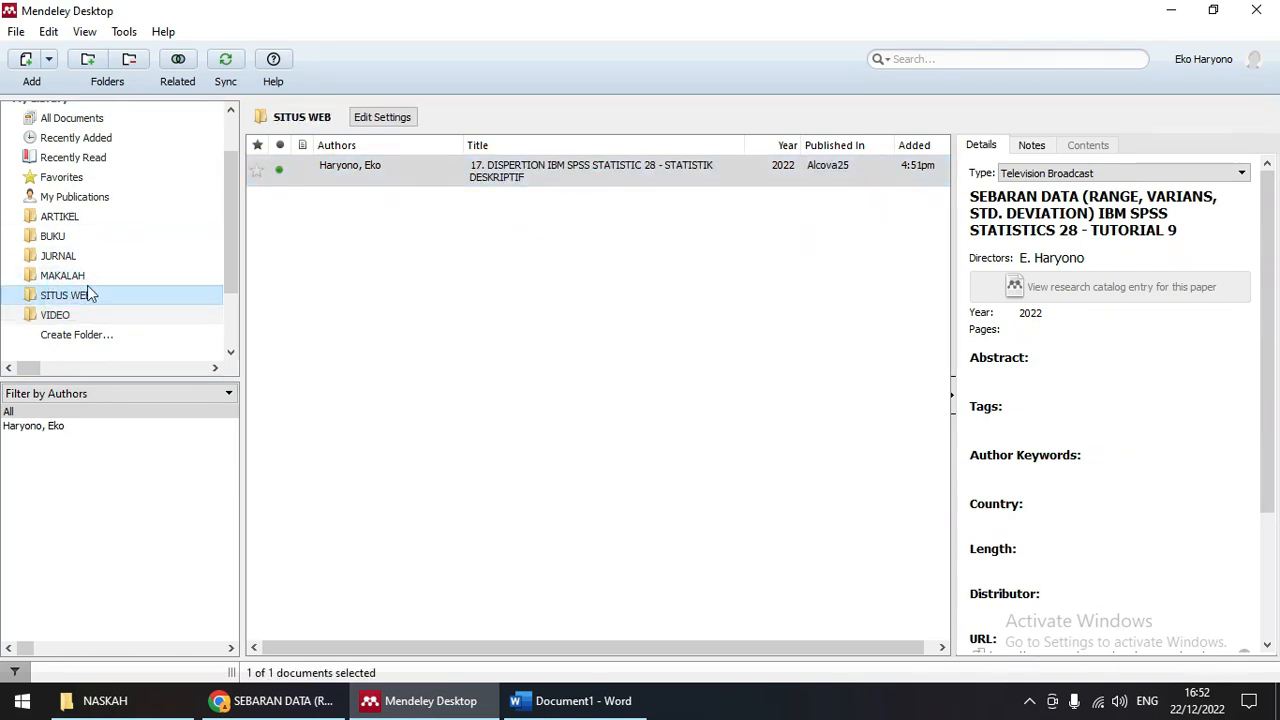
pyautogui.click(52, 236)
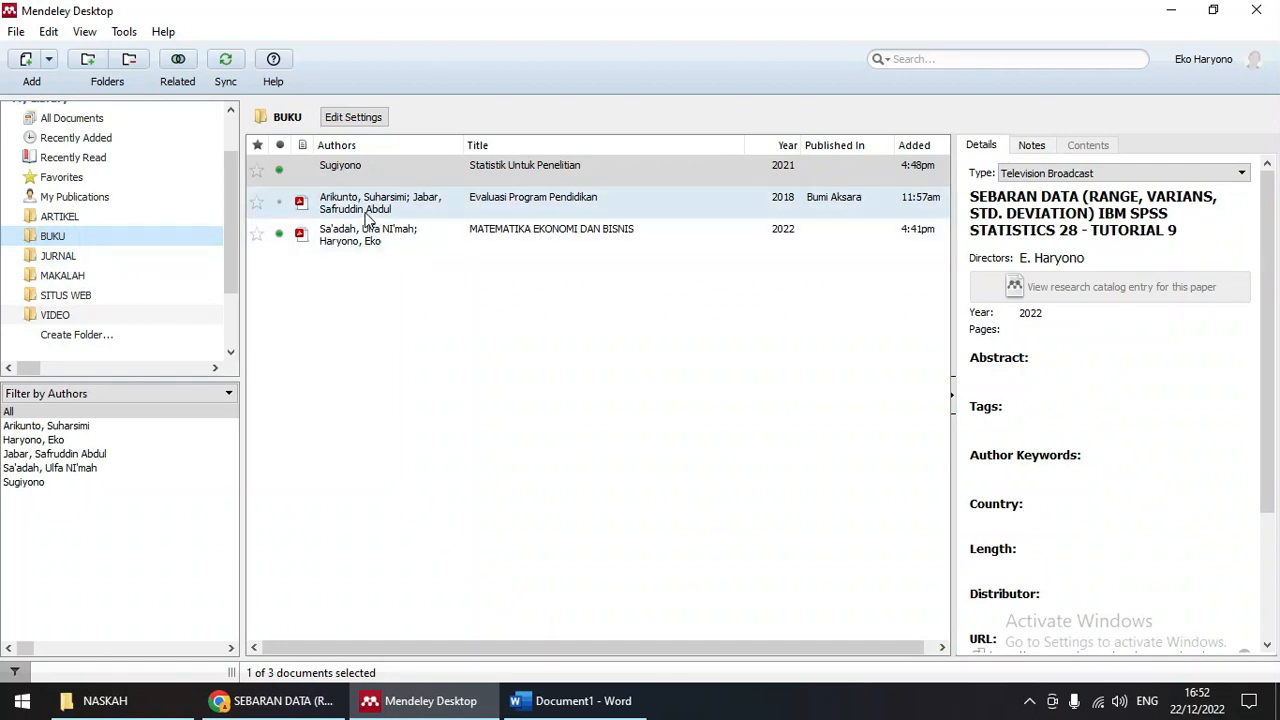
pyautogui.click(371, 203)
pyautogui.click(378, 170)
pyautogui.click(375, 237)
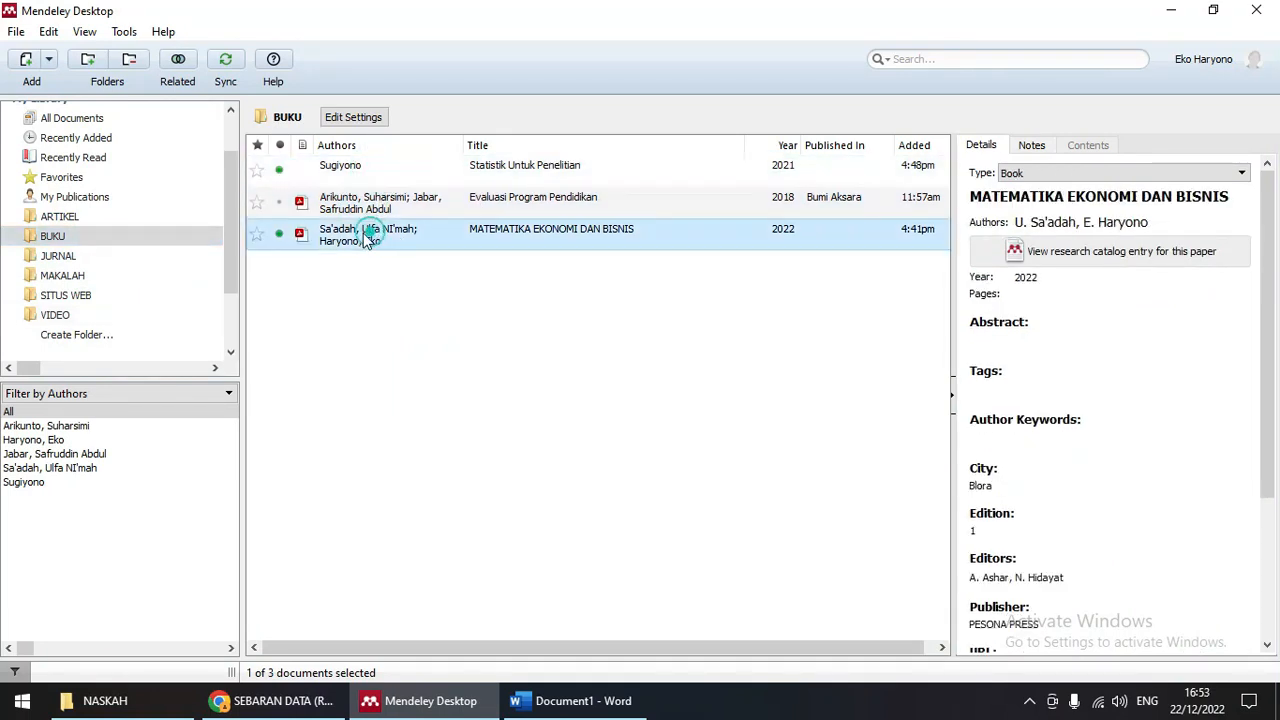
pyautogui.click(80, 258)
pyautogui.click(438, 182)
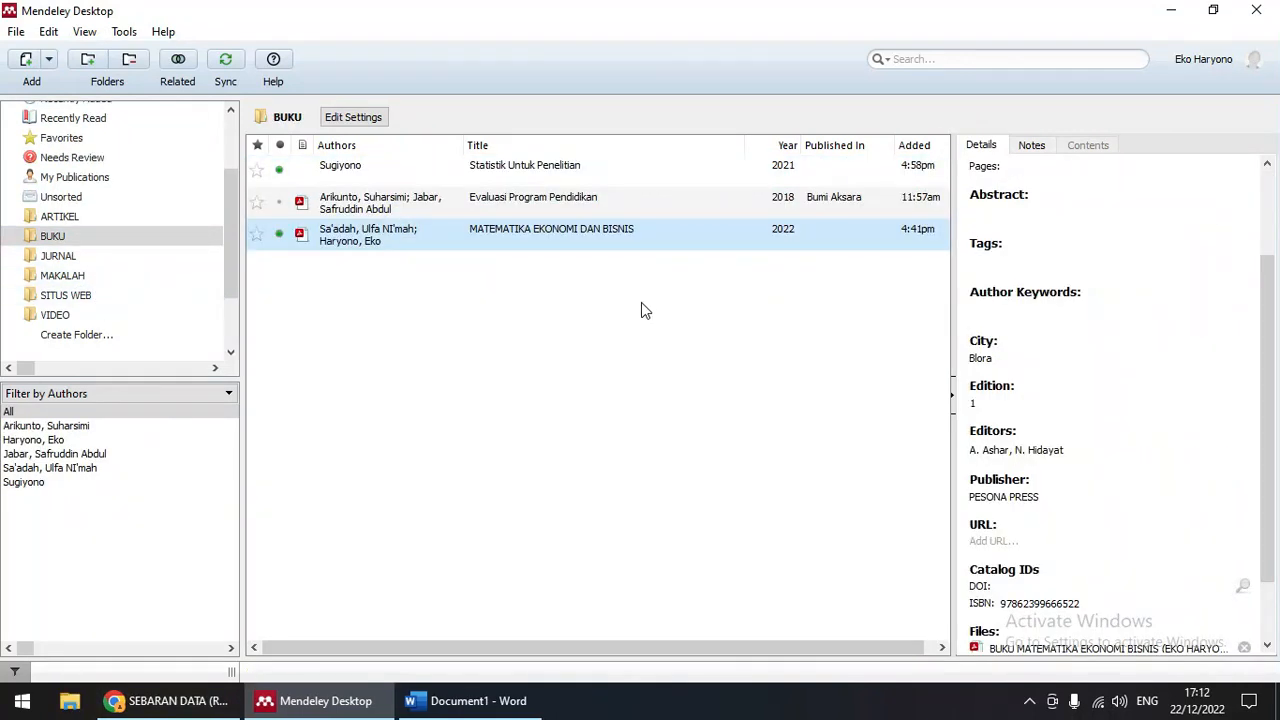
# Step: Check ARTIKEL, BUKU, JURNAL, SITUS WEB and VIDEO folders, then bring up the blank Word document
pyautogui.click(72, 297)
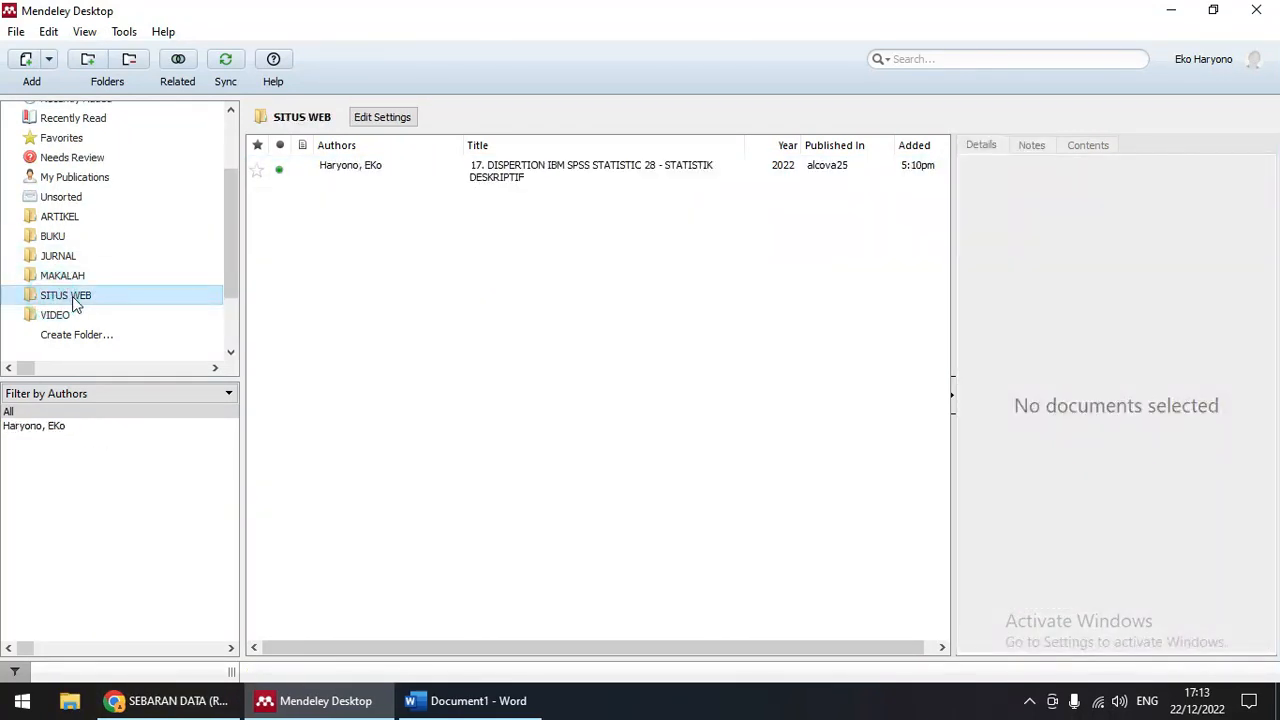
pyautogui.click(58, 217)
pyautogui.click(52, 237)
pyautogui.click(56, 256)
pyautogui.click(56, 295)
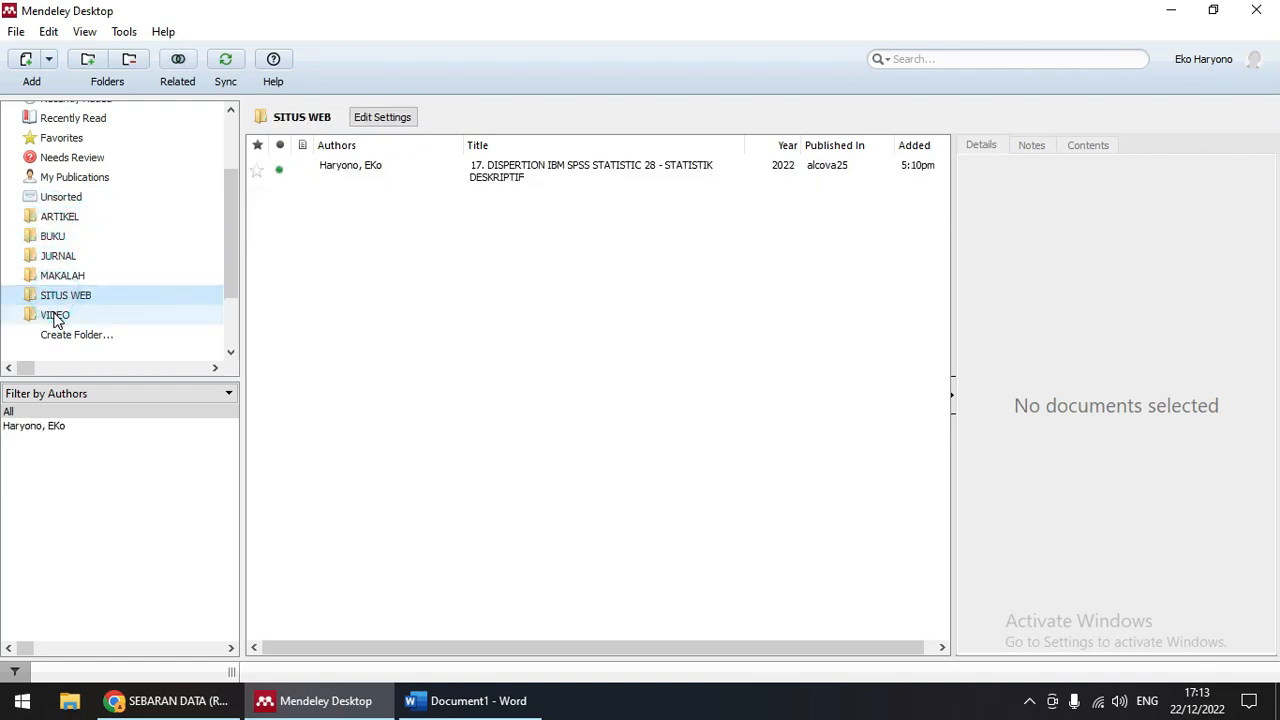
pyautogui.click(55, 316)
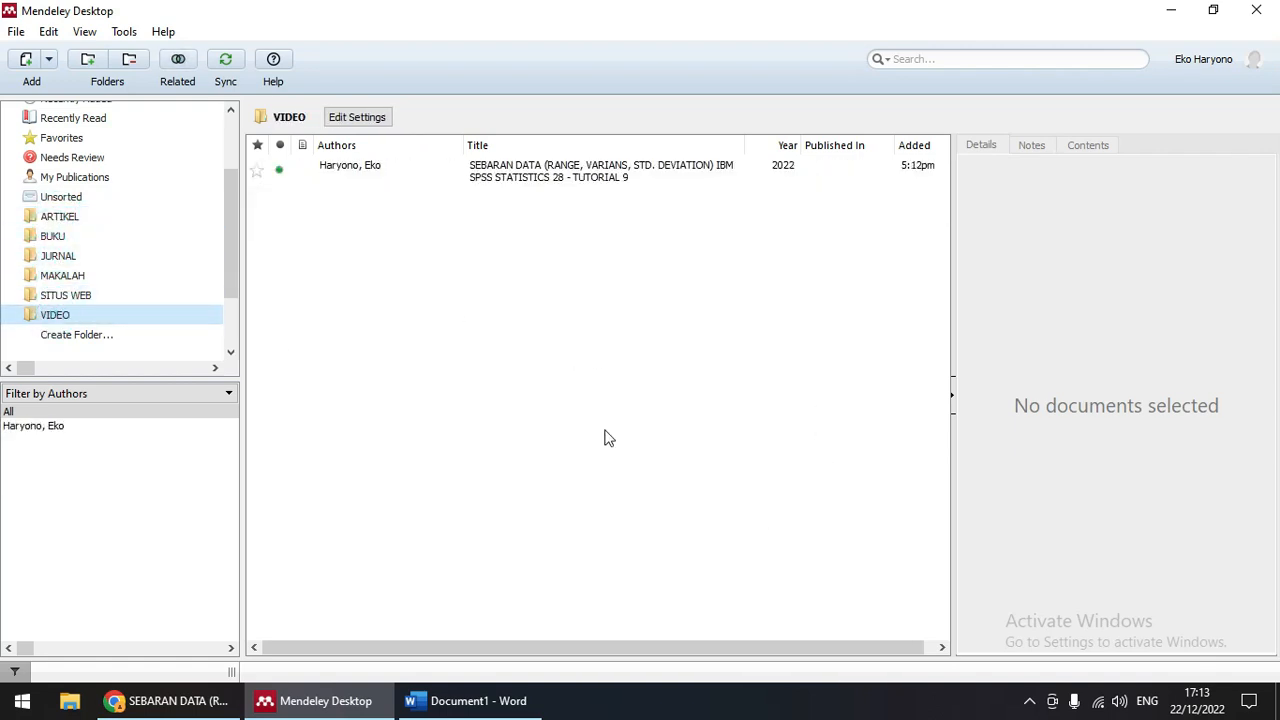
pyautogui.click(471, 700)
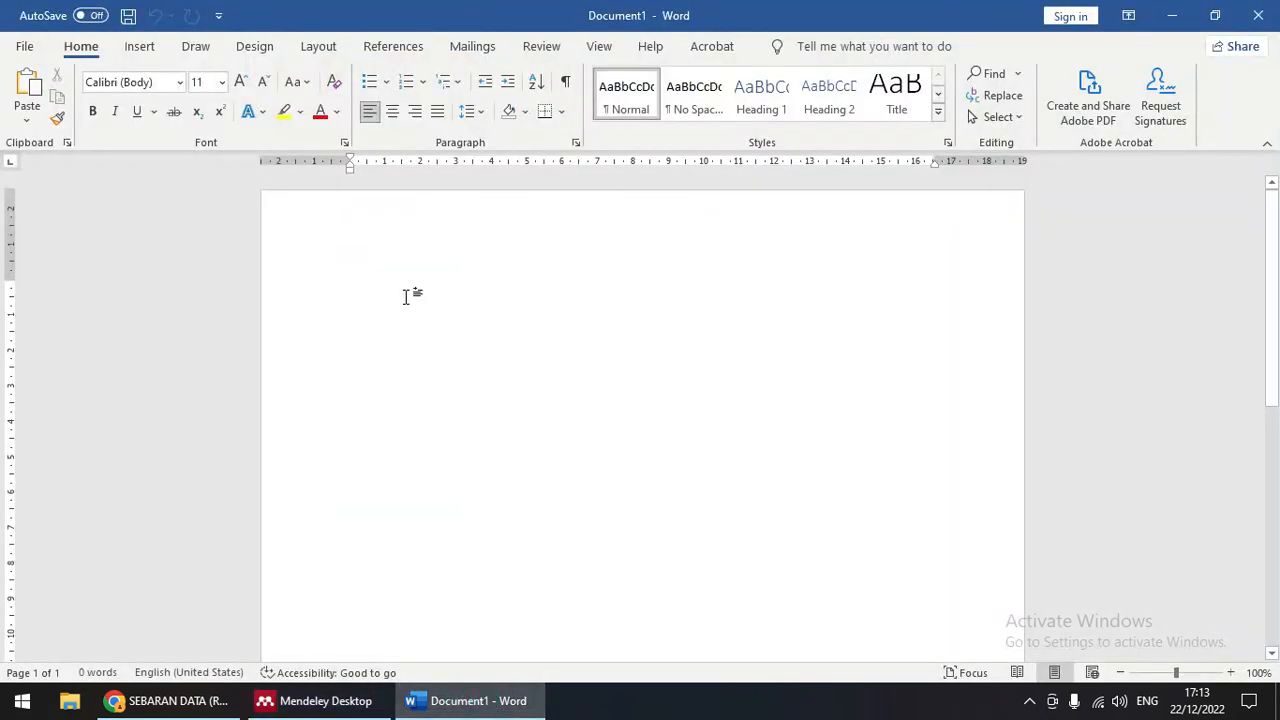
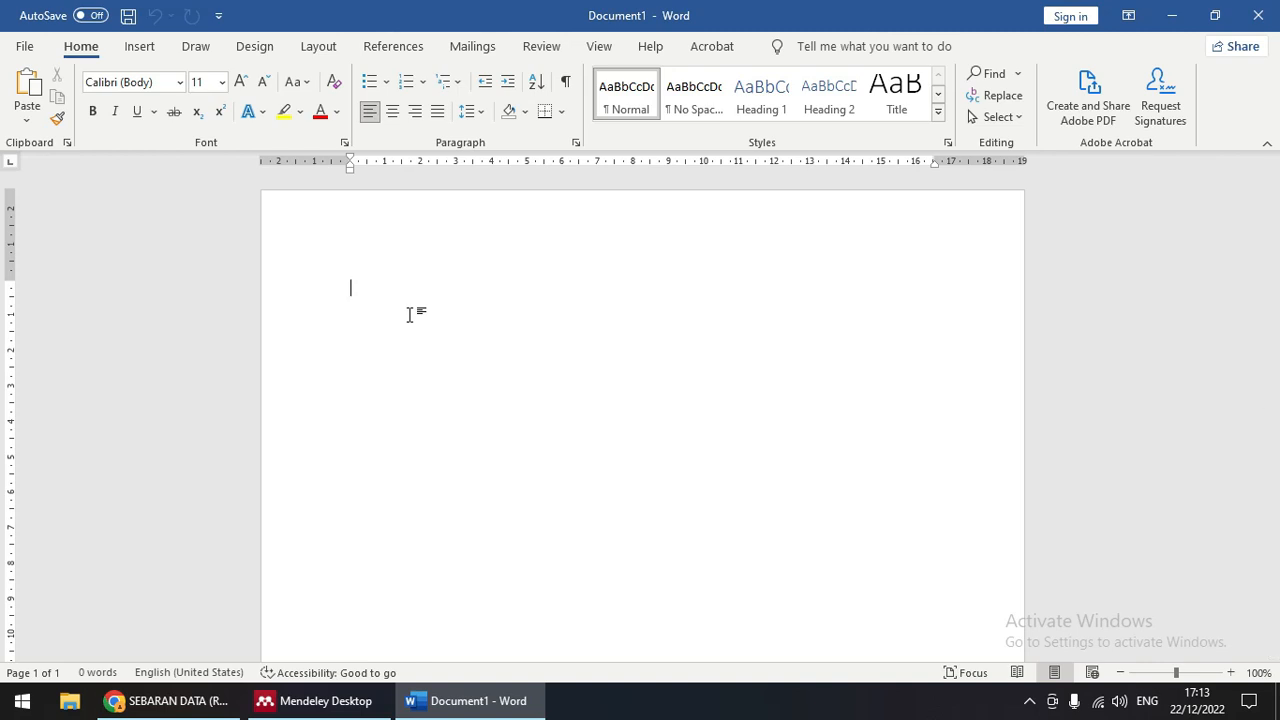
# Step: Type the opening 'menurut Arikunto Pendidikan adalah' sentence and search the Mendeley library for 'ari'
pyautogui.write('menurut ')
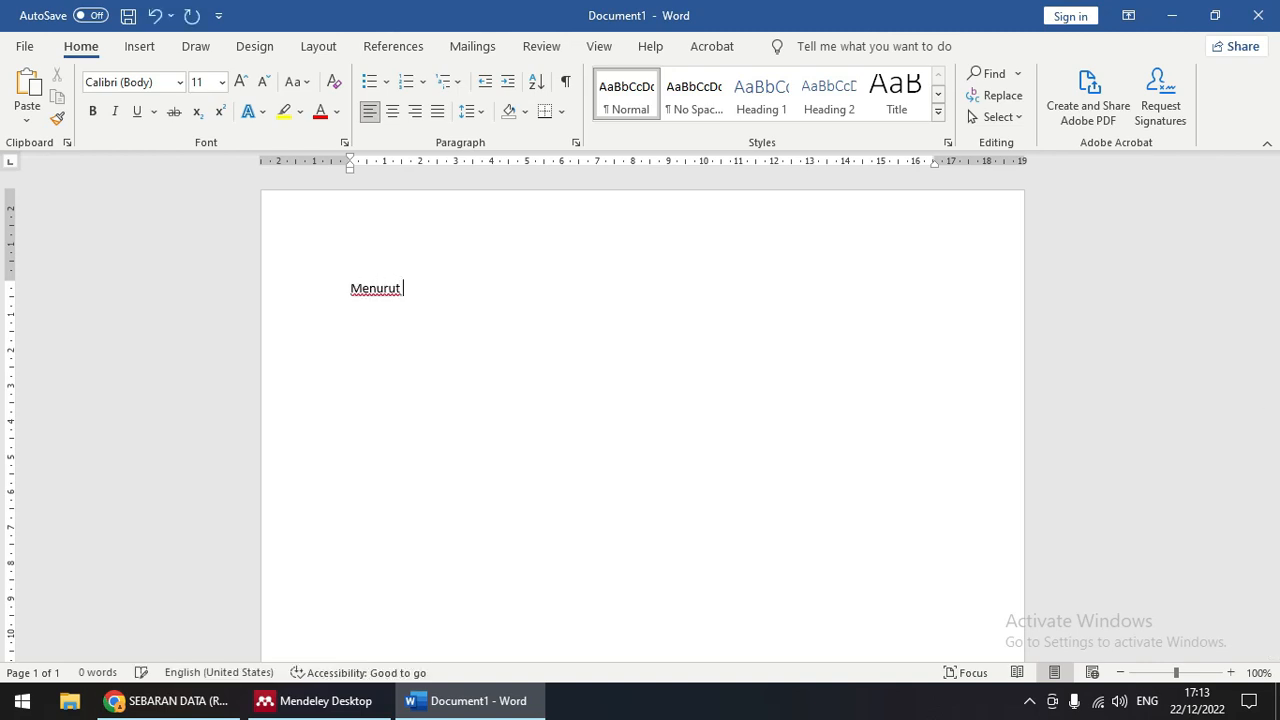
pyautogui.write('Arikunto Pendidikan a')
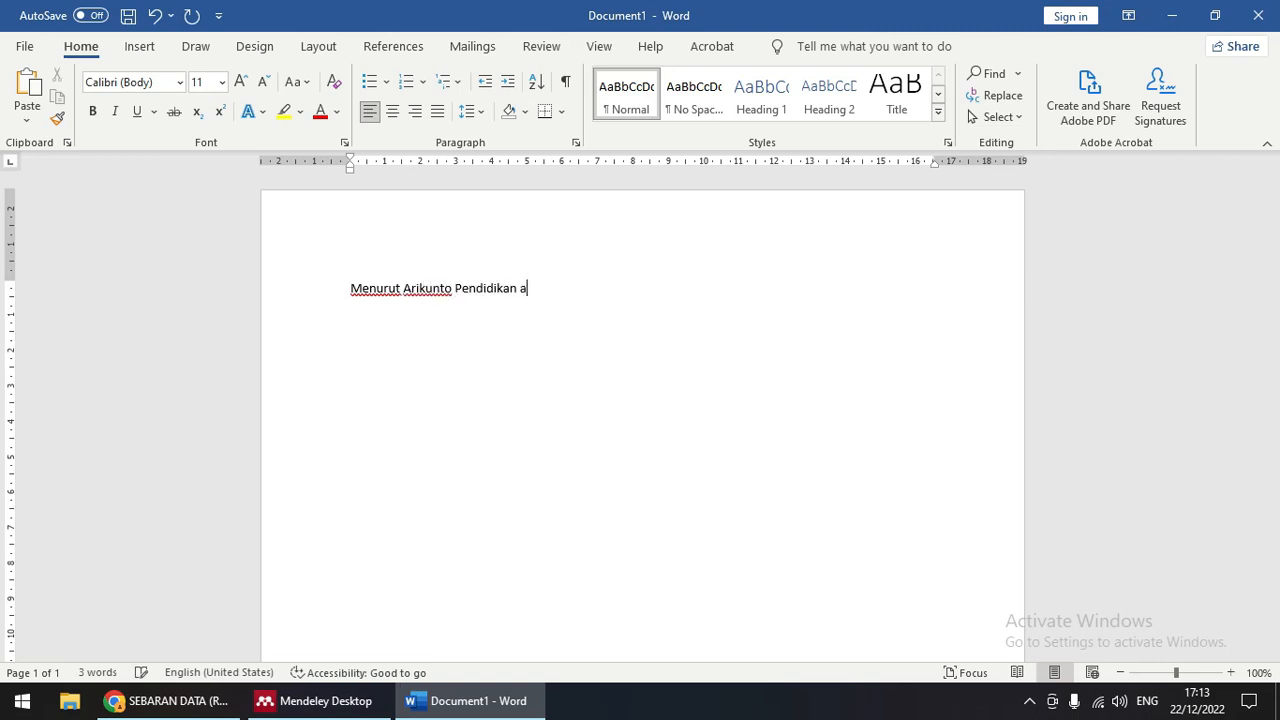
pyautogui.write('dalahfghfsddghfdhgf')
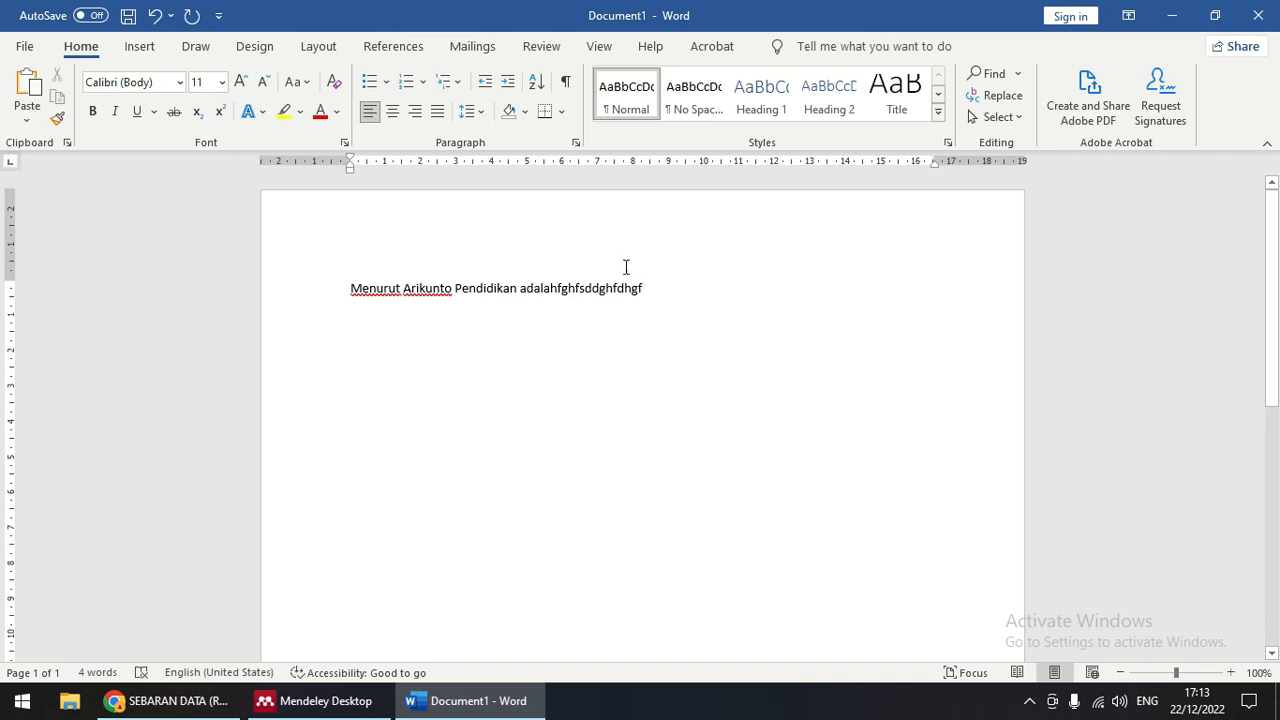
pyautogui.click(405, 50)
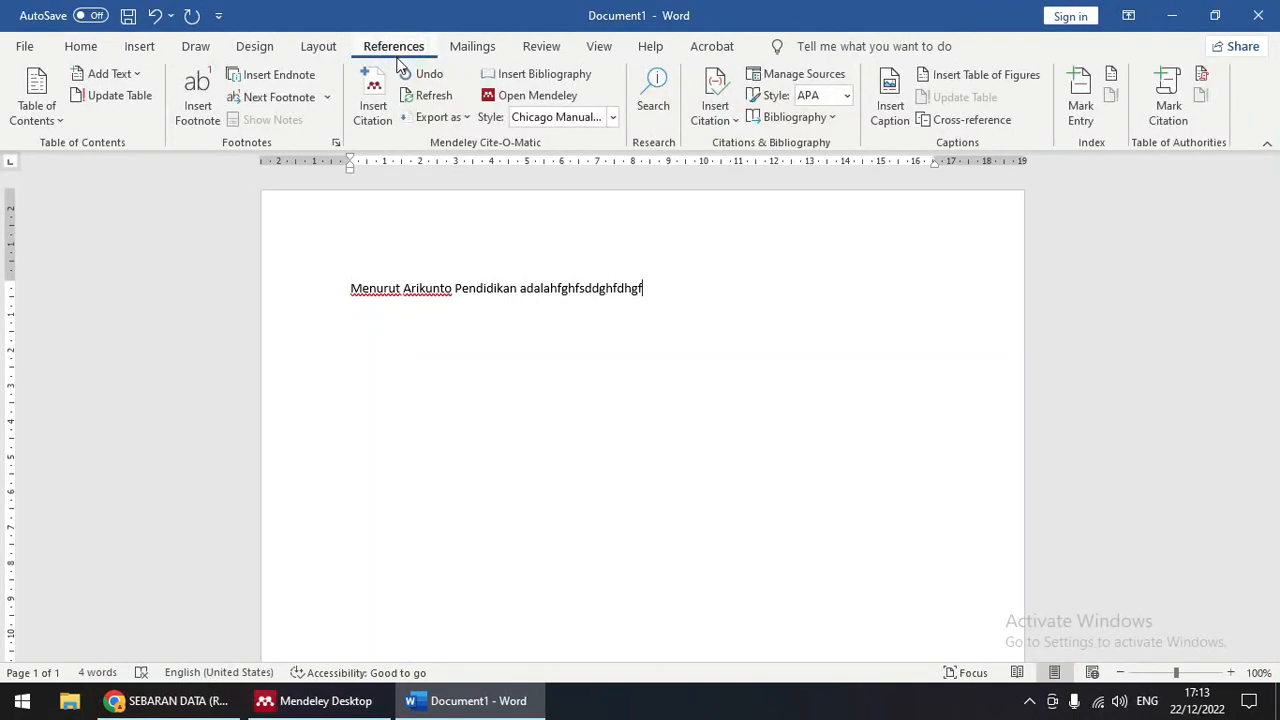
pyautogui.click(378, 112)
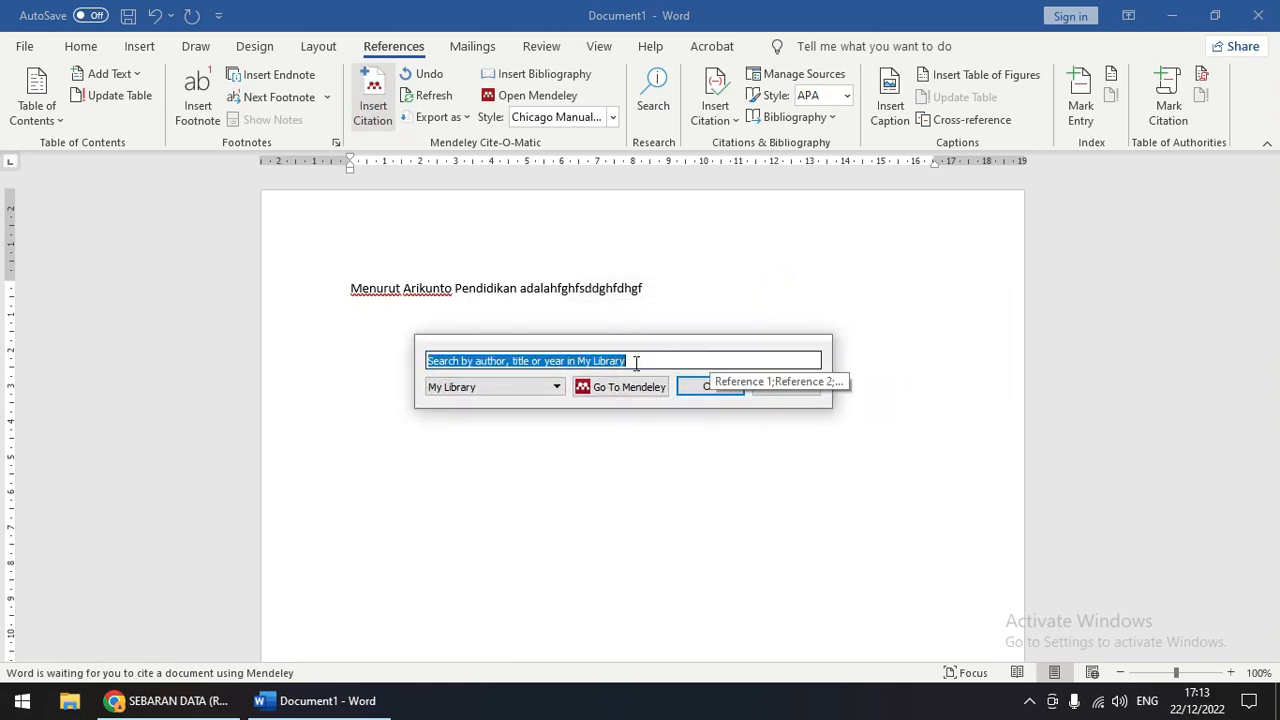
pyautogui.write('arikunto')
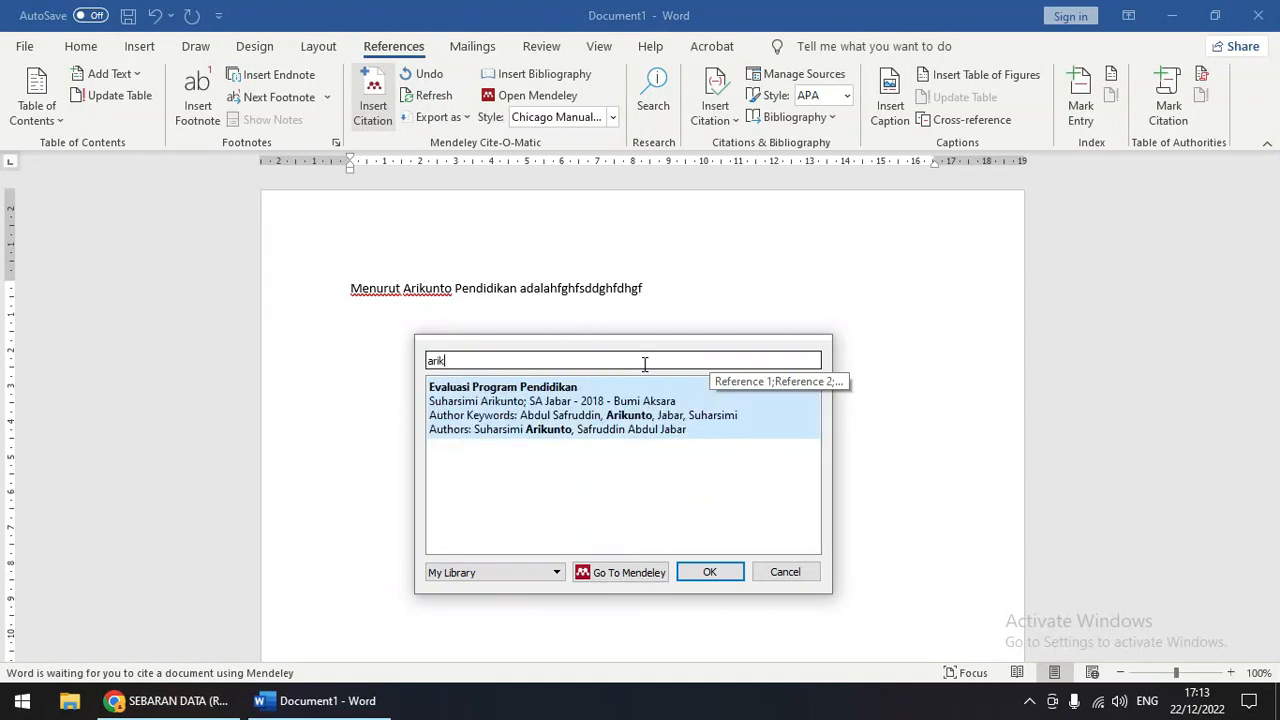
# Step: Cite Arikunto 2018, Evaluasi Program Pendidikan, page 67, as footnote 1, then start a new line
pyautogui.click(577, 421)
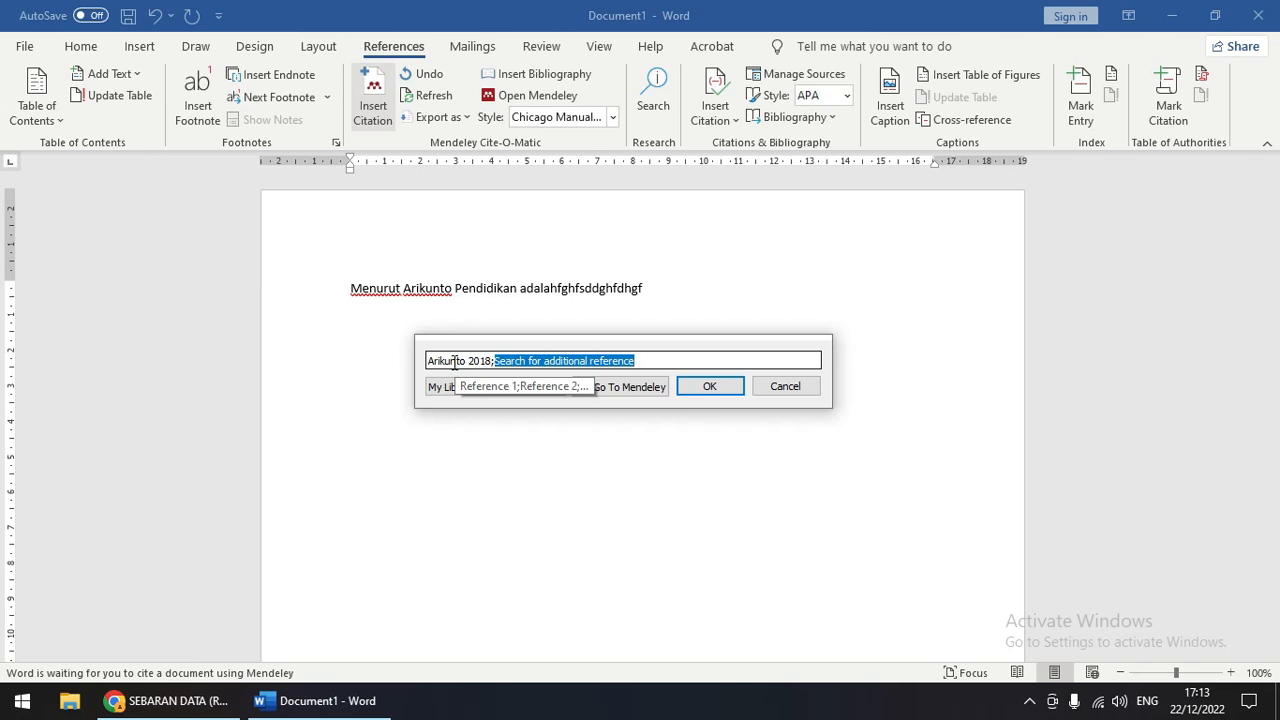
pyautogui.click(454, 363)
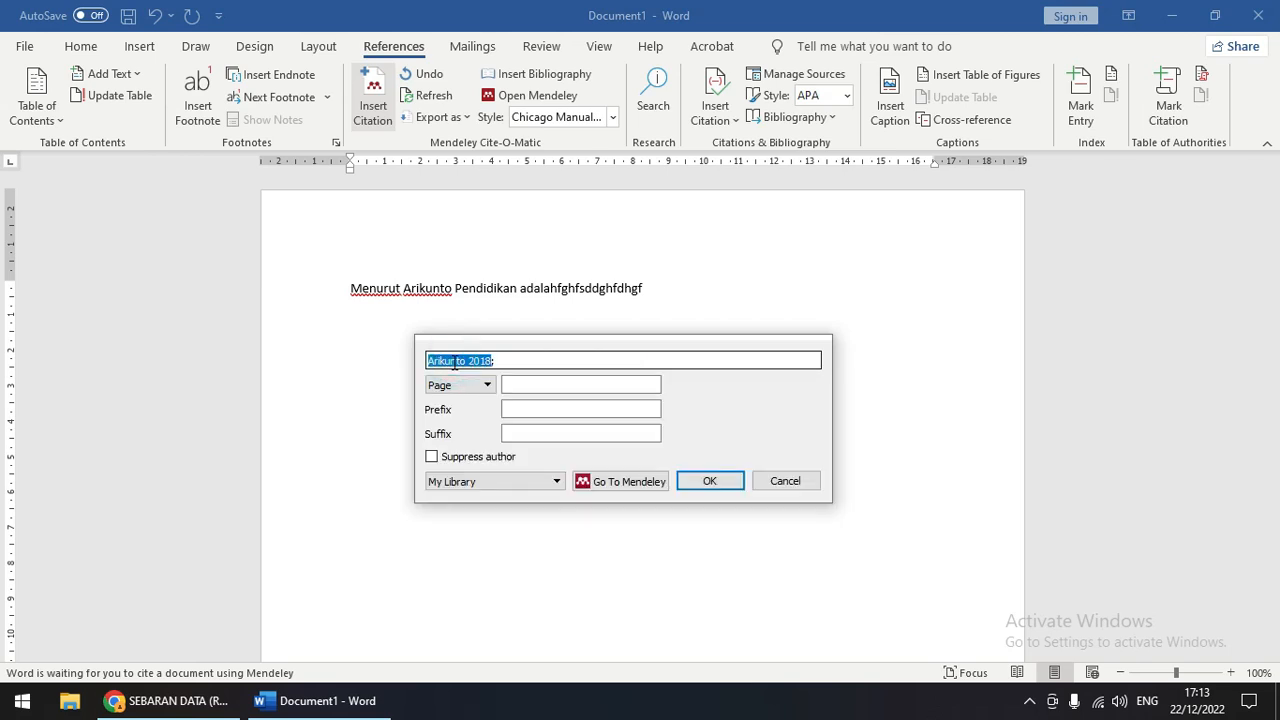
pyautogui.click(523, 384)
pyautogui.click(523, 384)
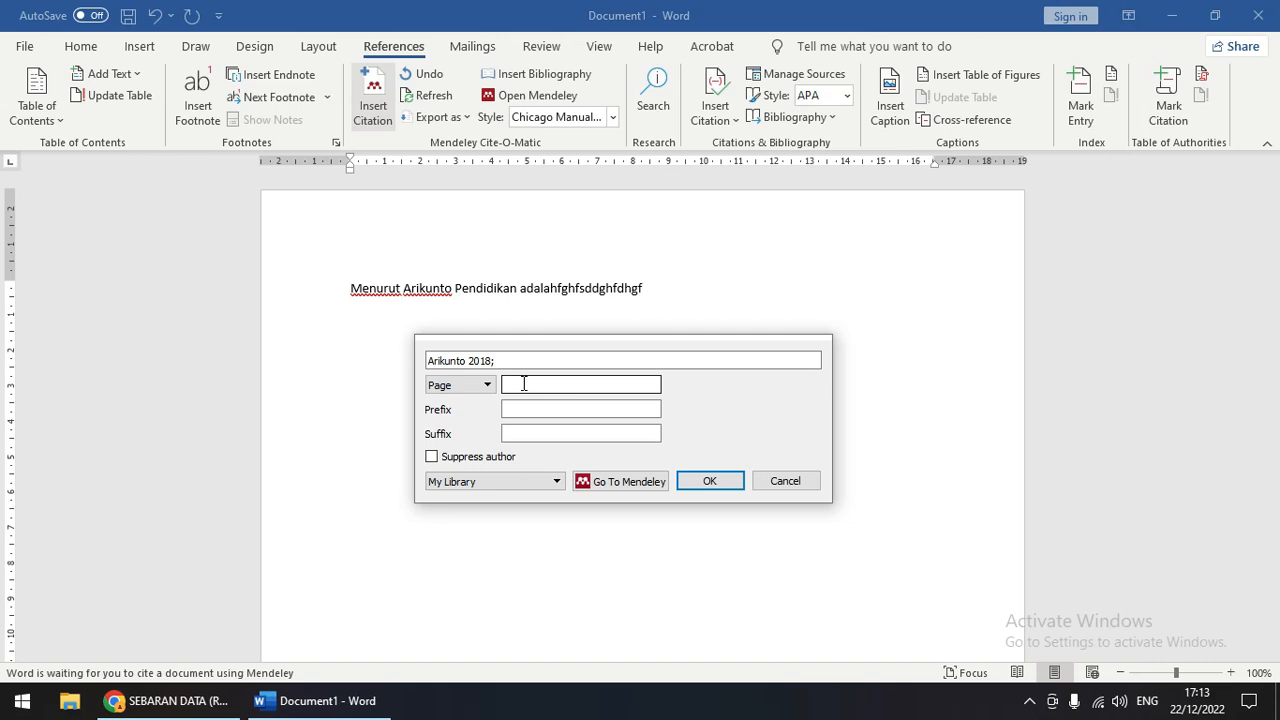
pyautogui.click(731, 411)
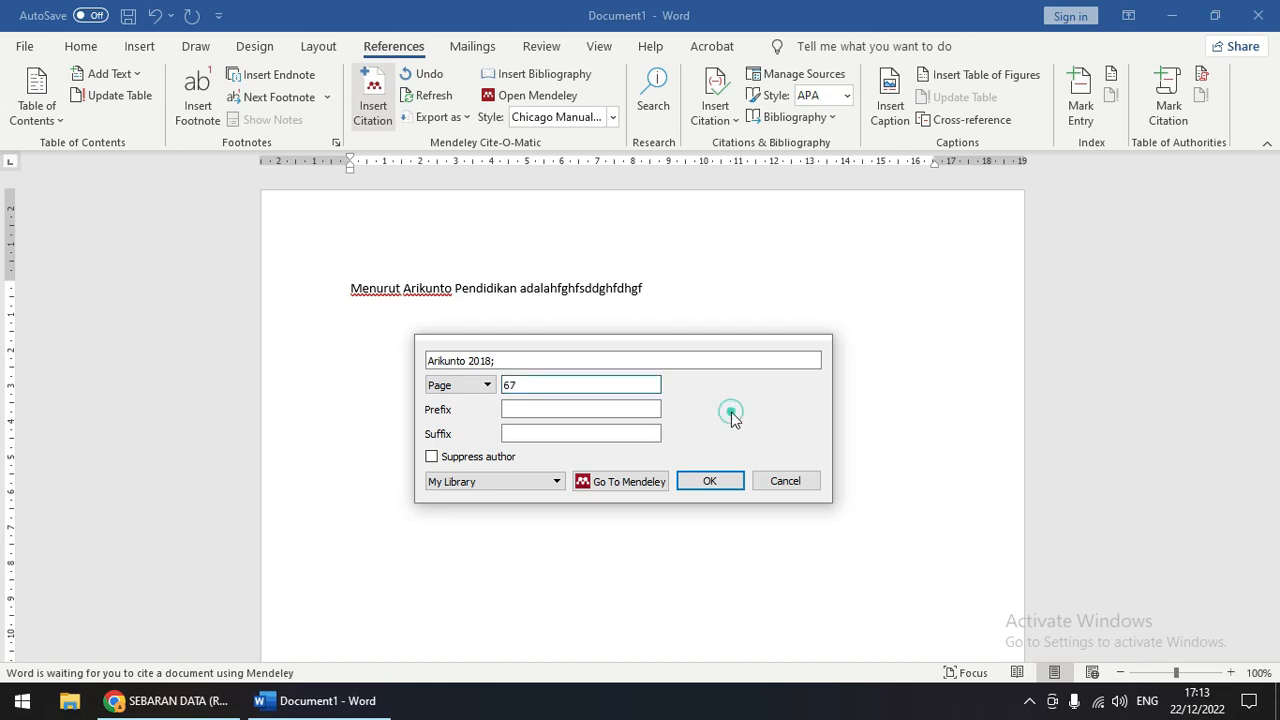
pyautogui.click(711, 486)
pyautogui.scroll(-3, 680, 460)
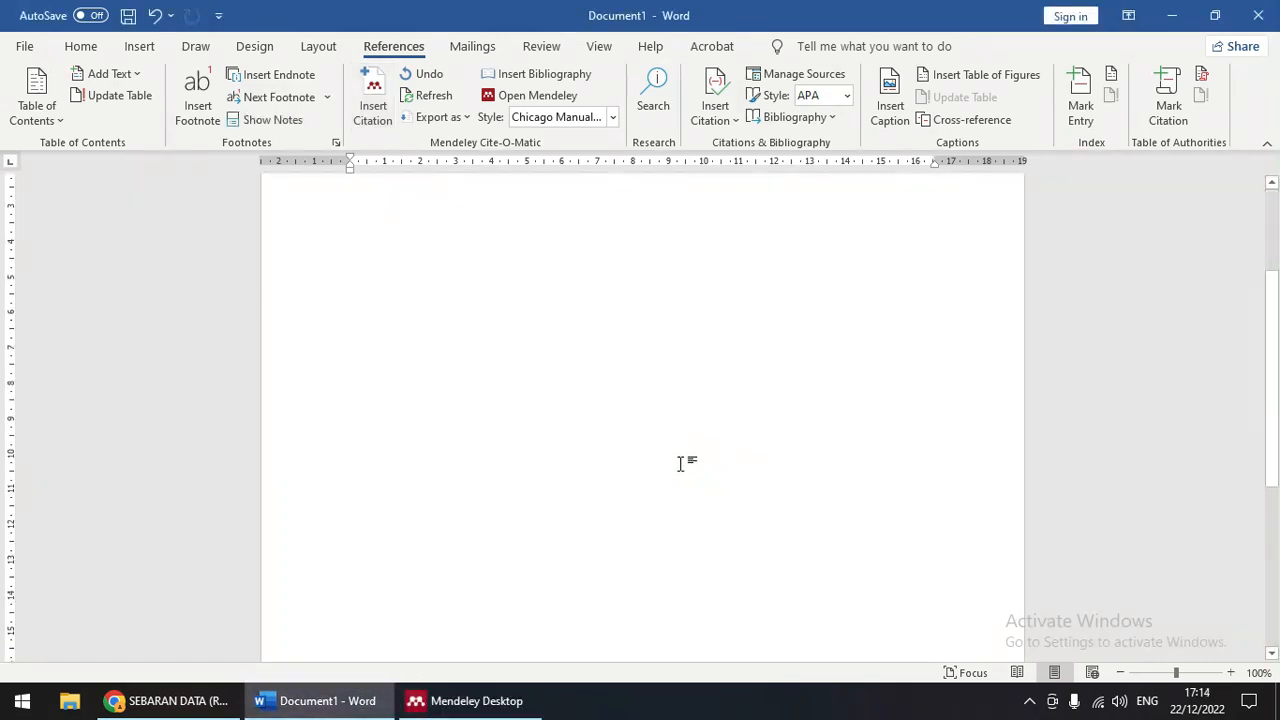
pyautogui.scroll(4, 680, 461)
pyautogui.scroll(-8, 655, 426)
pyautogui.scroll(-3, 655, 427)
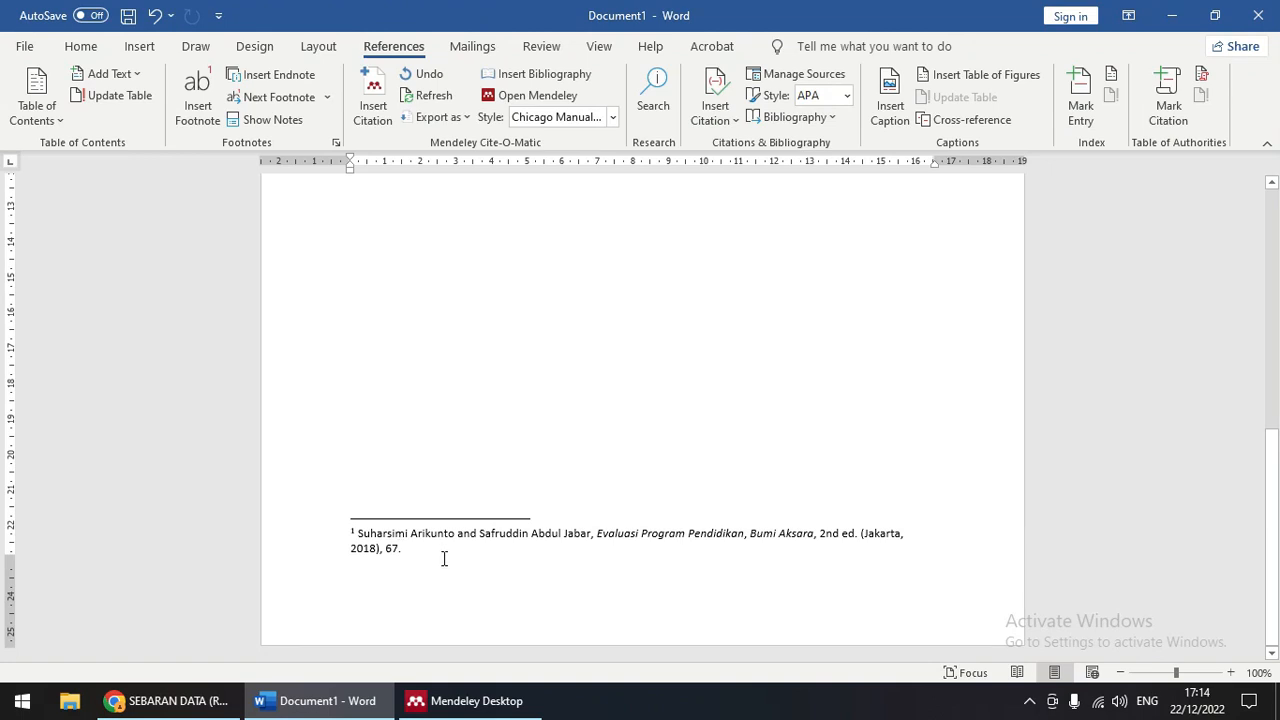
pyautogui.scroll(-5, 444, 556)
pyautogui.scroll(15, 444, 556)
pyautogui.scroll(-8, 446, 550)
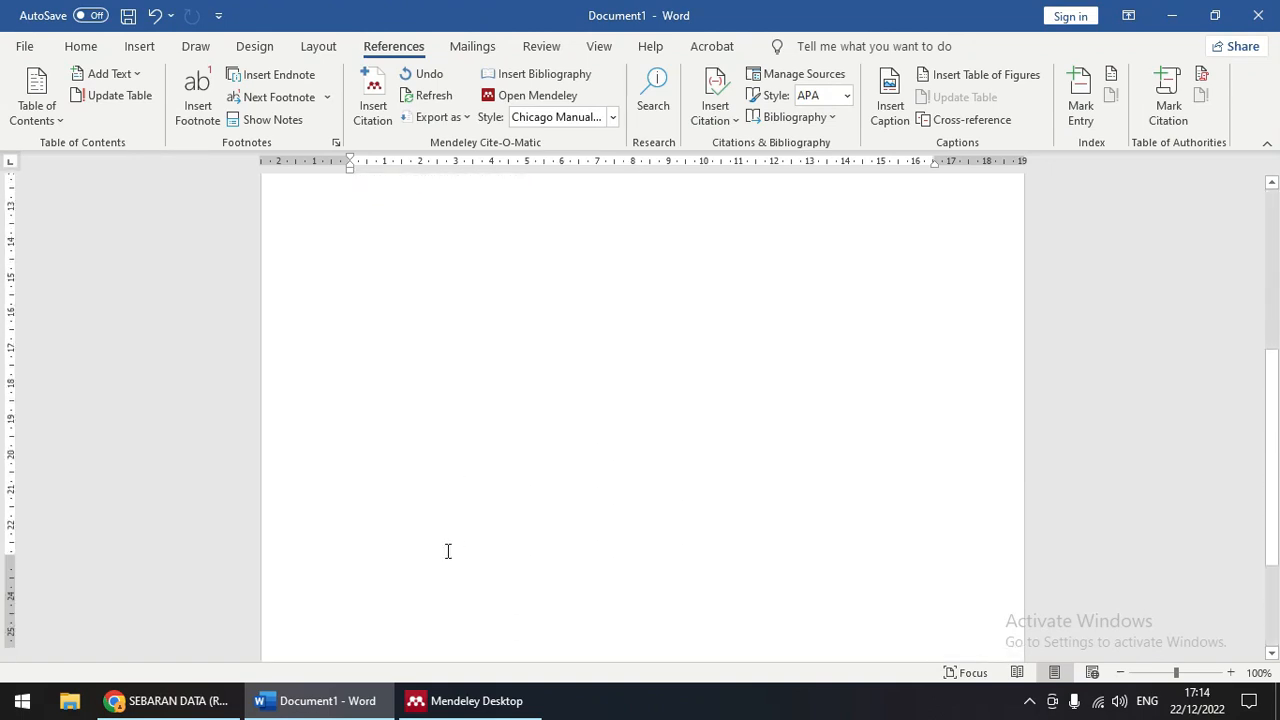
pyautogui.scroll(10, 446, 550)
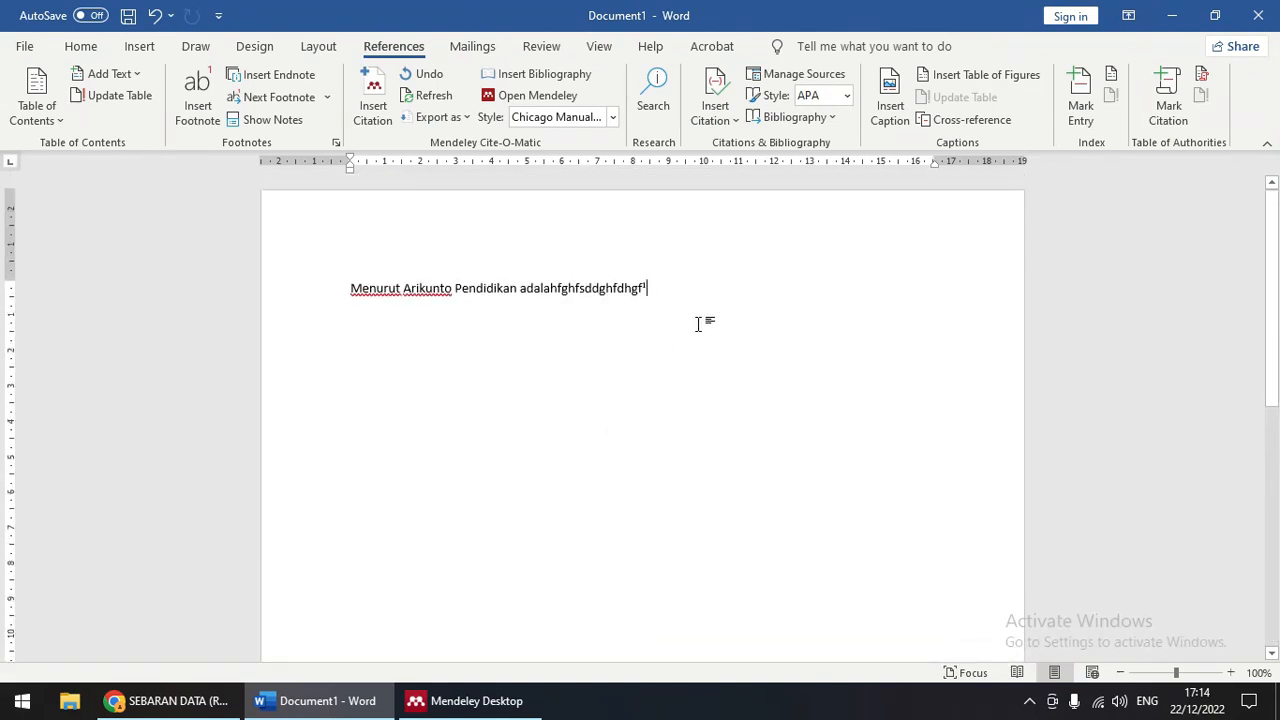
pyautogui.press('Return')
# Step: Type the second sentence and insert 'Haryono' after 'Mneurut'
pyautogui.write('Mneurut sndksniojcmijidas')
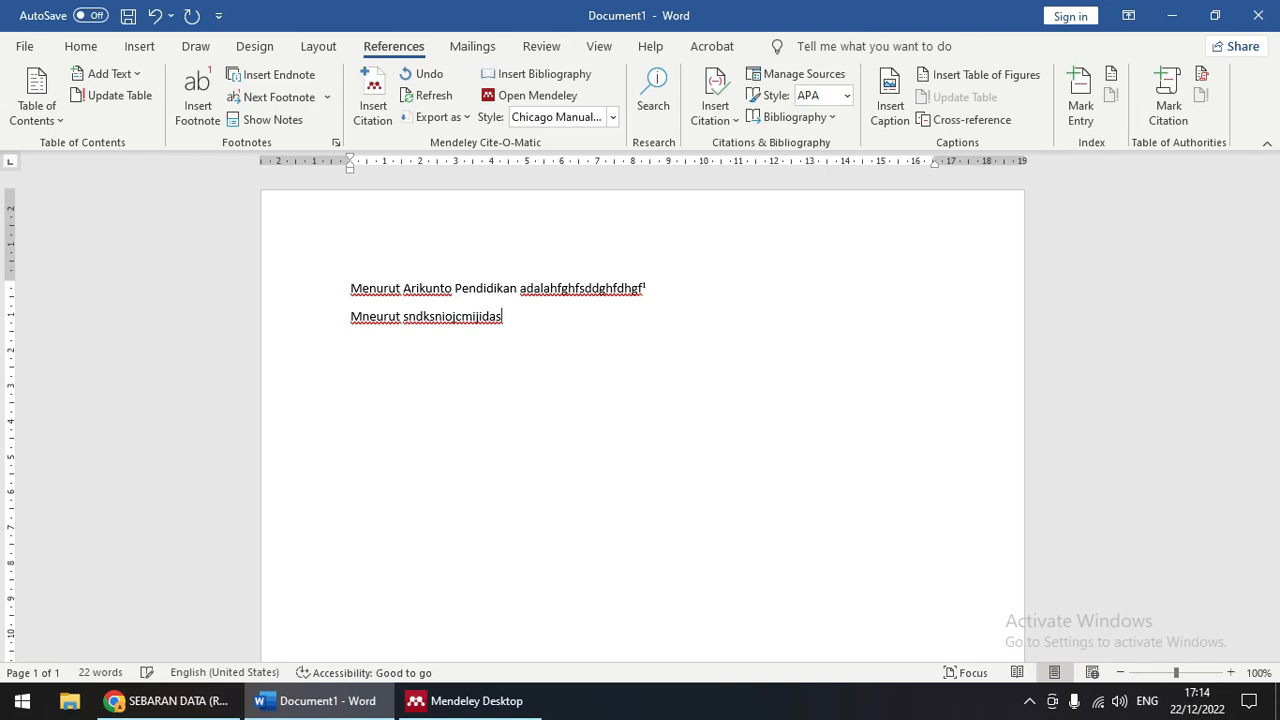
pyautogui.click(405, 318)
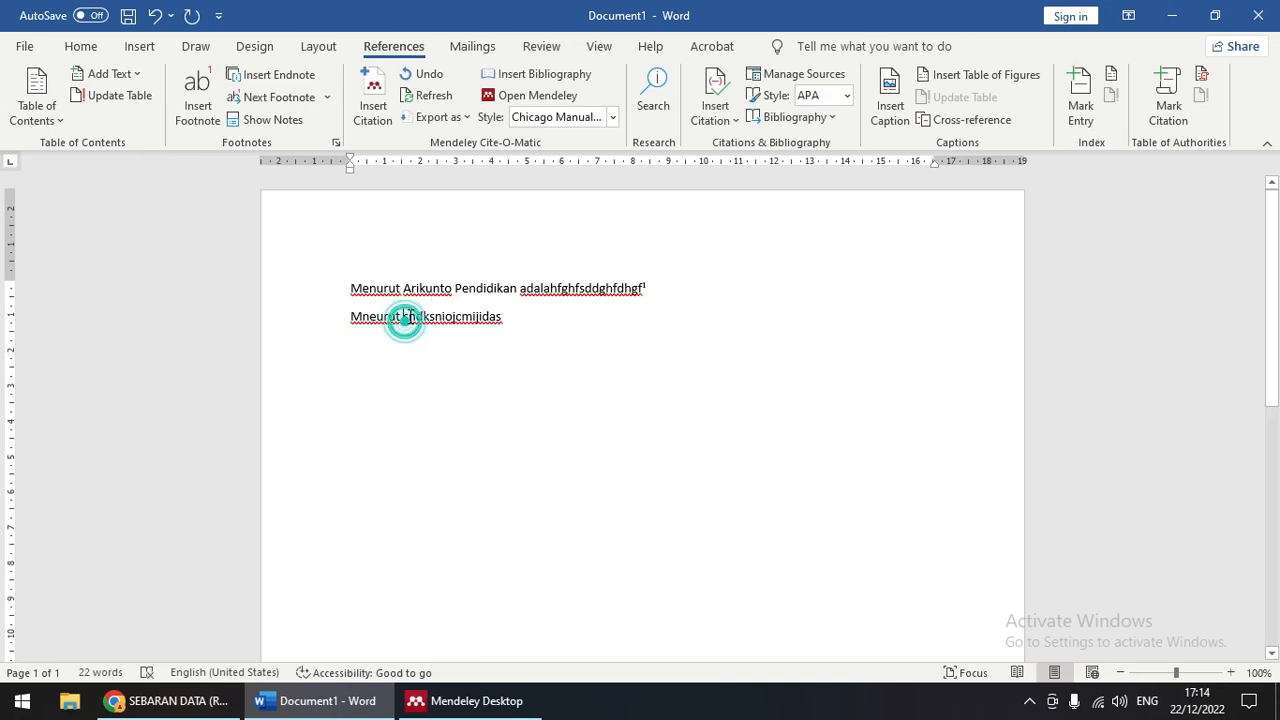
pyautogui.write('Haryono')
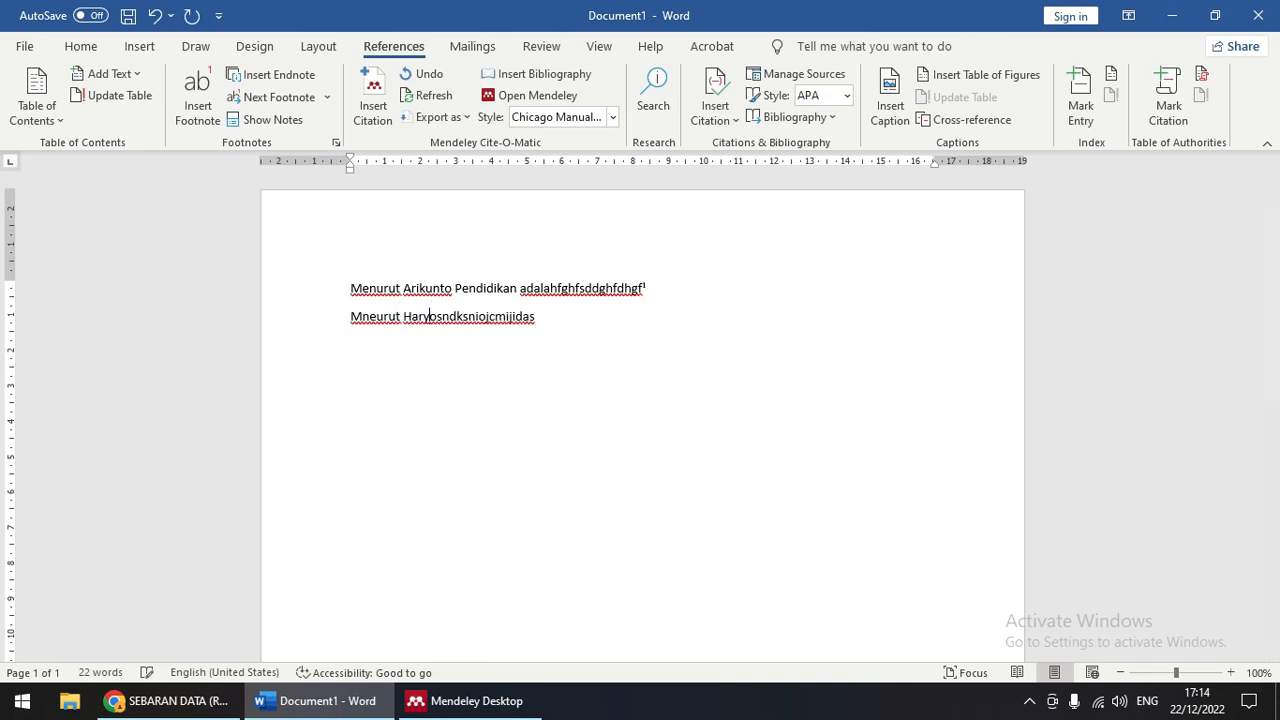
pyautogui.click(566, 318)
# Step: Cite MATEMATIKA EKONOMI DAN BISNIS (2022), page 80, as footnote 2, then start a new line
pyautogui.click(368, 113)
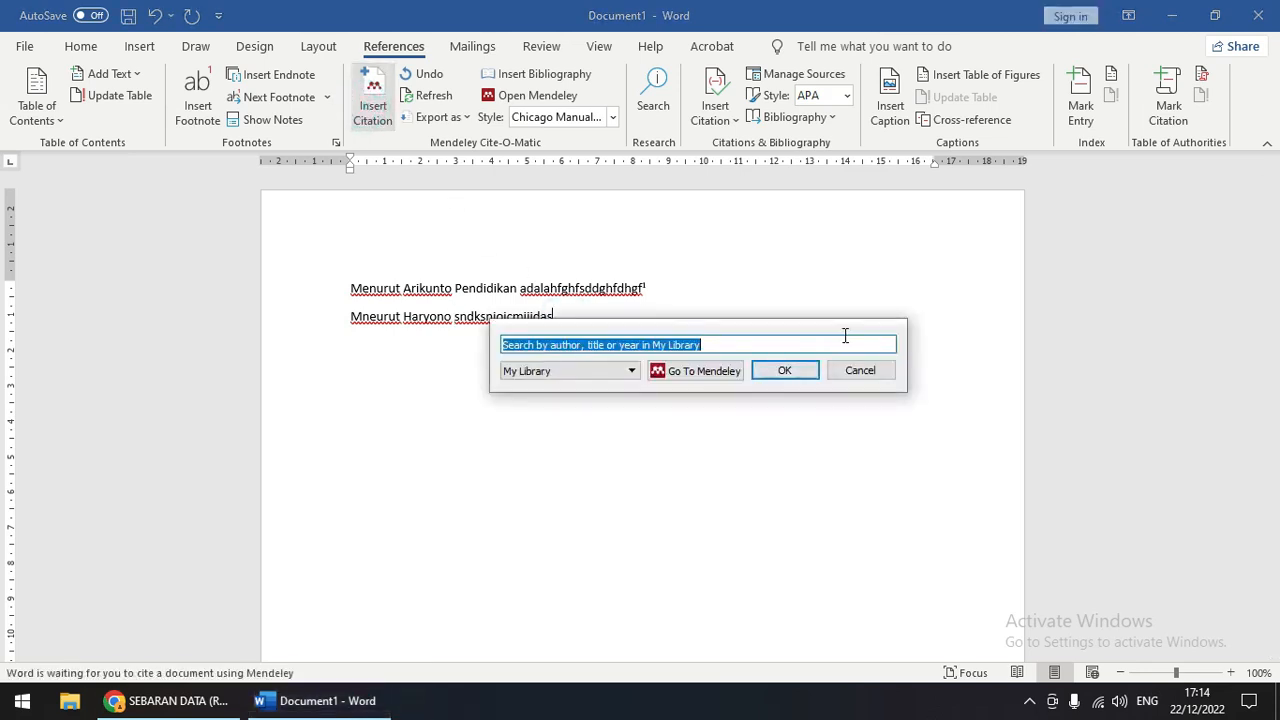
pyautogui.write('haryono')
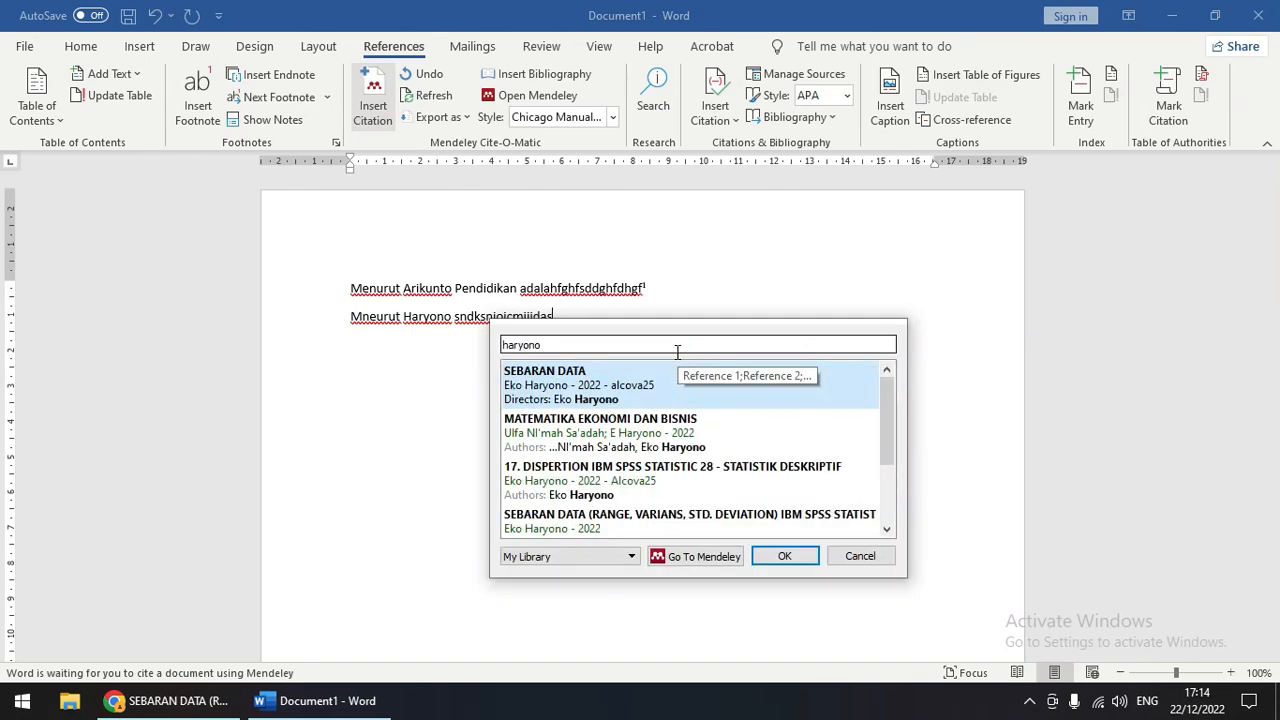
pyautogui.scroll(-2, 637, 462)
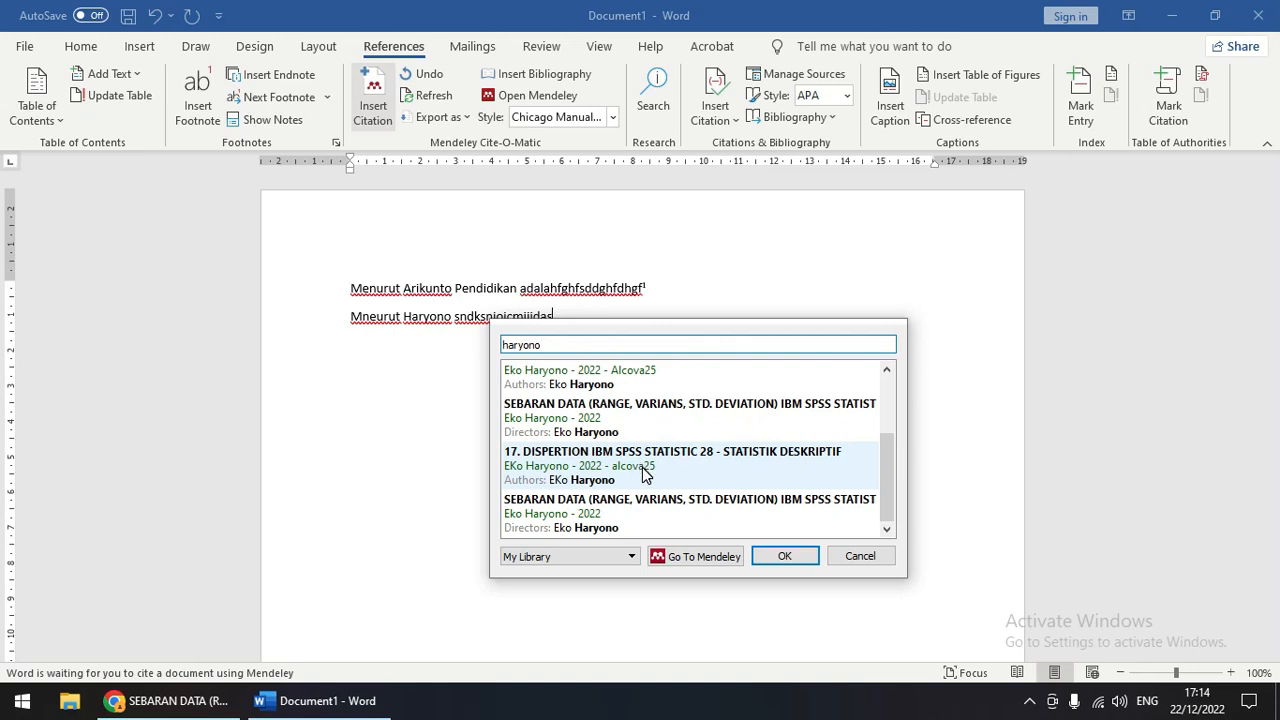
pyautogui.scroll(2, 645, 475)
pyautogui.click(611, 424)
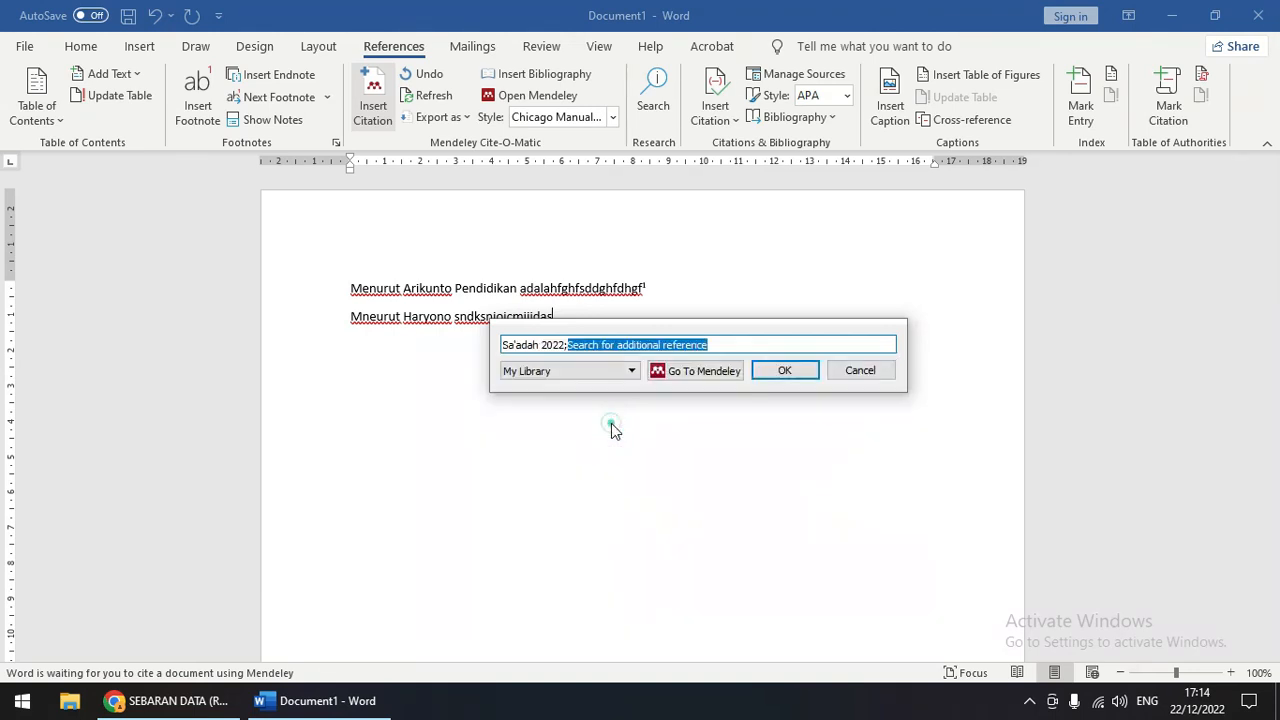
pyautogui.click(581, 372)
pyautogui.click(580, 385)
pyautogui.click(530, 345)
pyautogui.click(610, 369)
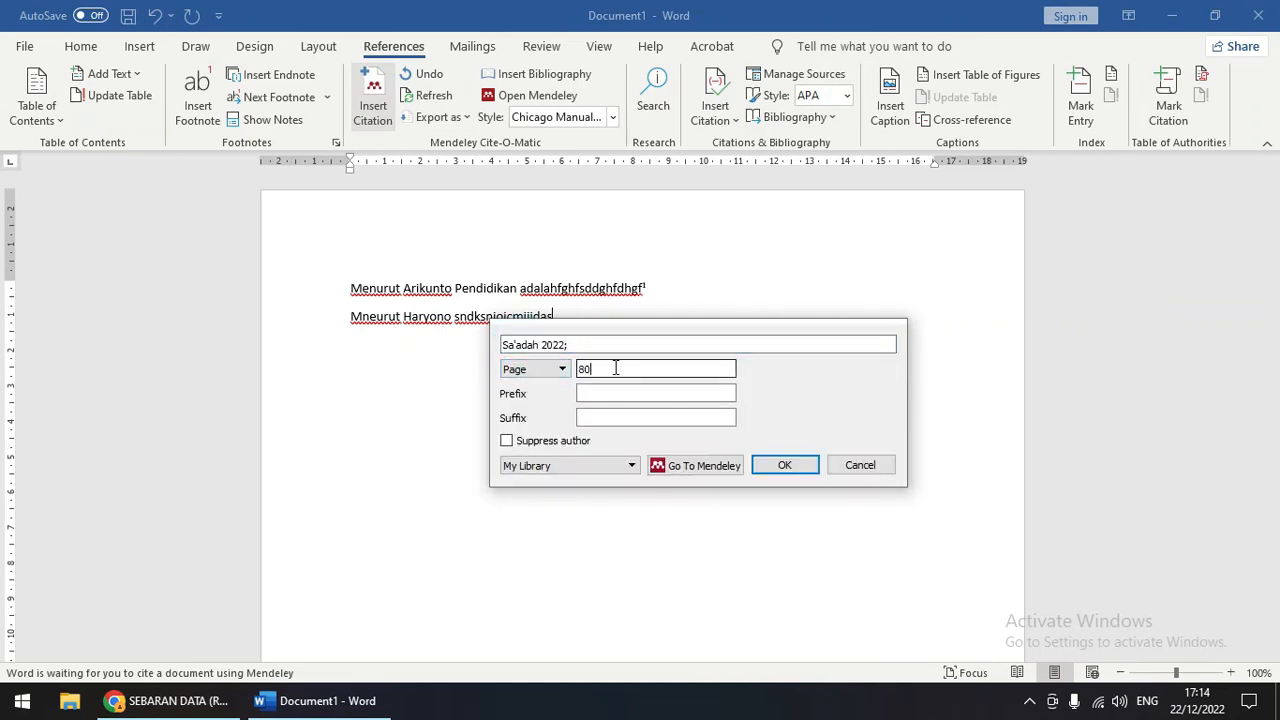
pyautogui.click(805, 465)
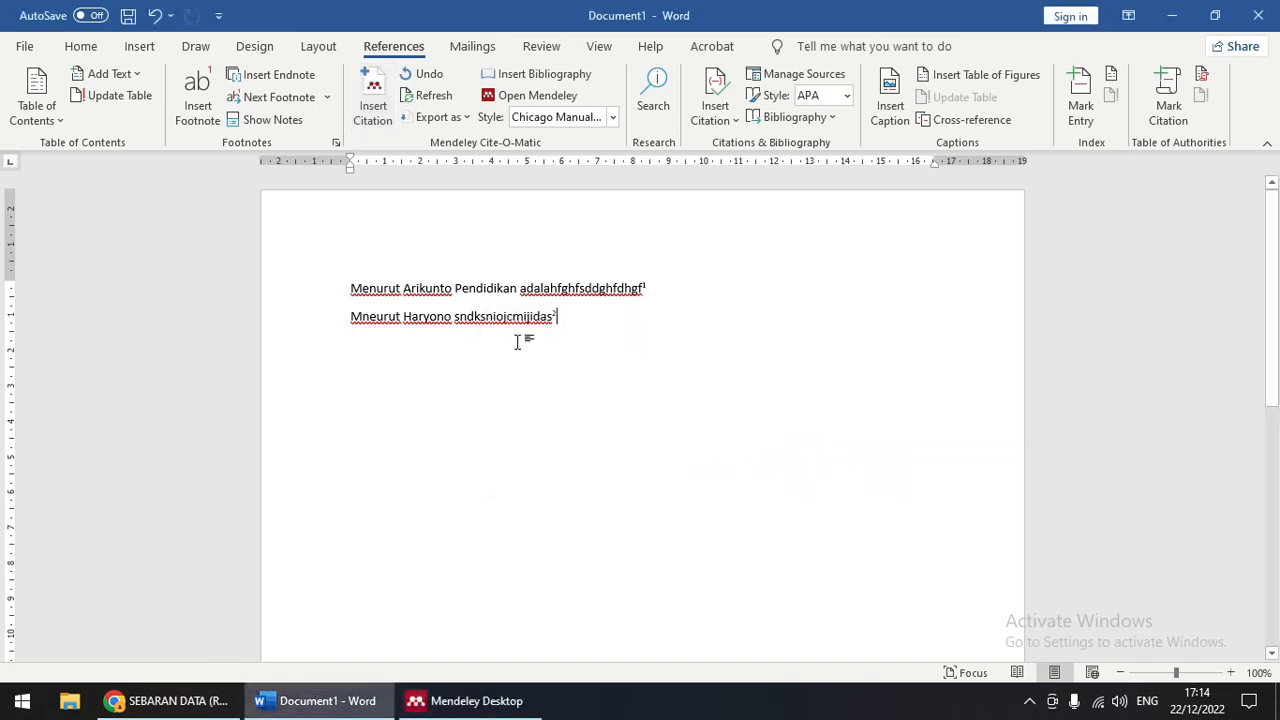
pyautogui.scroll(-10, 586, 405)
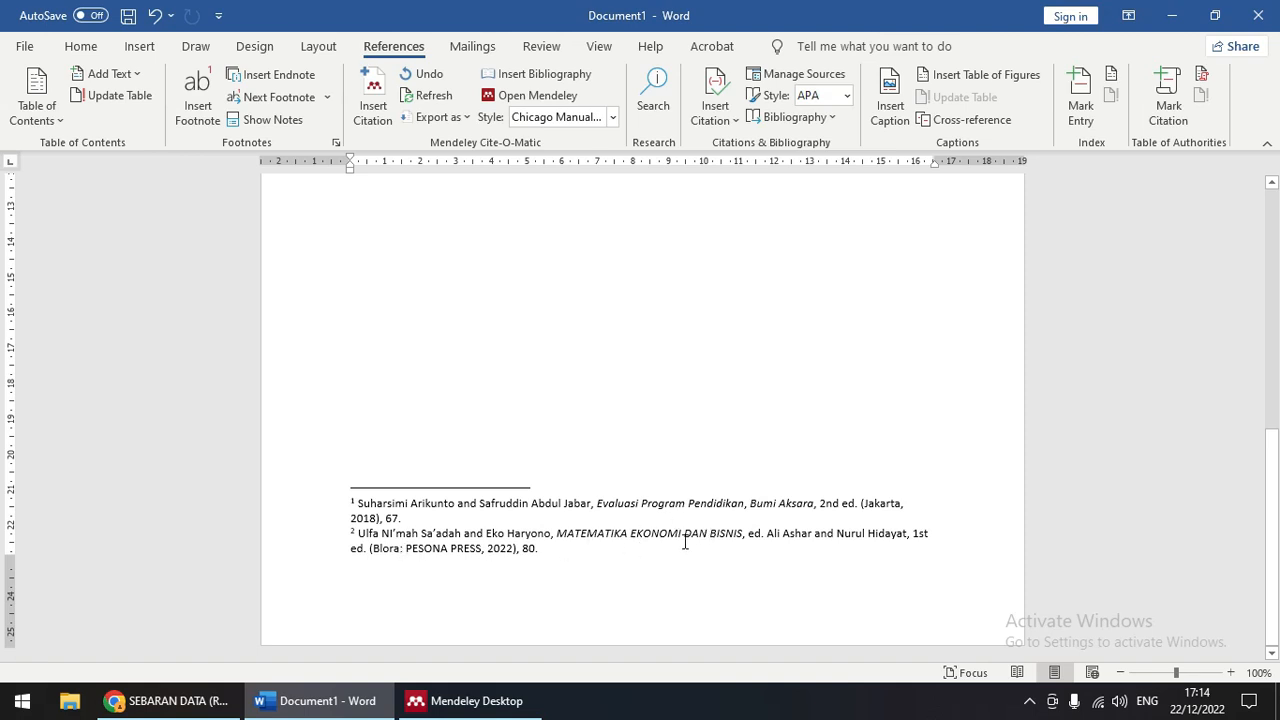
pyautogui.scroll(10, 560, 555)
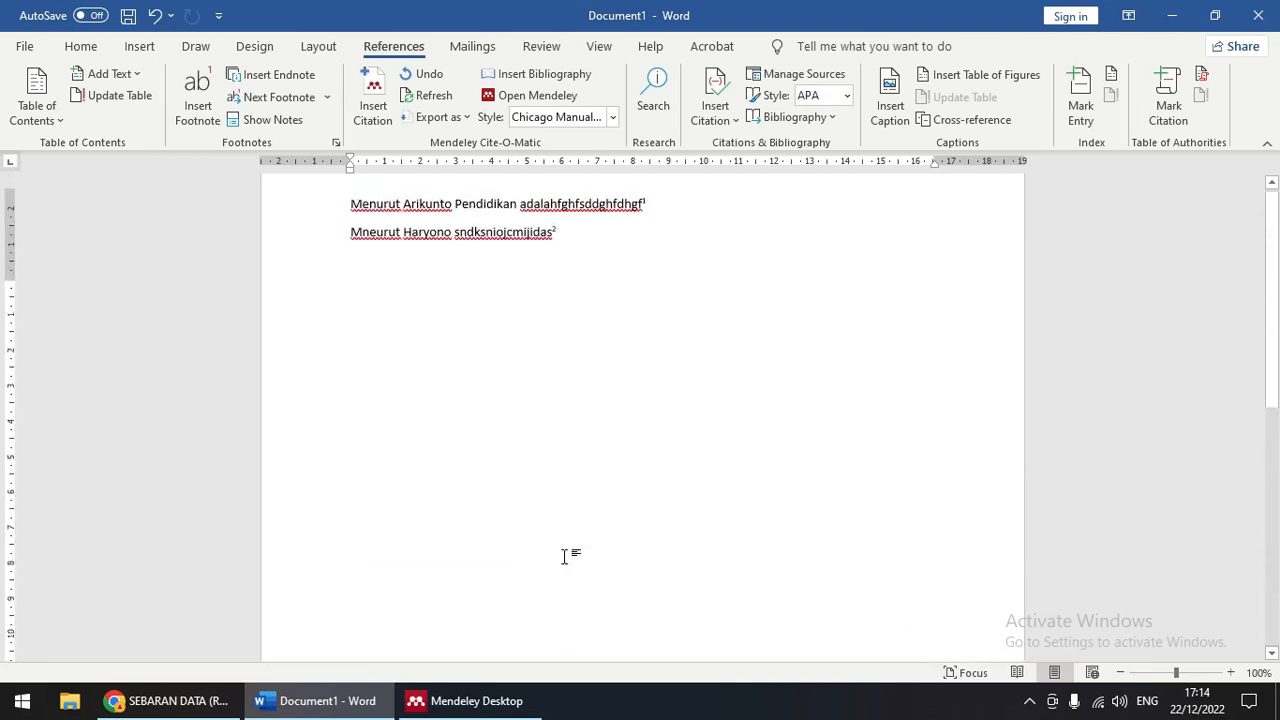
pyautogui.click(582, 330)
pyautogui.press('Return')
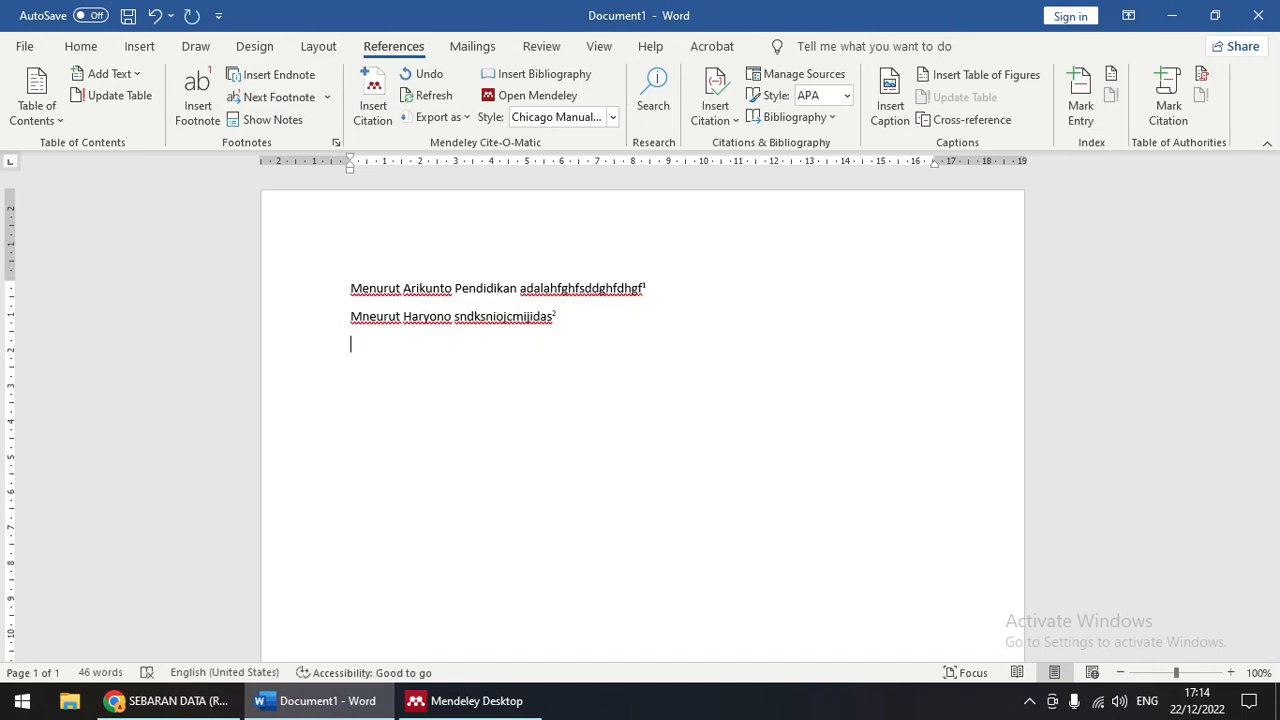
# Step: Correct 'Mneurut' to 'Menurut' and type the third sentence beginning 'Sedangkan pendap'
pyautogui.click(374, 318)
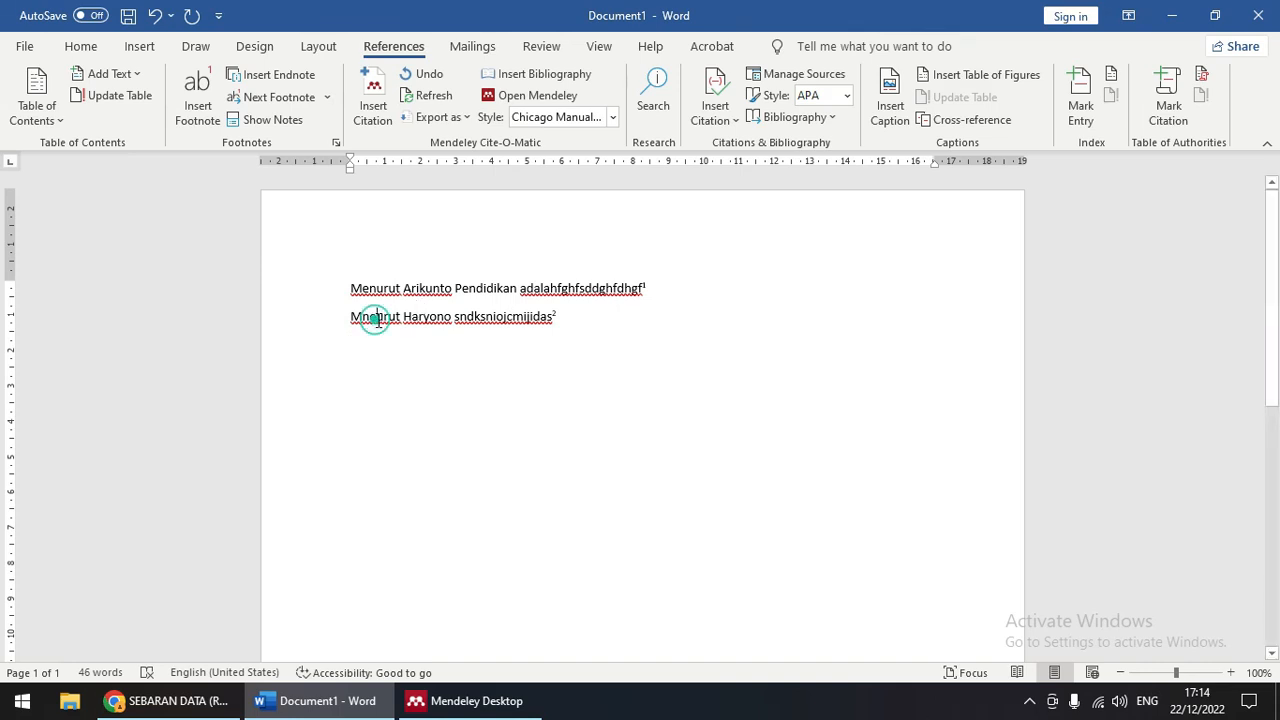
pyautogui.press('BackSpace')
pyautogui.press('BackSpace')
pyautogui.write('en')
pyautogui.click(389, 352)
pyautogui.write('Sedang')
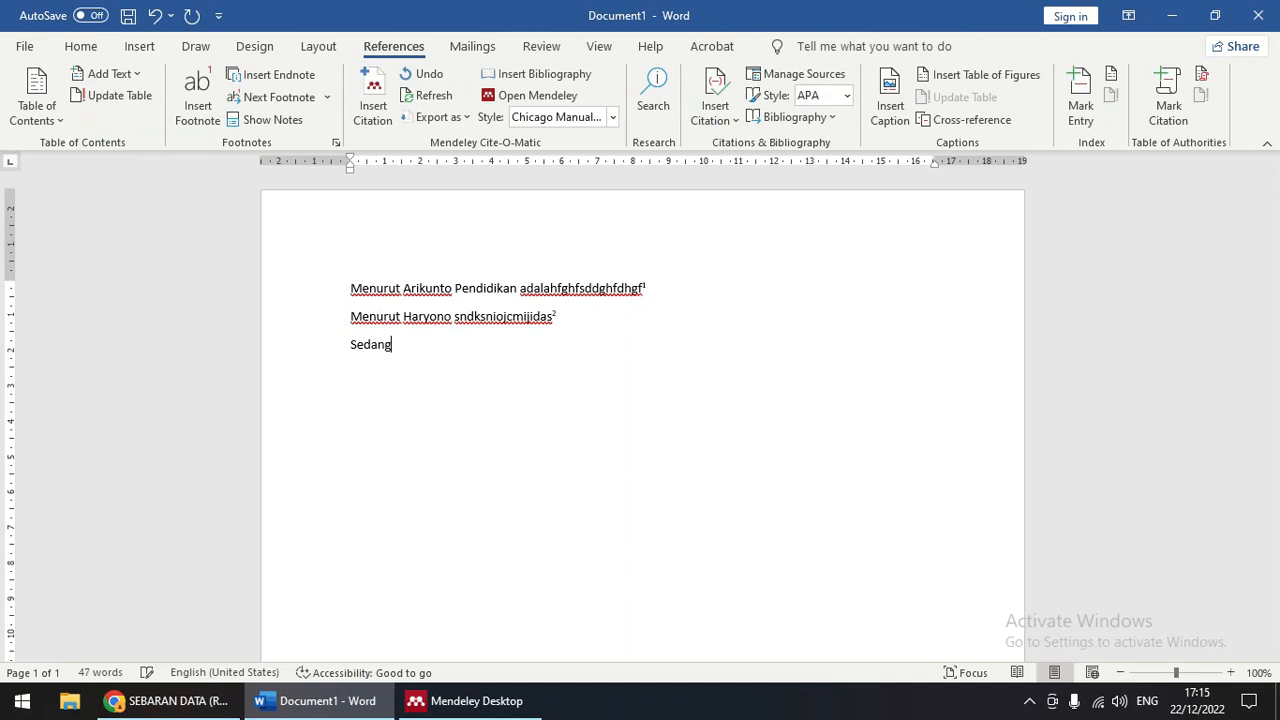
pyautogui.write('kan pendapo')
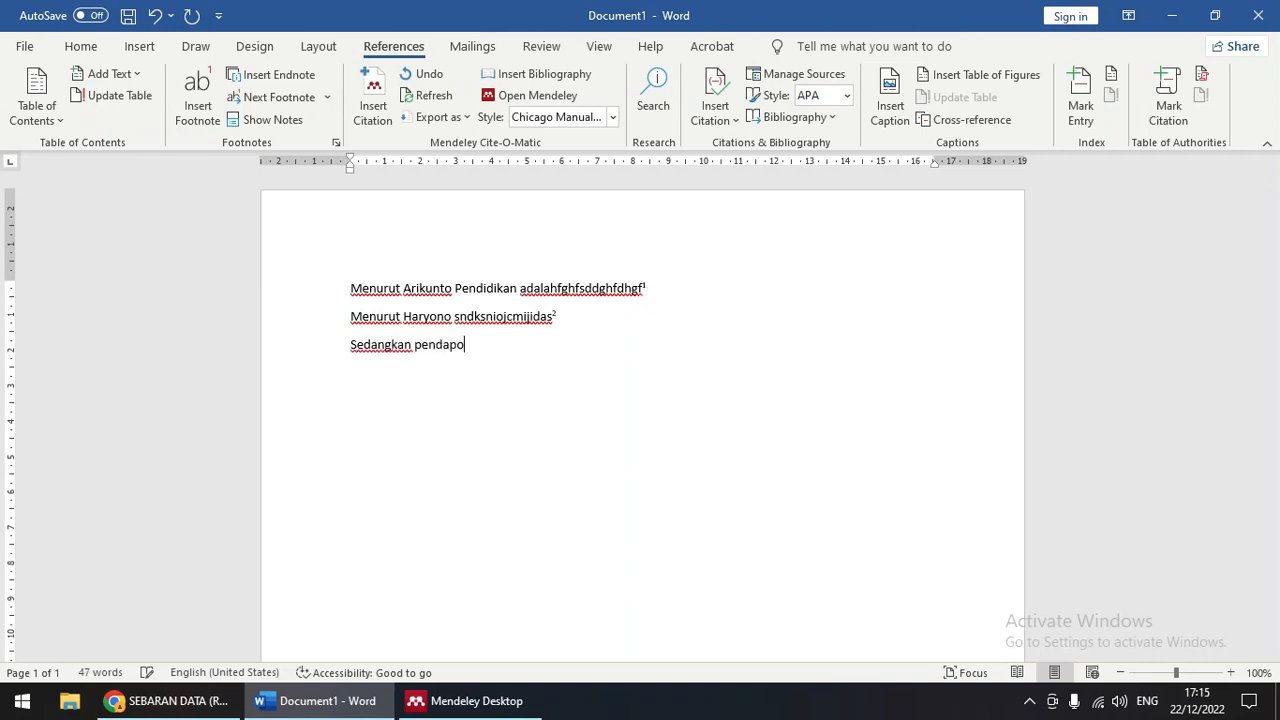
pyautogui.press('BackSpace')
pyautogui.press('BackSpace')
pyautogui.press('BackSpace')
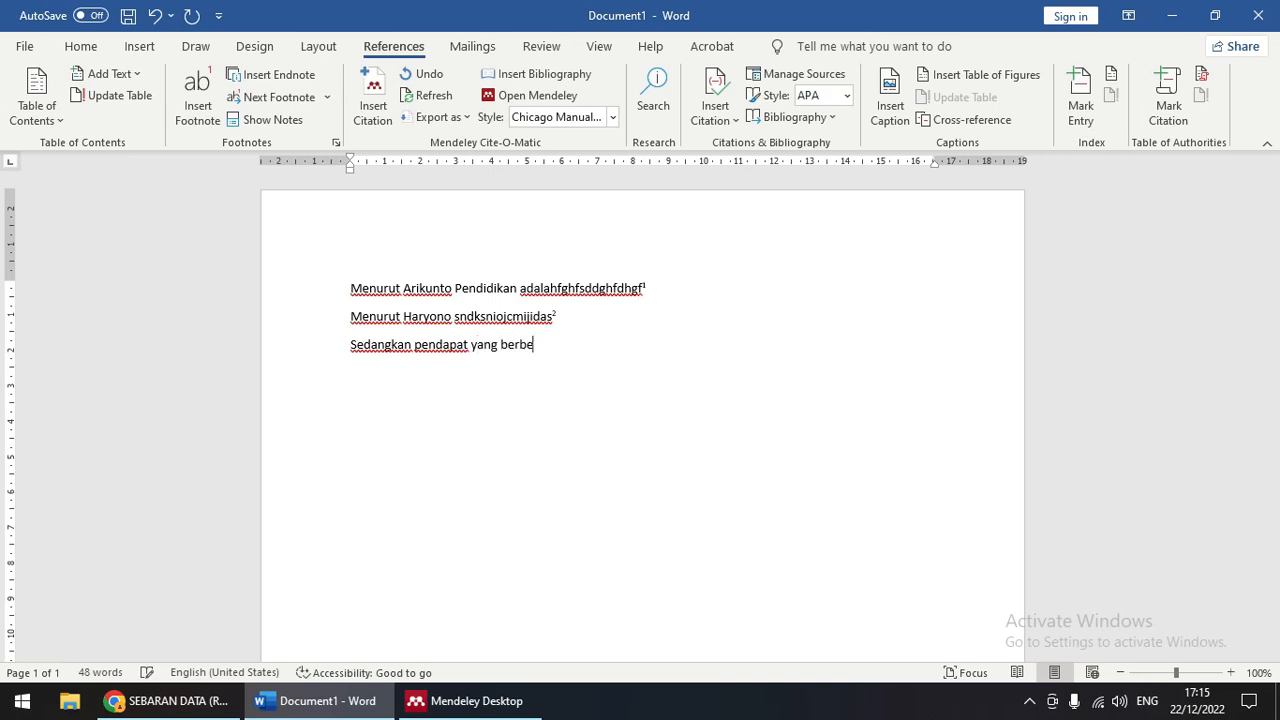
pyautogui.write('dfgdgfdgfdfgd')
# Step: Cite the Principal Leadership journal article (search 'sarima'), page 8, as footnote 3
pyautogui.click(372, 95)
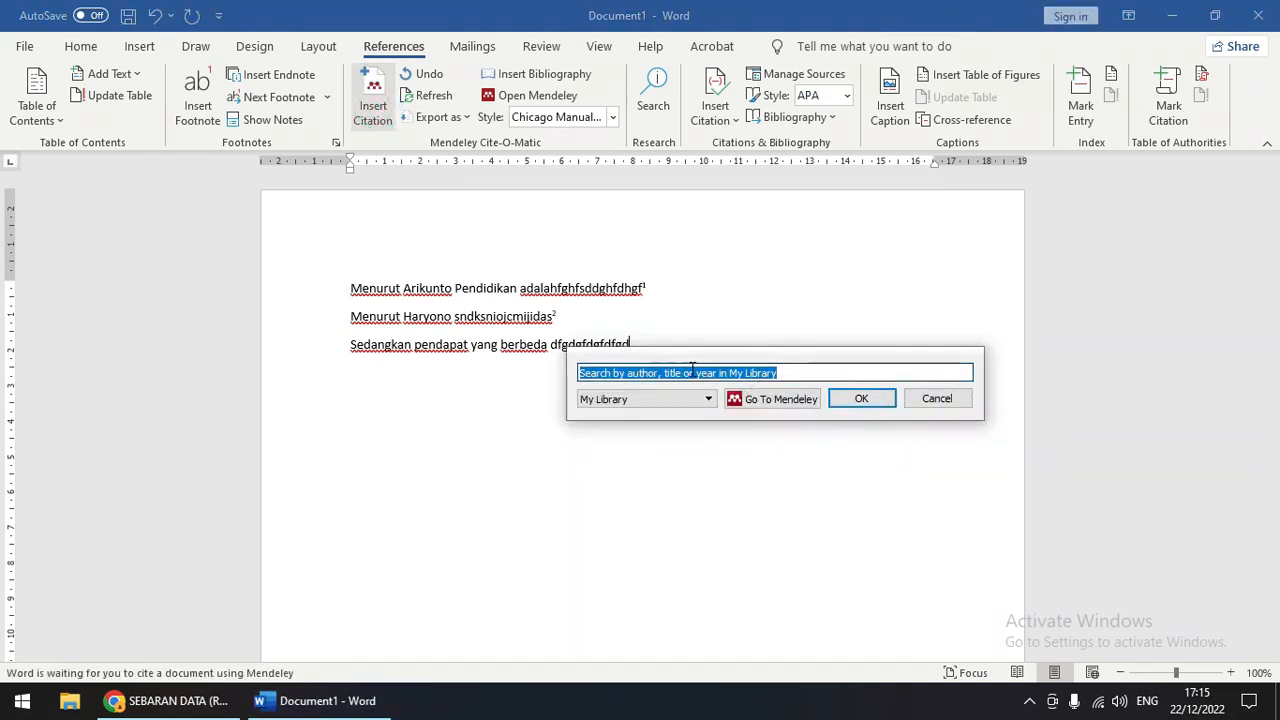
pyautogui.write('sarima')
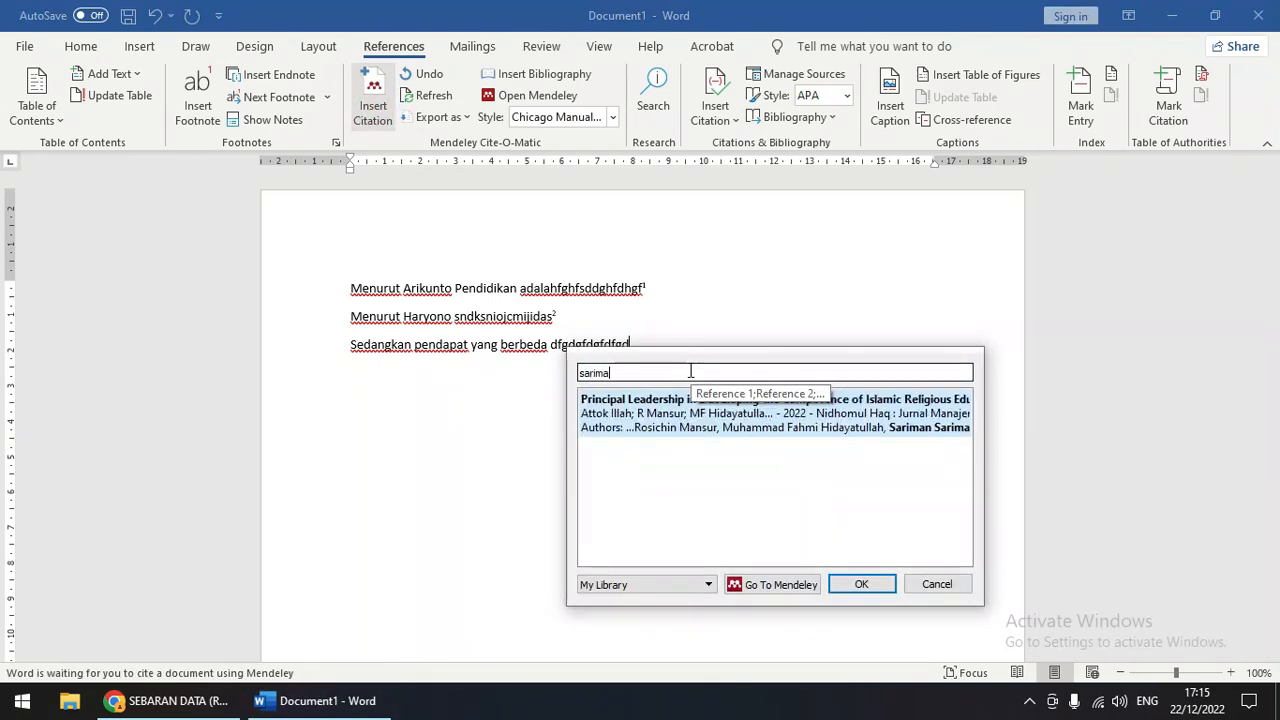
pyautogui.click(648, 420)
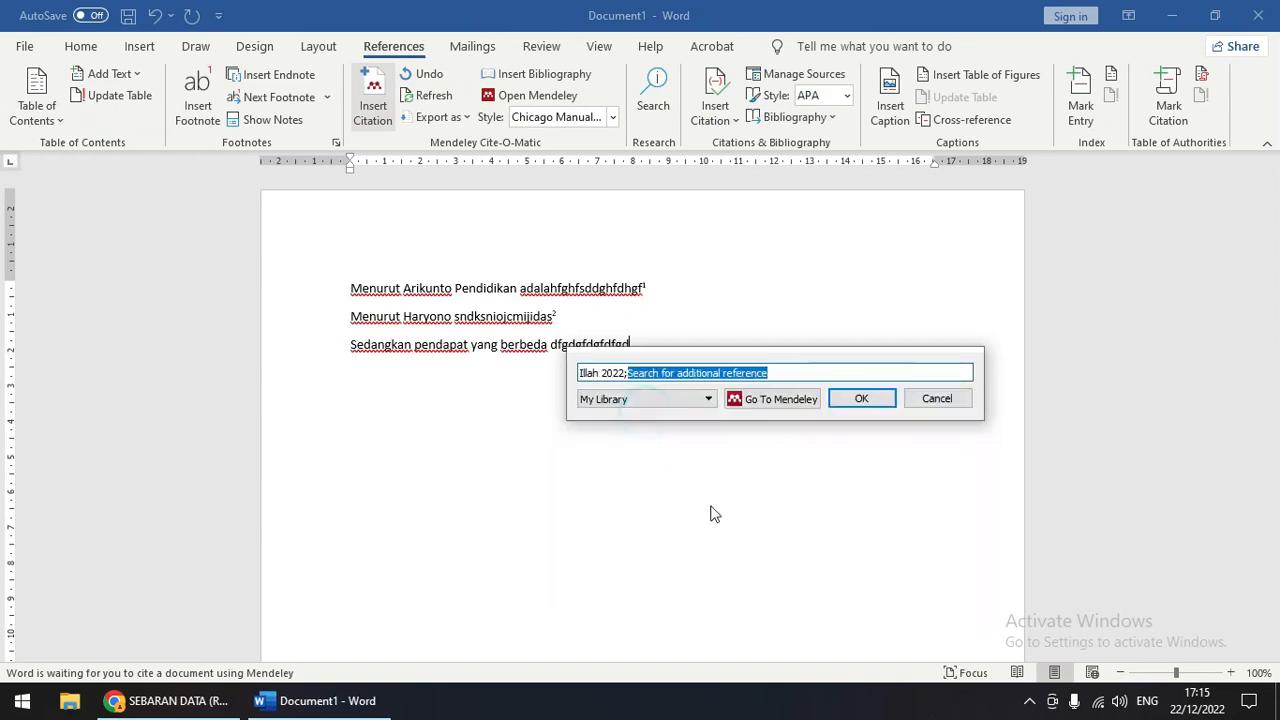
pyautogui.click(585, 373)
pyautogui.click(670, 398)
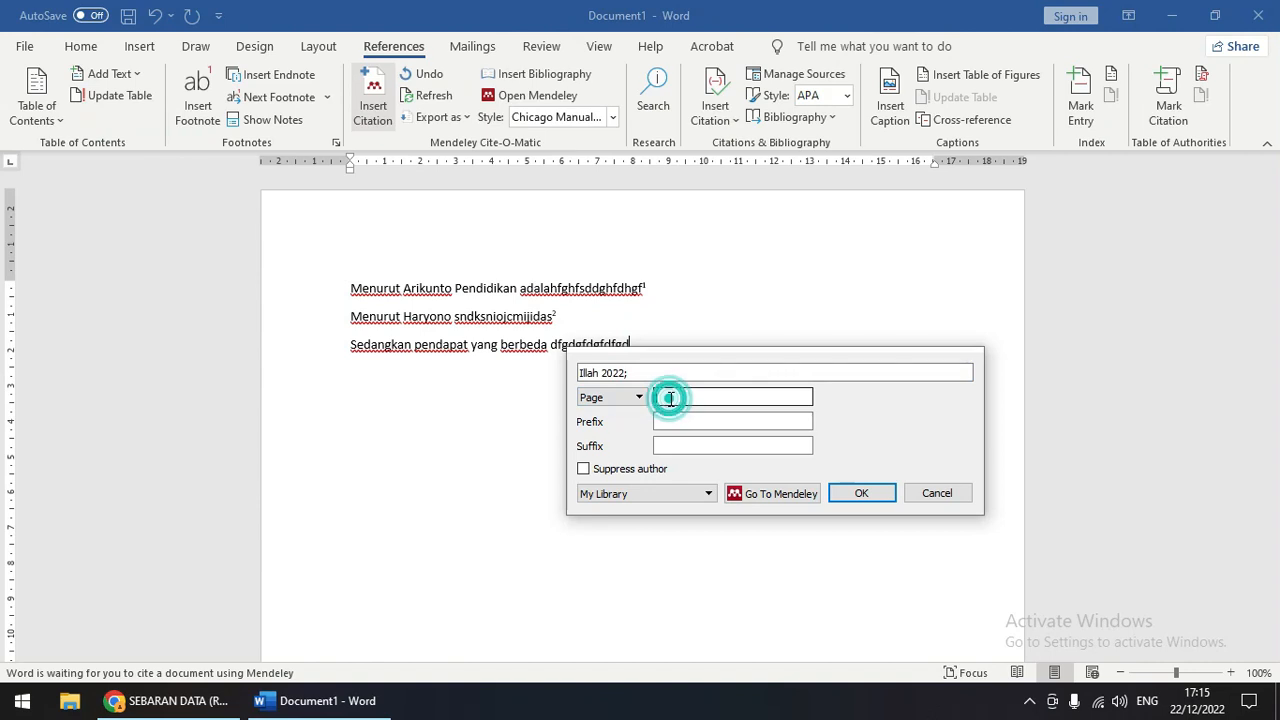
pyautogui.write('8')
pyautogui.click(861, 493)
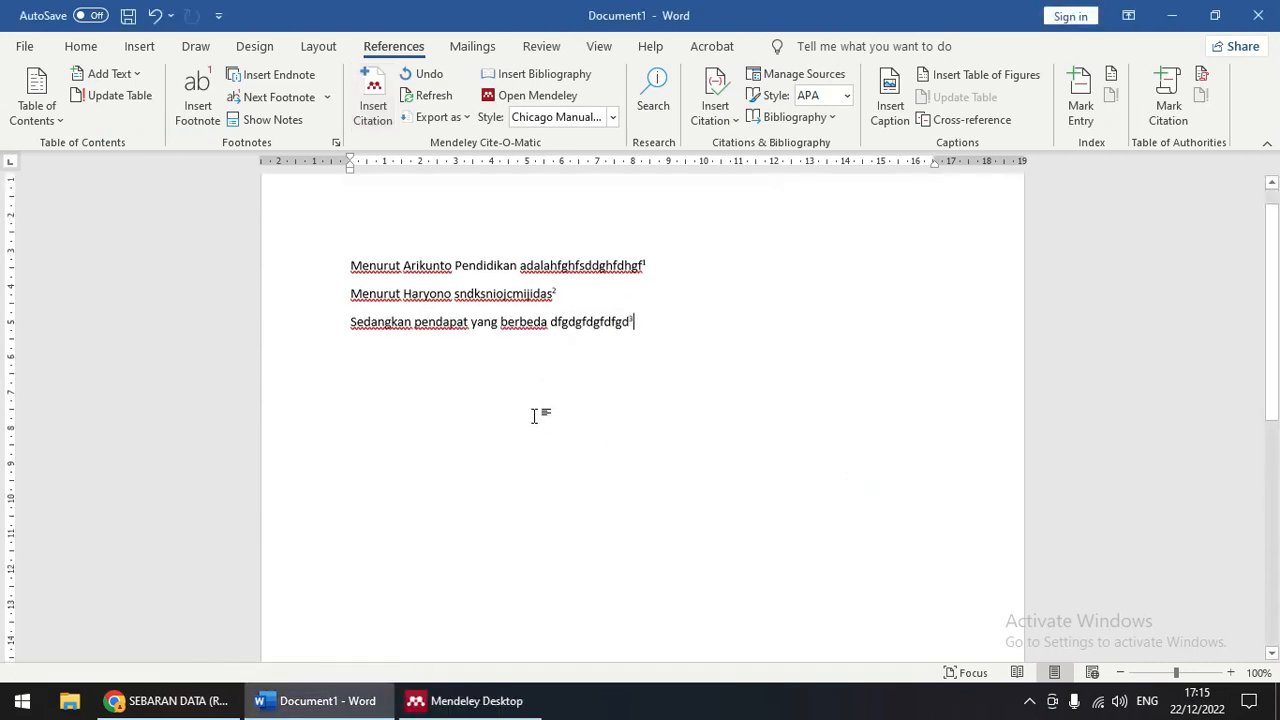
pyautogui.scroll(-10, 548, 418)
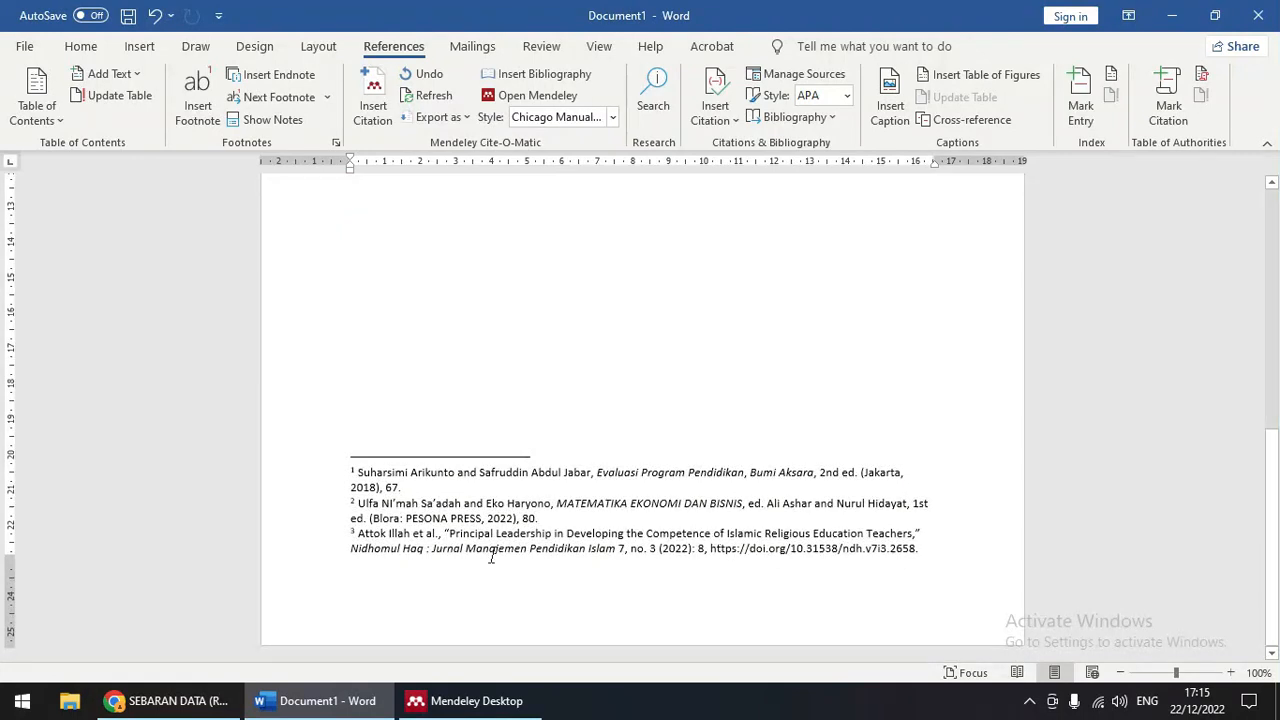
pyautogui.scroll(10, 631, 569)
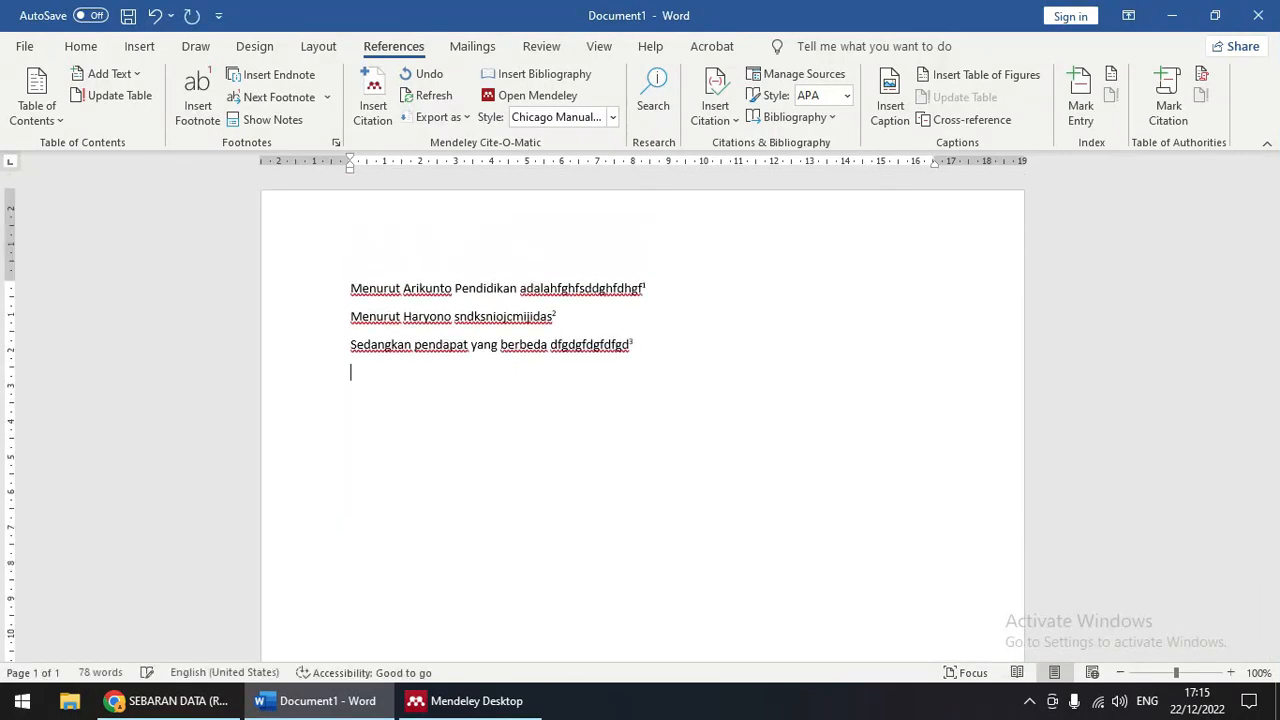
# Step: Prefix the first two sentences with 'BUku' and the third with 'Jurnal'
pyautogui.click(350, 291)
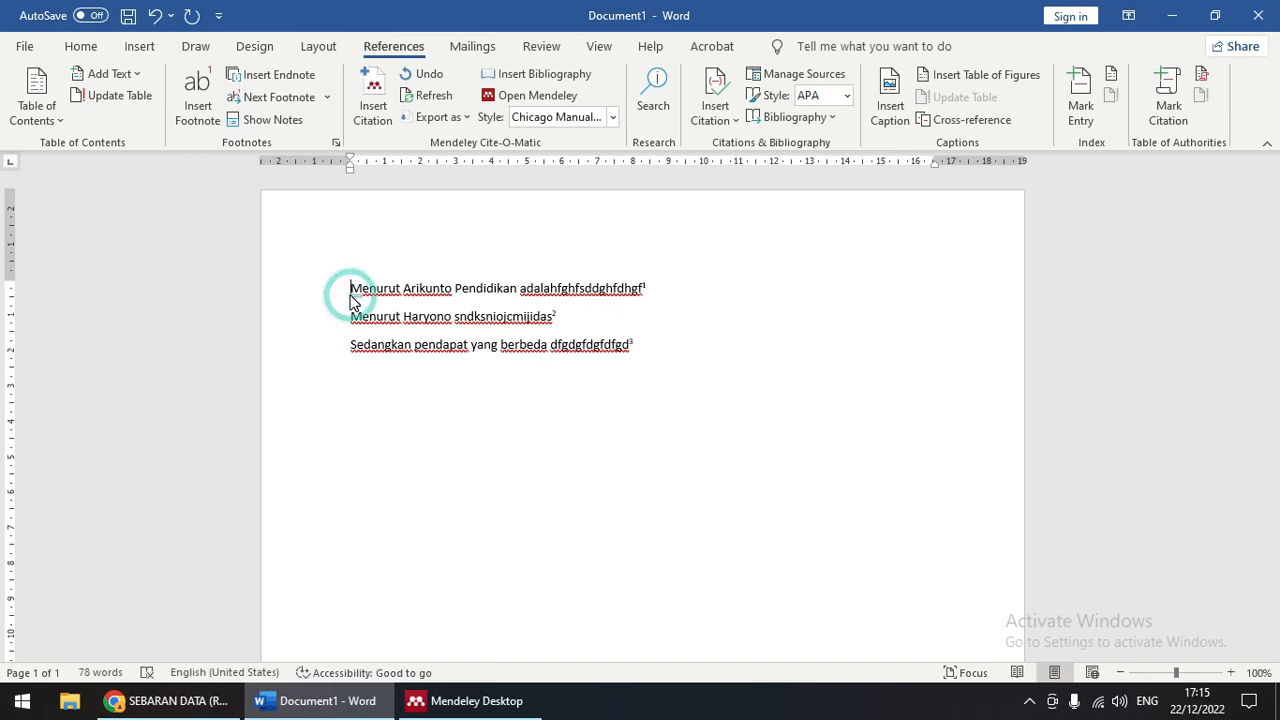
pyautogui.write('BUku')
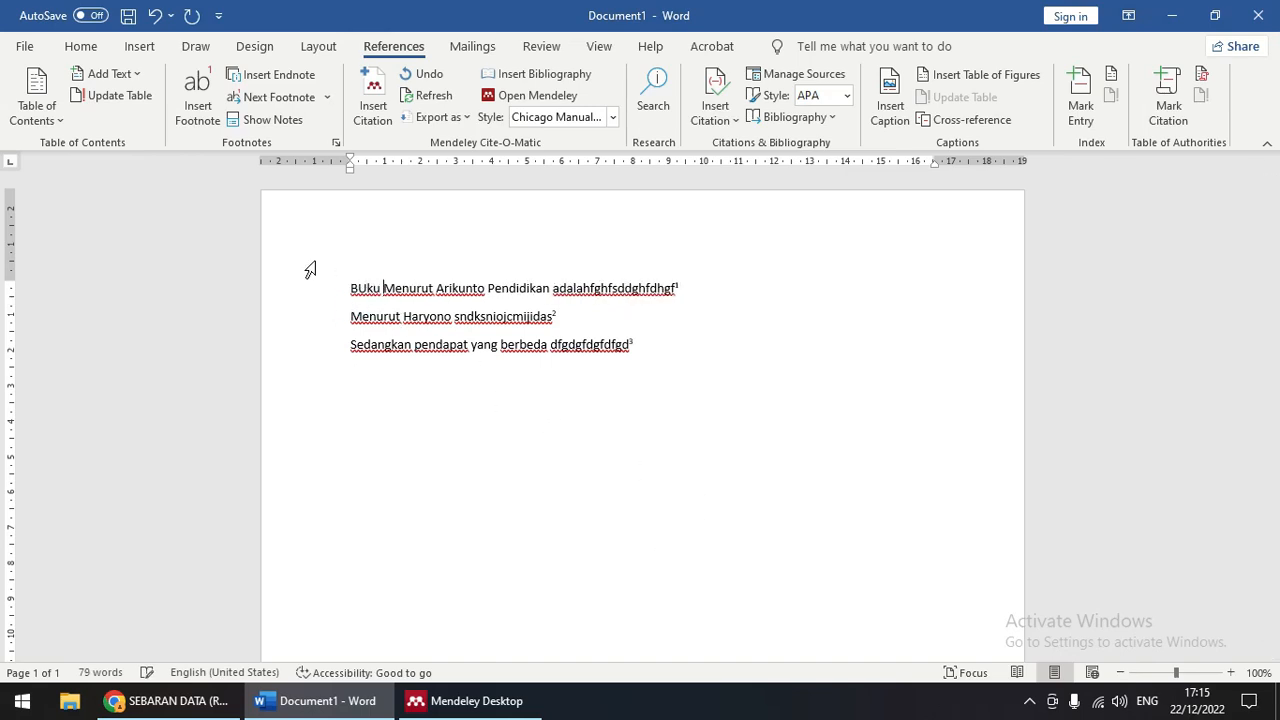
pyautogui.click(350, 317)
pyautogui.write('BUku')
pyautogui.click(351, 346)
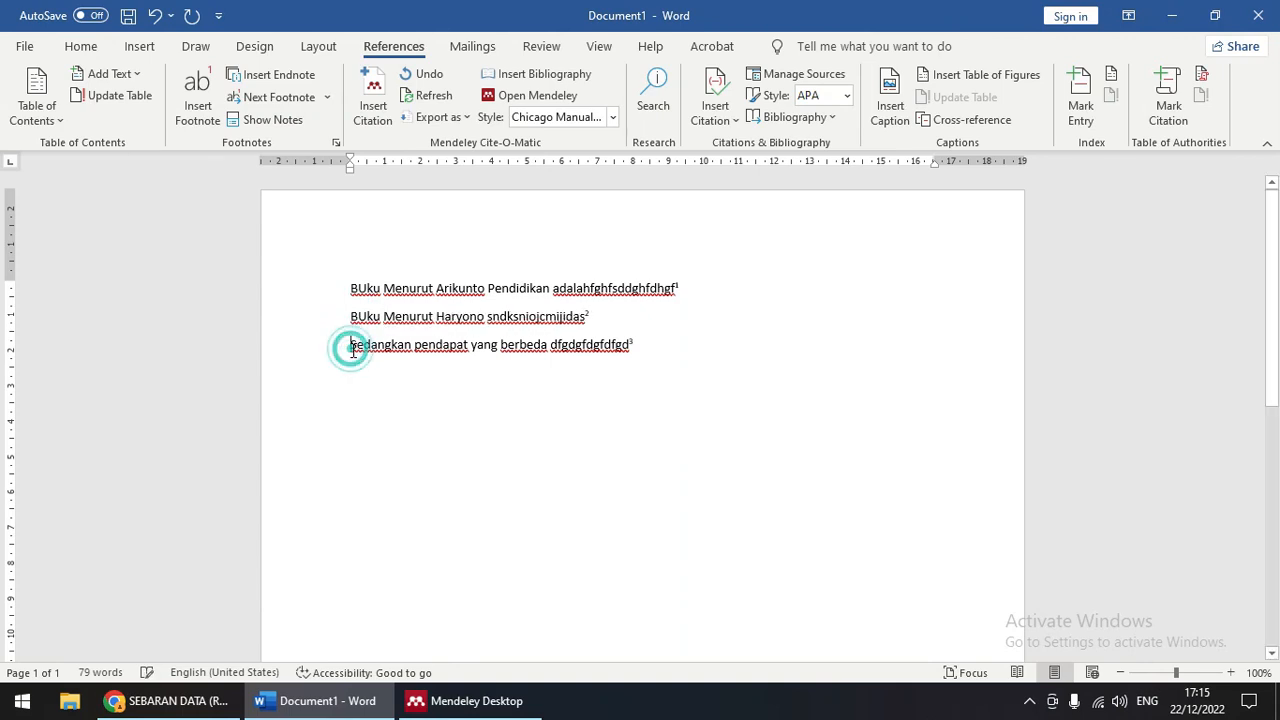
pyautogui.write('Junral')
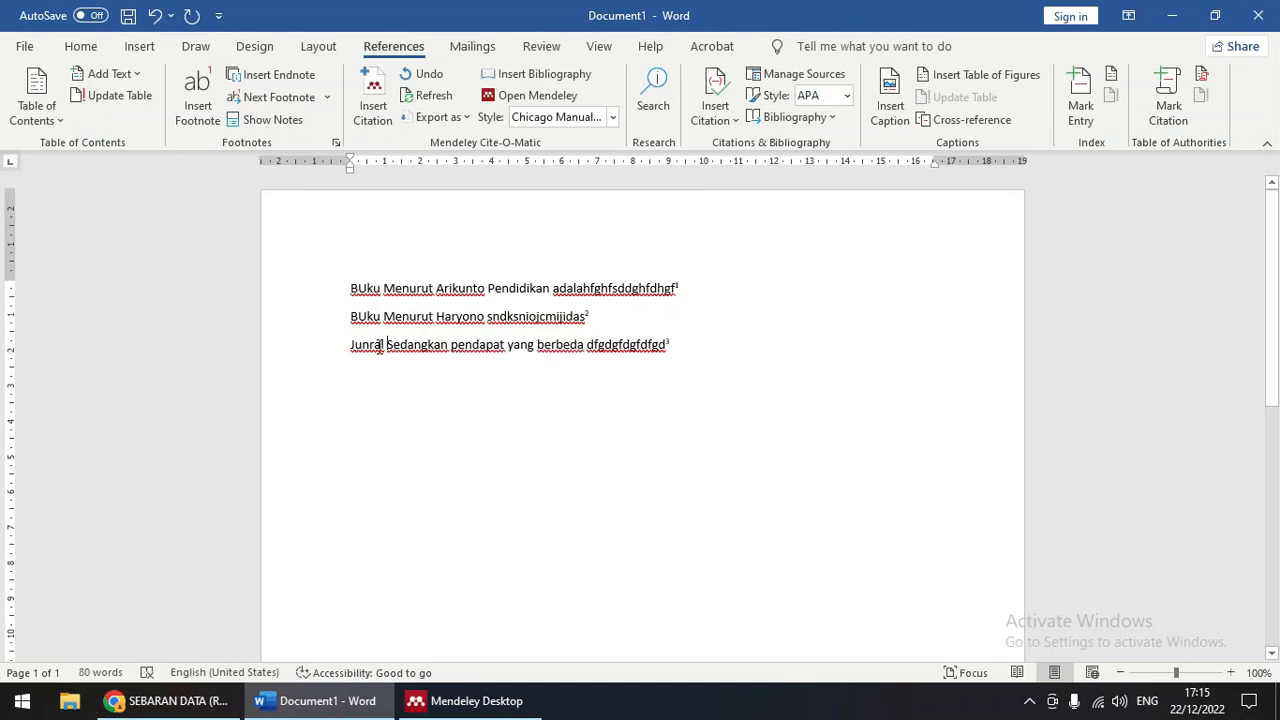
pyautogui.press('BackSpace')
pyautogui.press('BackSpace')
pyautogui.press('BackSpace')
pyautogui.press('BackSpace')
pyautogui.press('BackSpace')
pyautogui.write('rnal')
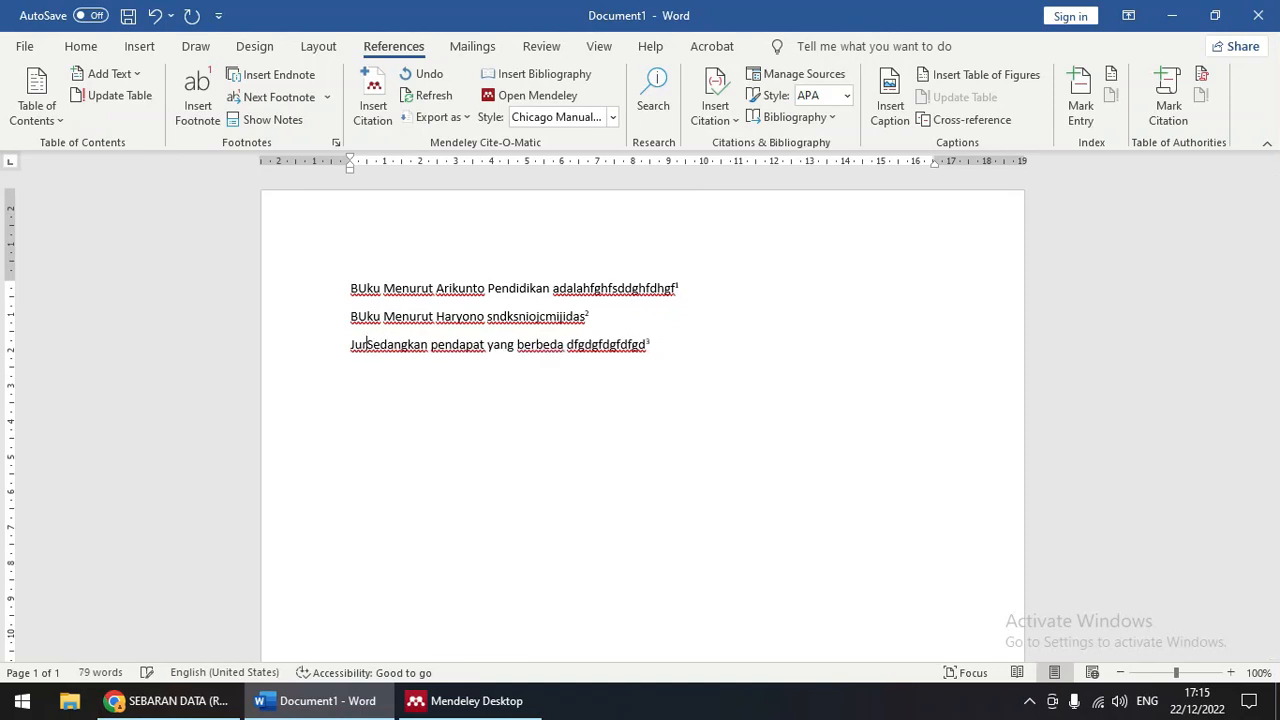
pyautogui.click(376, 344)
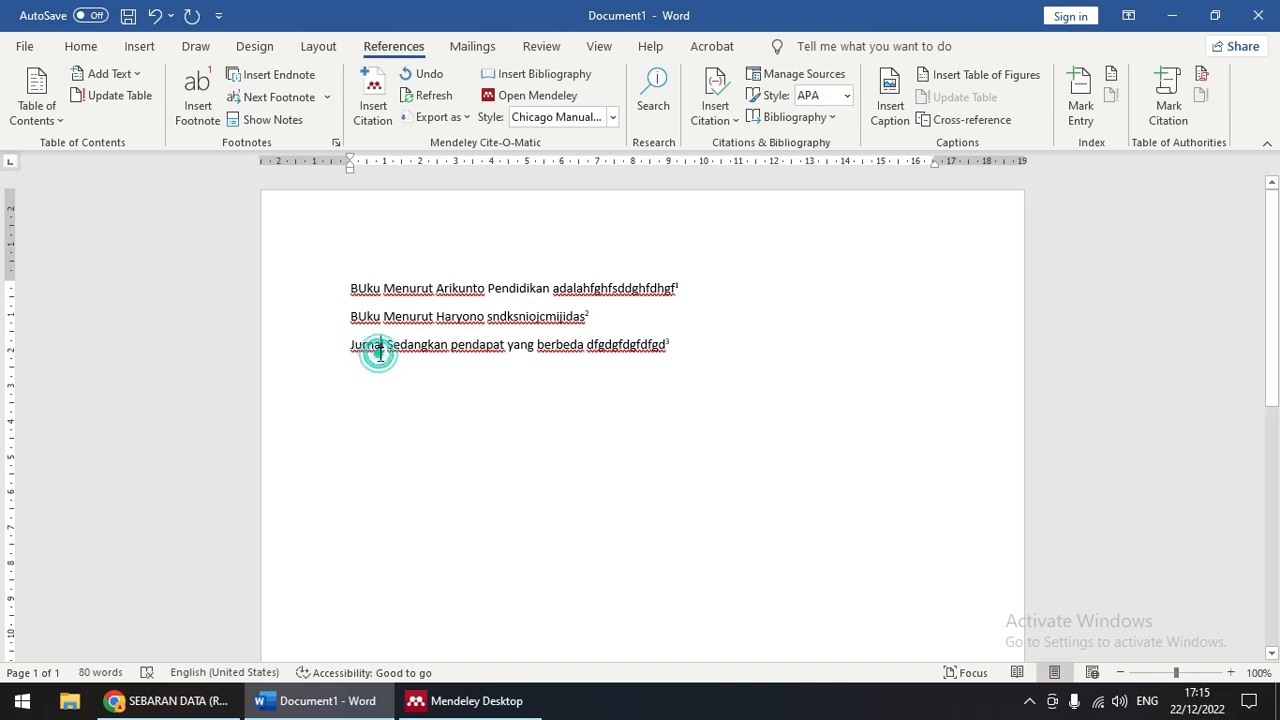
# Step: Add a fourth line reading 'Artikel WEb, menurut pendapat haryono fgsdagdfgdagfa'
pyautogui.click(675, 347)
pyautogui.press('Return')
pyautogui.write('Artikel WE')
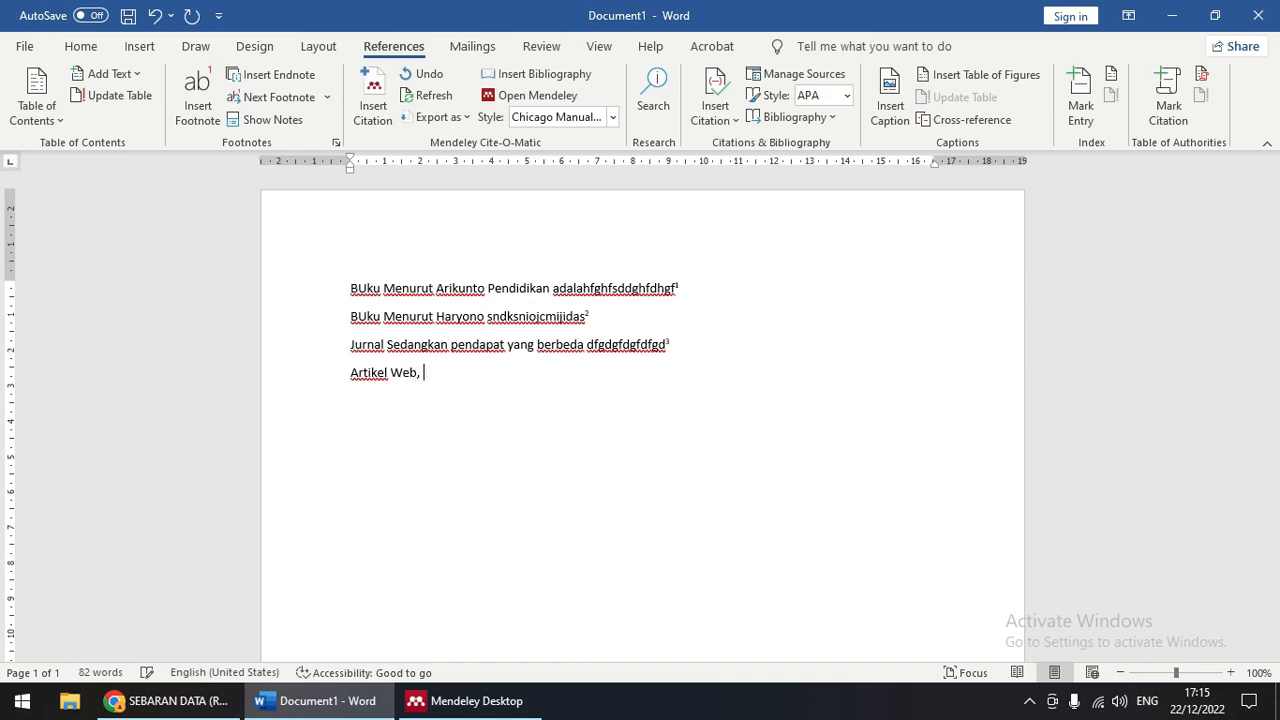
pyautogui.write('b, menurut pendapat haryono ')
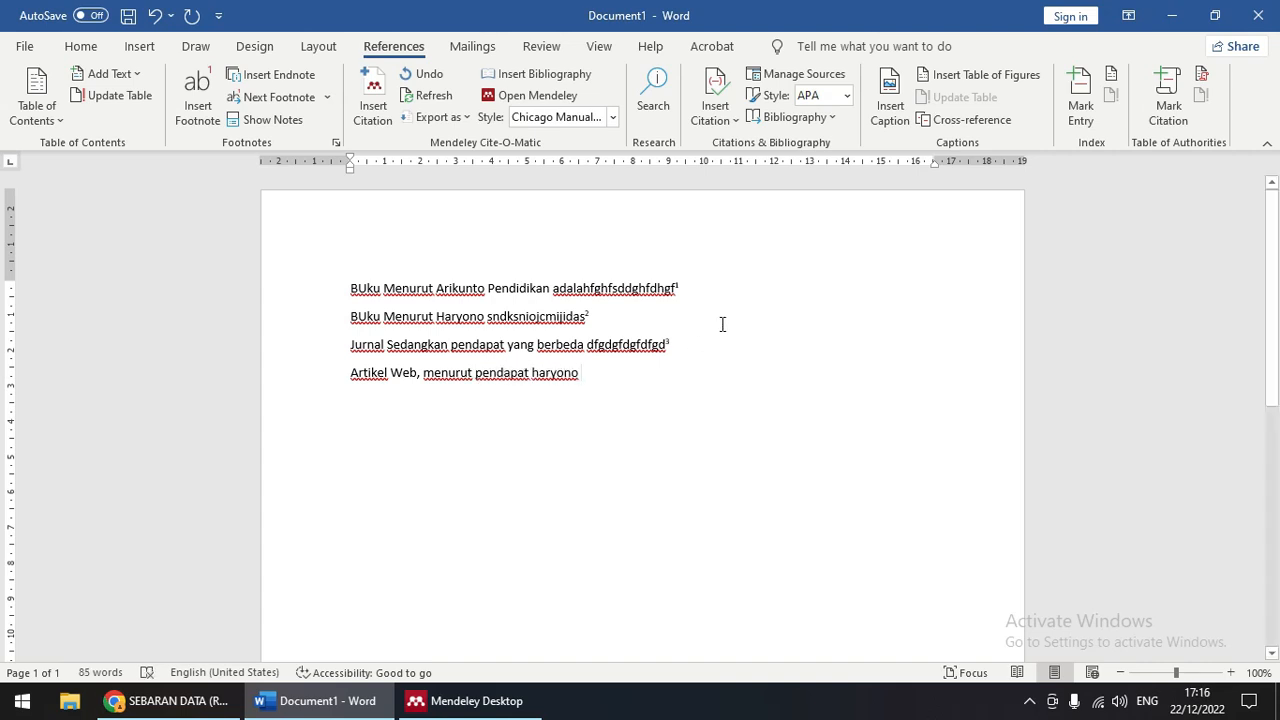
pyautogui.write('fgsdagdfgdagfa')
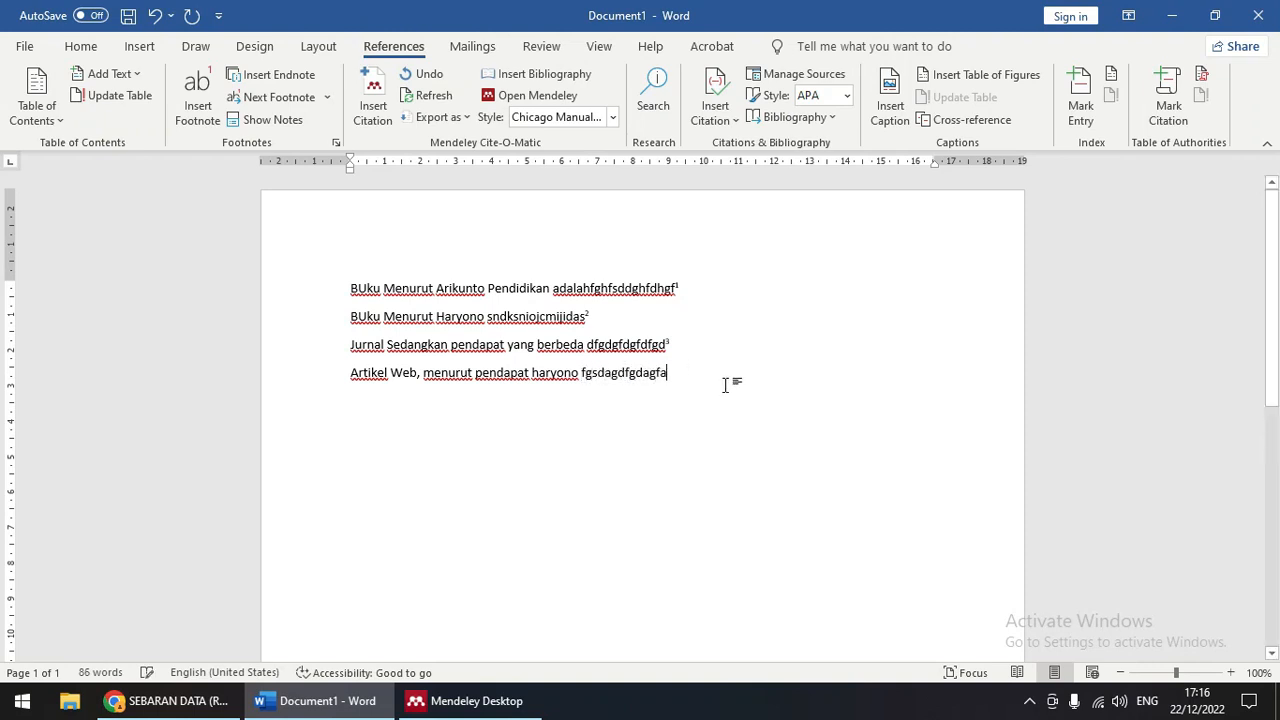
pyautogui.click(372, 106)
# Step: Search the citation window for 'haryo', then switch over to Mendeley Desktop
pyautogui.moveTo(811, 386); pyautogui.dragTo(699, 409)
pyautogui.write('hary')
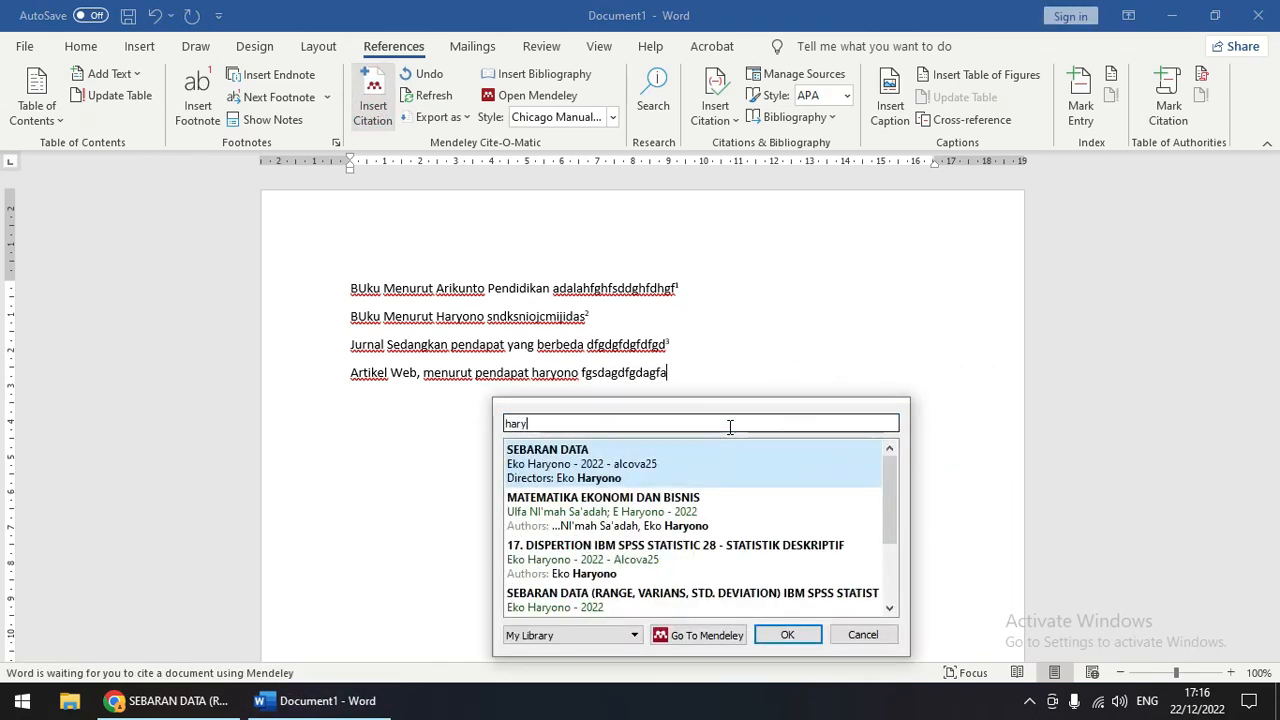
pyautogui.write('o')
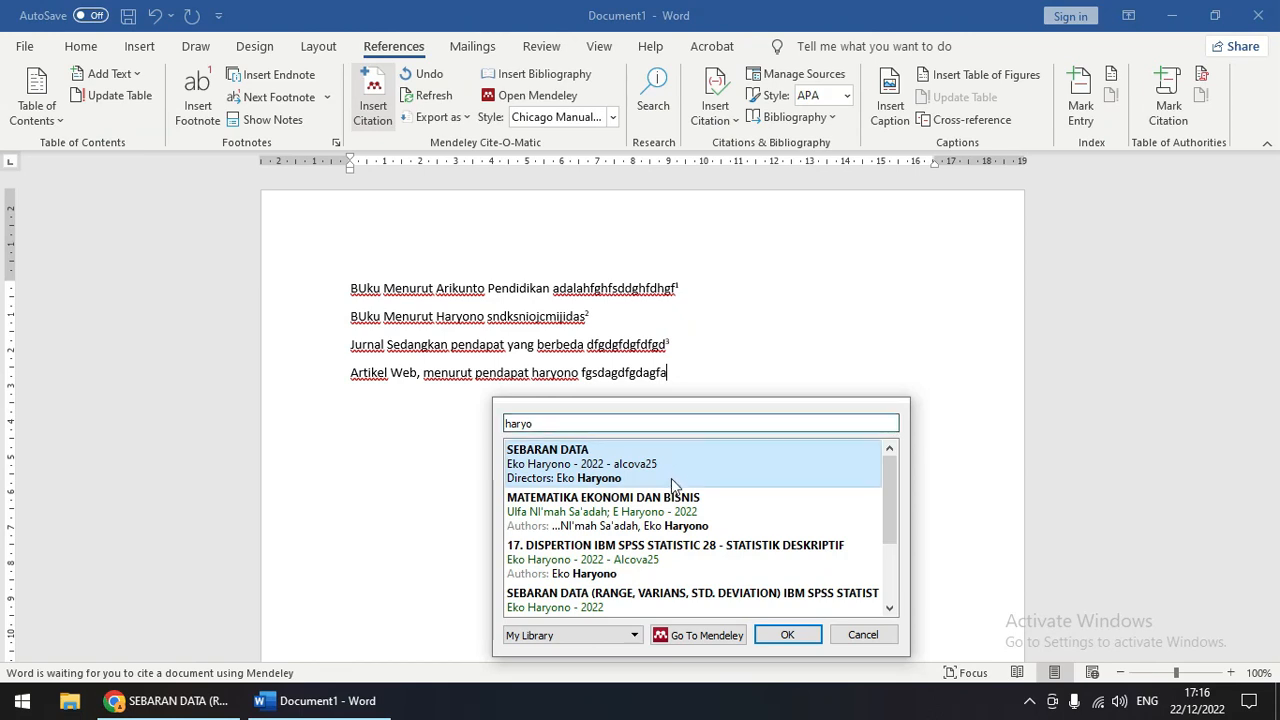
pyautogui.scroll(-2, 671, 484)
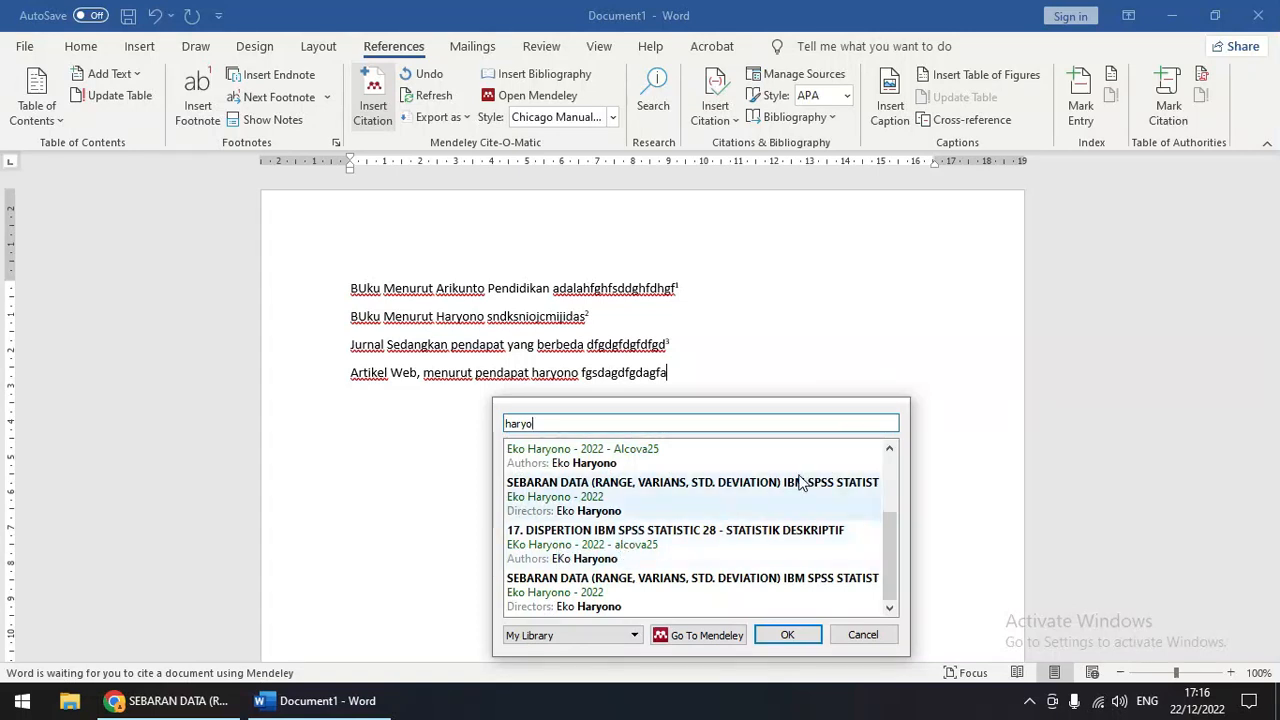
pyautogui.scroll(3, 656, 514)
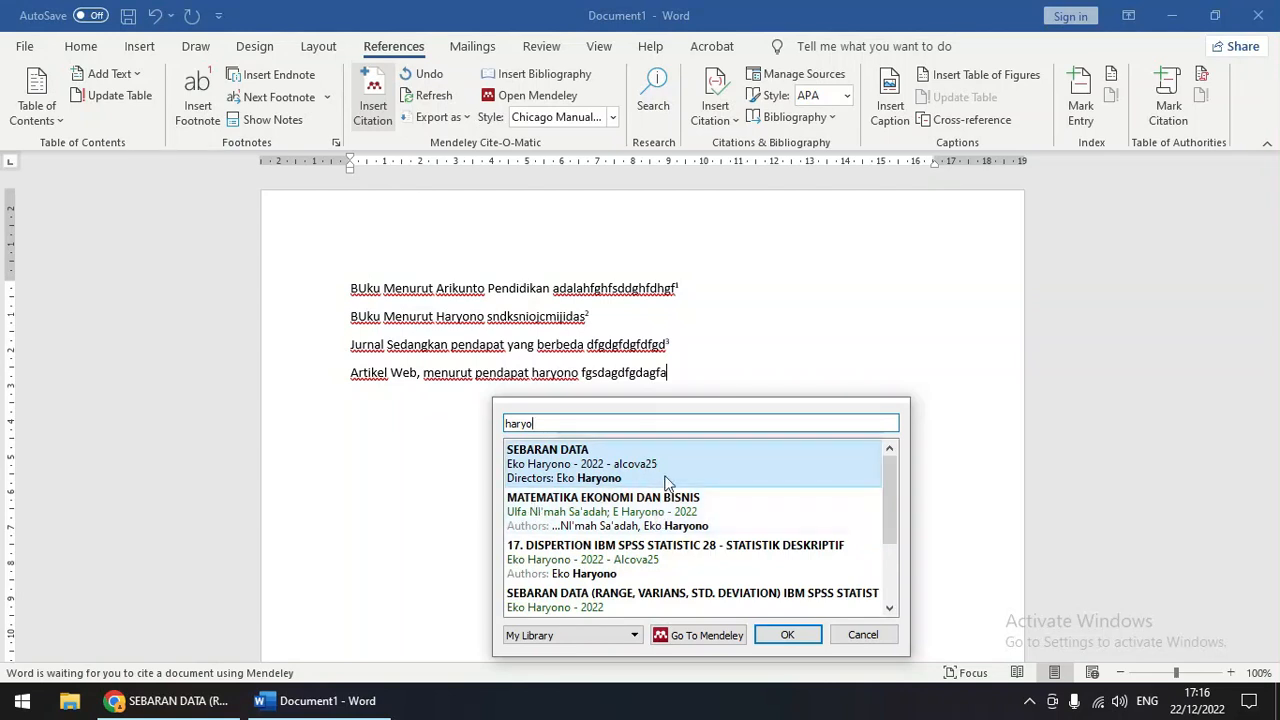
pyautogui.scroll(-3, 672, 500)
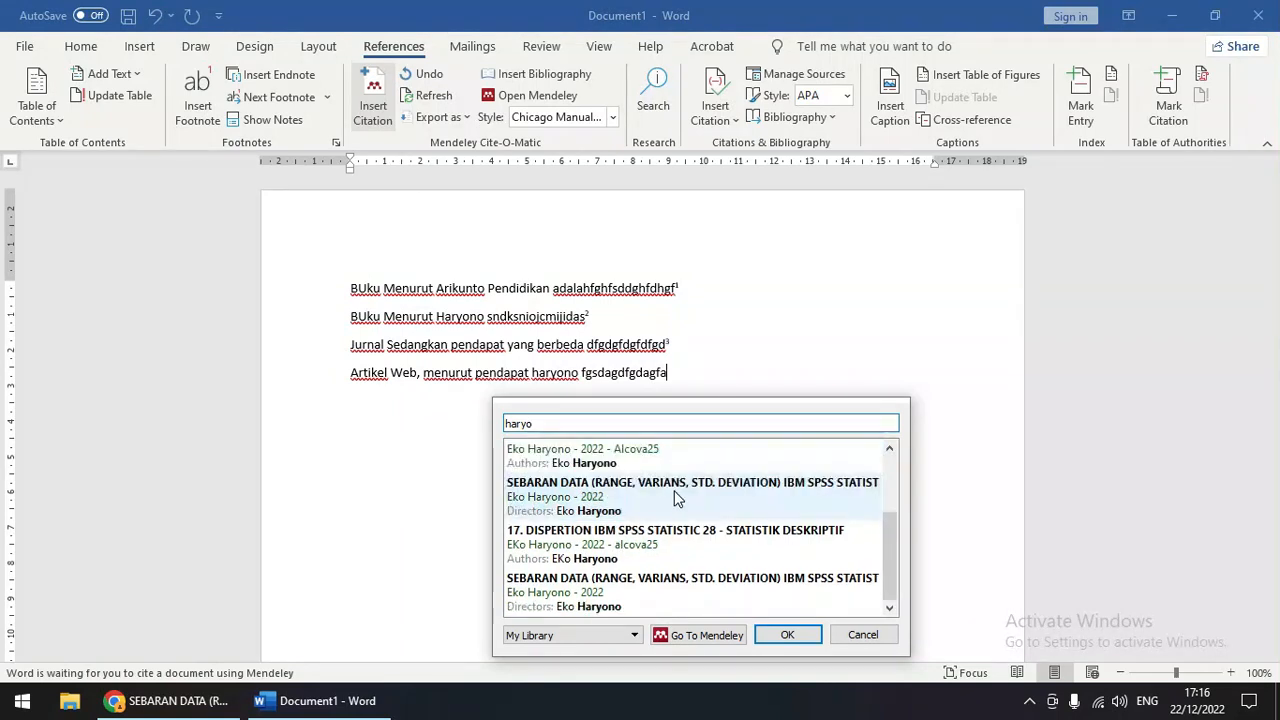
pyautogui.click(706, 635)
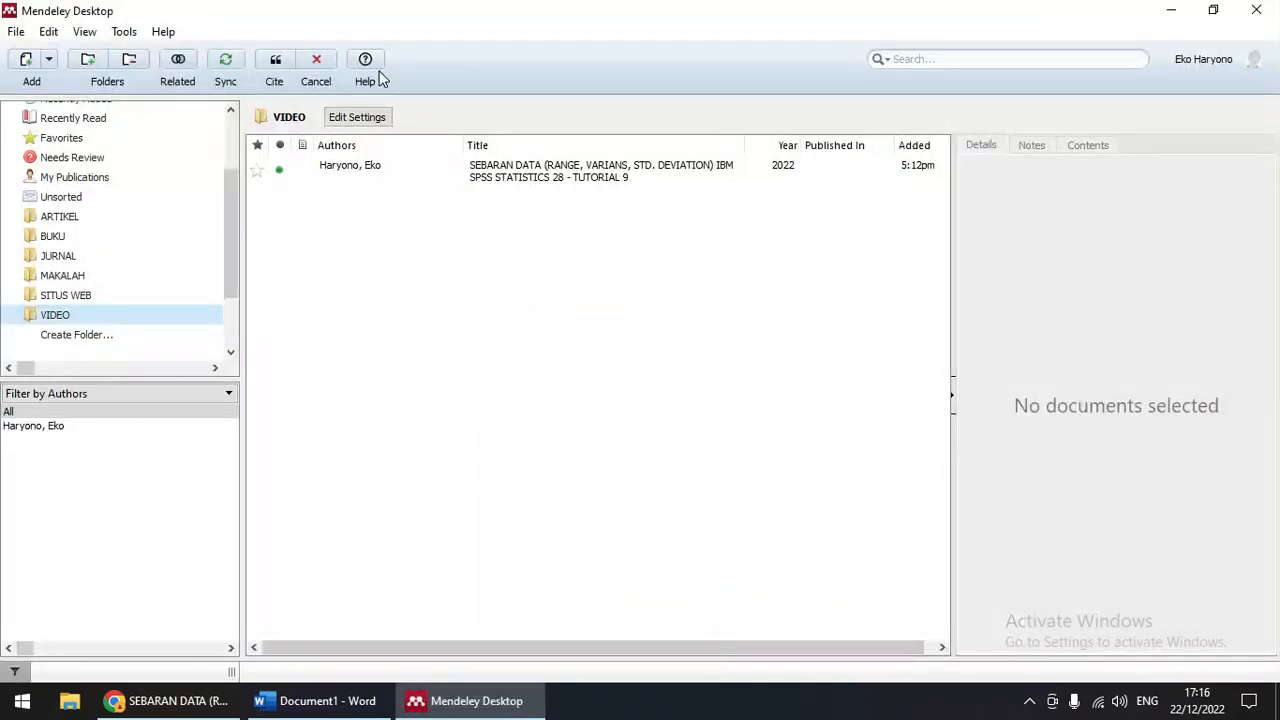
# Step: Cite the SITUS WEB entry '17. DISPERTION IBM SPSS STATISTIC 28 - STATISTIK DESKRIPTIF' as footnote 4
pyautogui.click(68, 294)
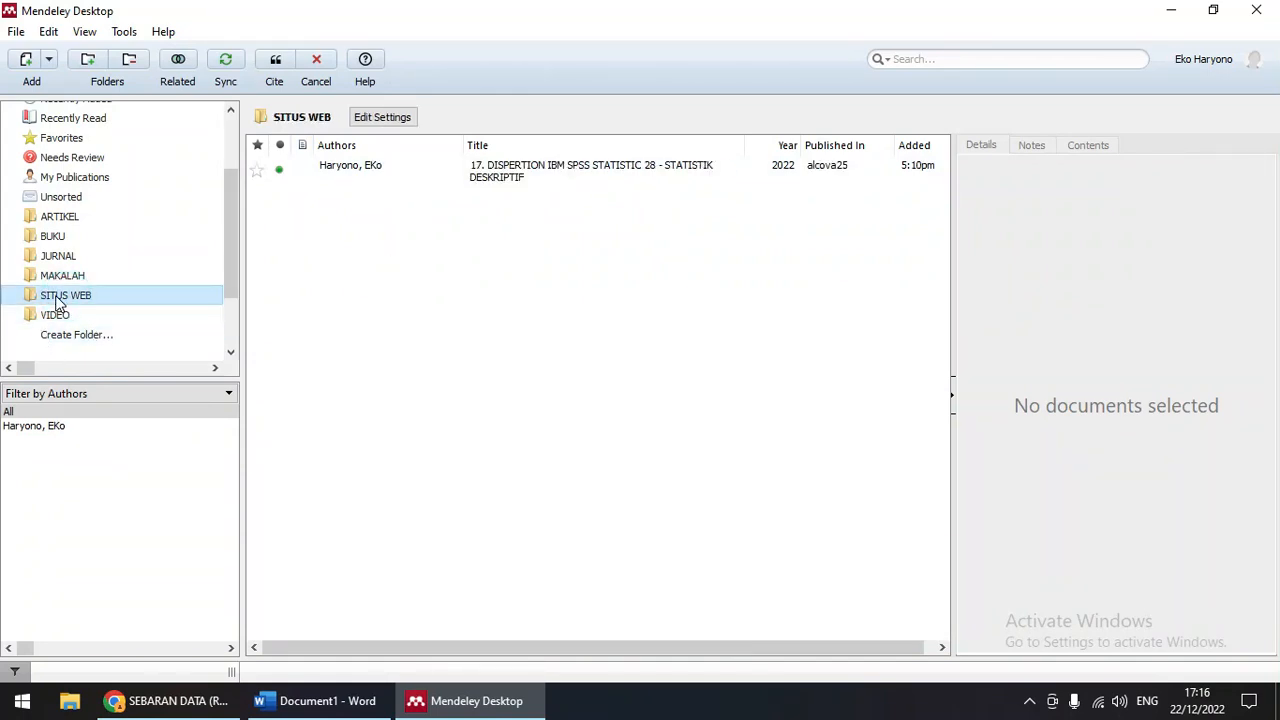
pyautogui.click(522, 170)
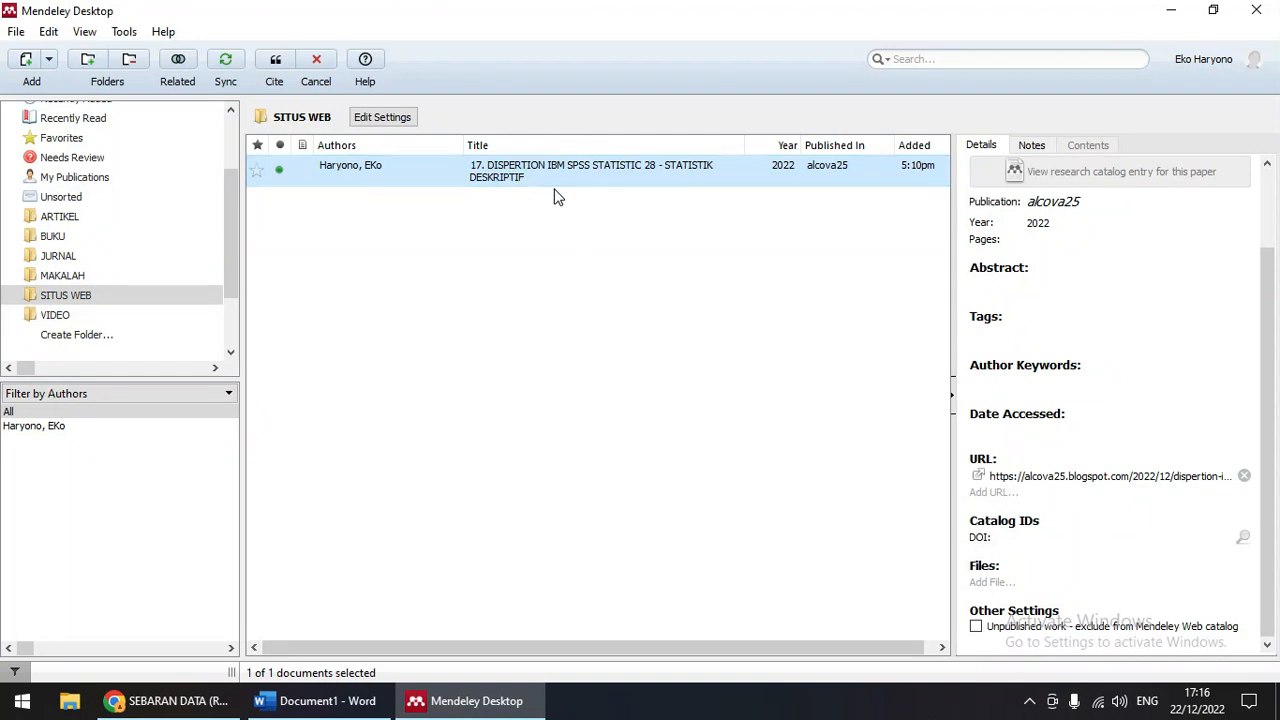
pyautogui.click(272, 60)
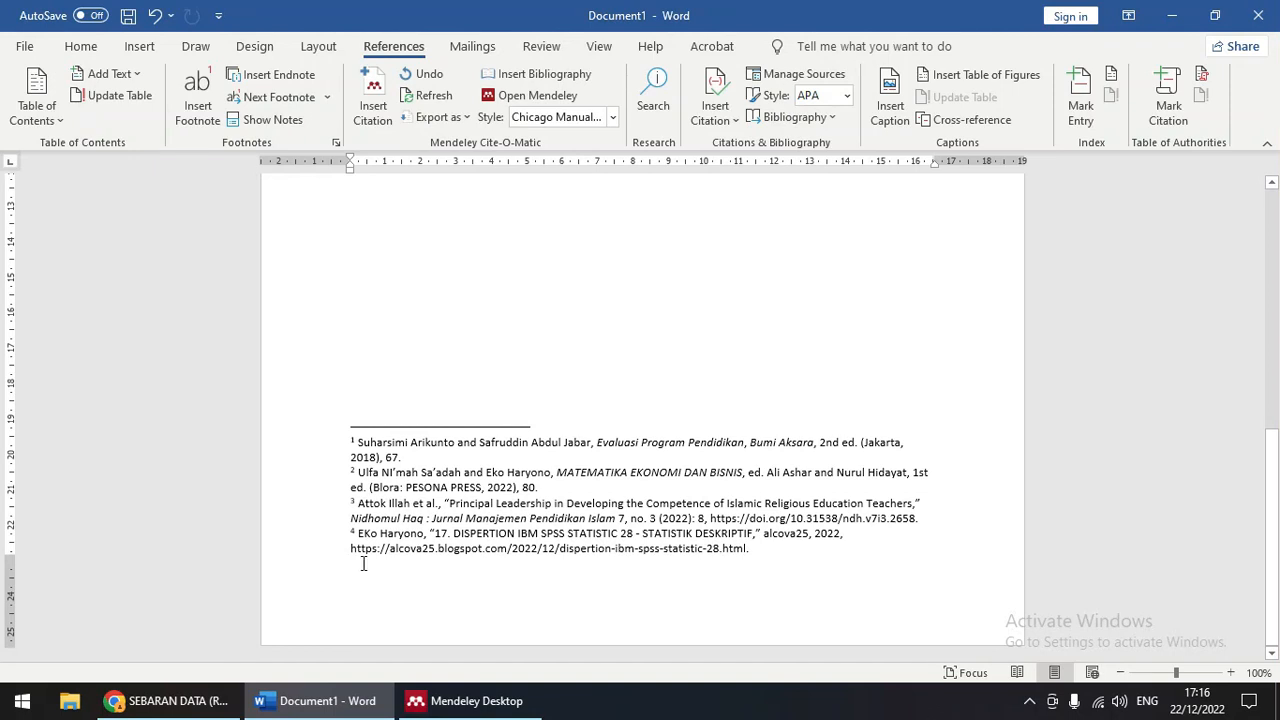
# Step: Type the fifth line 'Video - Sedang paparan haryono' beneath the four footnoted sentences
pyautogui.scroll(13, 742, 548)
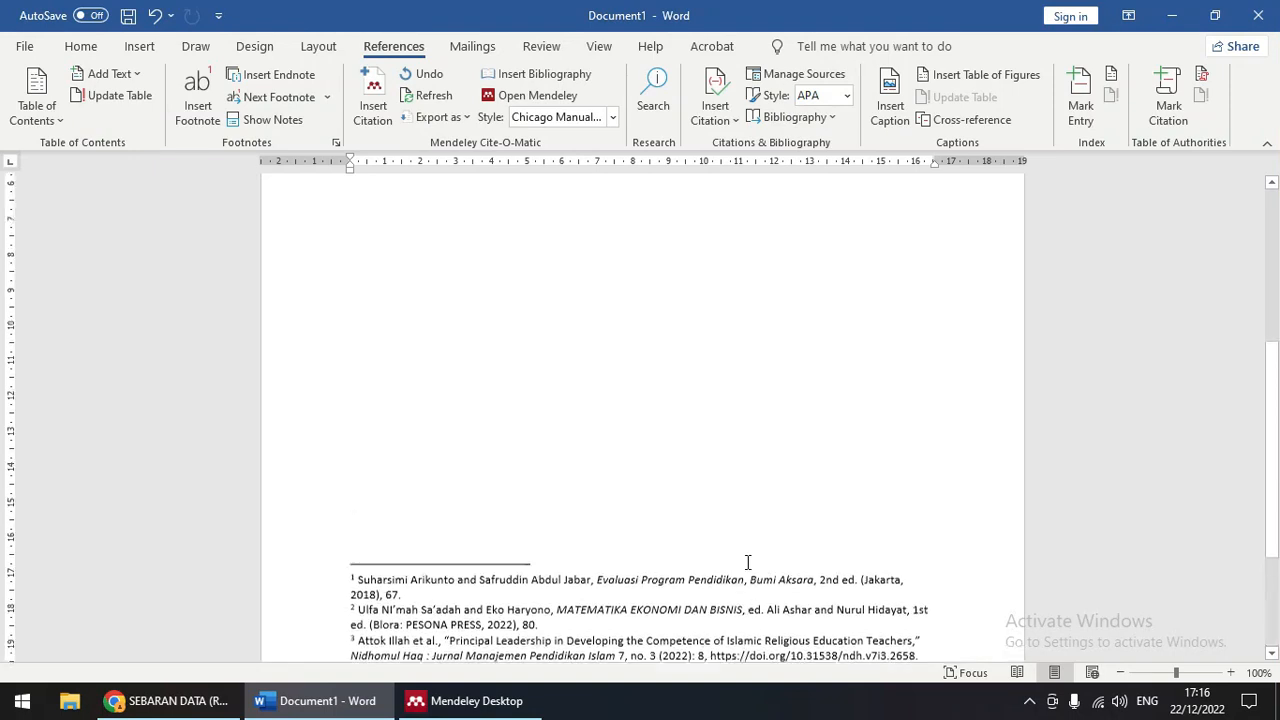
pyautogui.scroll(-10, 715, 553)
pyautogui.scroll(-3, 715, 554)
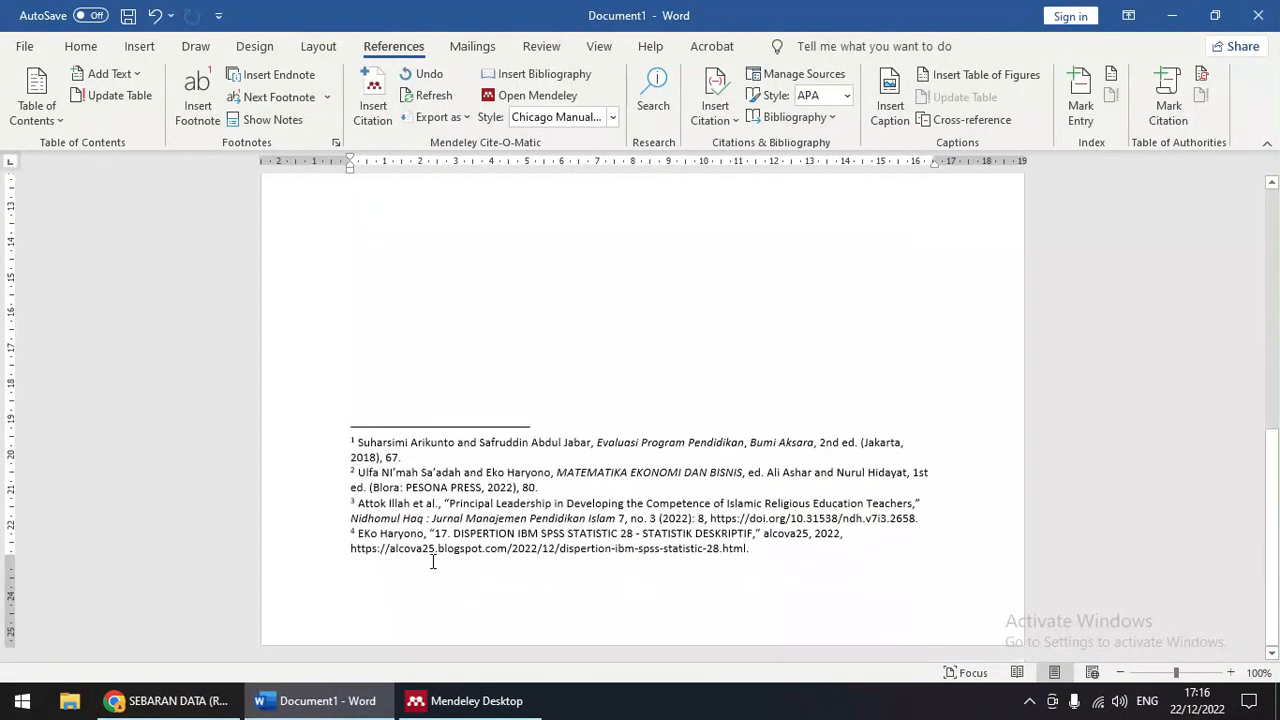
pyautogui.scroll(13, 622, 541)
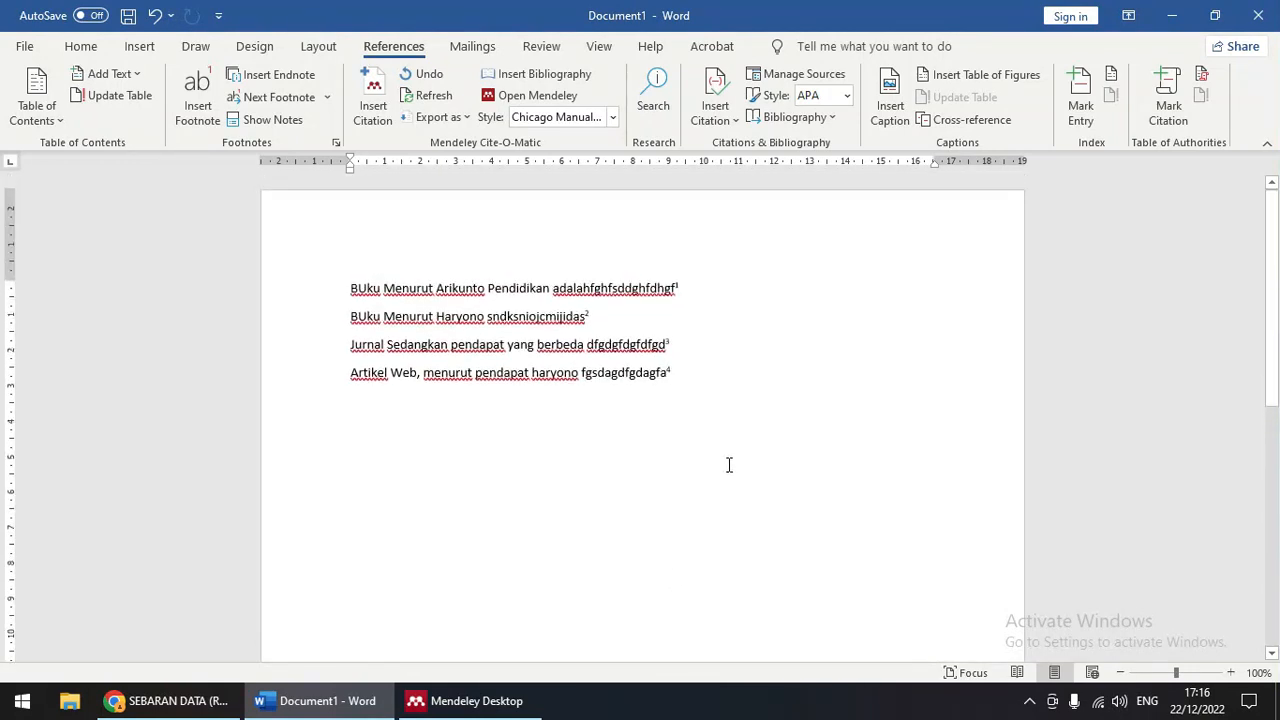
pyautogui.write('Vid')
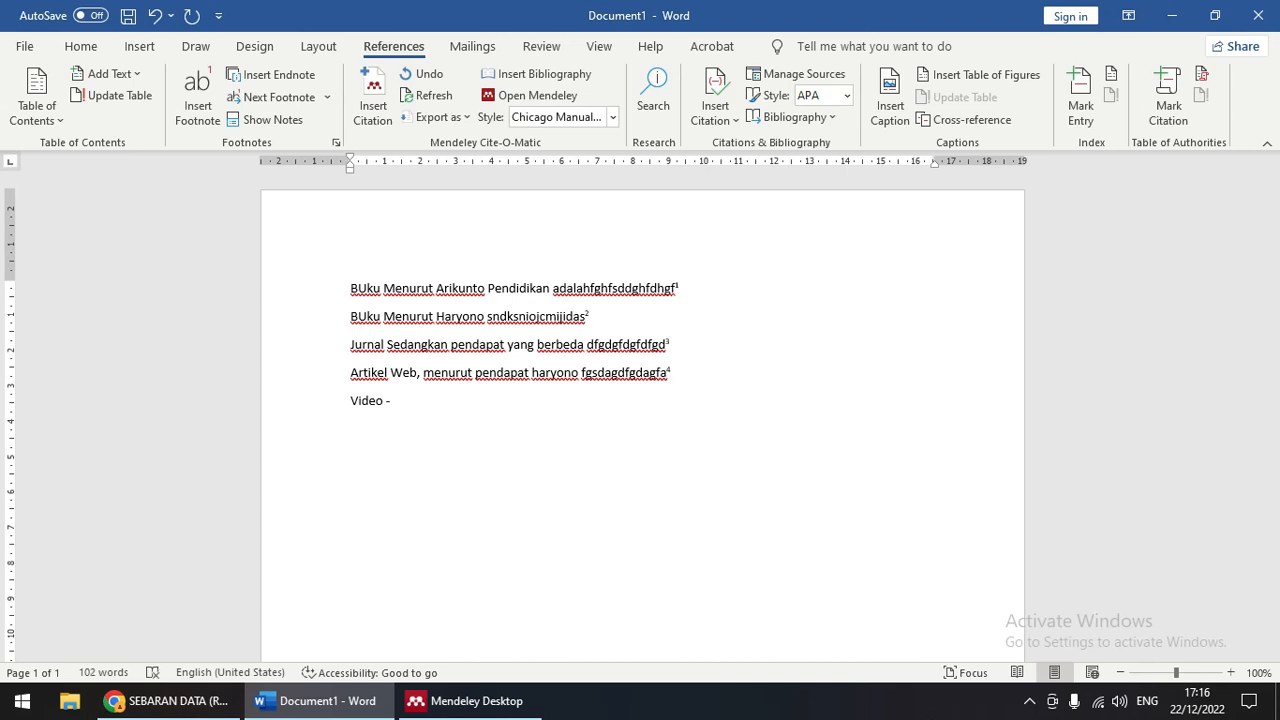
pyautogui.write('eo - Sedang paparan ')
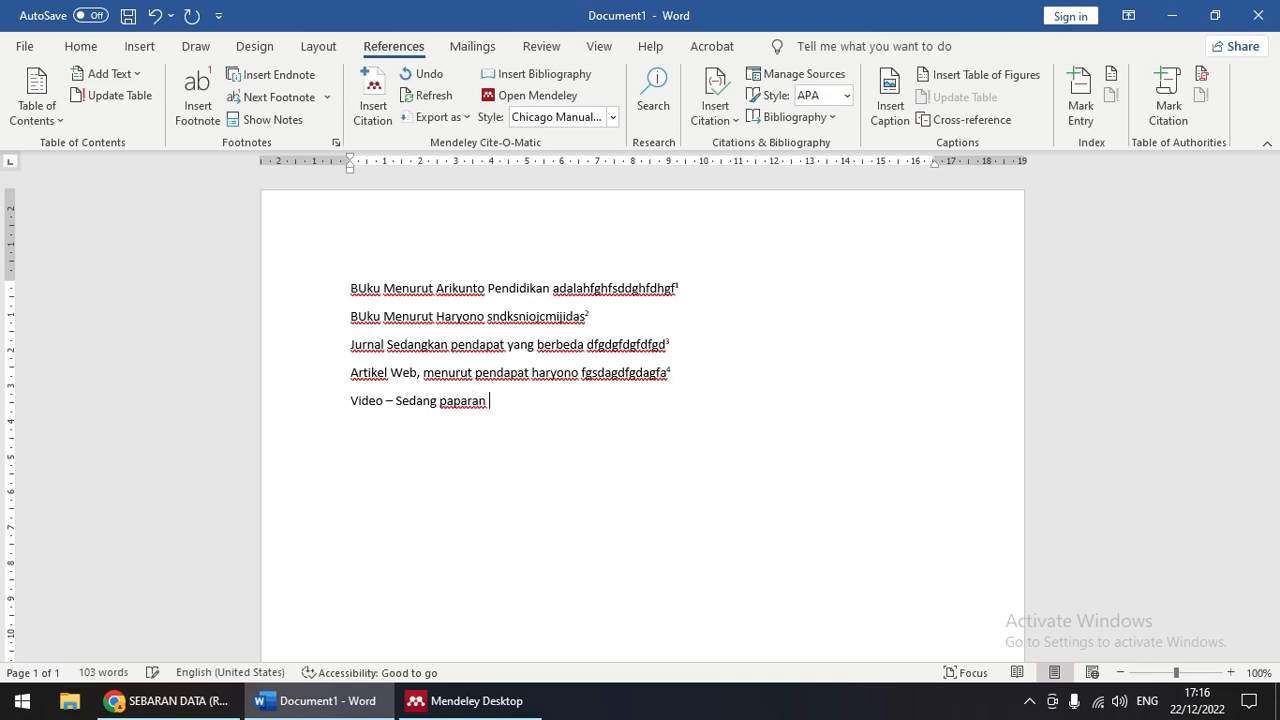
pyautogui.write('haryono sjehklsnefklsamndacdassca')
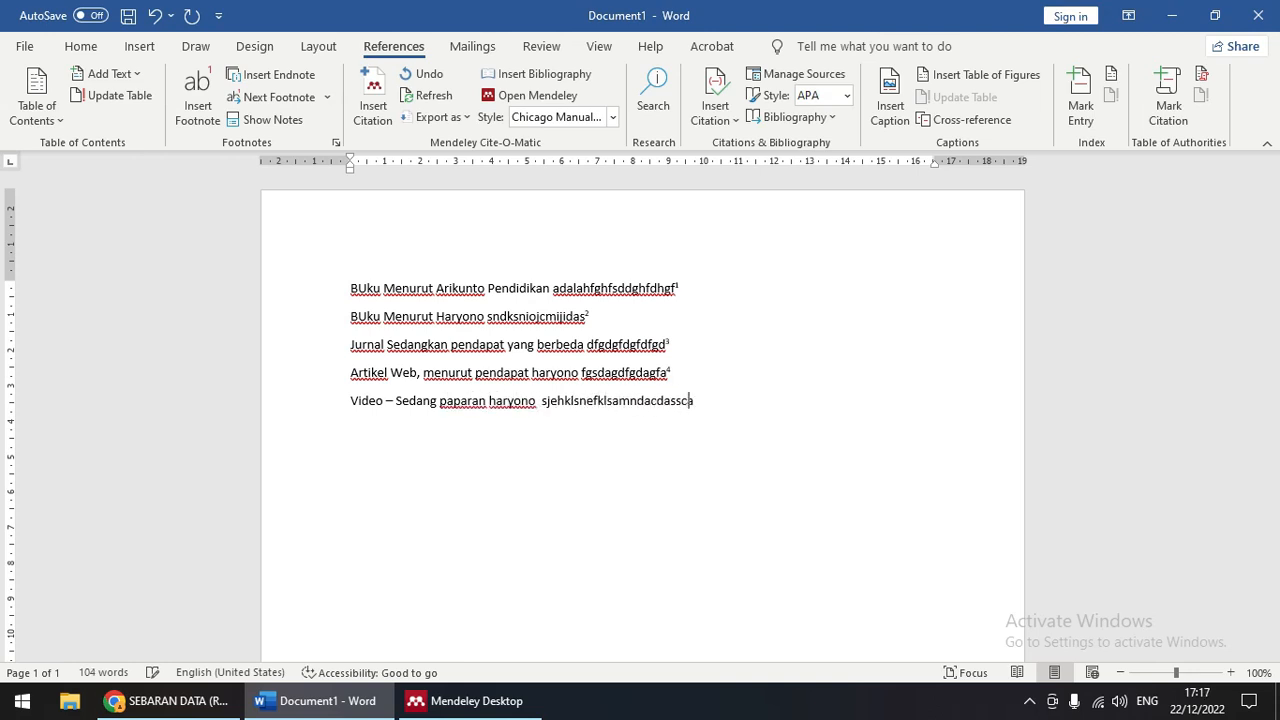
# Step: Cite the SEBARAN DATA video from Mendeley's VIDEO folder as footnote 5 on the Video line
pyautogui.click(373, 97)
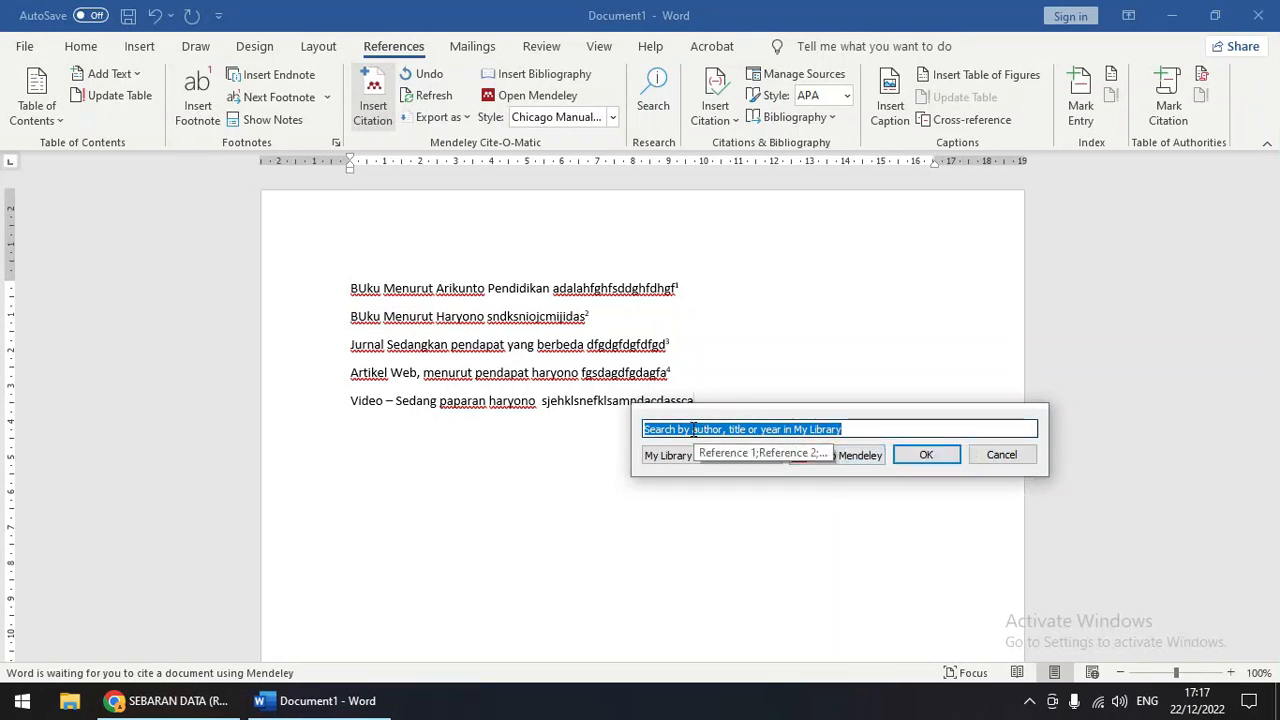
pyautogui.click(850, 430)
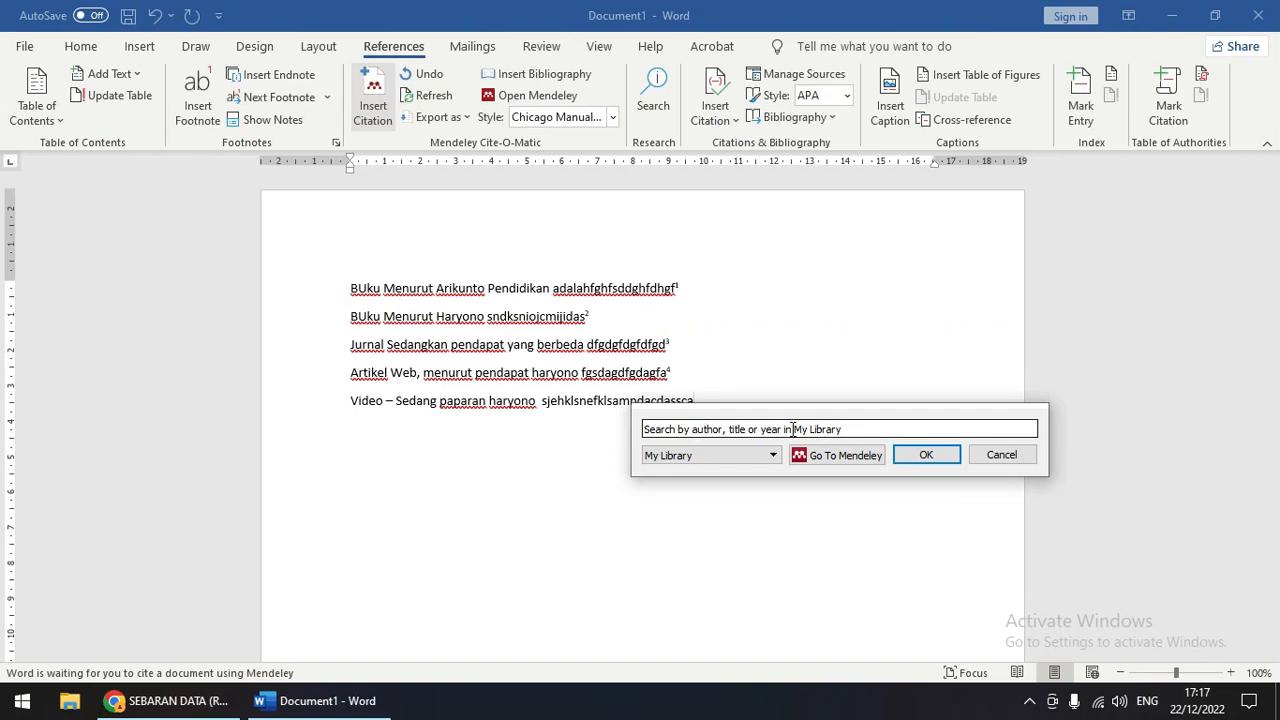
pyautogui.click(854, 457)
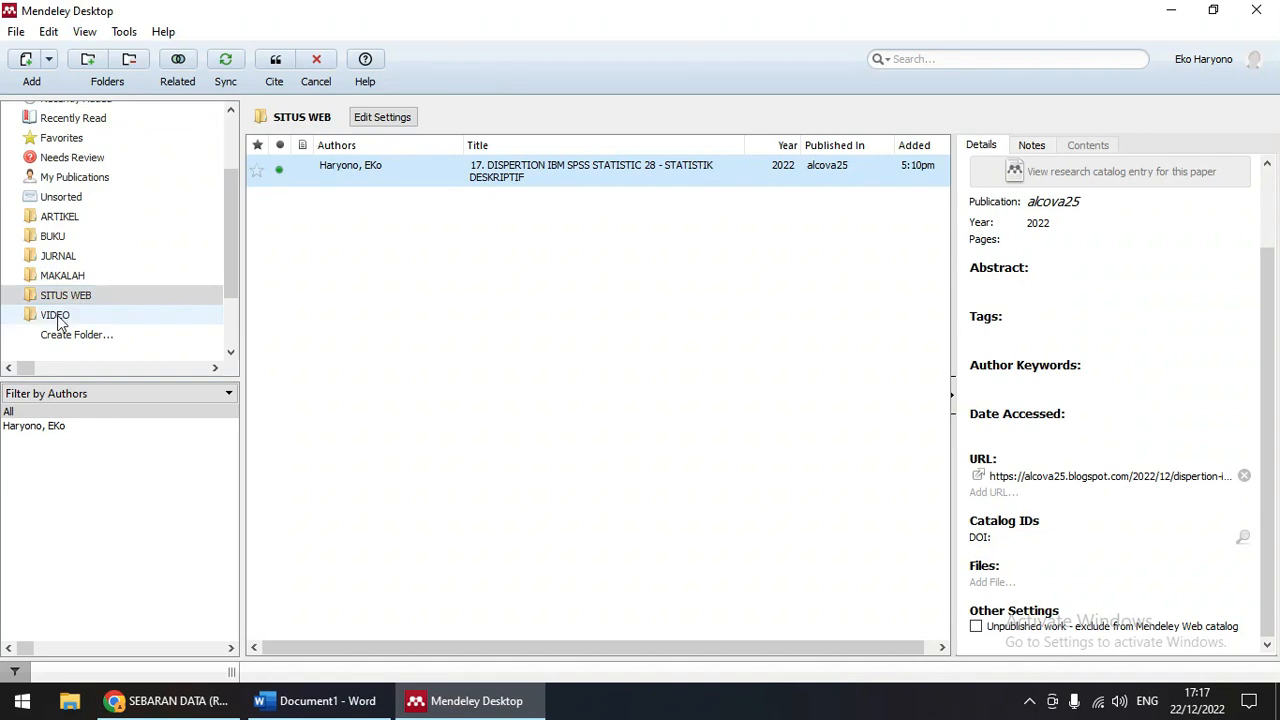
pyautogui.click(55, 315)
pyautogui.click(583, 178)
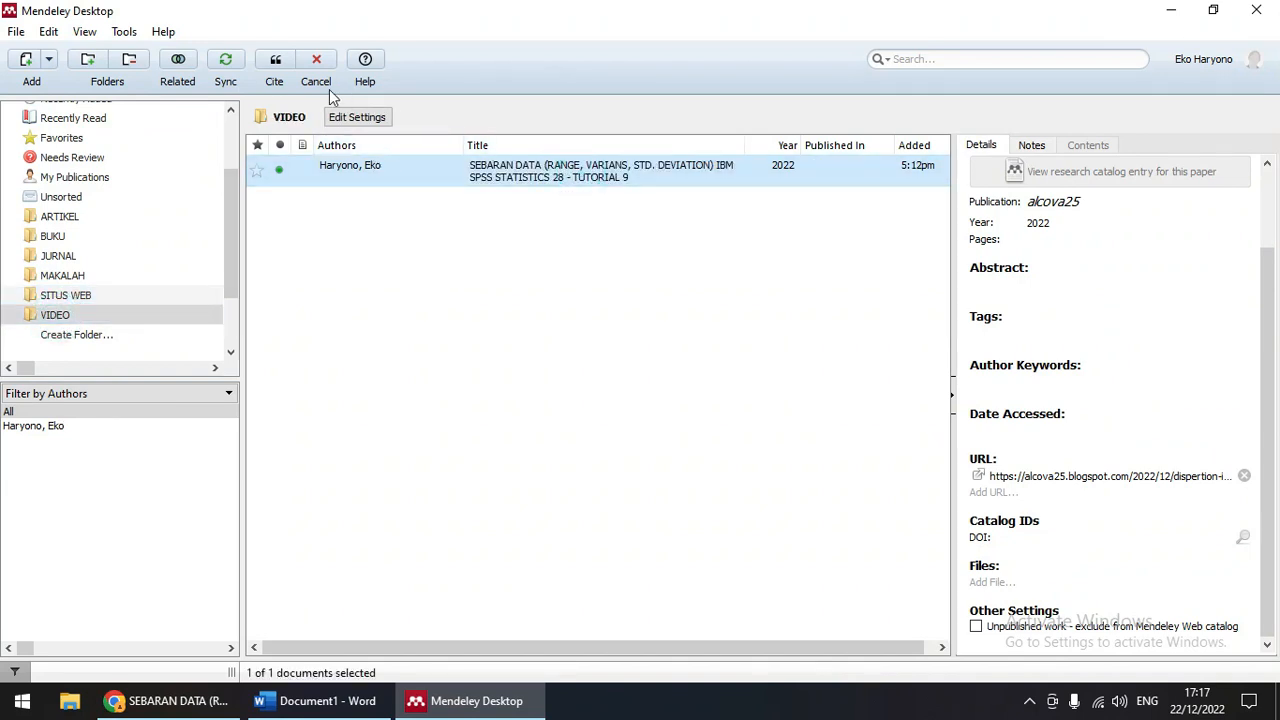
pyautogui.click(276, 66)
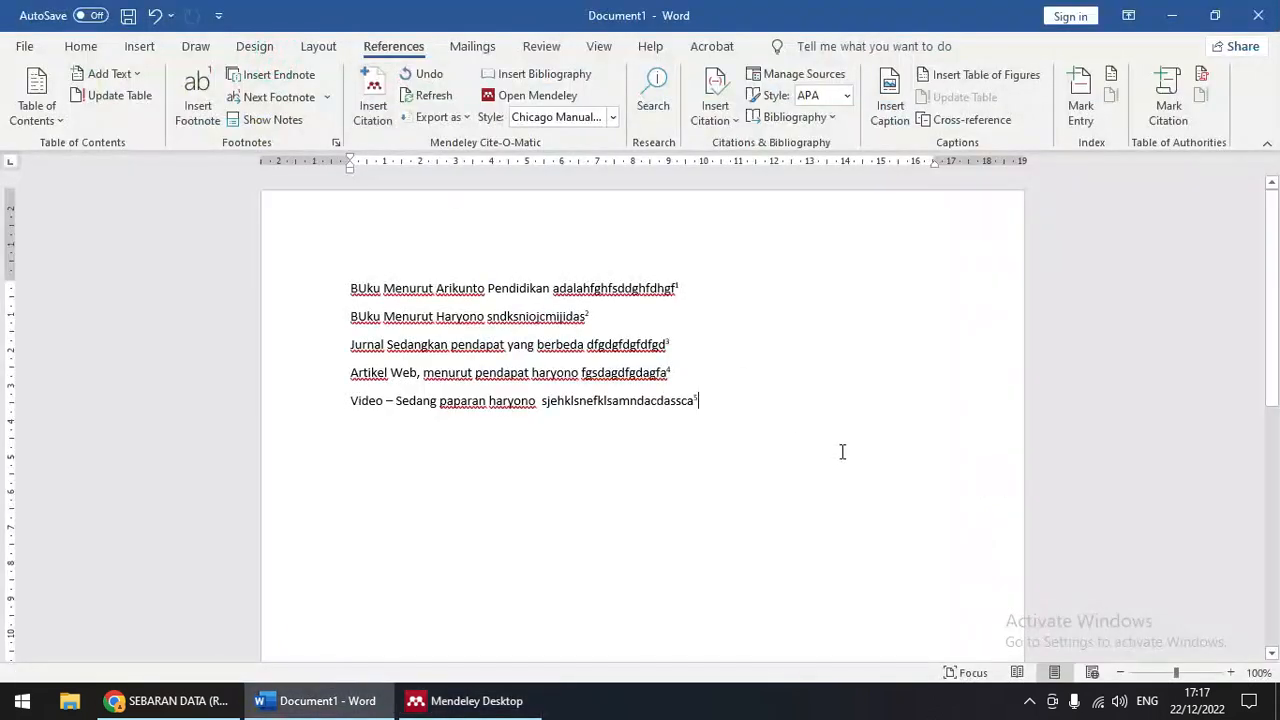
# Step: Check footnote 5, then select each of the five Buku, Jurnal, Artikel Web and Video sentences
pyautogui.scroll(-2, 818, 465)
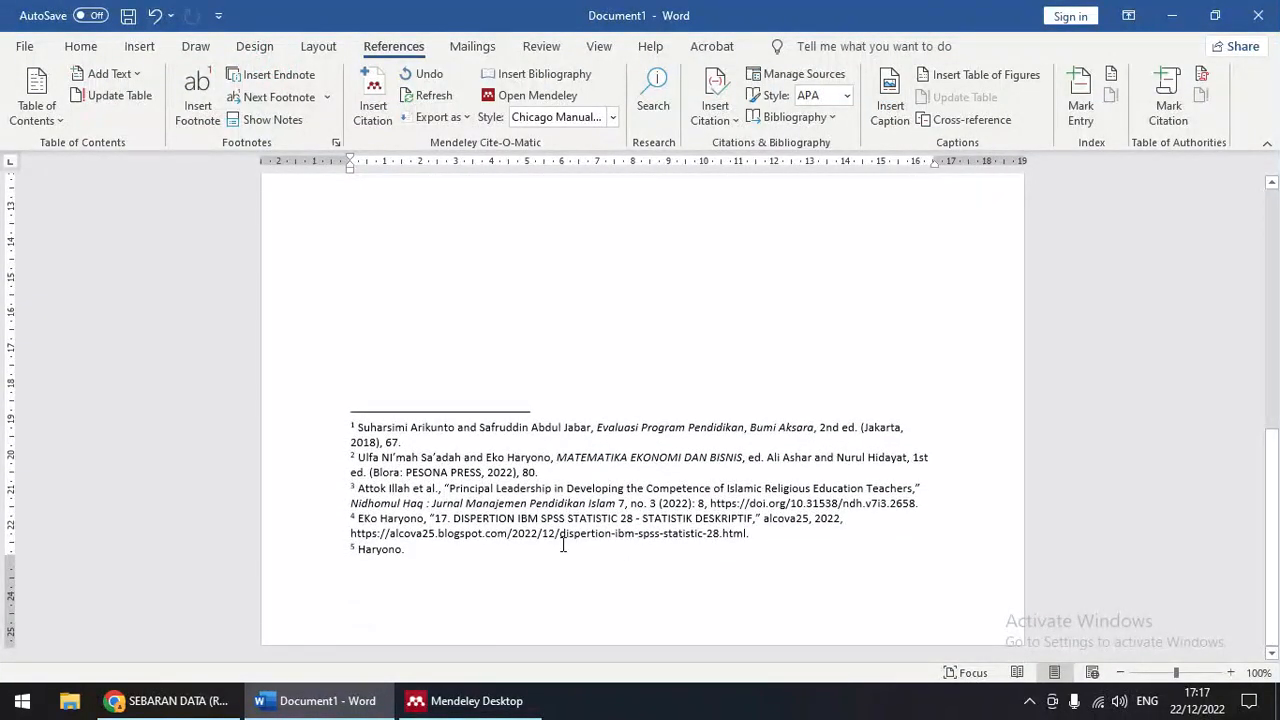
pyautogui.click(372, 550)
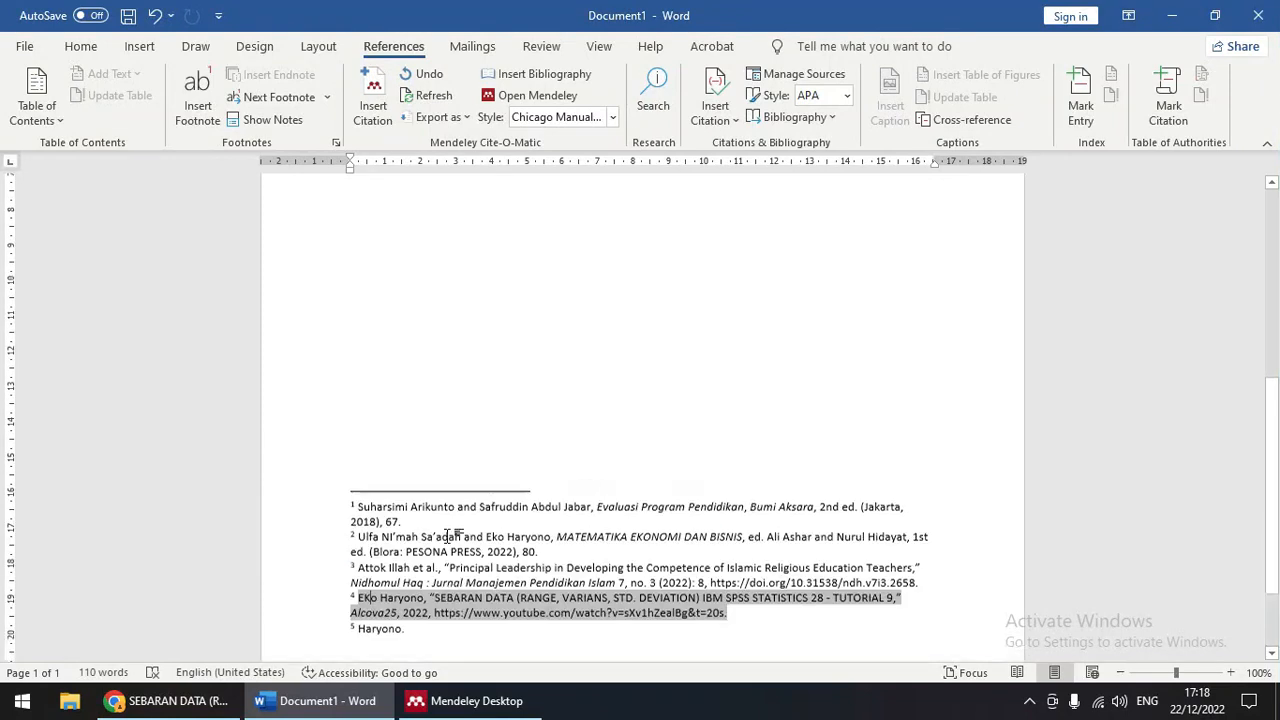
pyautogui.scroll(15, 491, 557)
pyautogui.moveTo(357, 250); pyautogui.dragTo(676, 251)
pyautogui.moveTo(351, 279); pyautogui.dragTo(586, 279)
pyautogui.moveTo(351, 310); pyautogui.dragTo(677, 305)
pyautogui.click(376, 309)
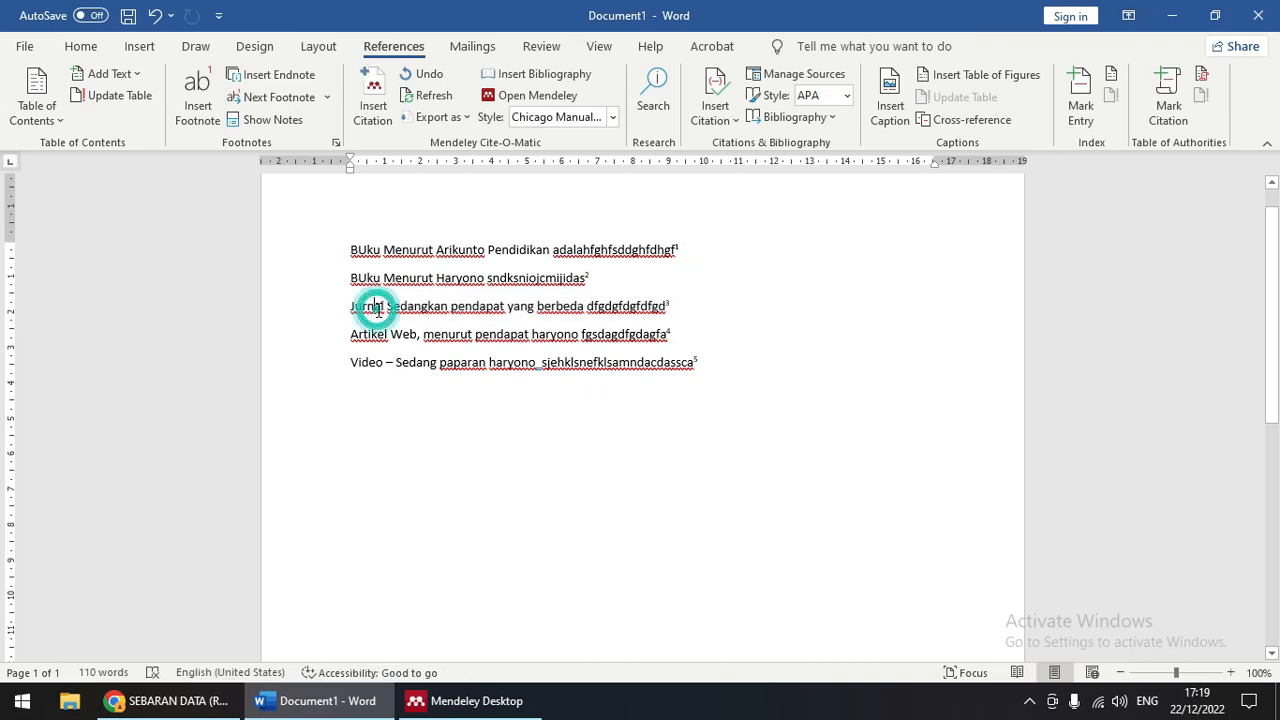
pyautogui.moveTo(348, 339); pyautogui.dragTo(662, 334)
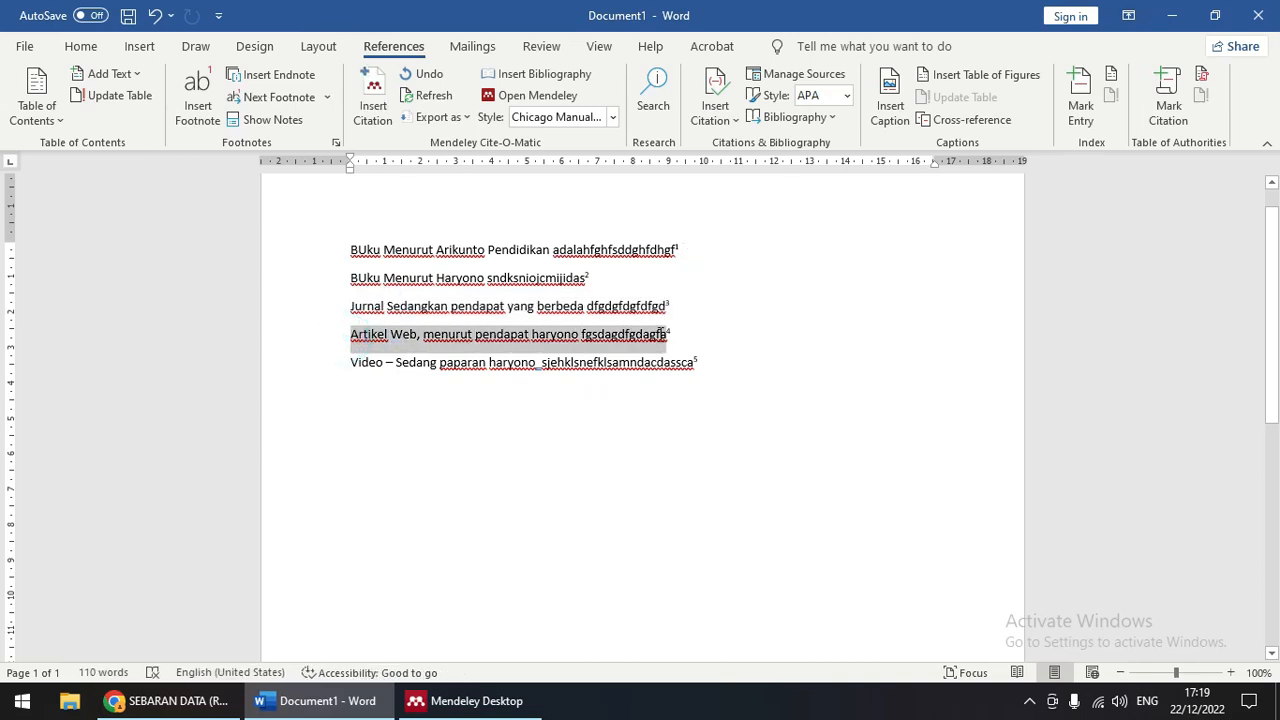
pyautogui.moveTo(350, 364); pyautogui.dragTo(692, 363)
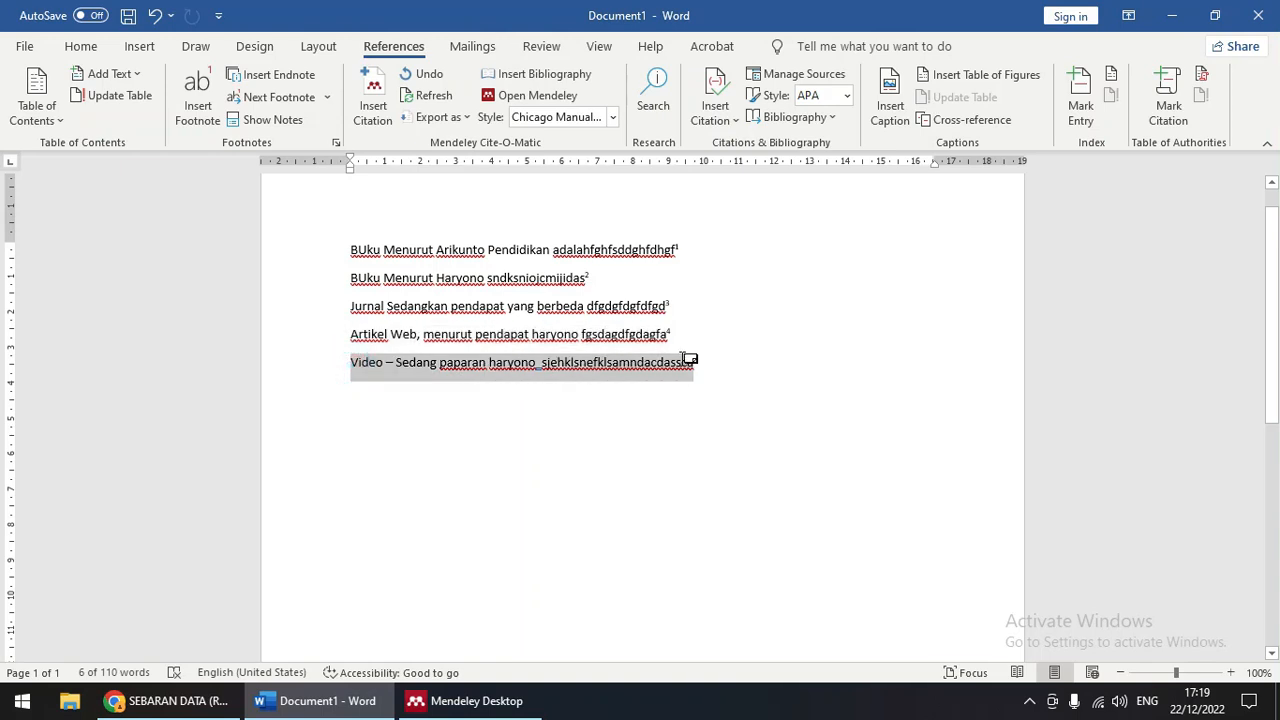
pyautogui.click(533, 461)
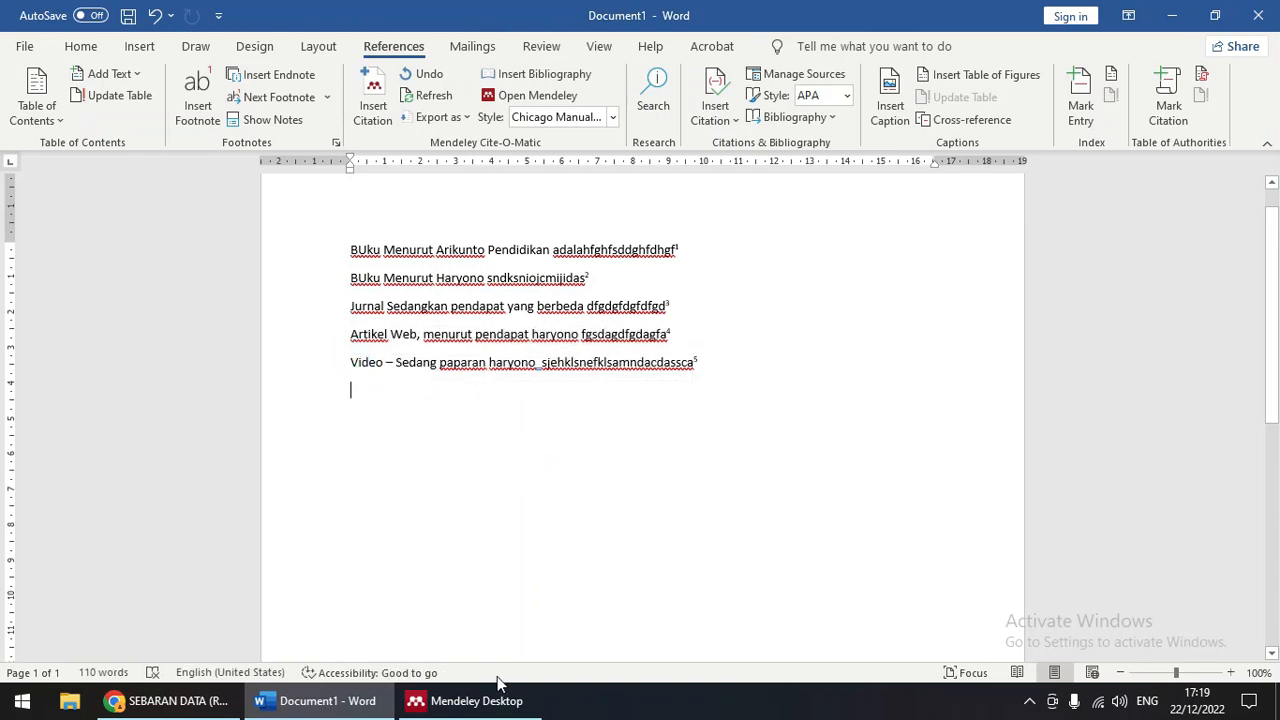
# Step: Compare the Artikel Web line with the footnotes, inspecting footnote 1
pyautogui.click(763, 341)
pyautogui.scroll(1, 540, 488)
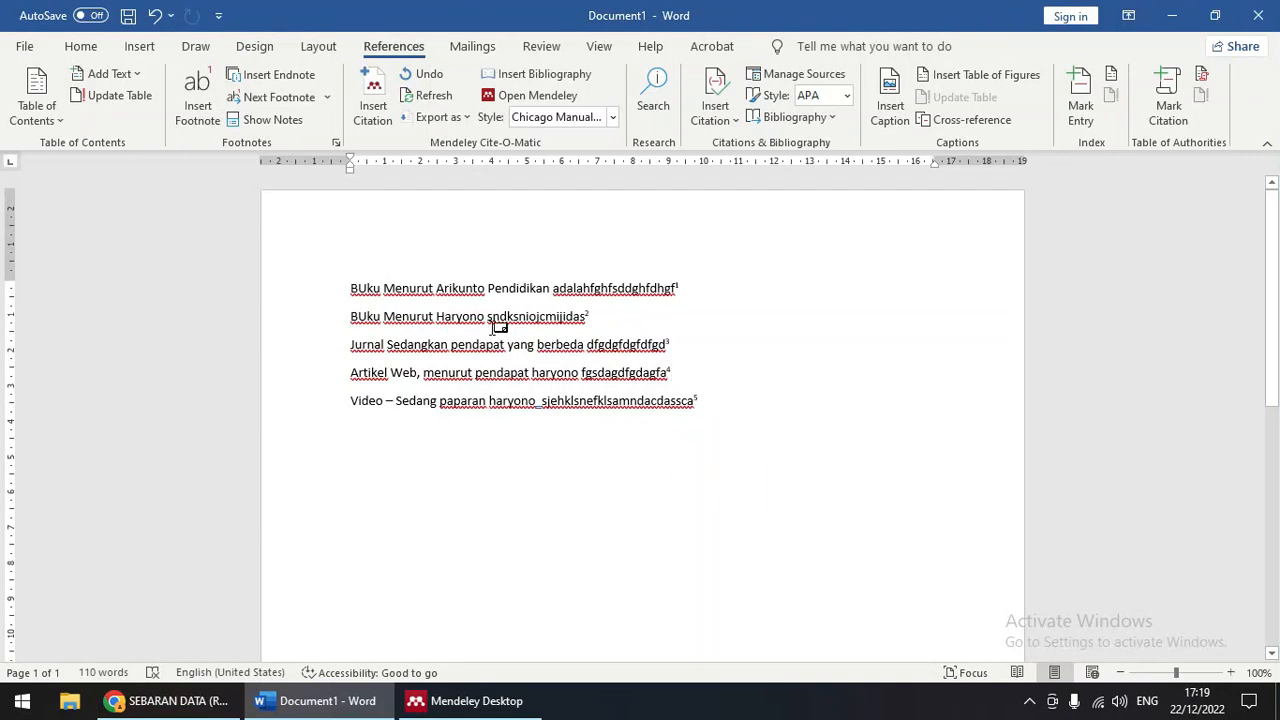
pyautogui.scroll(-10, 654, 383)
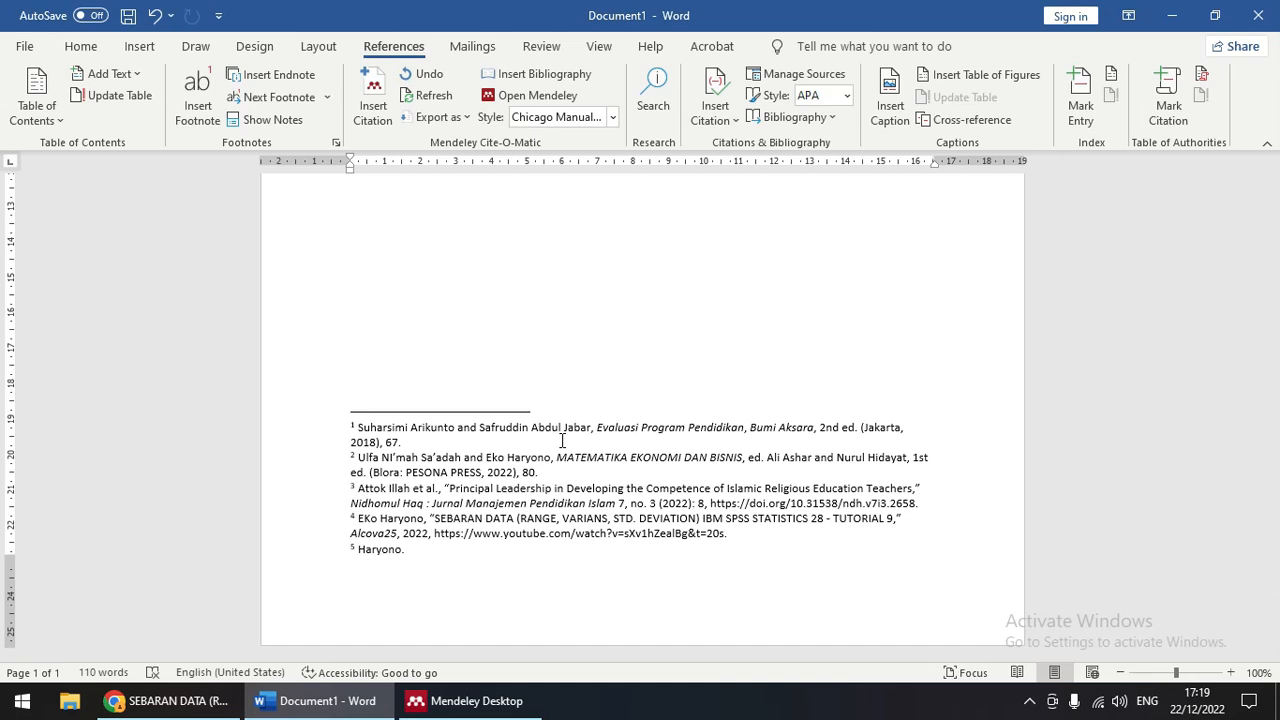
pyautogui.scroll(8, 590, 450)
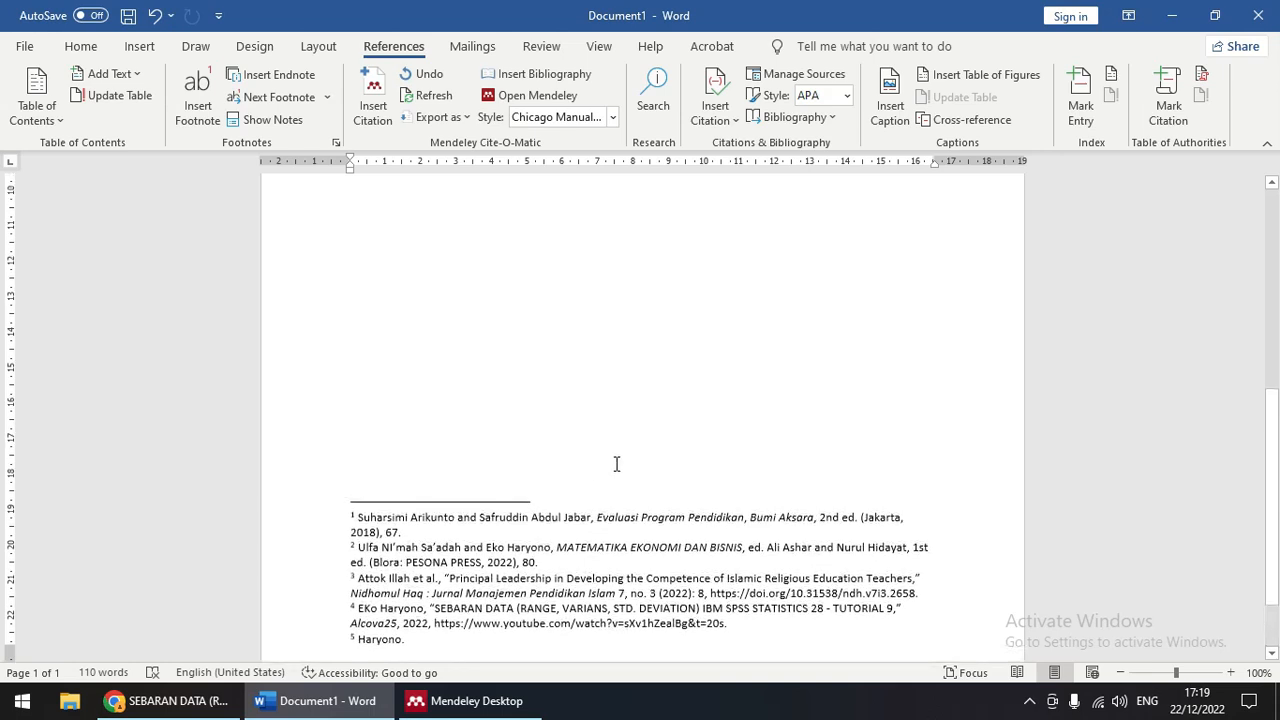
pyautogui.scroll(-10, 606, 446)
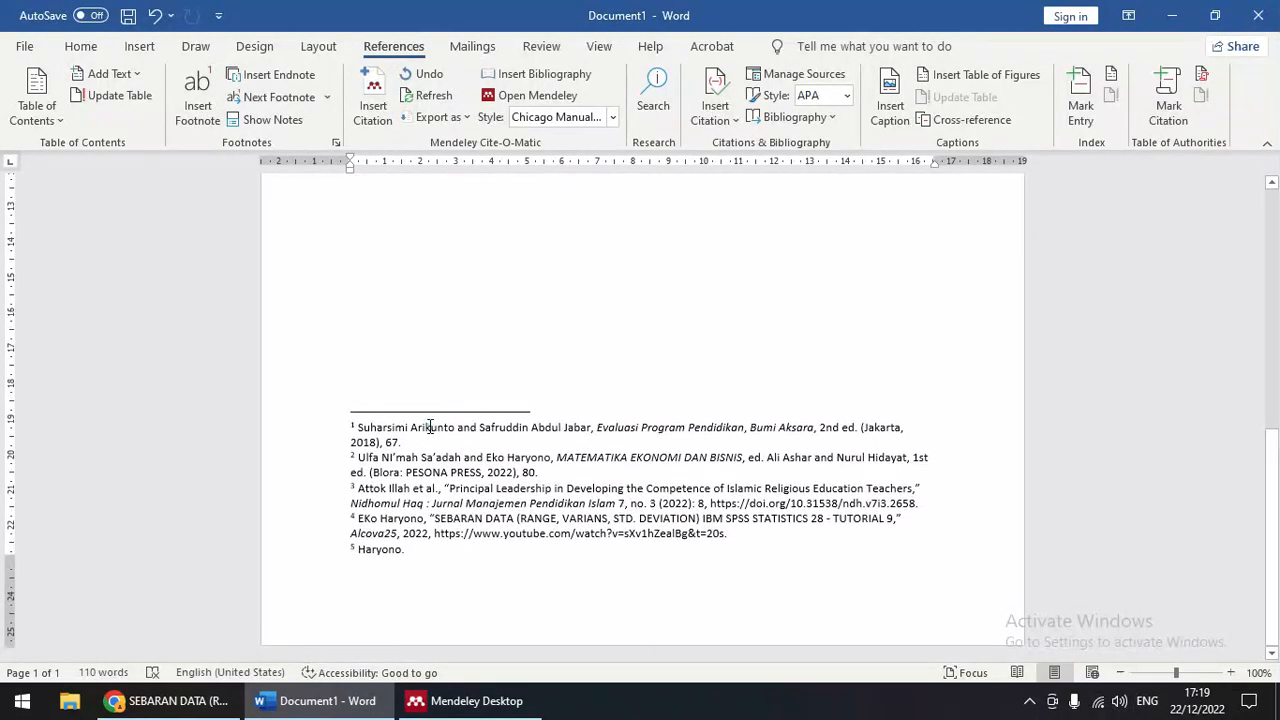
pyautogui.click(430, 427)
pyautogui.scroll(10, 645, 528)
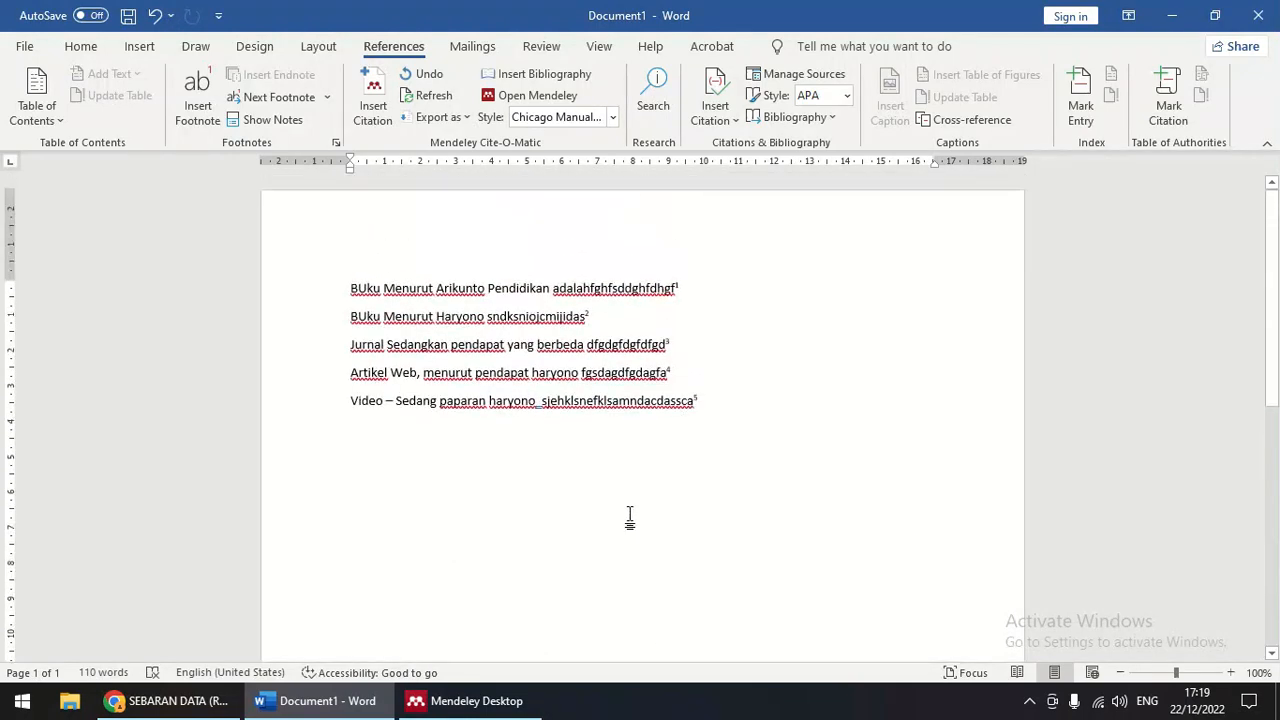
# Step: Switch the Mendeley citation style to IEEE and check the reformatted citations
pyautogui.click(510, 287)
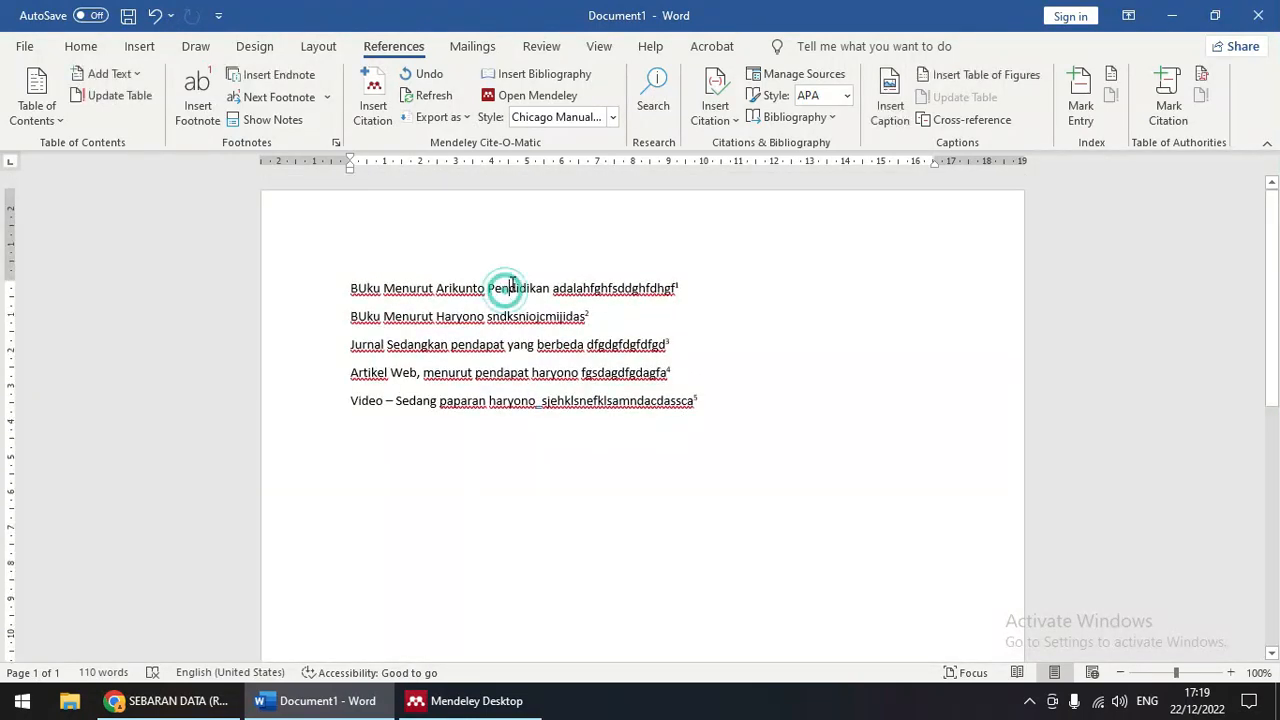
pyautogui.click(614, 118)
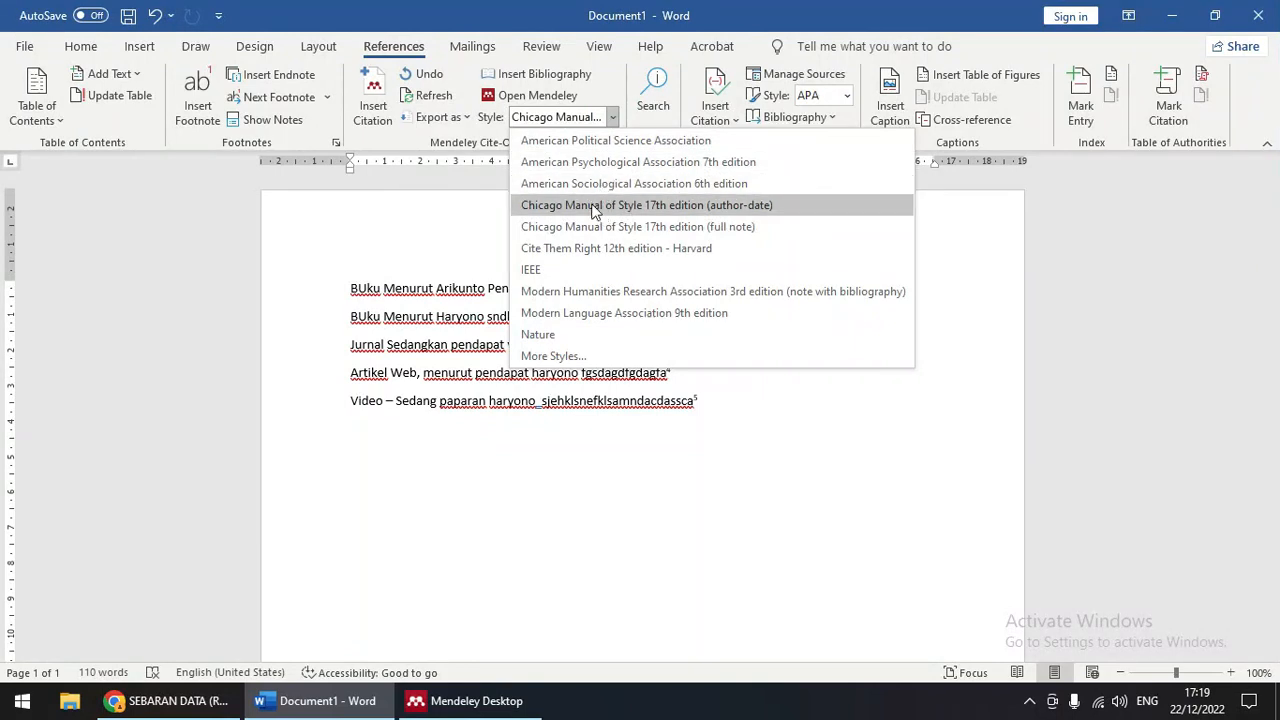
pyautogui.click(561, 272)
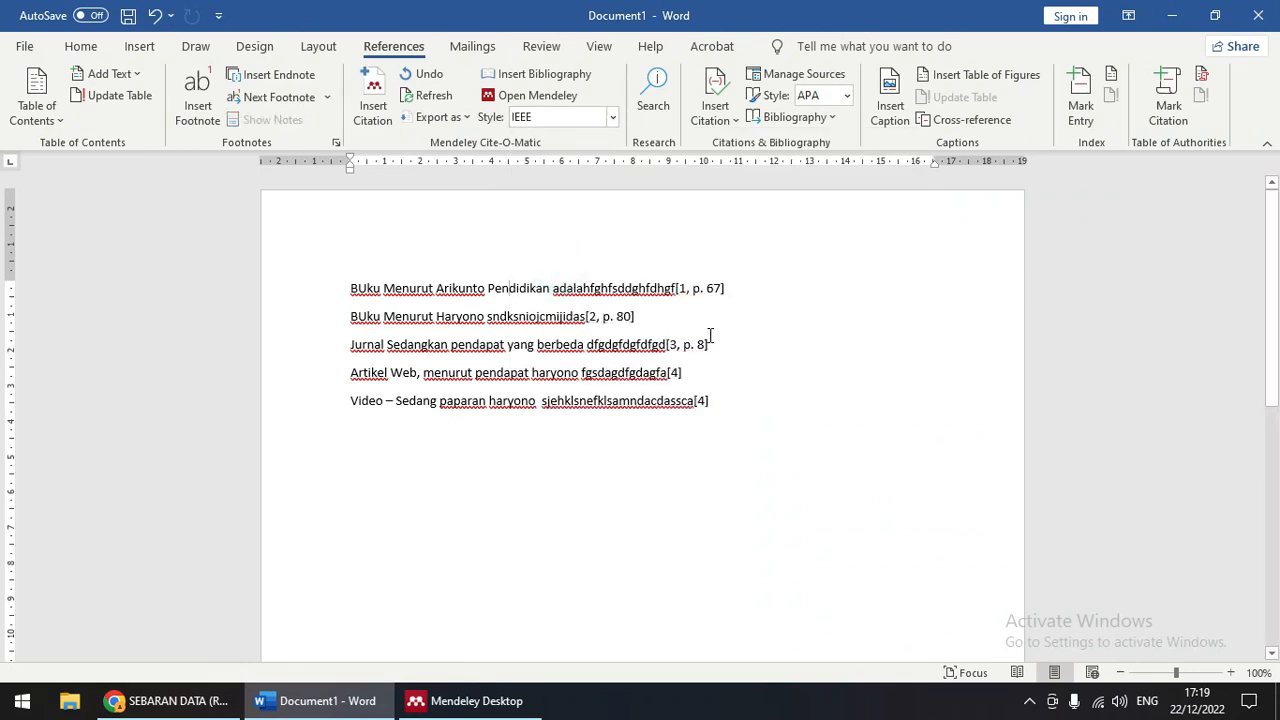
pyautogui.scroll(-10, 720, 330)
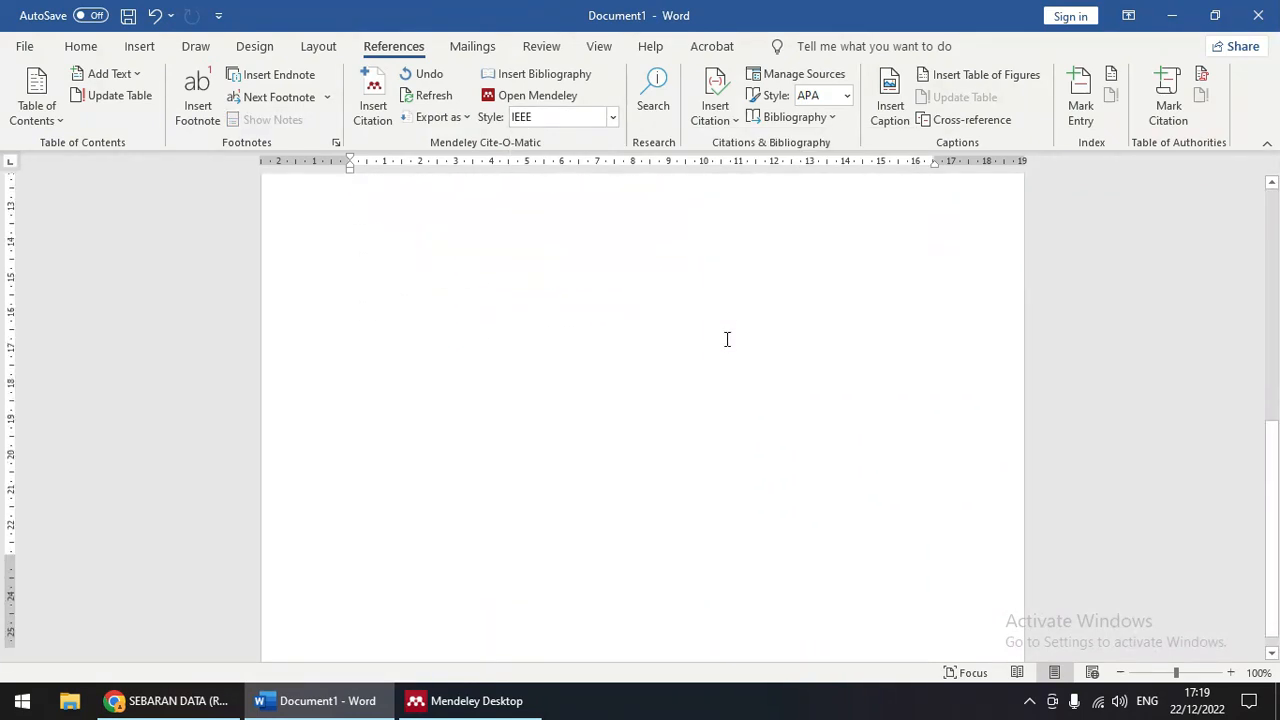
pyautogui.scroll(5, 726, 344)
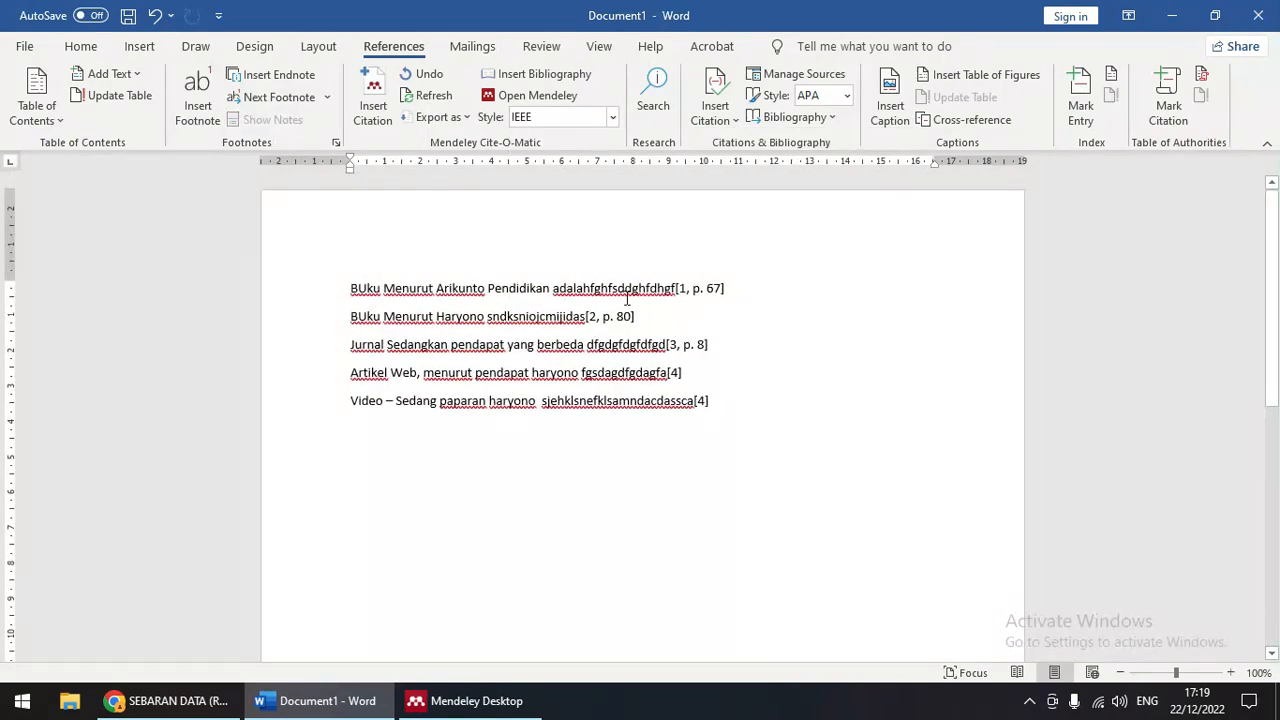
# Step: Change the citation style to Modern Humanities Research Association 3rd edition
pyautogui.click(612, 117)
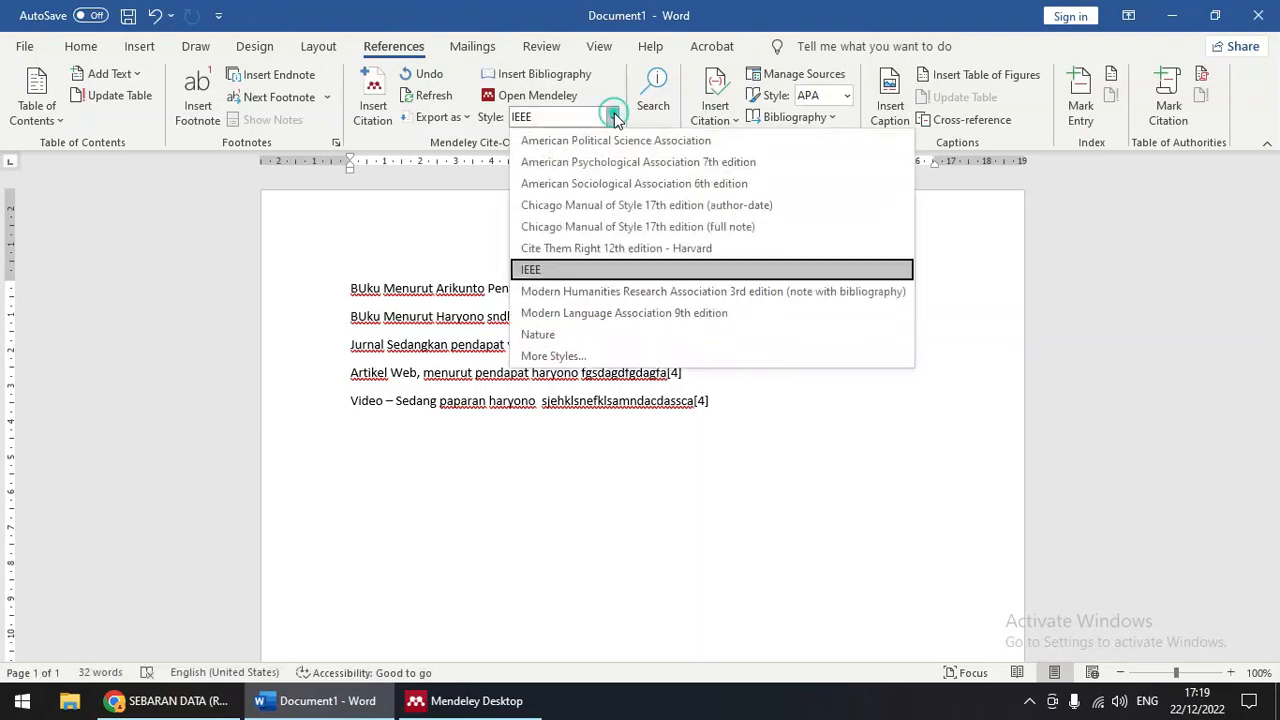
pyautogui.click(586, 291)
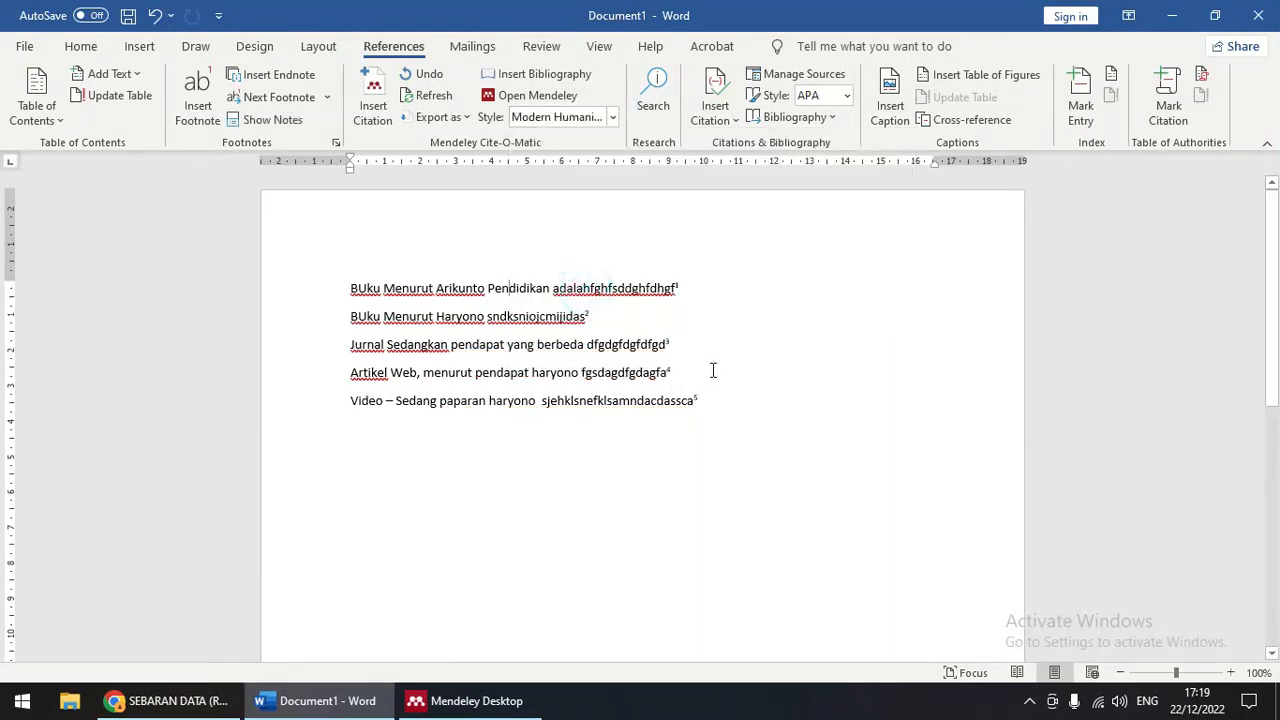
pyautogui.scroll(-8, 639, 344)
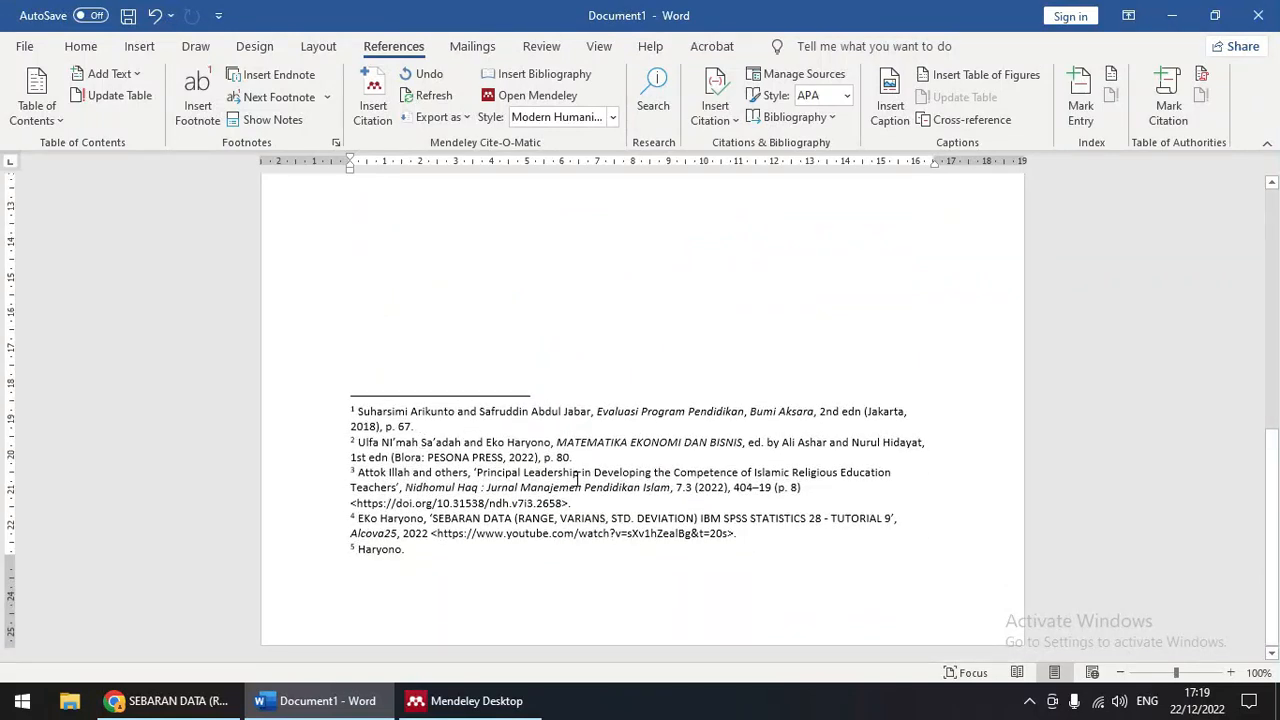
pyautogui.scroll(8, 577, 480)
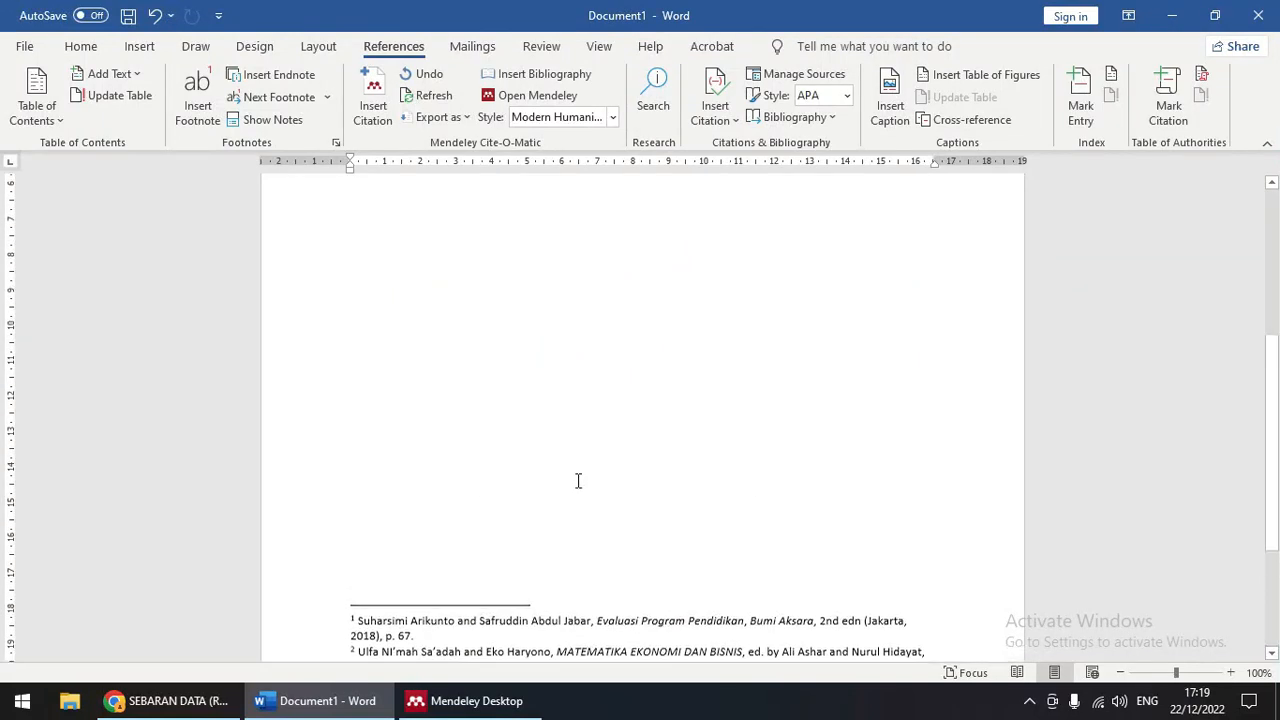
# Step: Leave the citation style as Modern Humanities and return to the first sentence
pyautogui.click(613, 117)
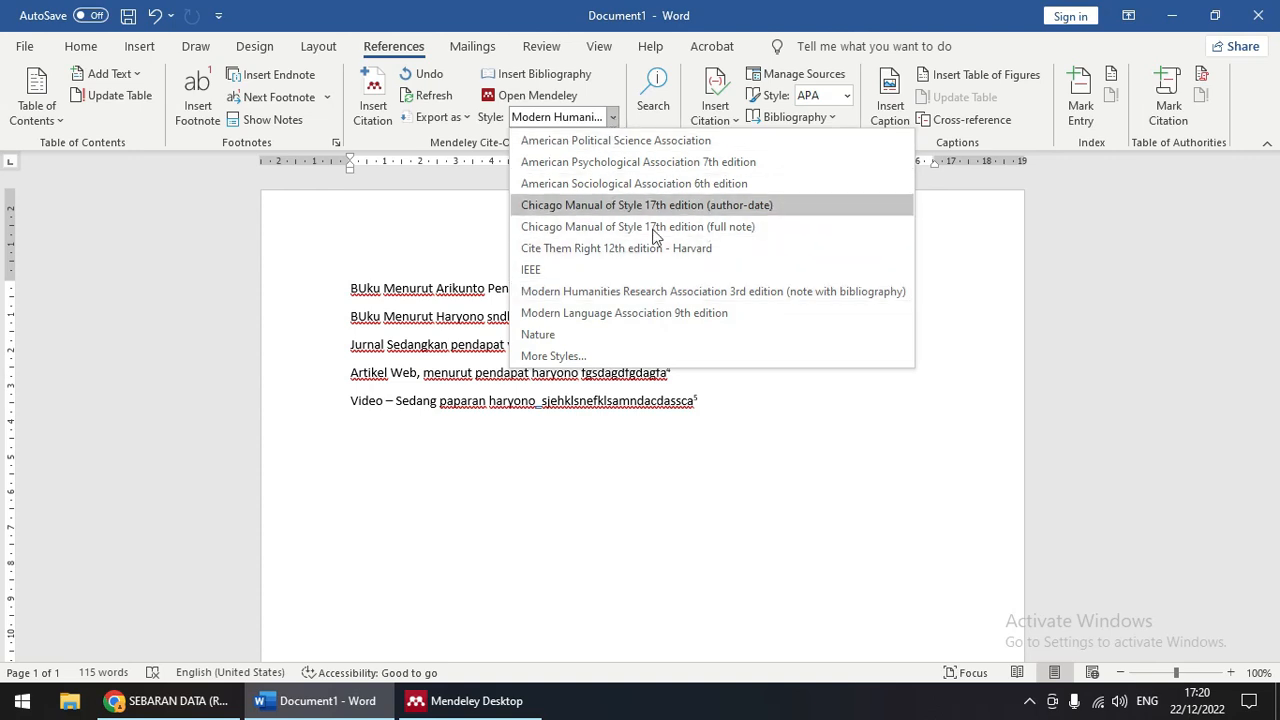
pyautogui.click(414, 316)
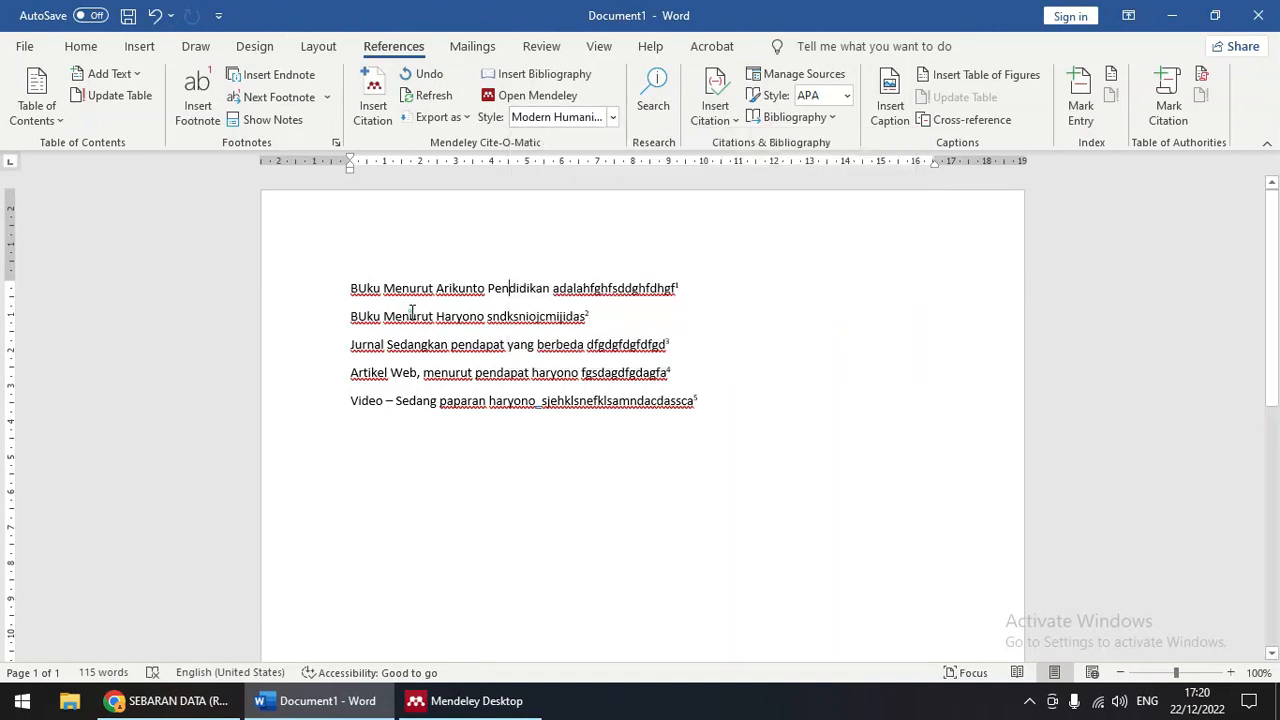
pyautogui.click(397, 289)
pyautogui.scroll(-5, 591, 414)
pyautogui.scroll(5, 590, 412)
# Step: Place the caret before Arikunto and show Mendeley Desktop's BUKU folder with its three books
pyautogui.click(437, 291)
pyautogui.click(465, 700)
pyautogui.click(55, 234)
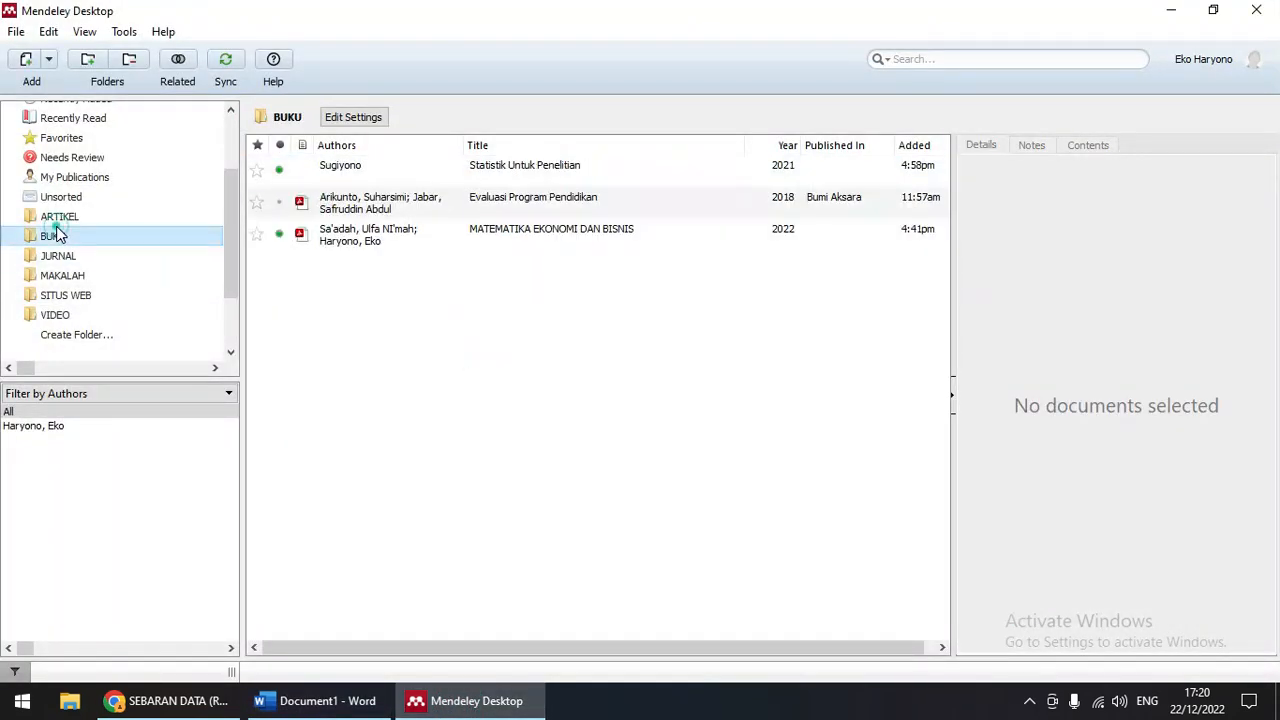